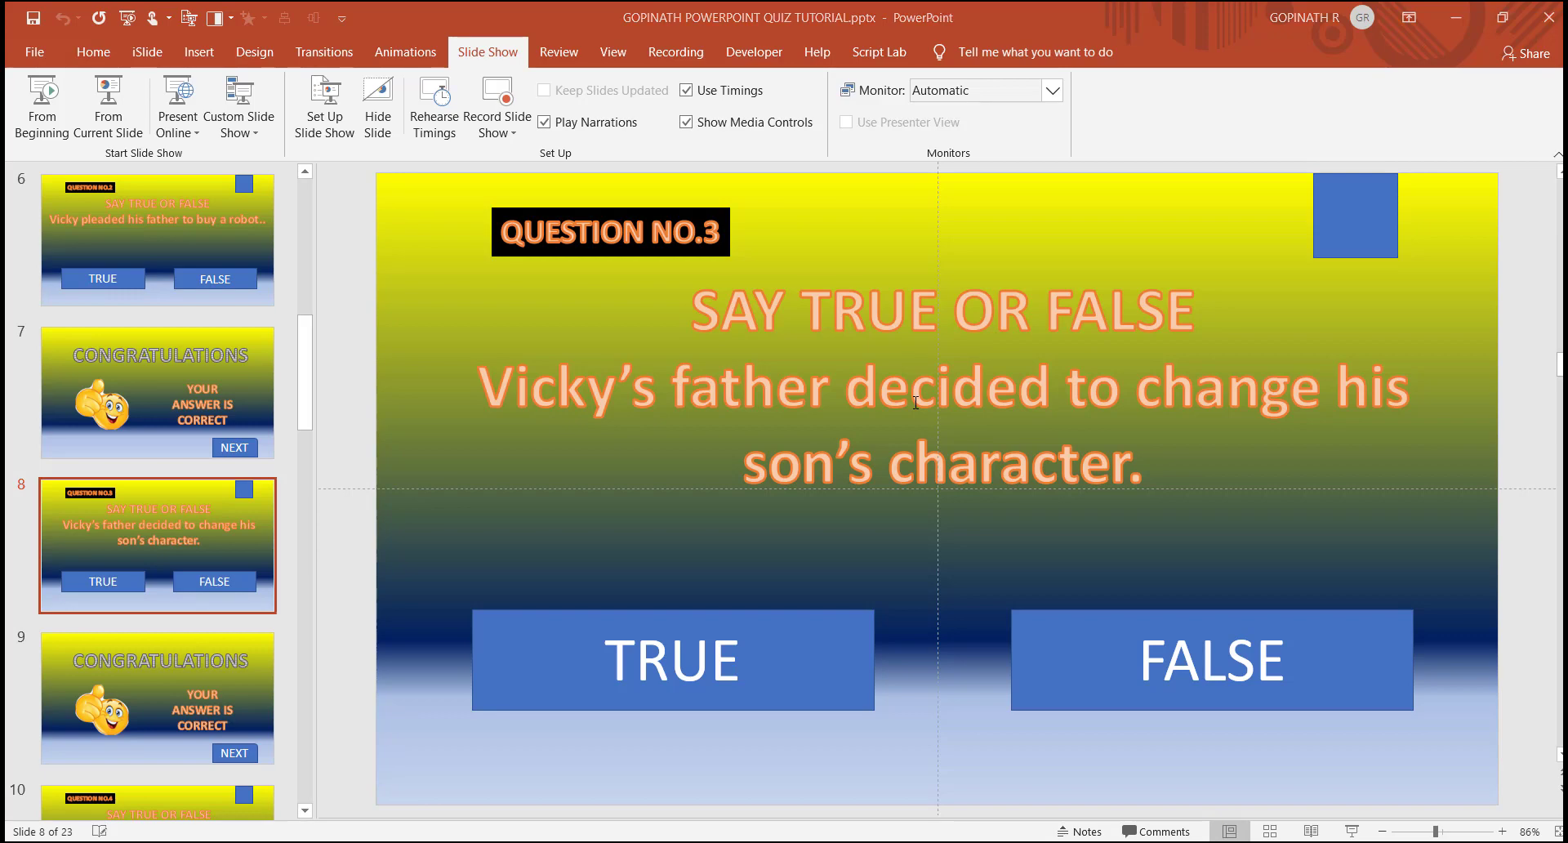
Step: Create a new blank presentation with Ctrl+N
{"action": "key", "text": "ctrl+n"}
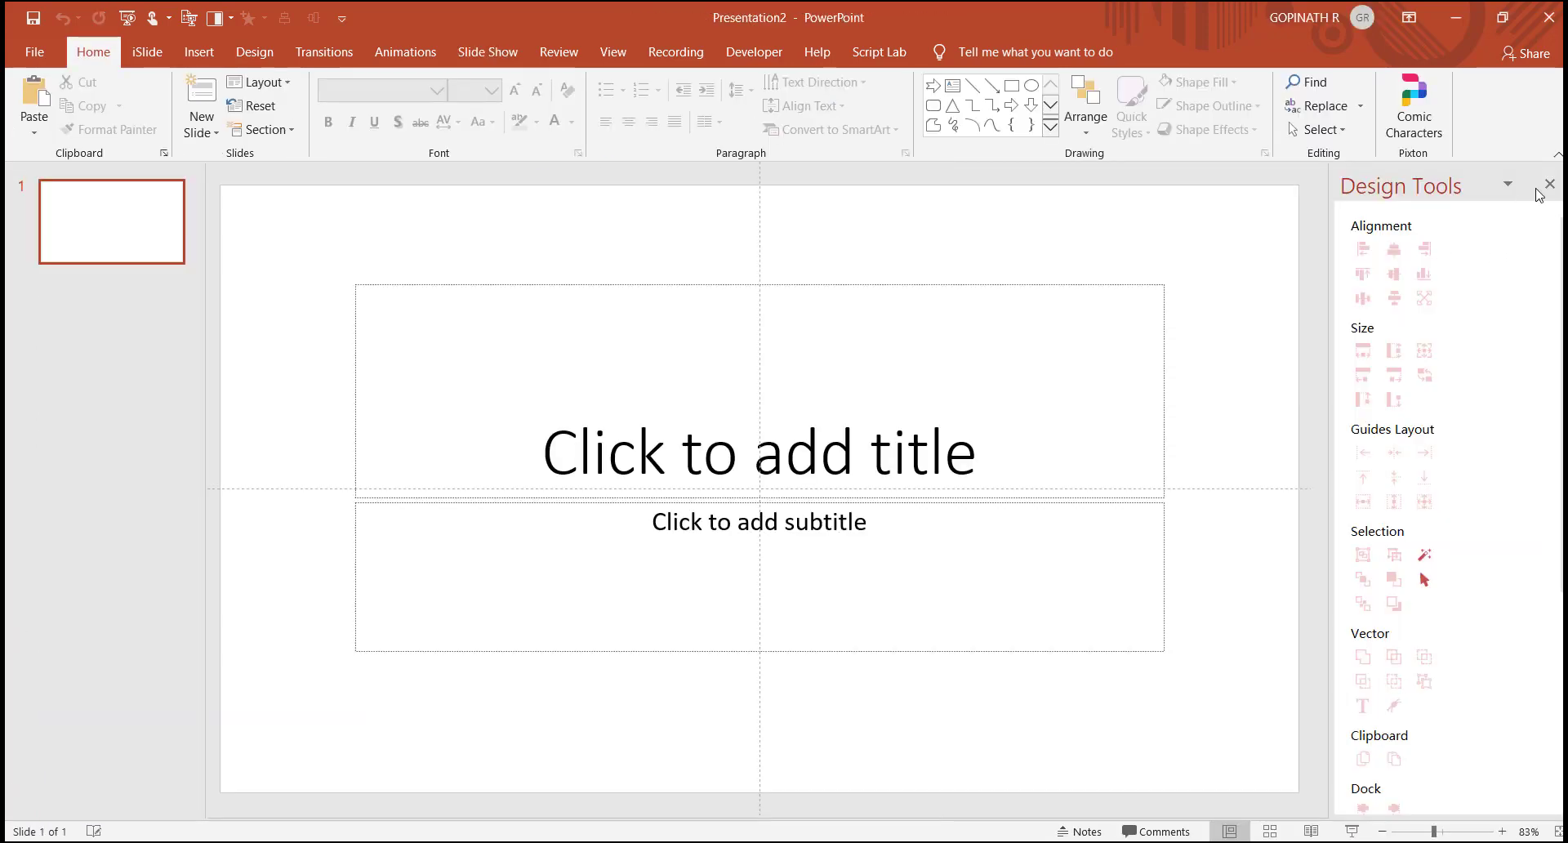
Step: Close the Design pane and switch the first slide to the Blank layout
{"action": "left_click", "coordinate": [1552, 187]}
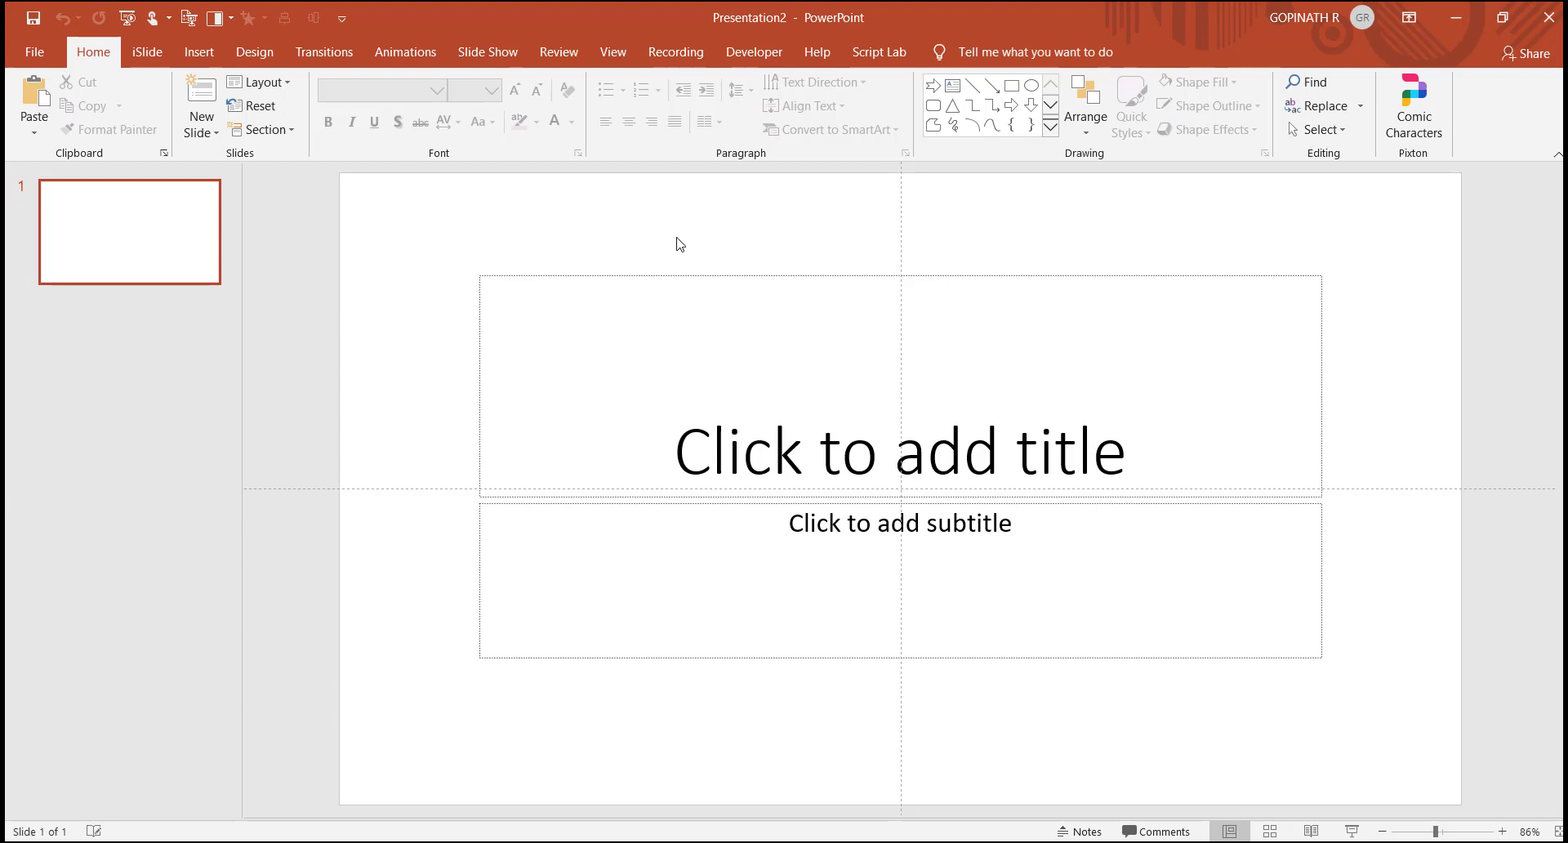
{"action": "left_click", "coordinate": [258, 84]}
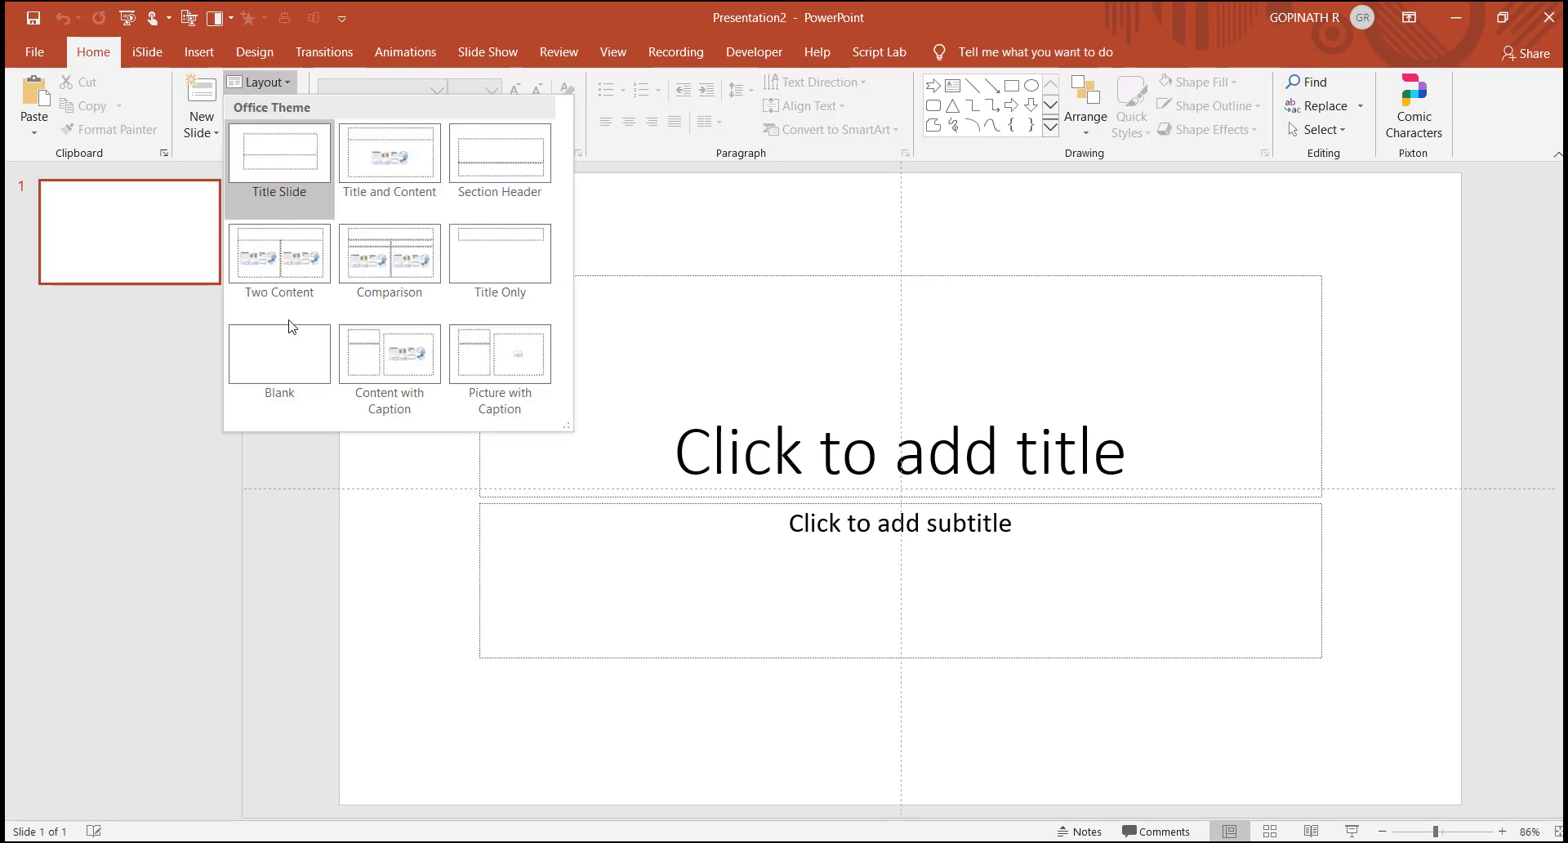
{"action": "left_click", "coordinate": [298, 374]}
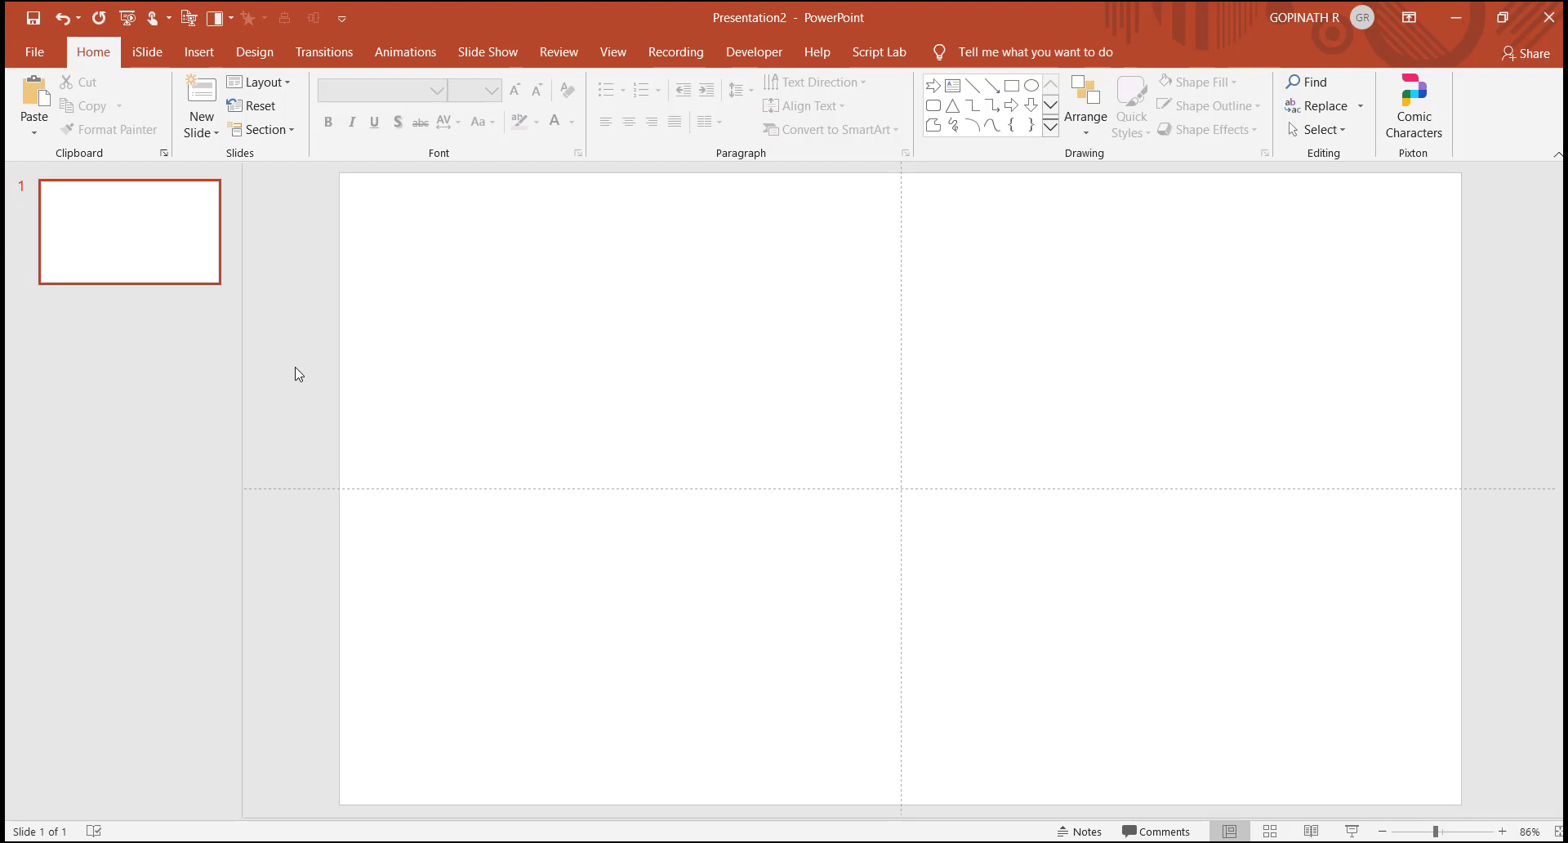
Step: Draw a text box in the upper middle reading QUIZ GAME and save the presentation
{"action": "left_click", "coordinate": [954, 86]}
{"action": "left_click_drag", "start_coordinate": [588, 341], "coordinate": [1212, 526]}
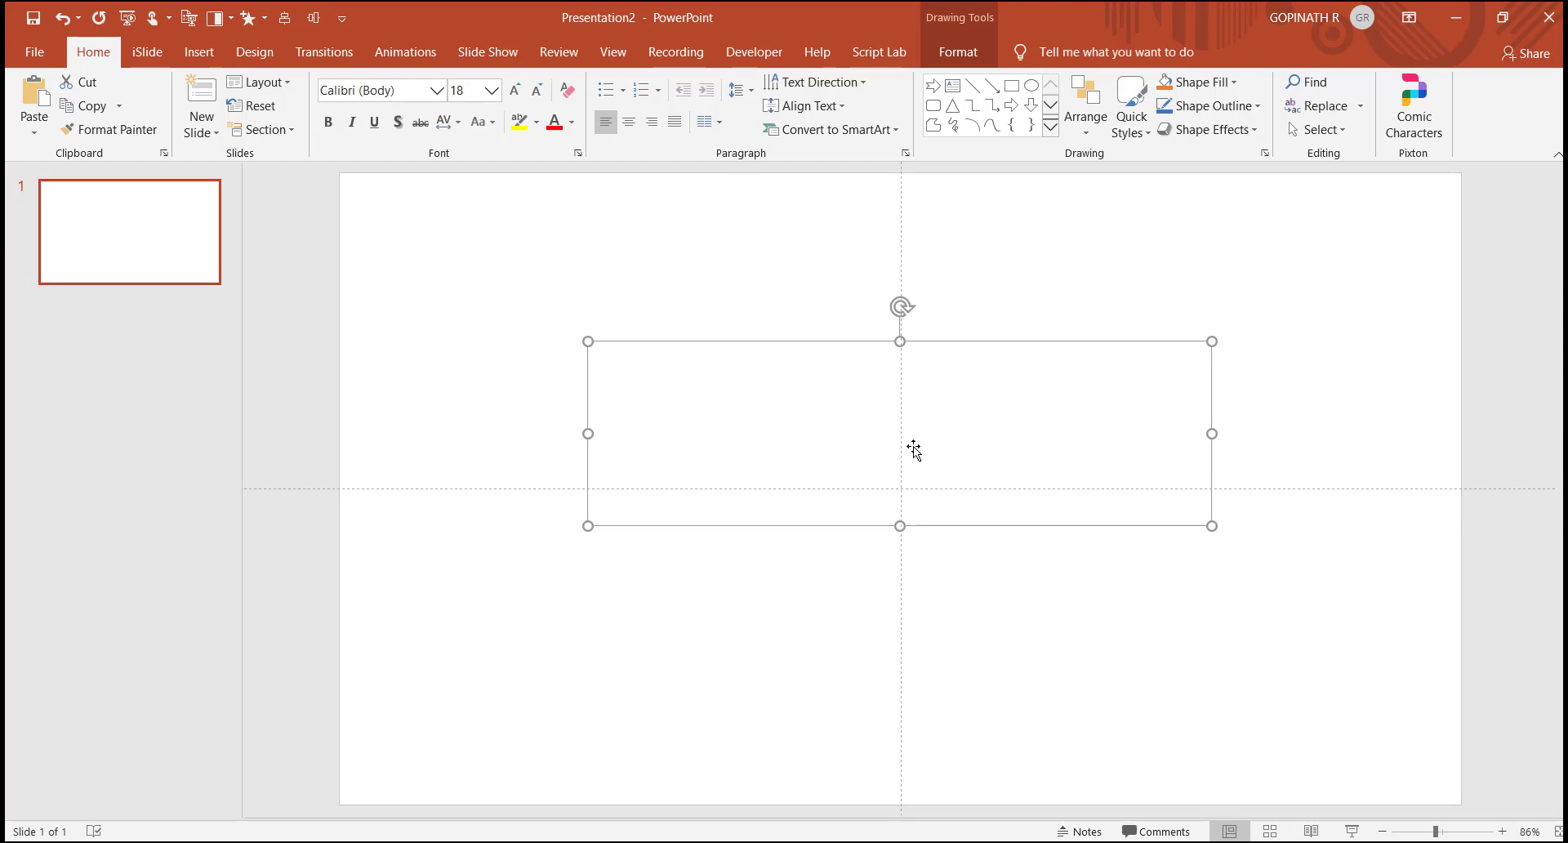
{"action": "type", "text": "QUIZ GANME"}
{"action": "key", "text": "BackSpace"}
{"action": "key", "text": "BackSpace"}
{"action": "key", "text": "BackSpace"}
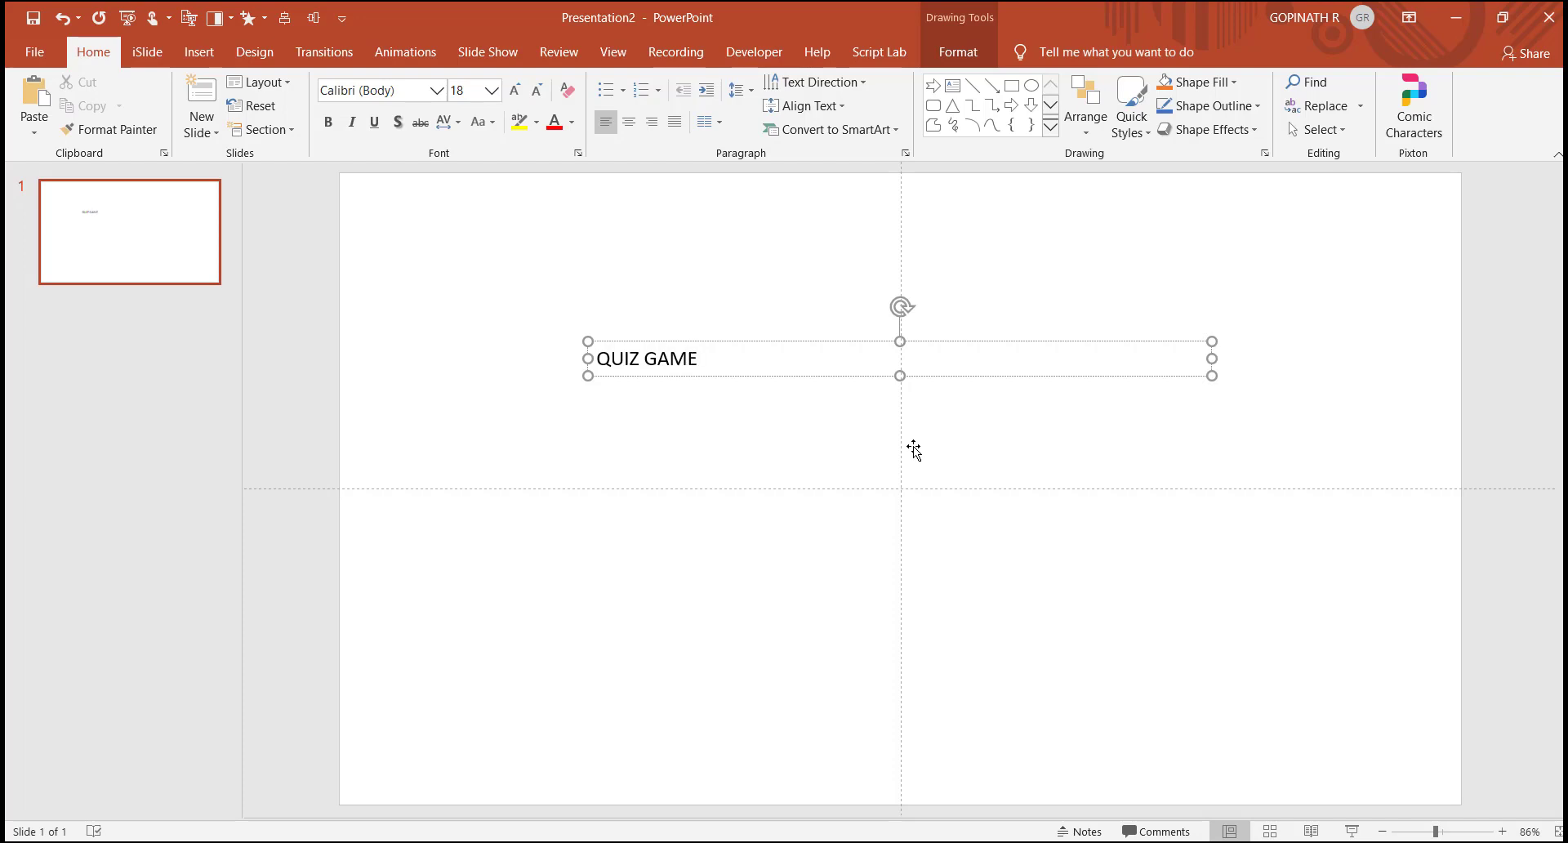
{"action": "key", "text": "ctrl+s"}
{"action": "key", "text": "Return"}
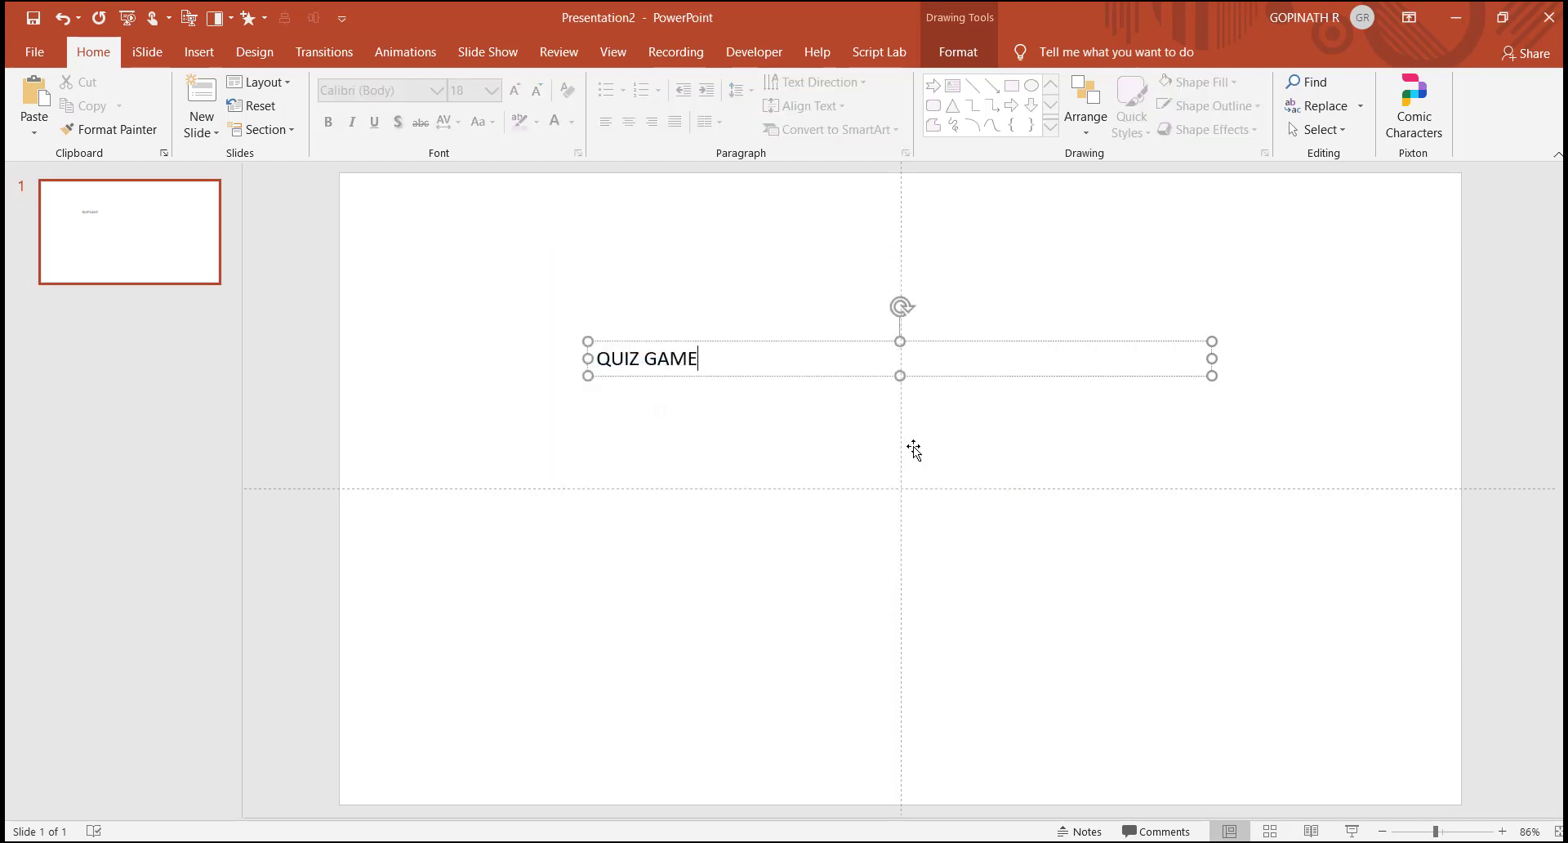
Step: Enlarge the QUIZ GAME text to 88 pt
{"action": "key", "text": "ctrl+a"}
{"action": "key", "text": "ctrl+shift+period"}
{"action": "key", "text": "ctrl+shift+period"}
{"action": "key", "text": "ctrl+shift+period"}
{"action": "key", "text": "ctrl+shift+period"}
{"action": "key", "text": "ctrl+shift+period"}
{"action": "key", "text": "ctrl+shift+period"}
{"action": "key", "text": "ctrl+shift+period"}
{"action": "key", "text": "ctrl+shift+period"}
{"action": "key", "text": "ctrl+shift+period"}
{"action": "key", "text": "ctrl+shift+period"}
{"action": "key", "text": "ctrl+shift+period"}
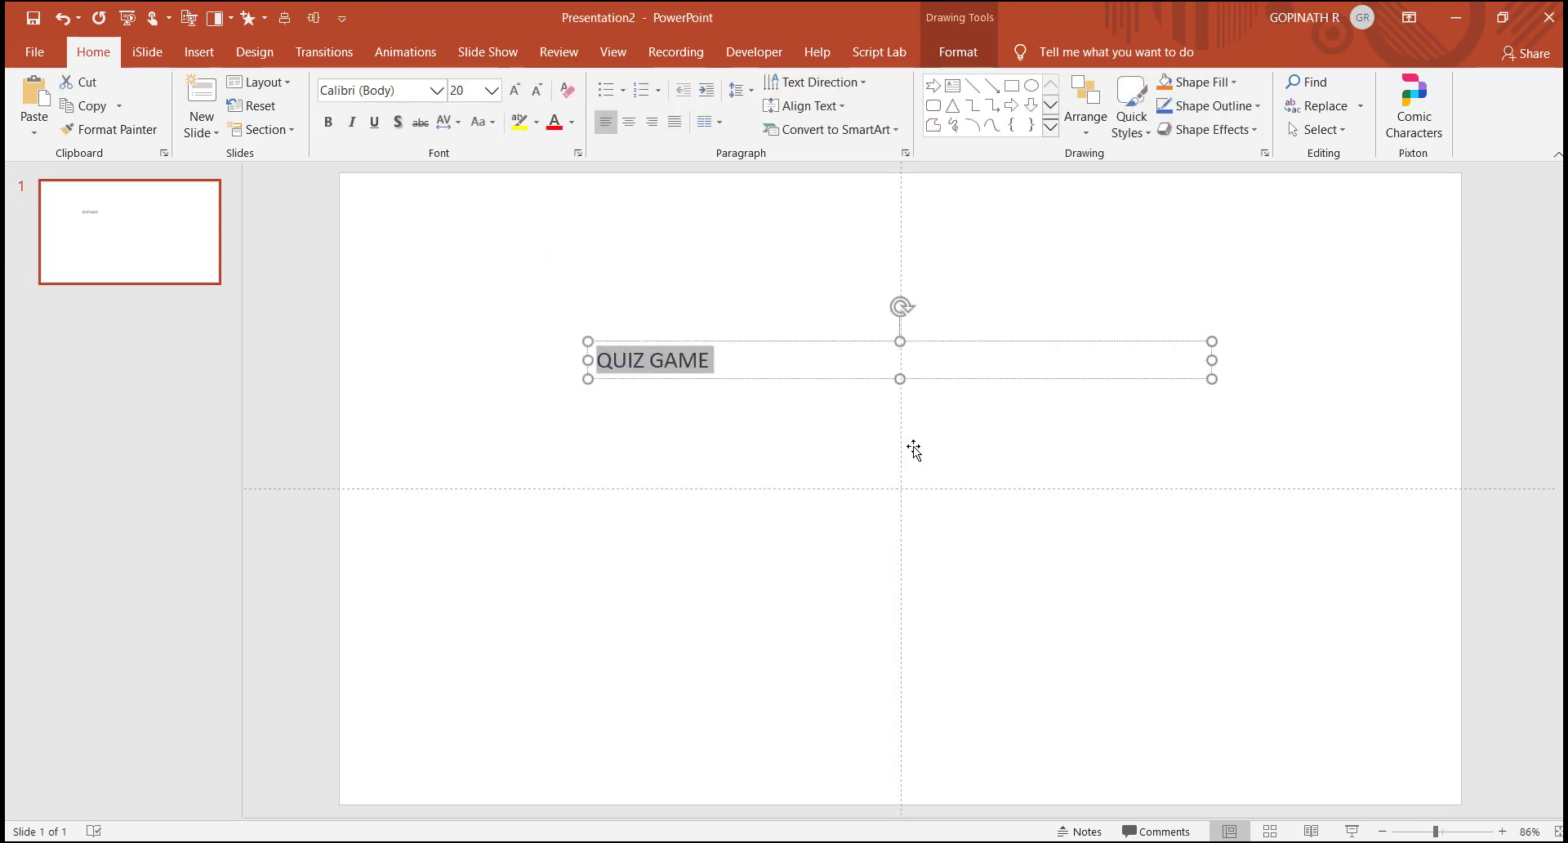
{"action": "key", "text": "ctrl+shift+period"}
{"action": "key", "text": "ctrl+shift+period"}
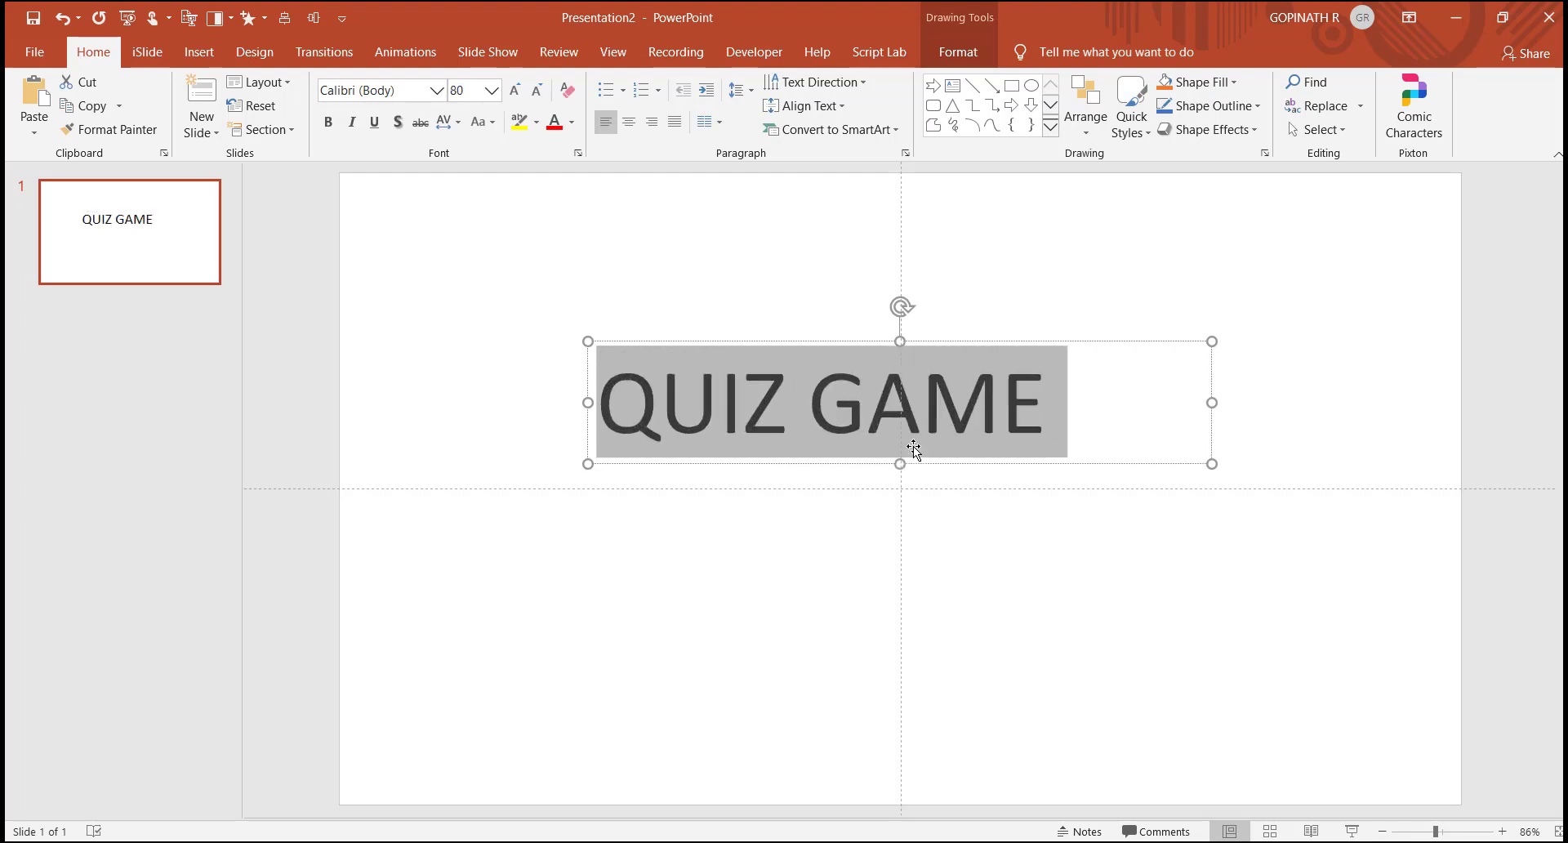
{"action": "key", "text": "ctrl+shift+period"}
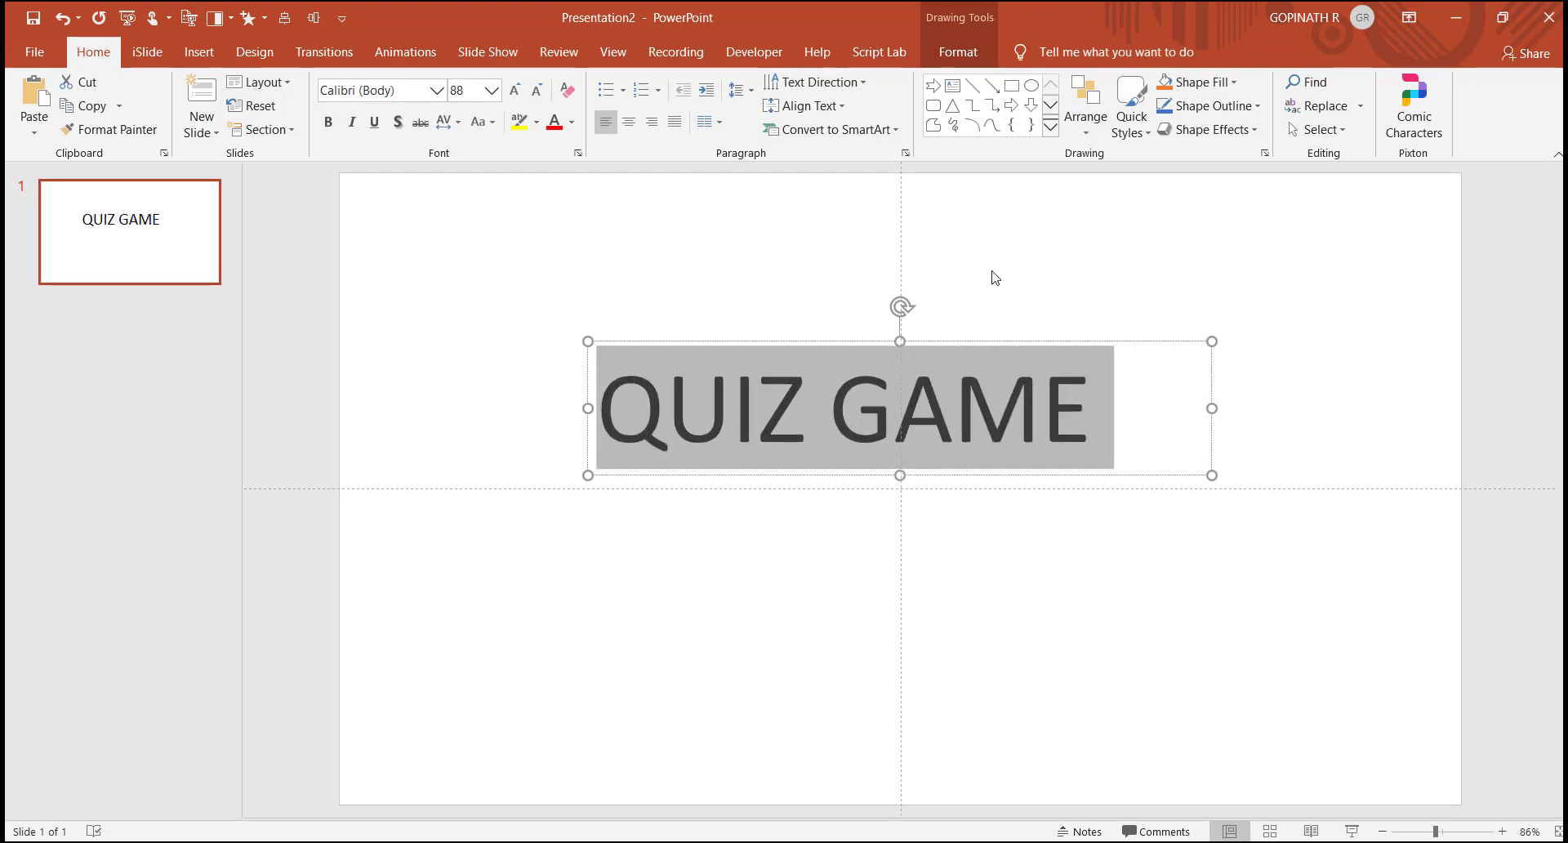
{"action": "right_click", "coordinate": [1004, 266]}
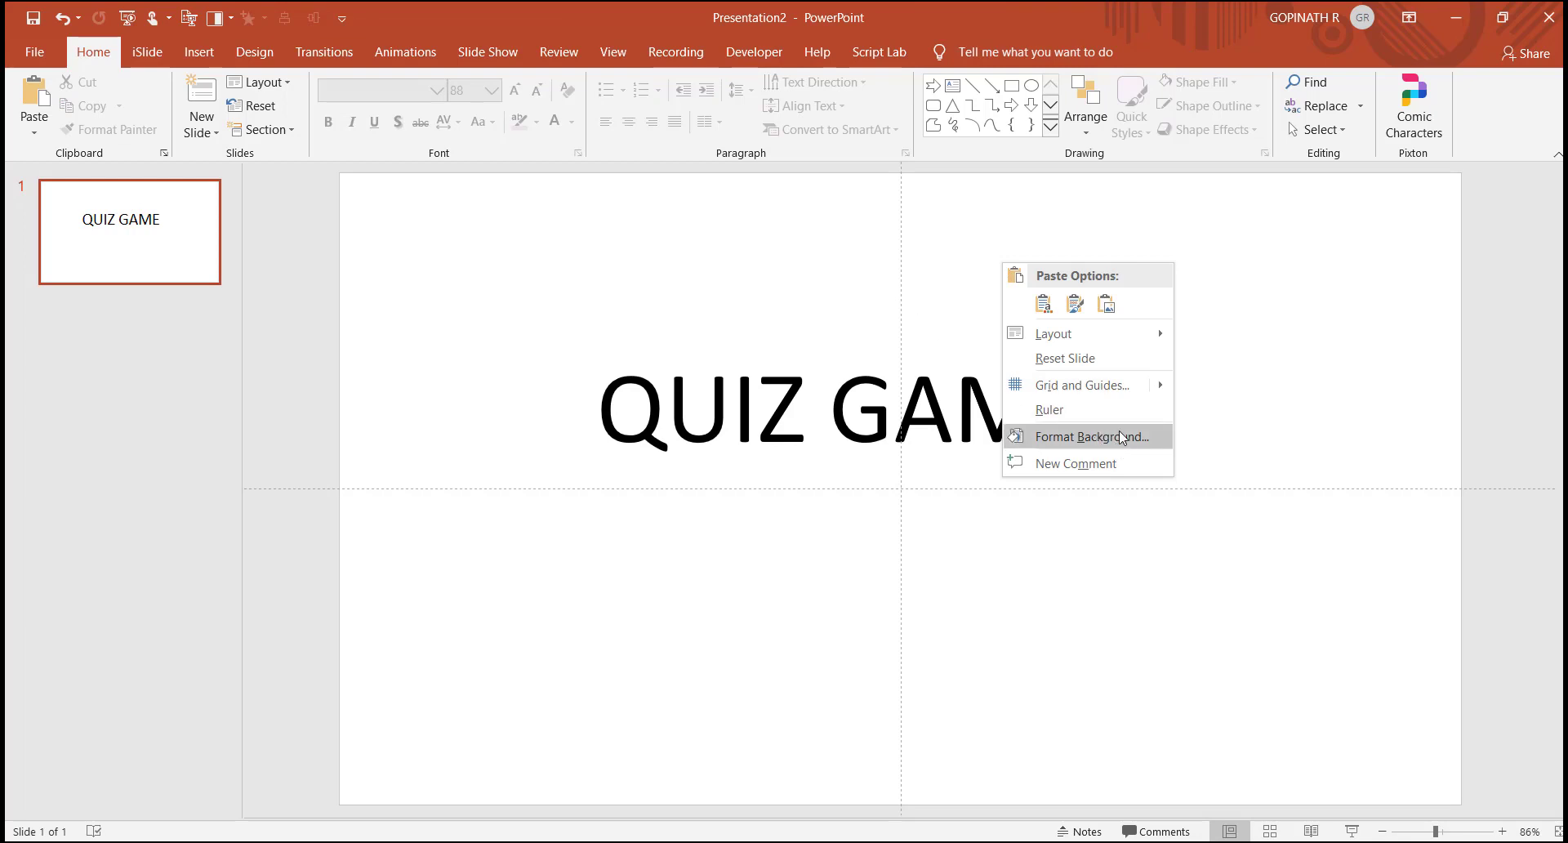
Step: Give the title slide a gradient fill background through Format Background
{"action": "left_click", "coordinate": [1121, 433]}
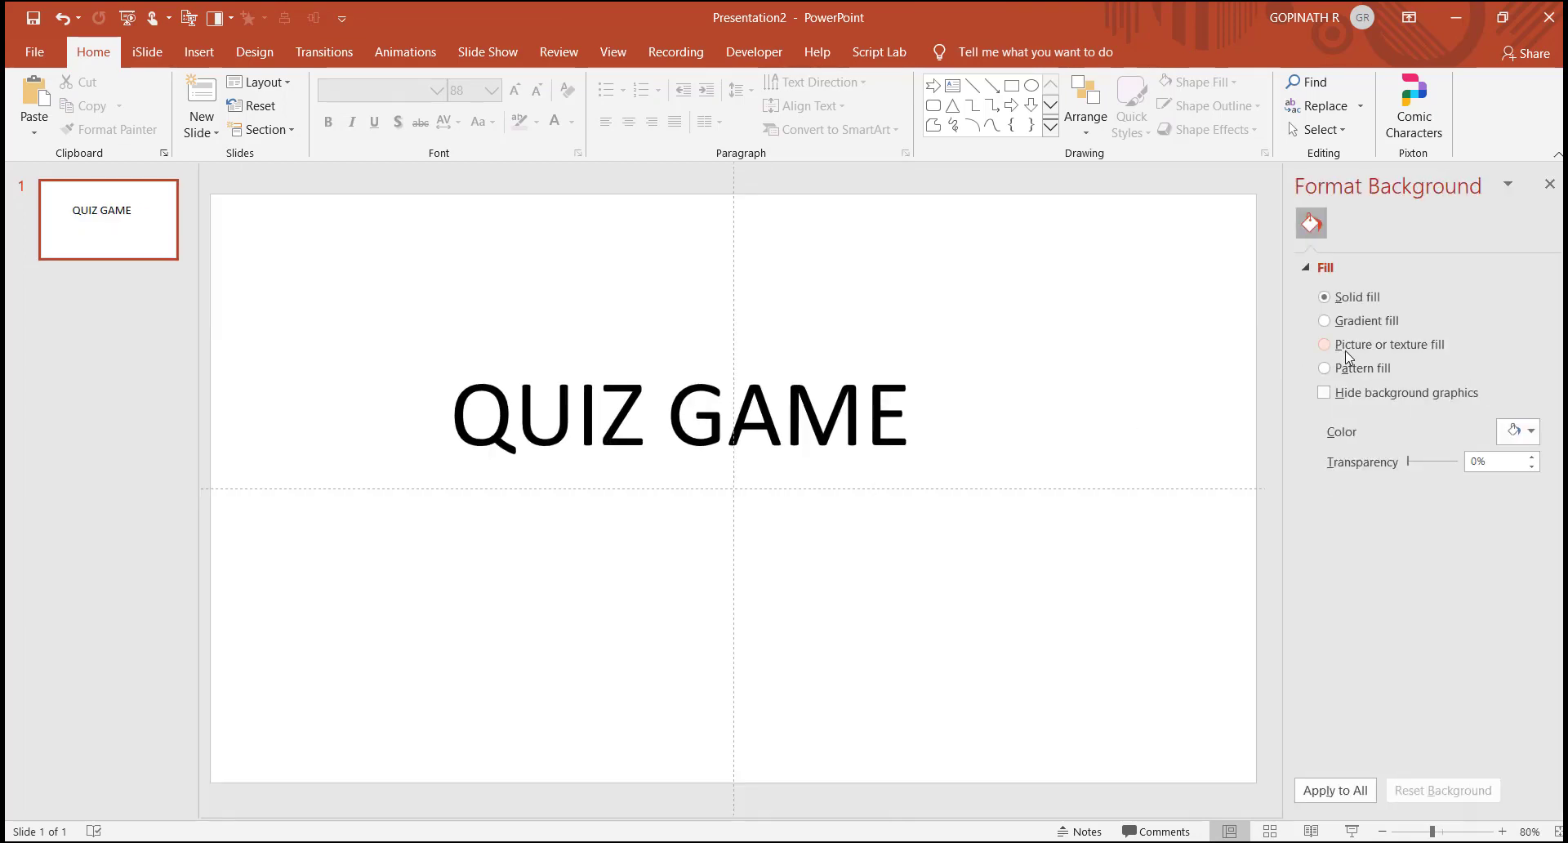
{"action": "left_click", "coordinate": [1368, 325]}
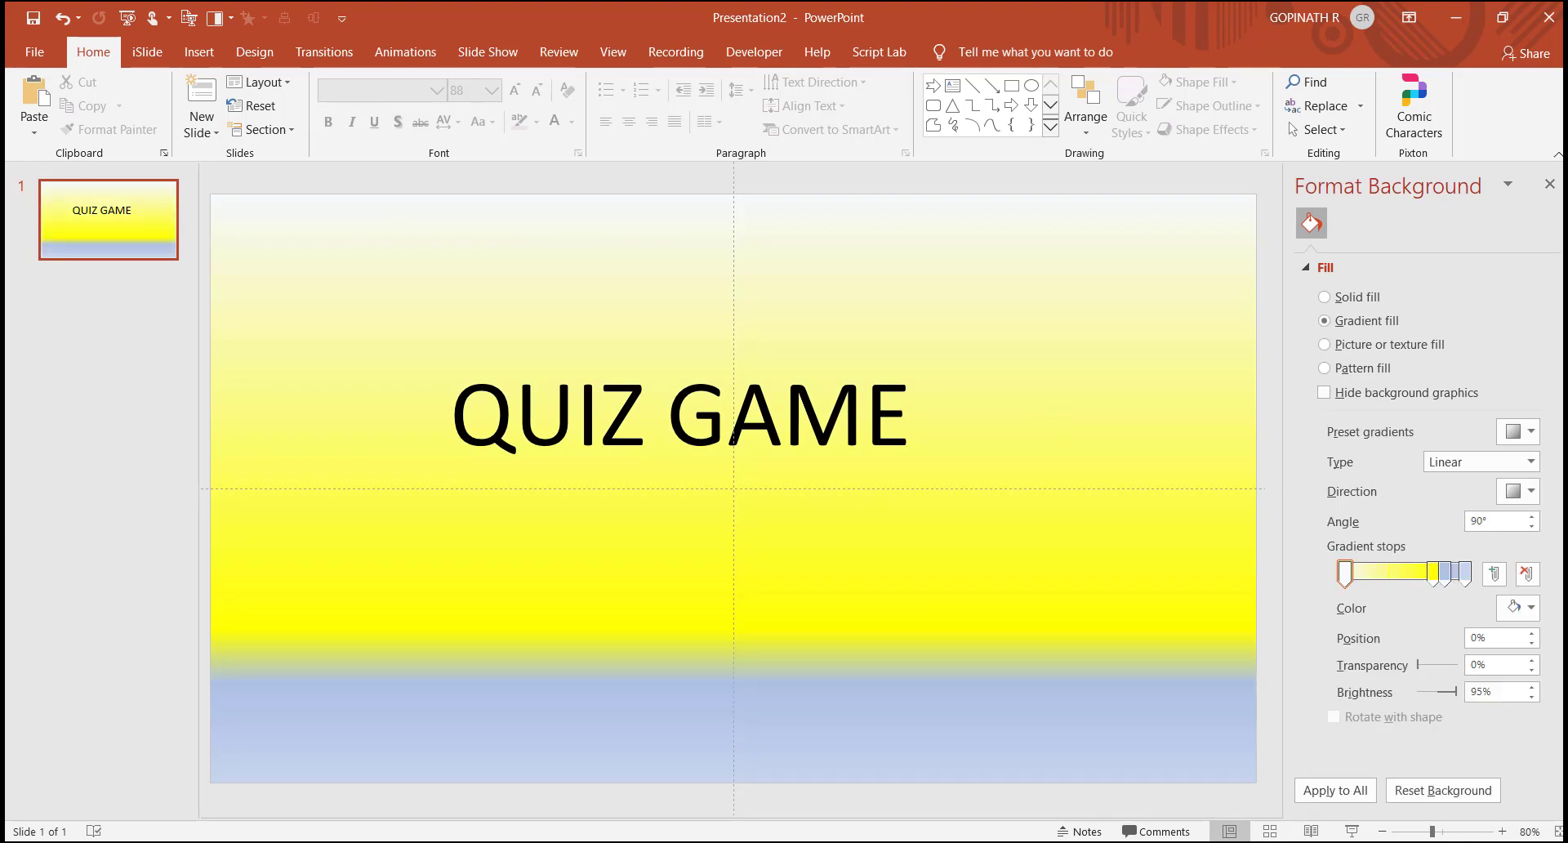
{"action": "left_click", "coordinate": [829, 417]}
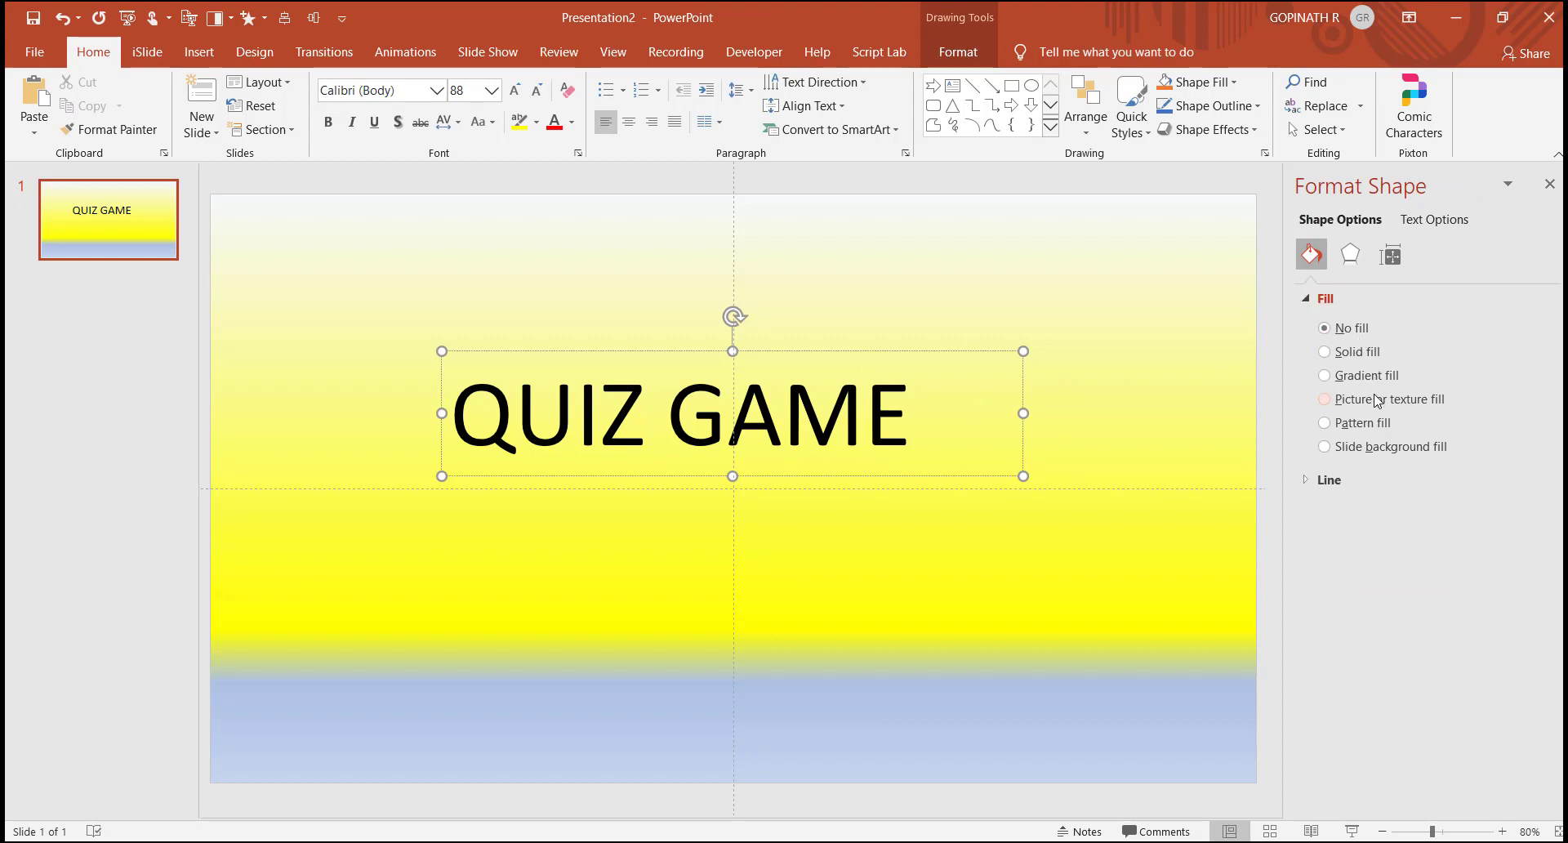
{"action": "left_click", "coordinate": [932, 263]}
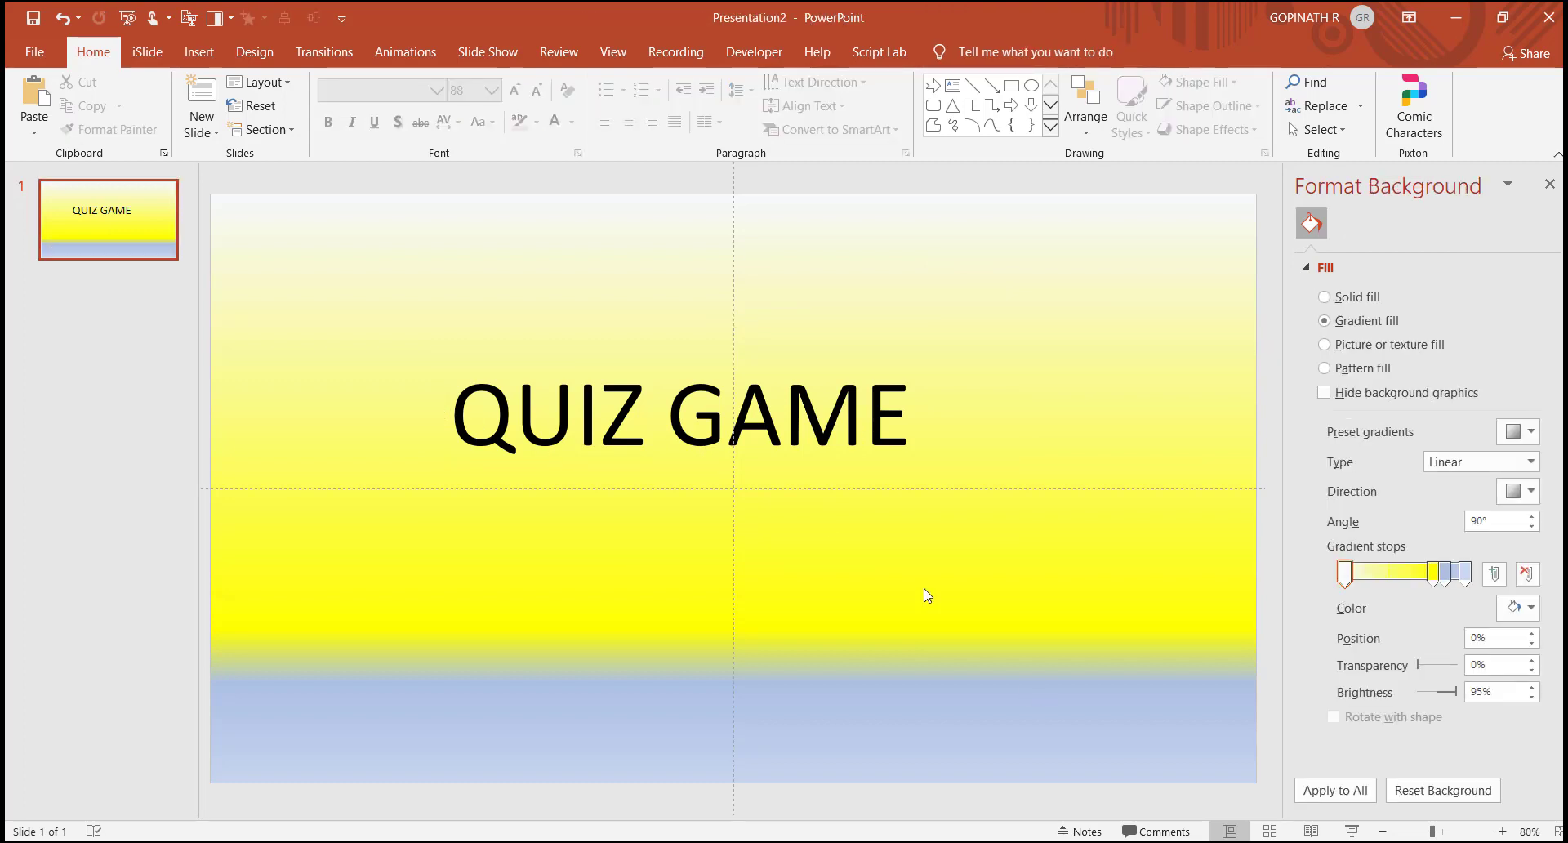
Step: Draw a rectangle near the bottom right, then undo it
{"action": "left_click", "coordinate": [266, 84]}
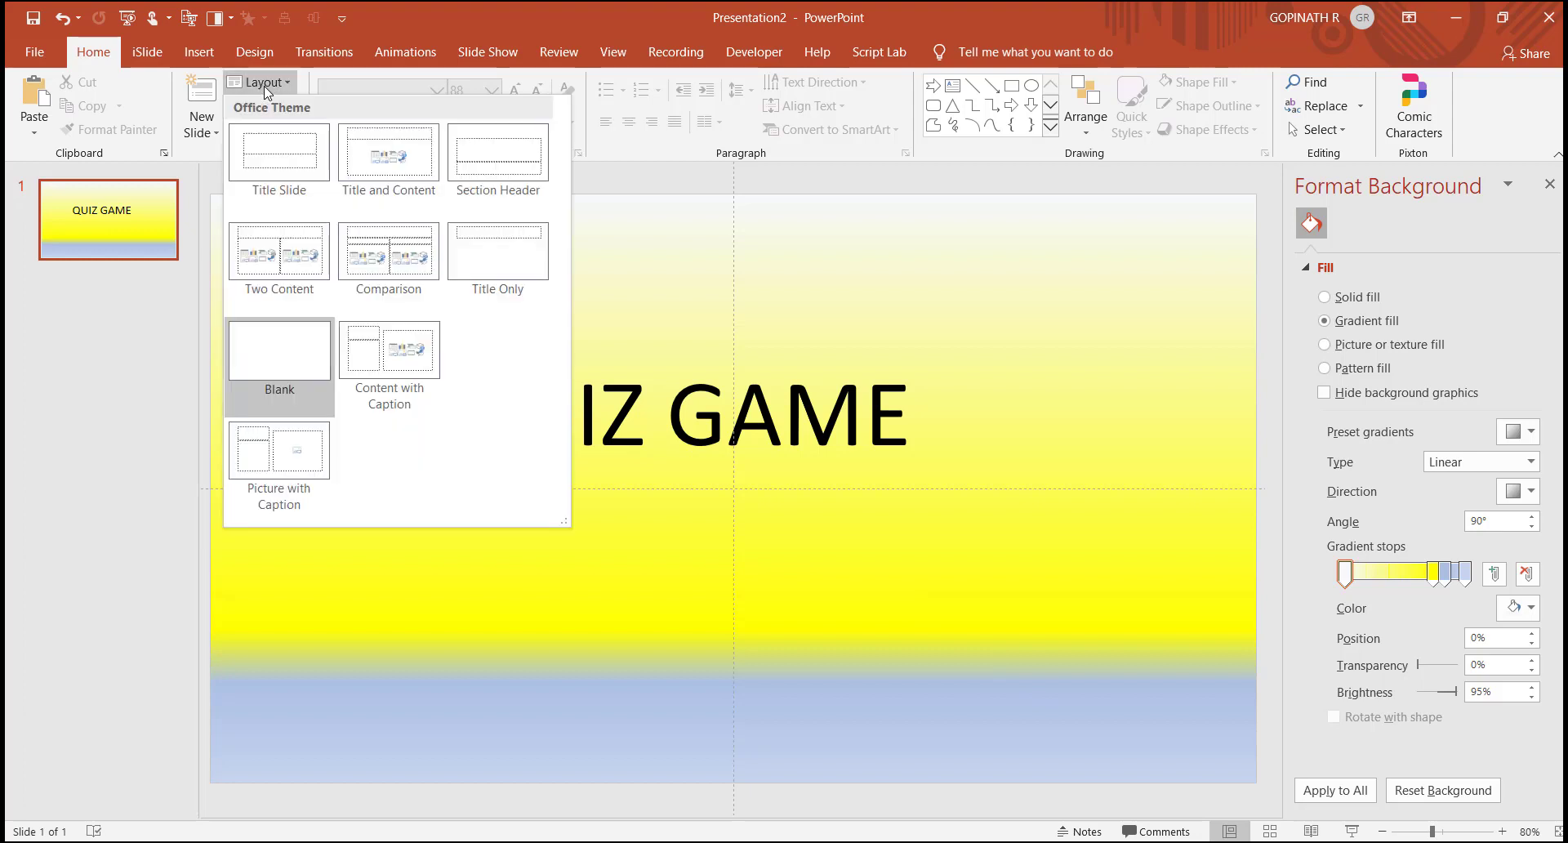
{"action": "left_click", "coordinate": [196, 42]}
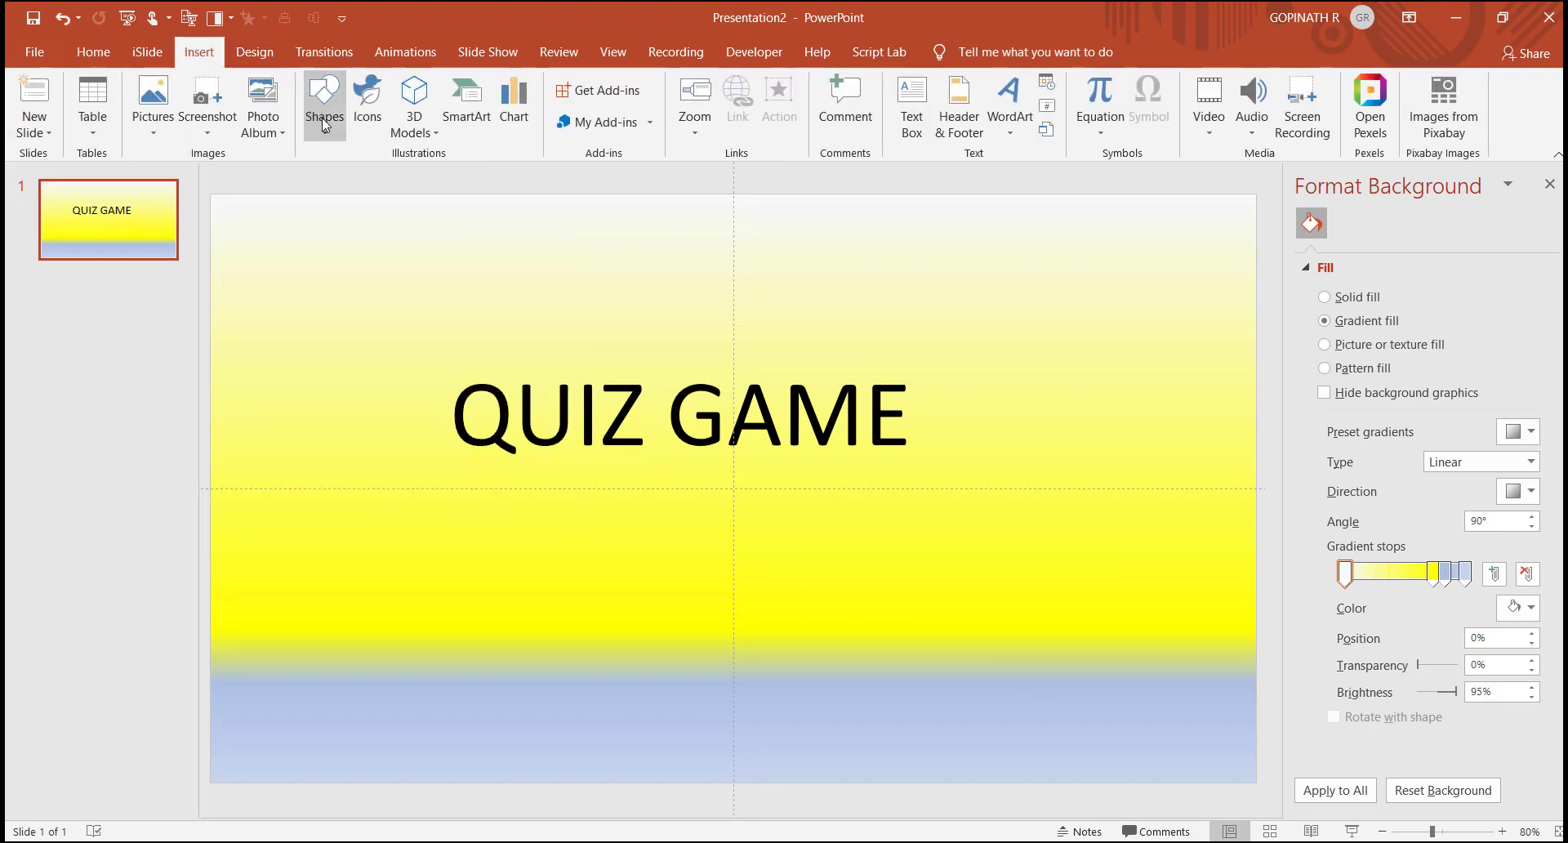
{"action": "left_click", "coordinate": [325, 118]}
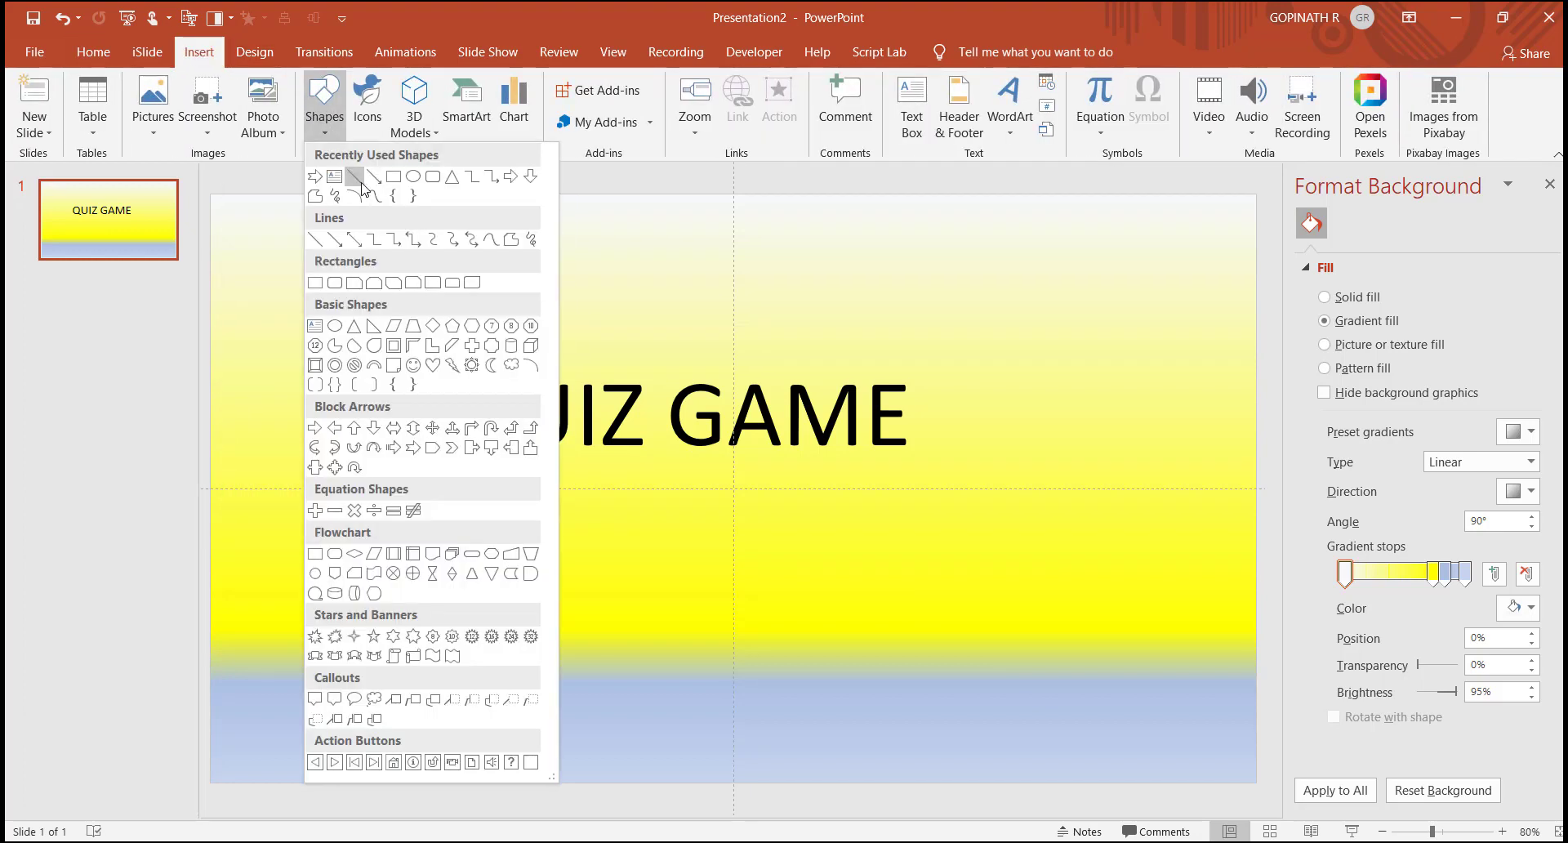
{"action": "left_click", "coordinate": [415, 178]}
{"action": "left_click_drag", "start_coordinate": [855, 608], "coordinate": [1157, 701]}
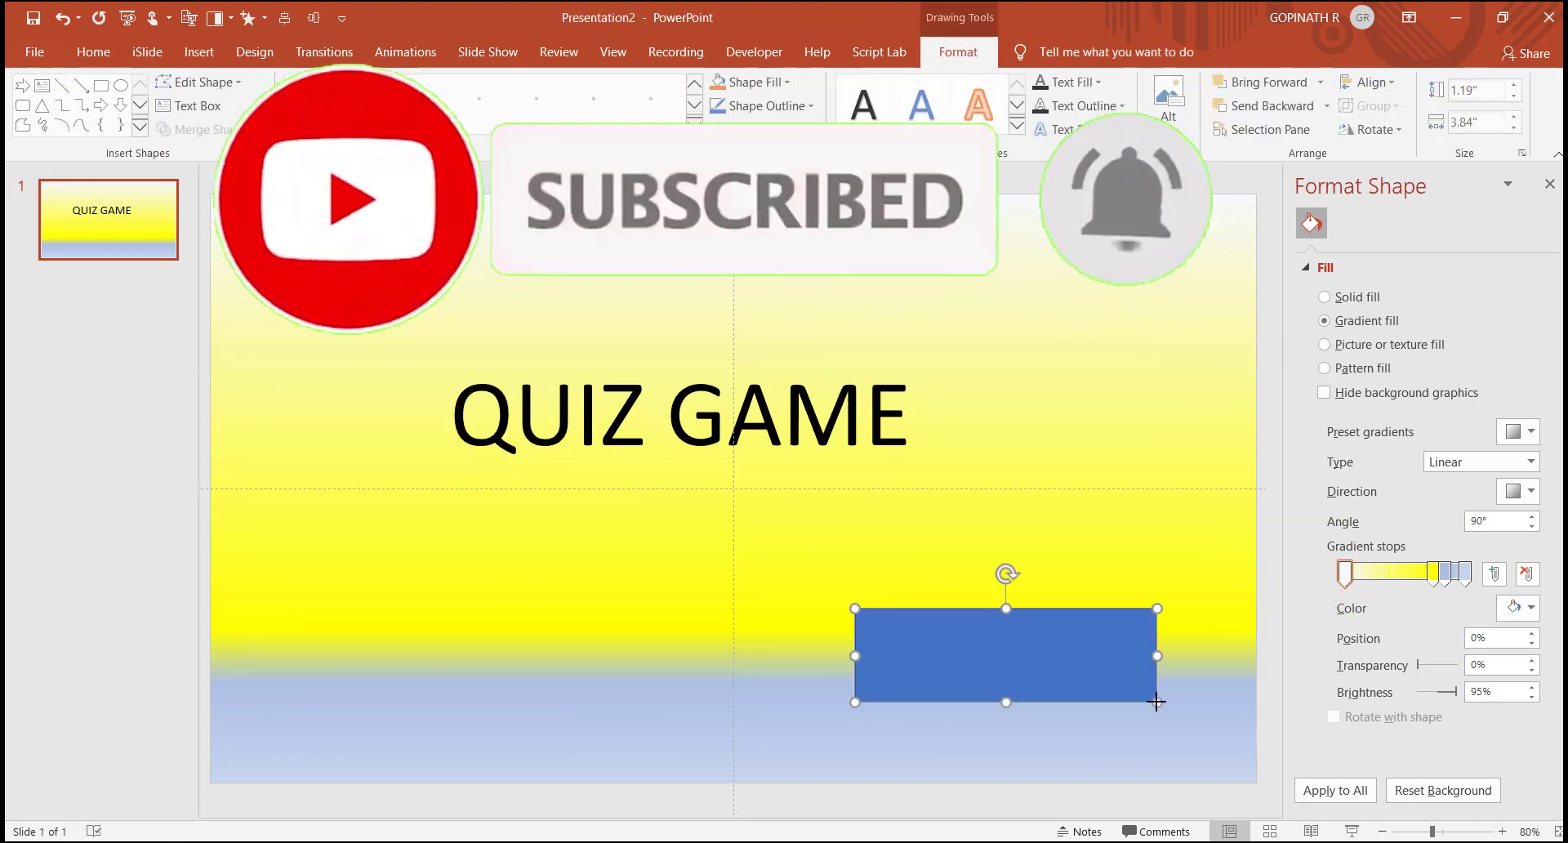
{"action": "key", "text": "ctrl+z"}
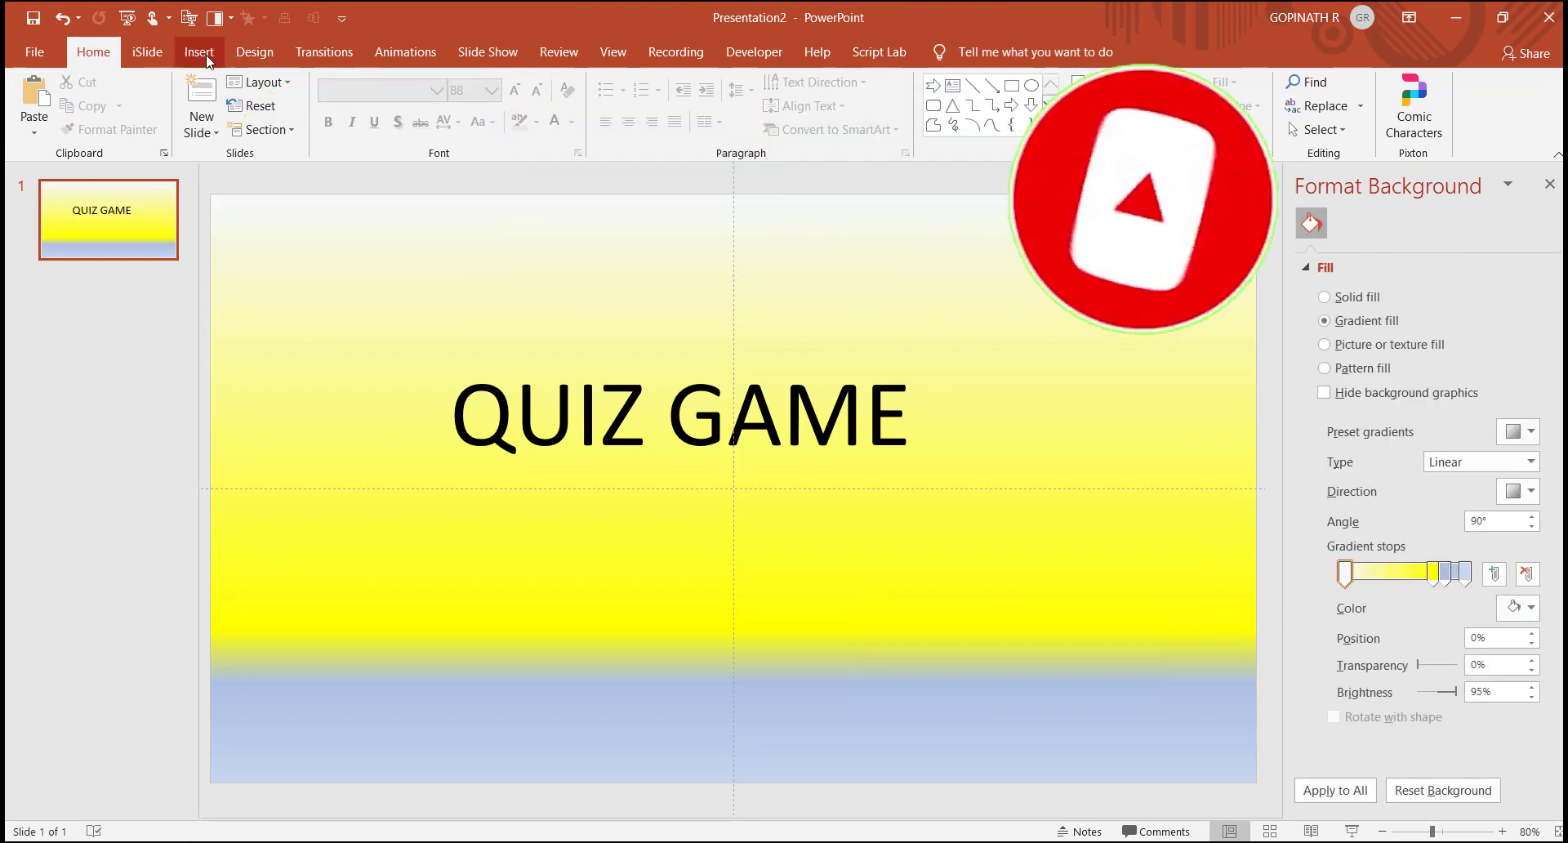
Step: Draw a right block arrow at the bottom right labelled START in enlarged text
{"action": "left_click", "coordinate": [200, 52]}
{"action": "left_click", "coordinate": [330, 134]}
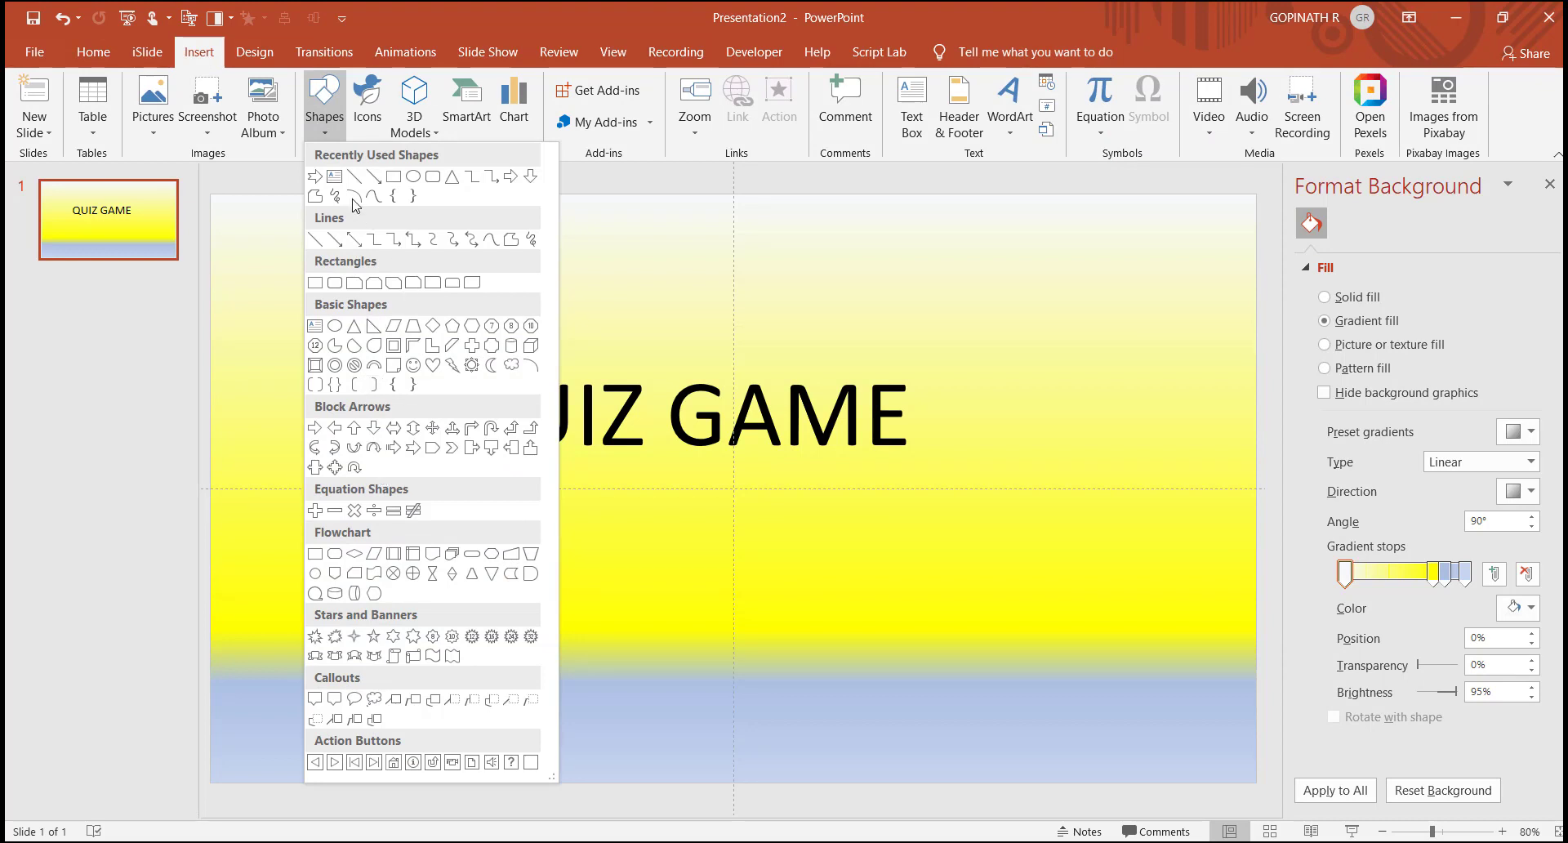
{"action": "left_click", "coordinate": [316, 176]}
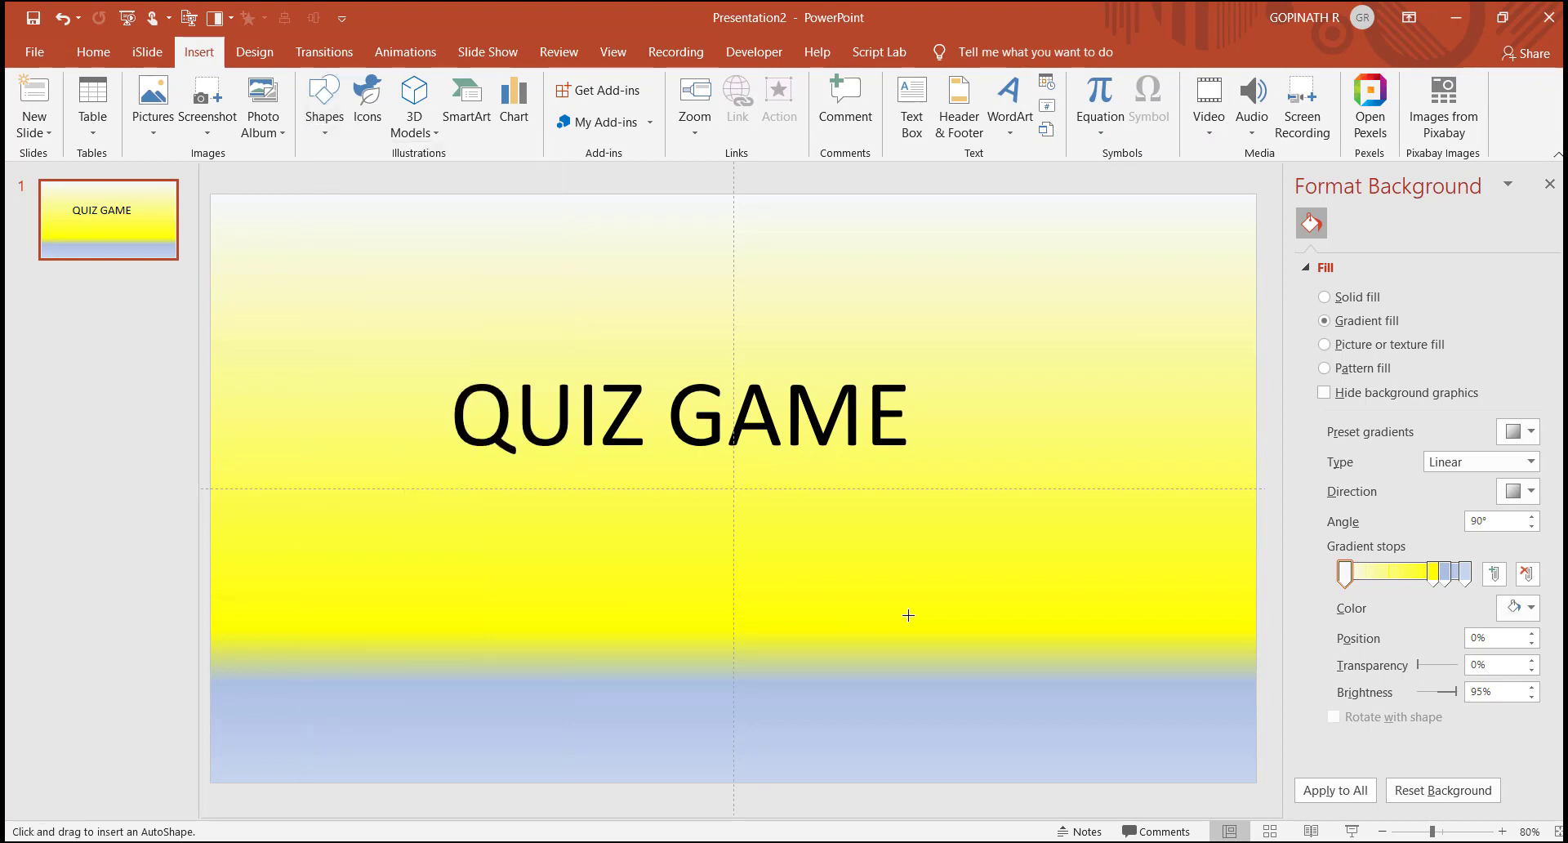
{"action": "left_click_drag", "start_coordinate": [909, 615], "coordinate": [1185, 751]}
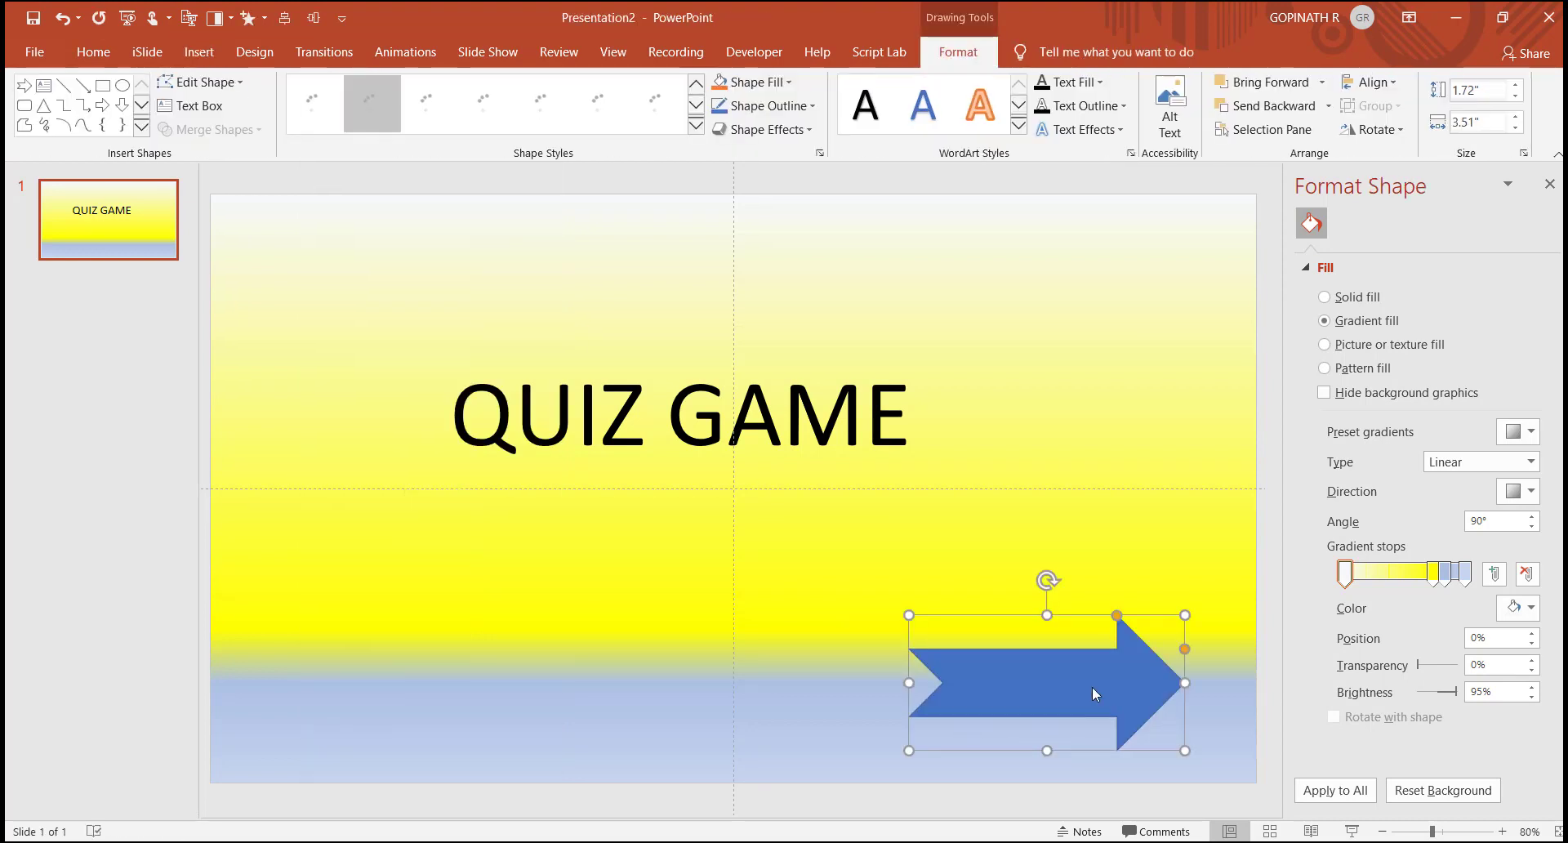
{"action": "type", "text": "START"}
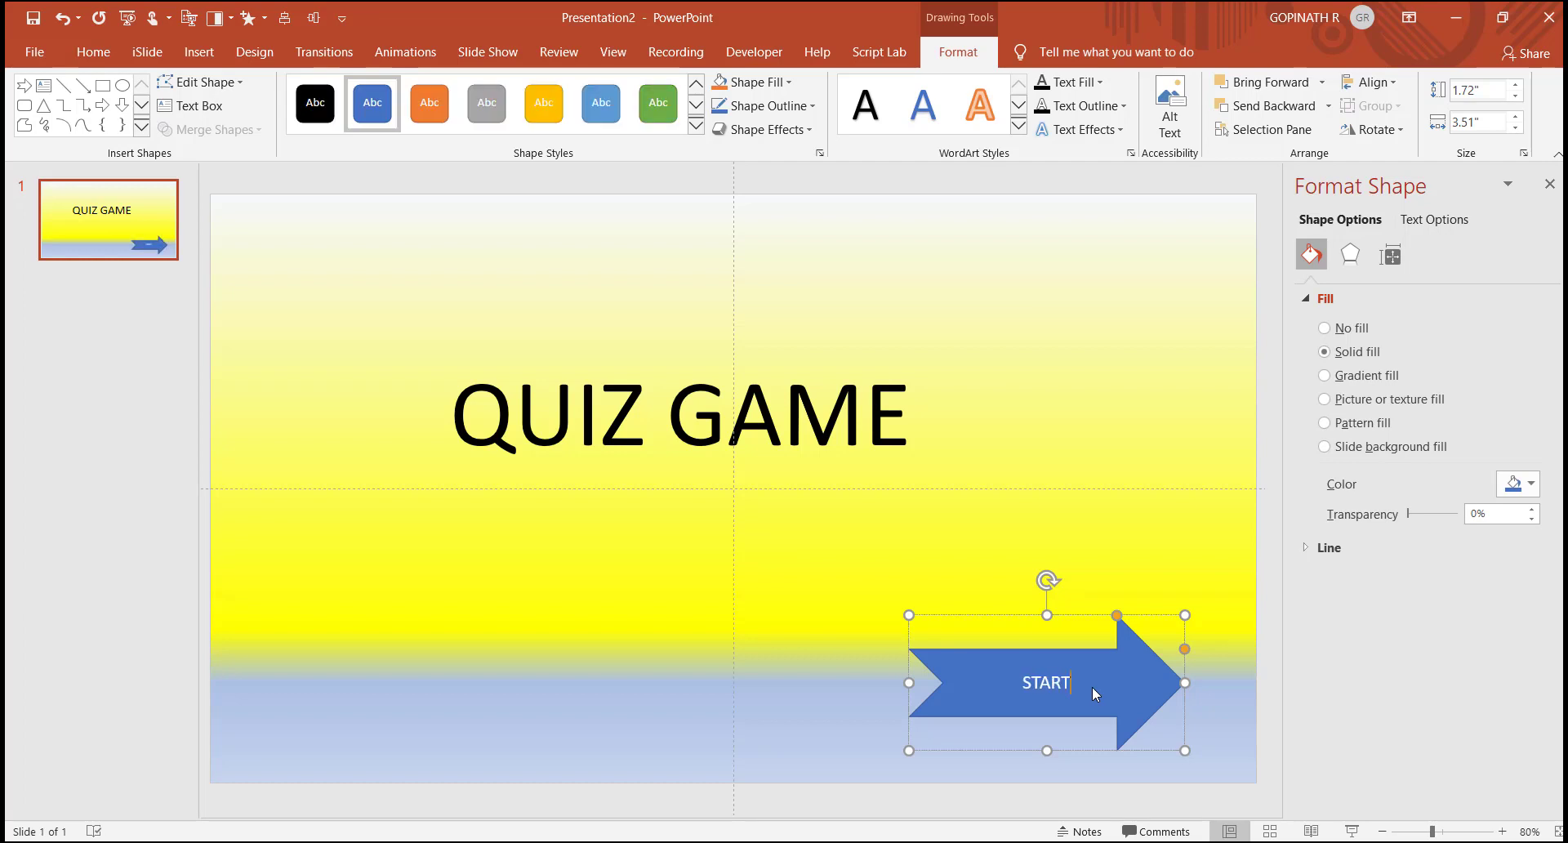
{"action": "key", "text": "ctrl+shift+period"}
{"action": "key", "text": "ctrl+shift+period"}
{"action": "key", "text": "ctrl+shift+period"}
{"action": "key", "text": "ctrl+shift+period"}
{"action": "key", "text": "ctrl+shift+period"}
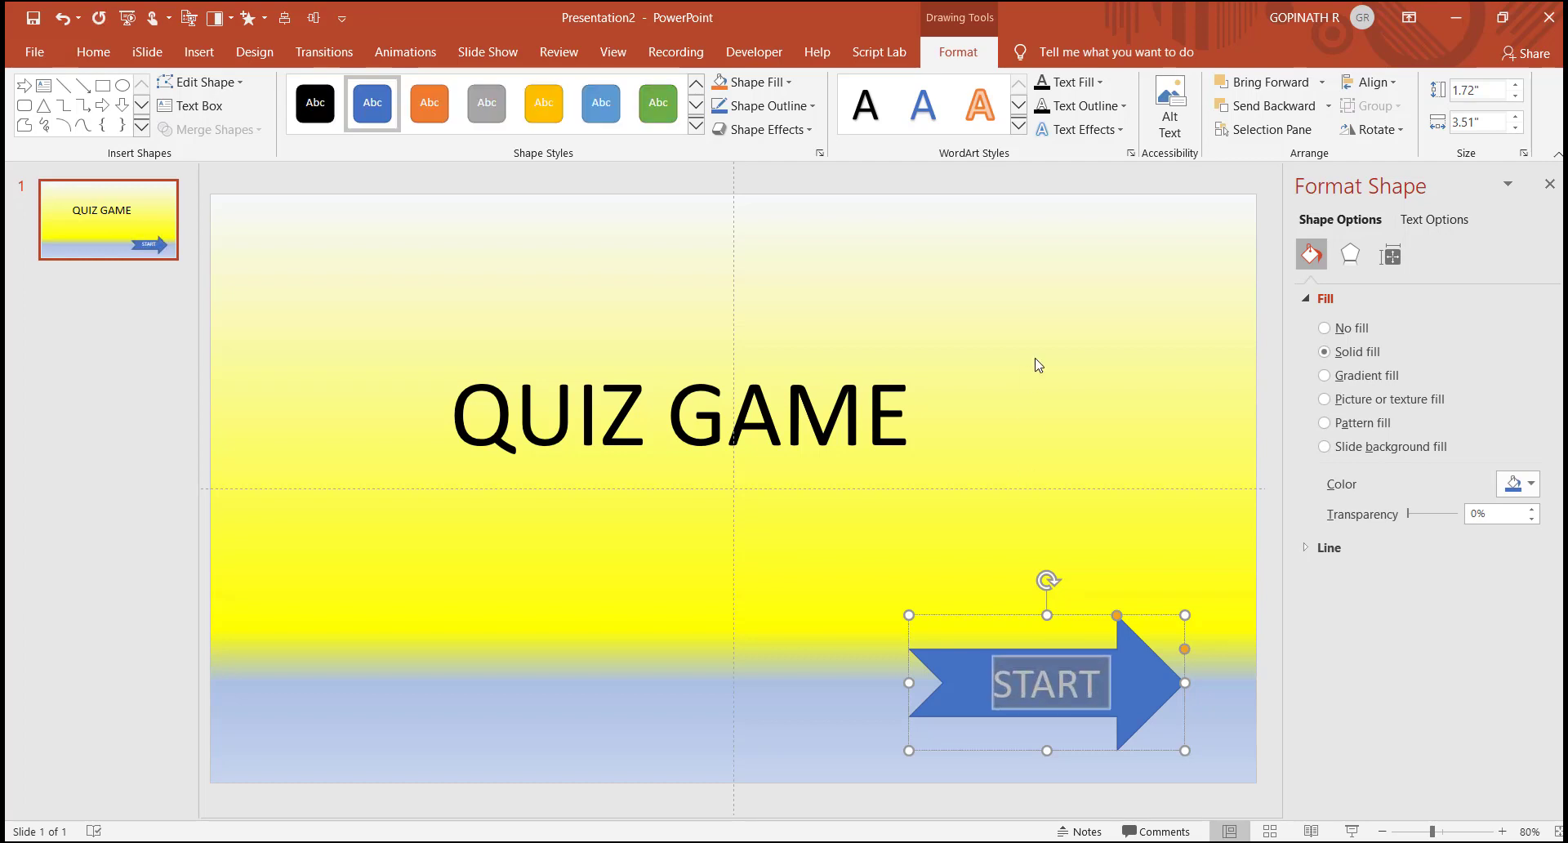
{"action": "left_click", "coordinate": [1037, 365]}
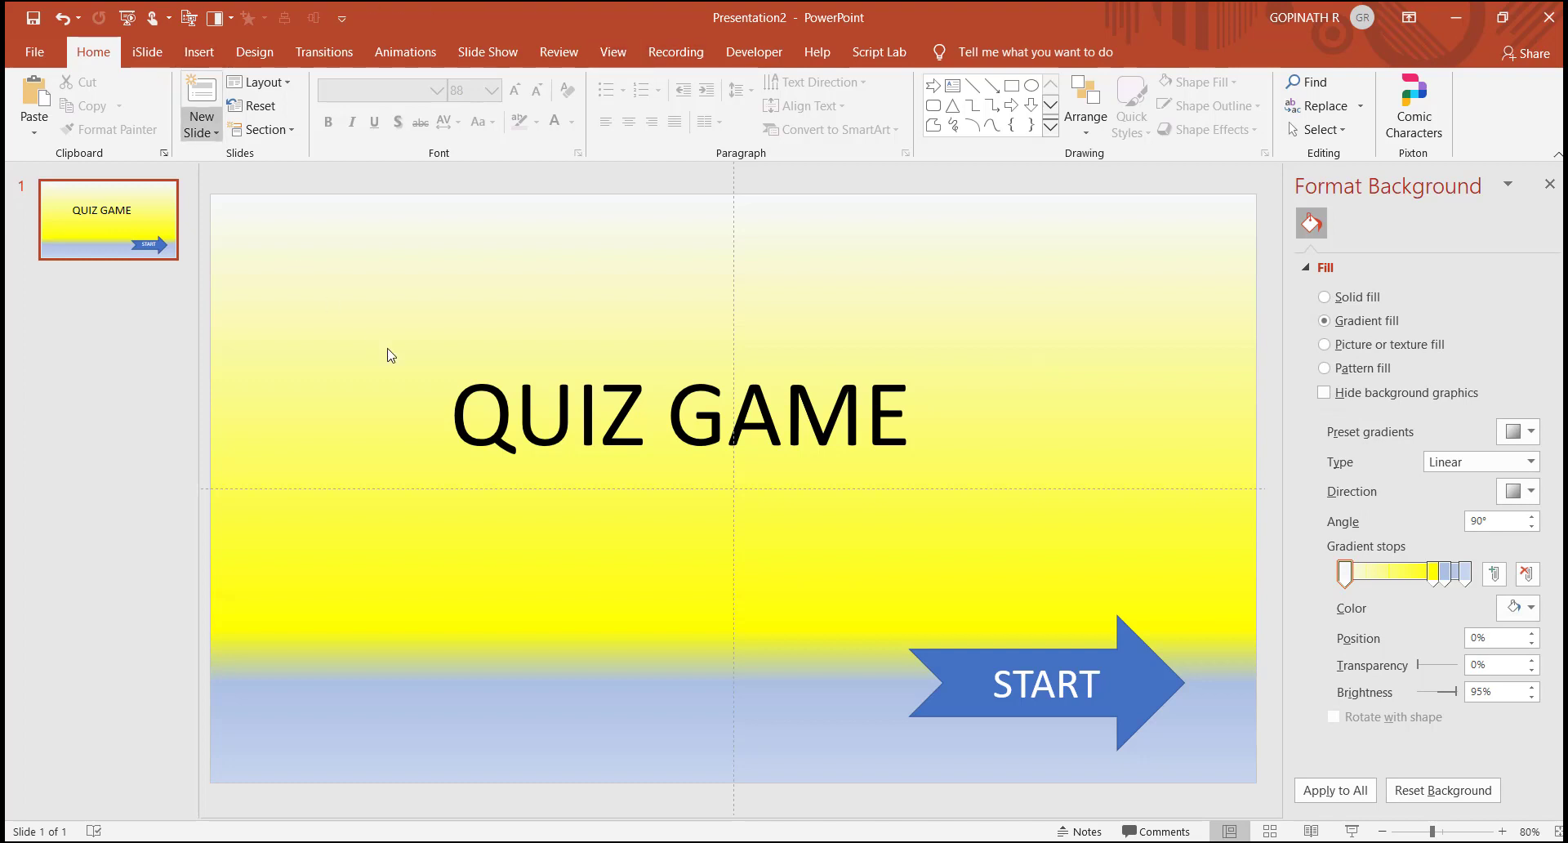
Step: Add a new blank second slide
{"action": "left_click", "coordinate": [202, 117]}
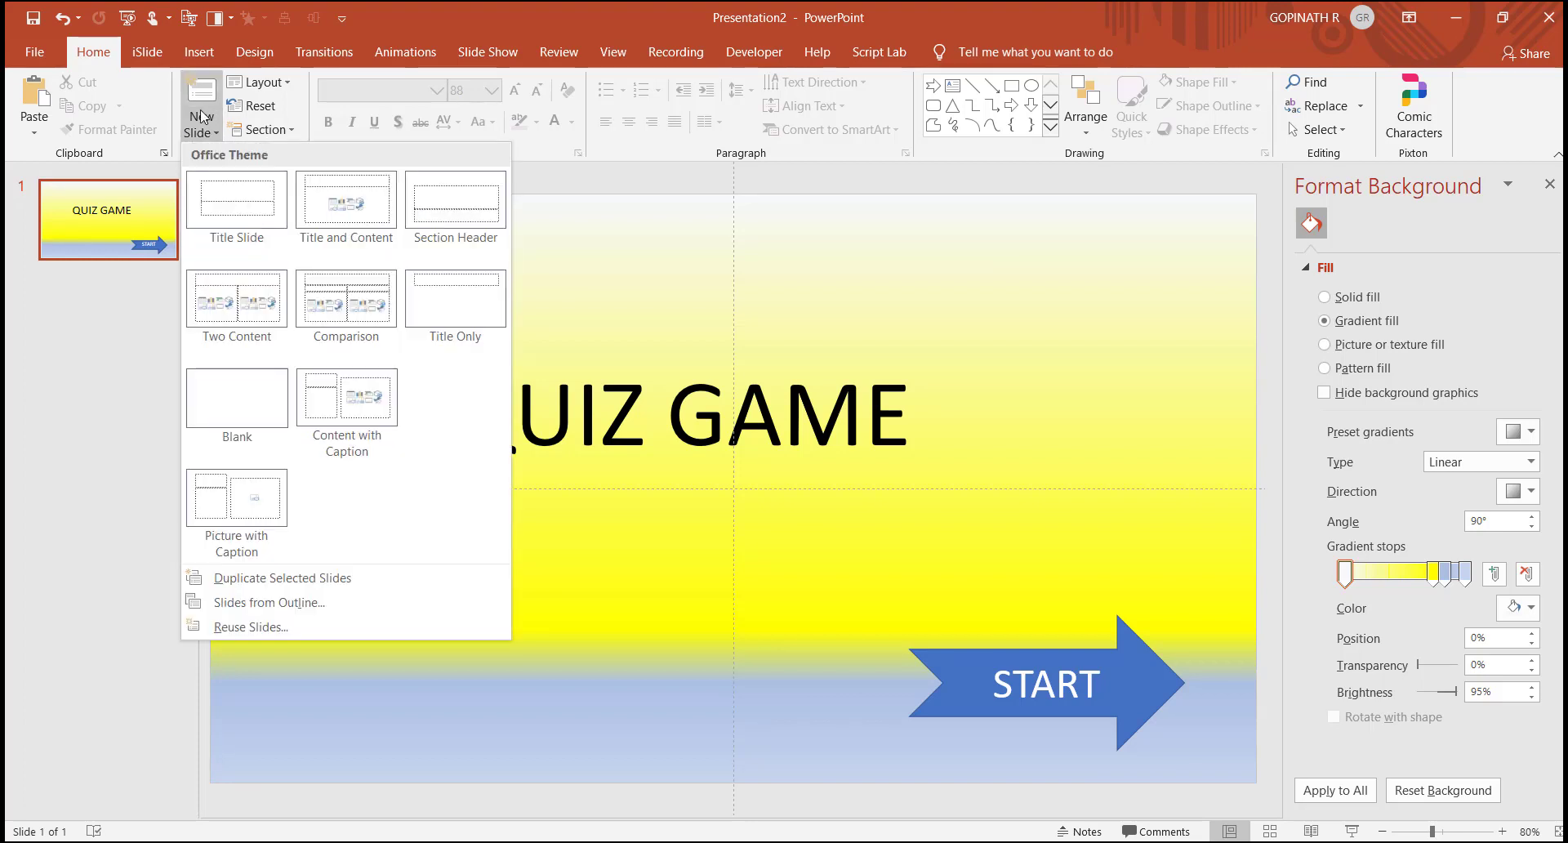
{"action": "left_click", "coordinate": [262, 416]}
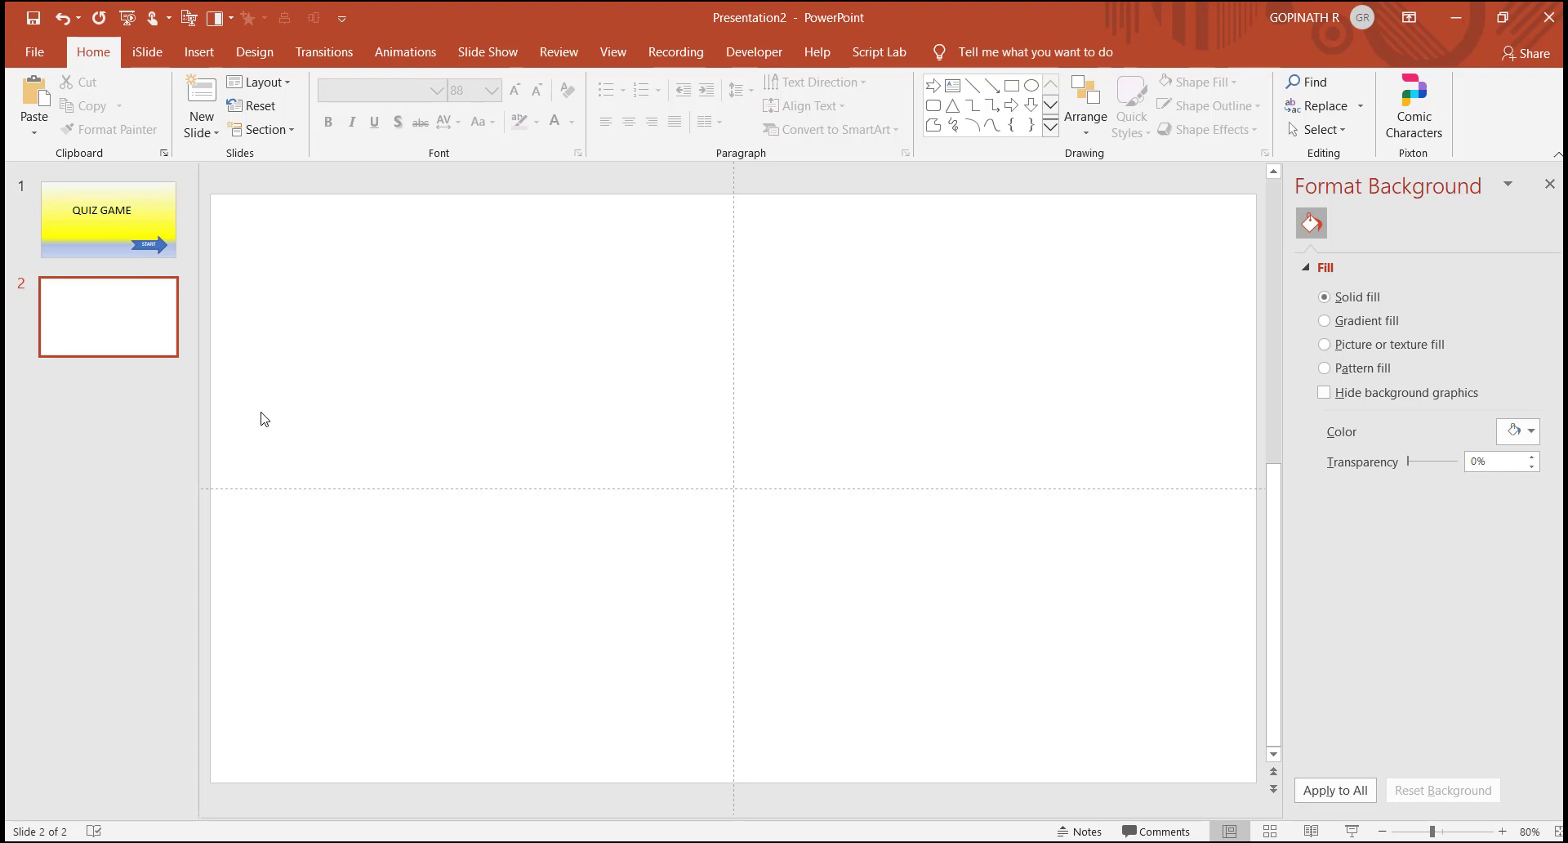
{"action": "left_click", "coordinate": [950, 90]}
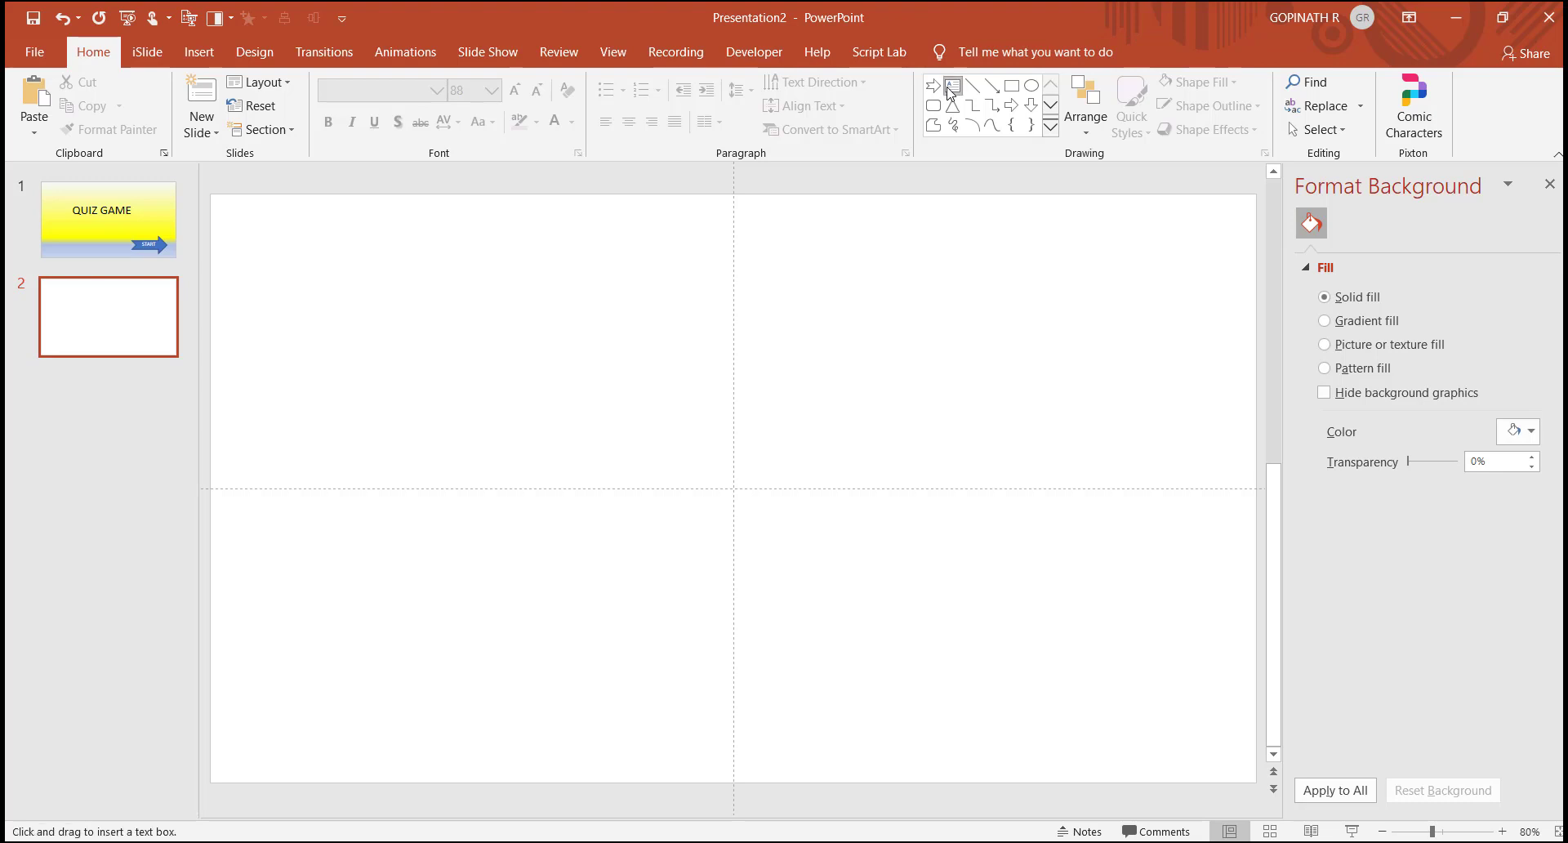
Step: Apply the title slide's gradient background to all slides and return to slide 2
{"action": "left_click", "coordinate": [100, 227]}
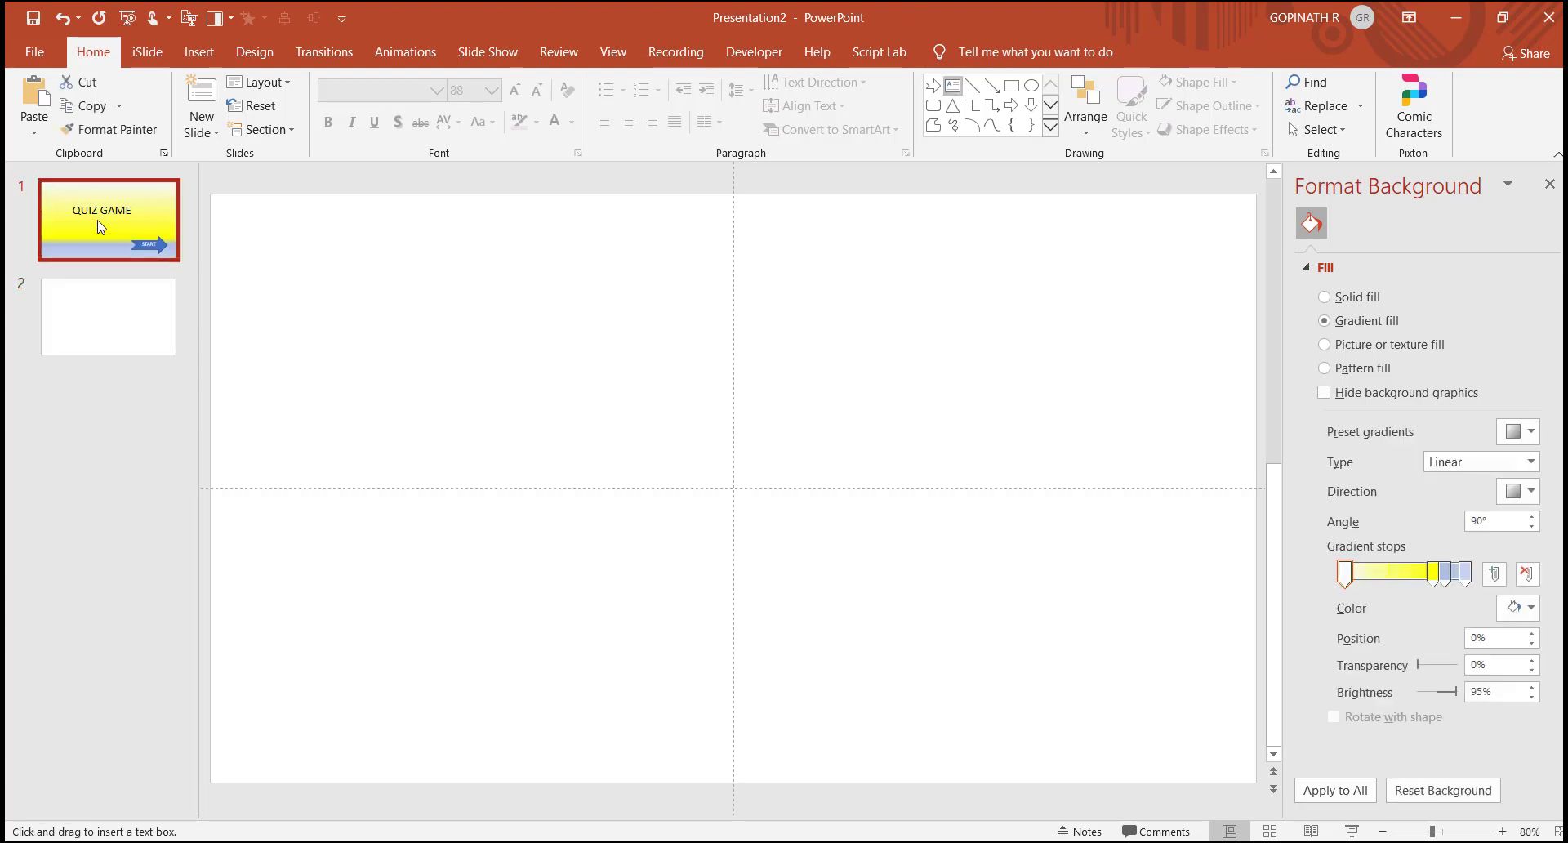
{"action": "left_click", "coordinate": [1338, 791]}
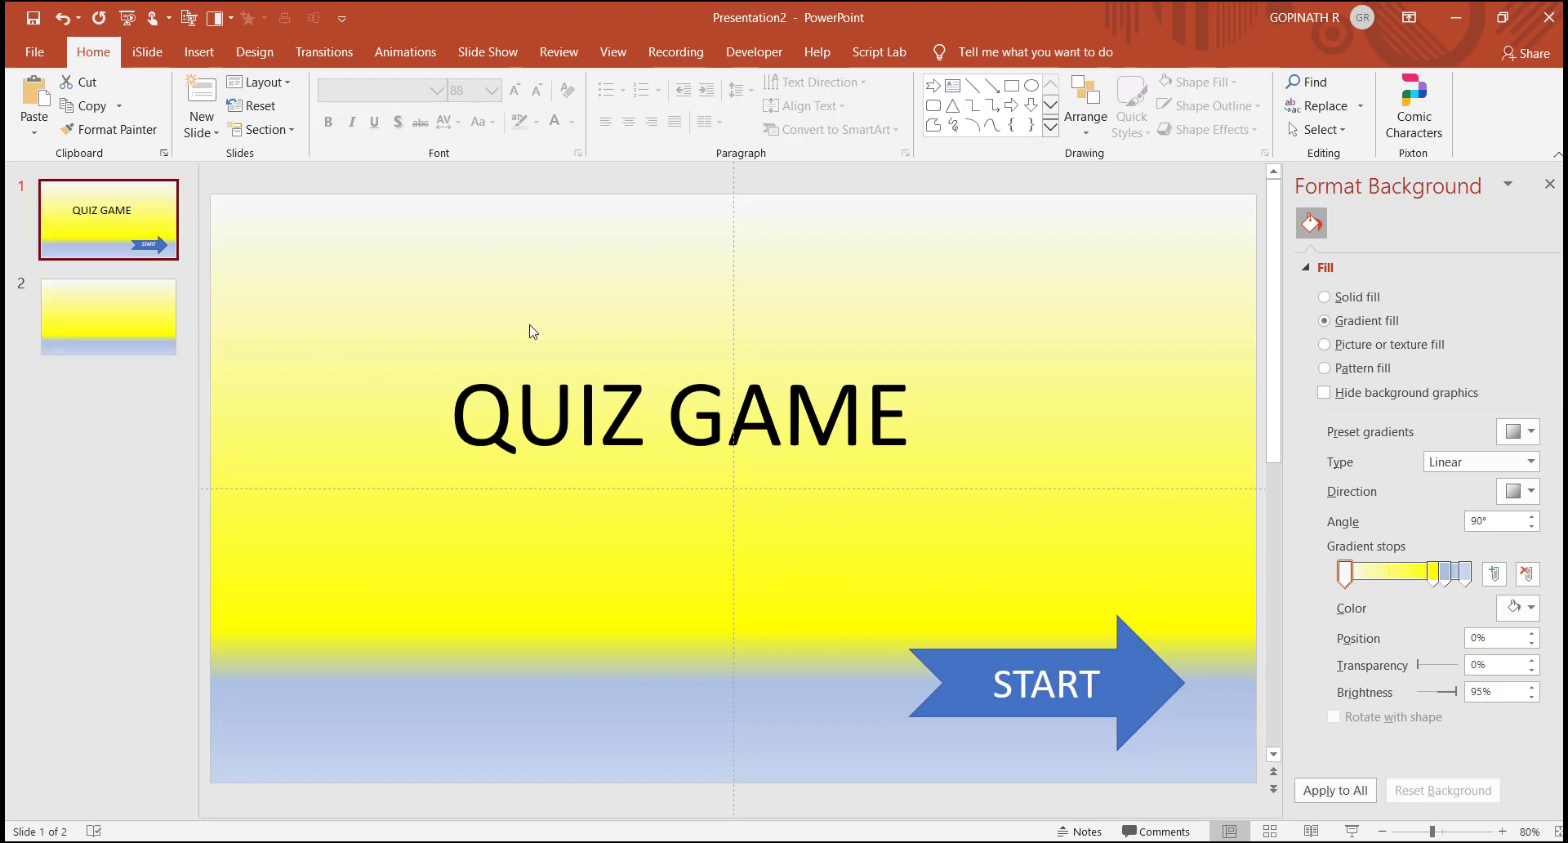
{"action": "left_click", "coordinate": [106, 300]}
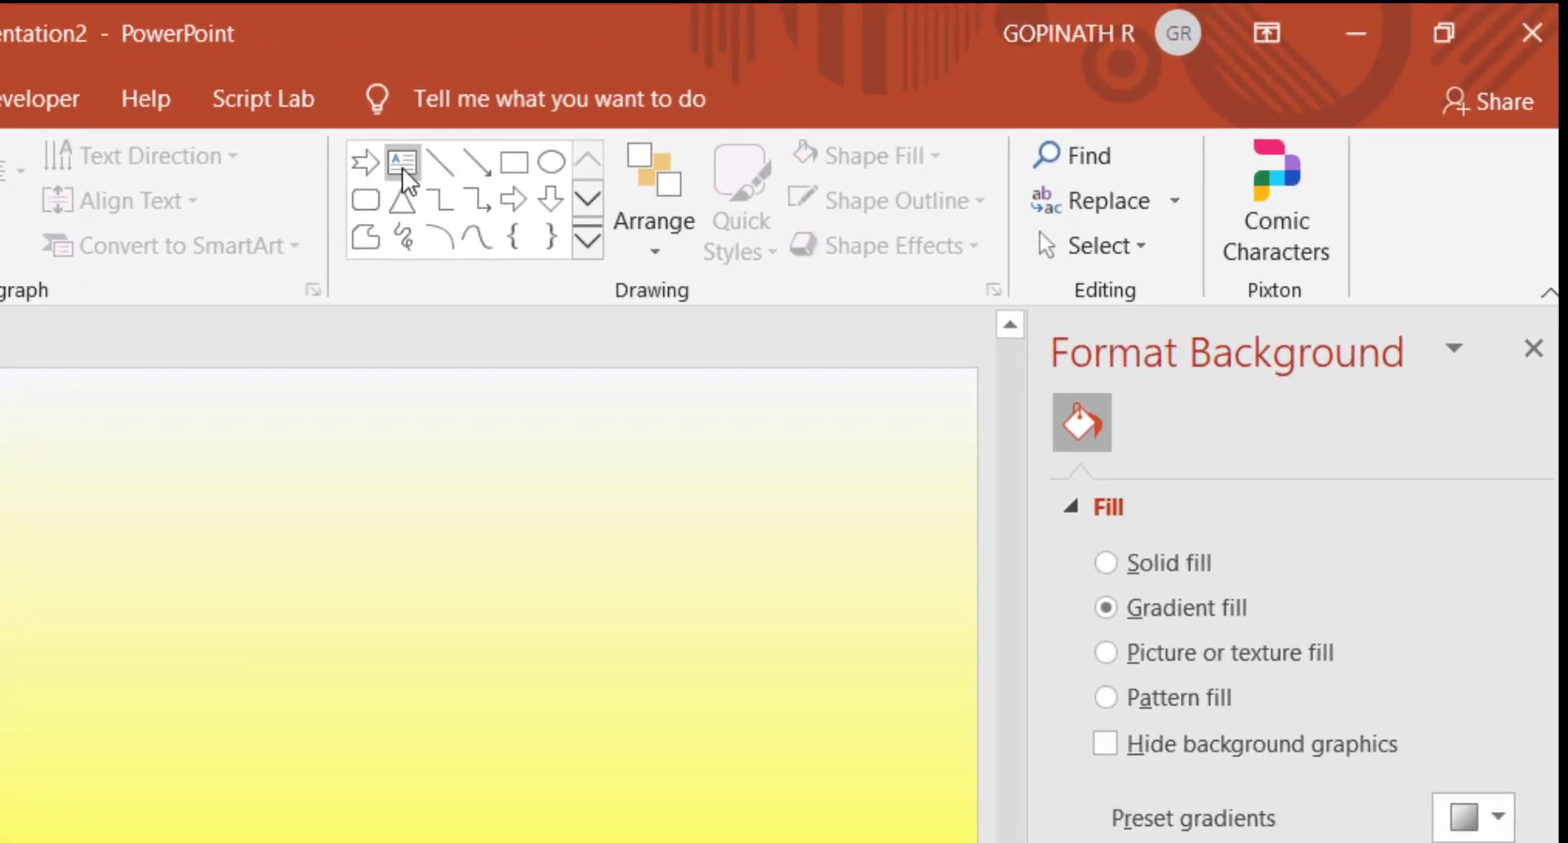
{"action": "left_click", "coordinate": [402, 168]}
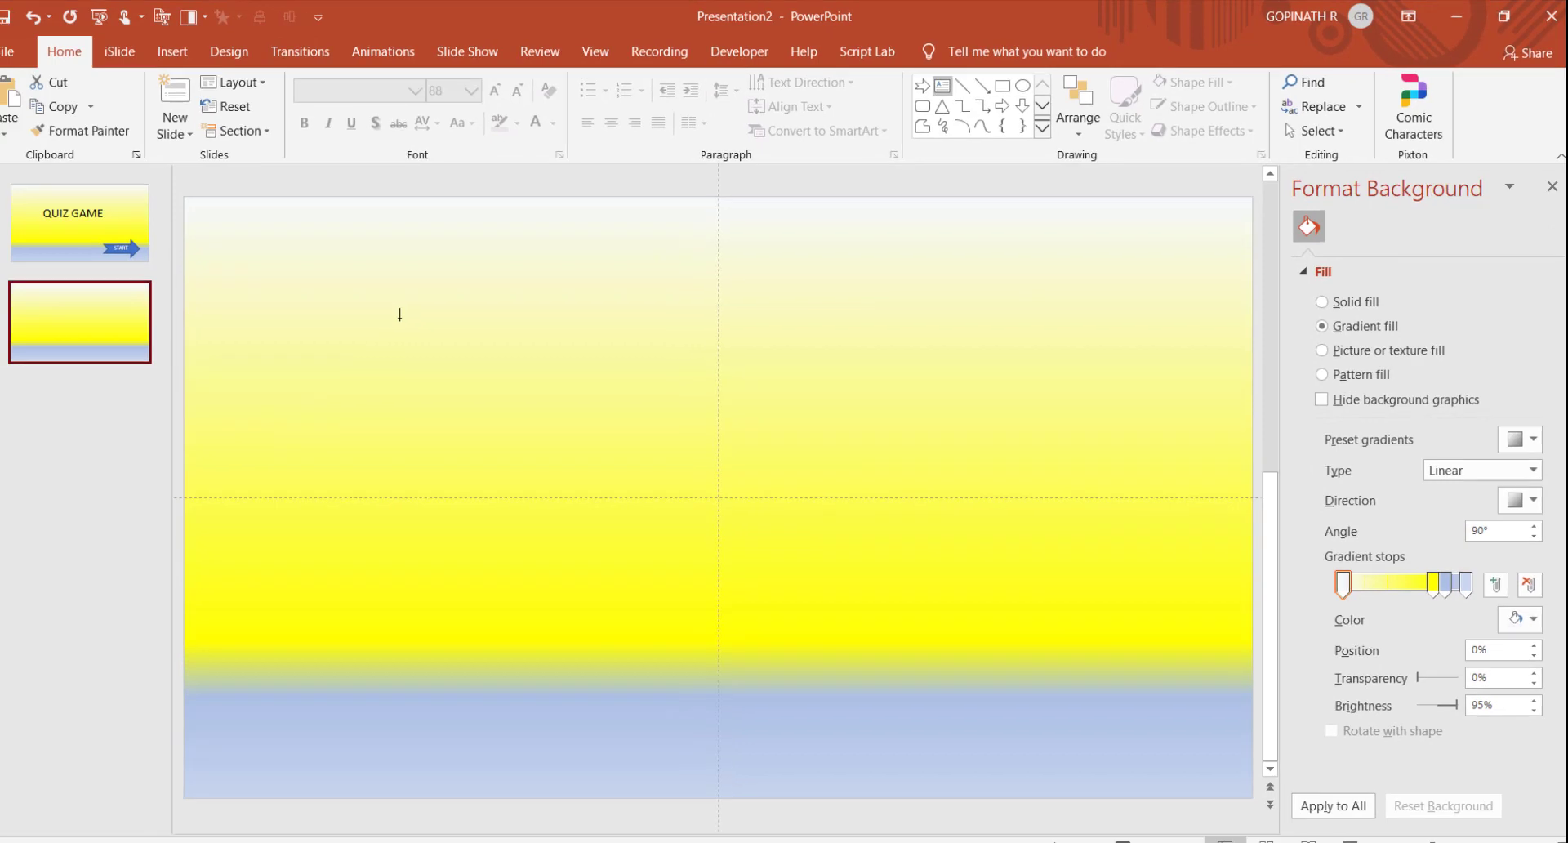
Step: Type 'WHAT WE LEARN FROM THIS TUTORIAL?' at the top, enlarge it to 40 pt and centre it
{"action": "left_click", "coordinate": [419, 311]}
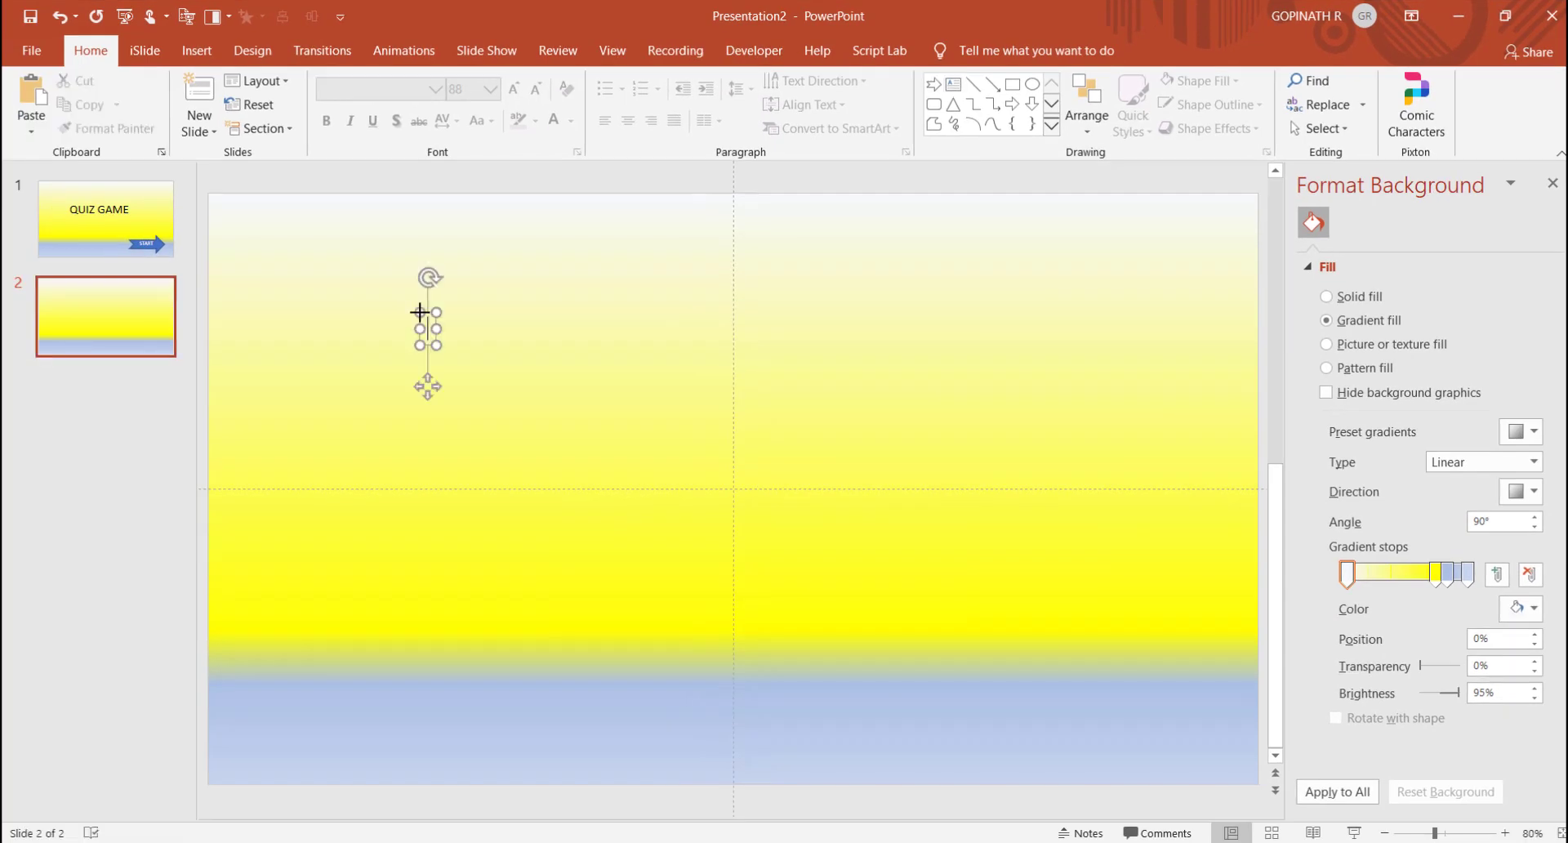
{"action": "type", "text": "W"}
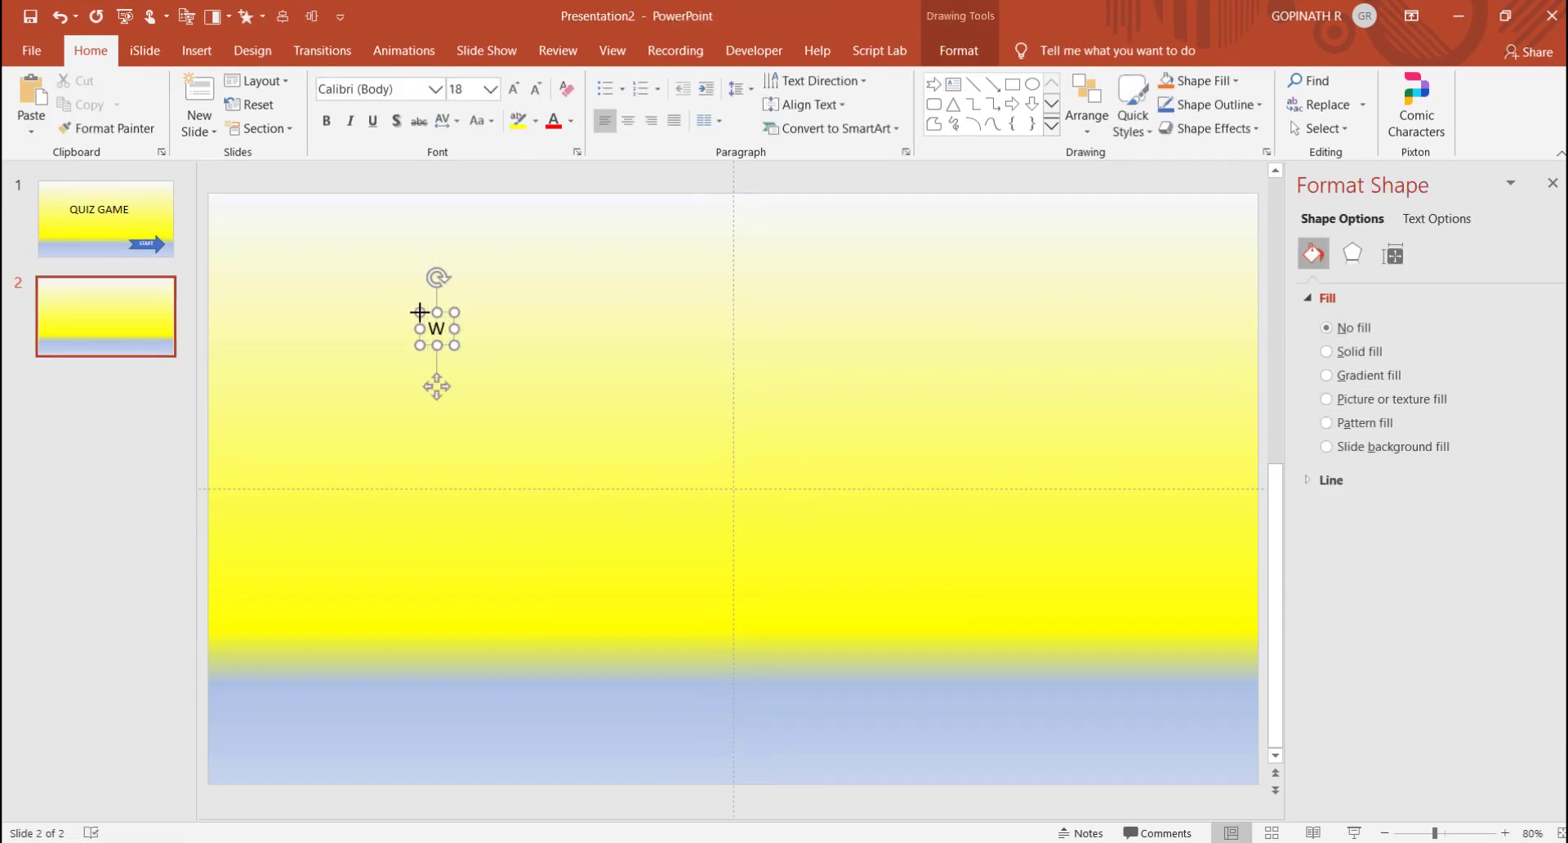
{"action": "type", "text": "HAT W"}
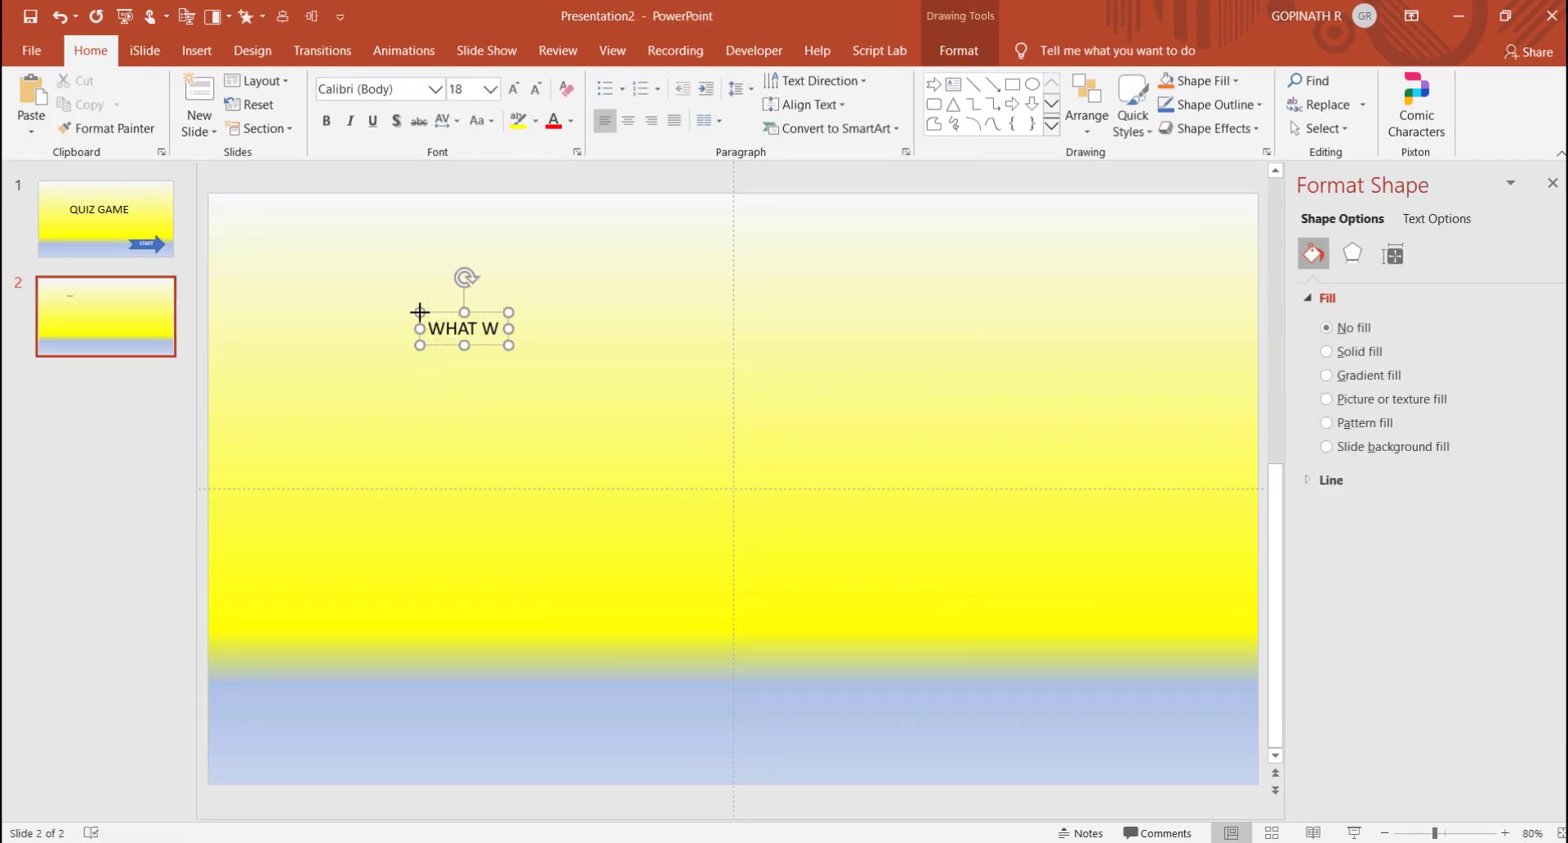
{"action": "type", "text": "E LEARN FROM THIS"}
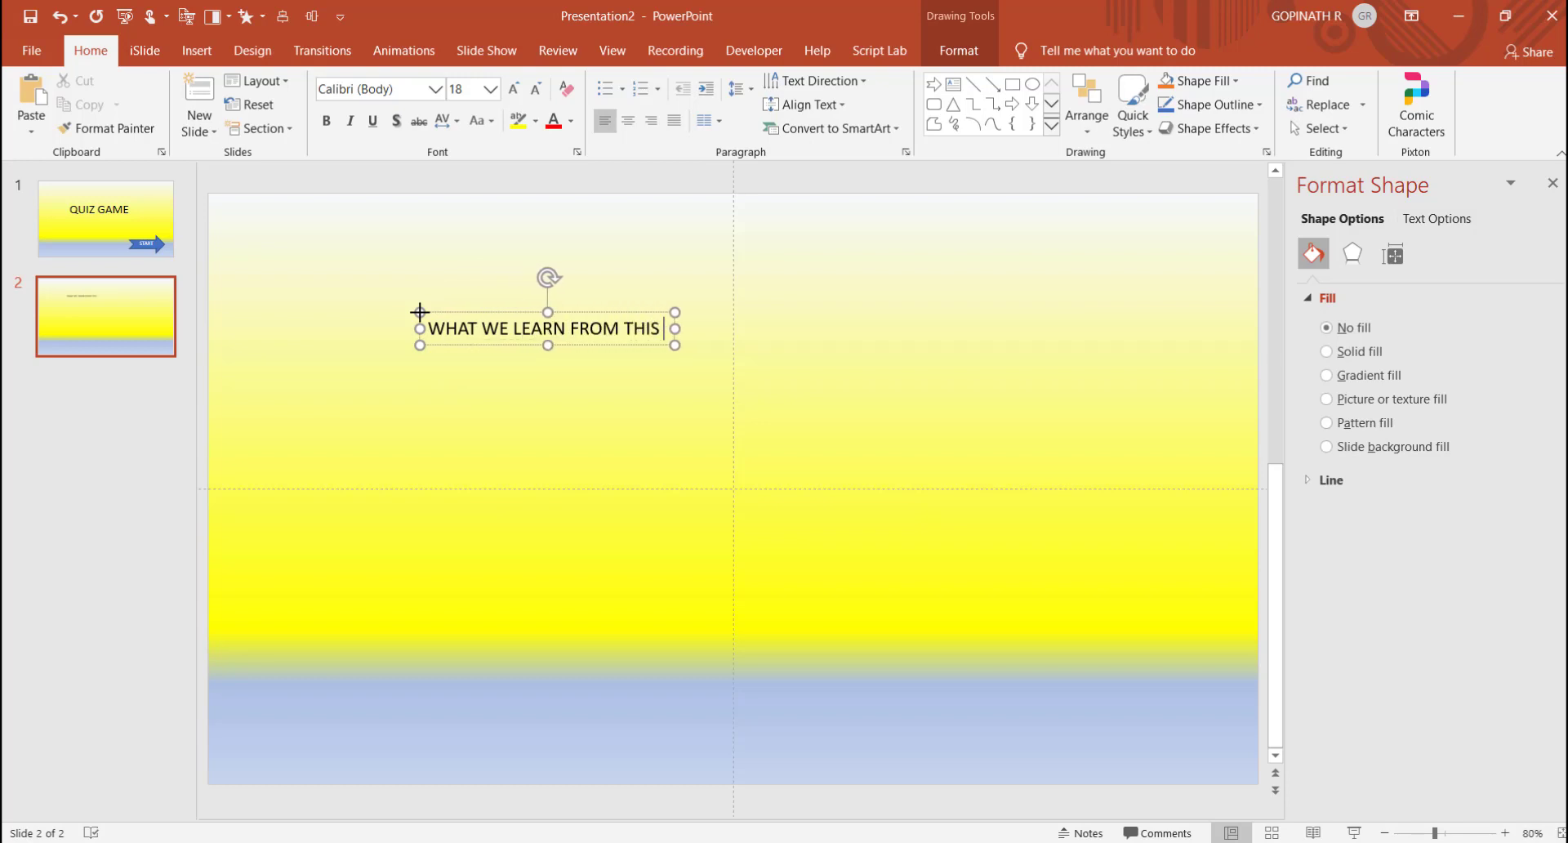
{"action": "type", "text": " TUTORILA"}
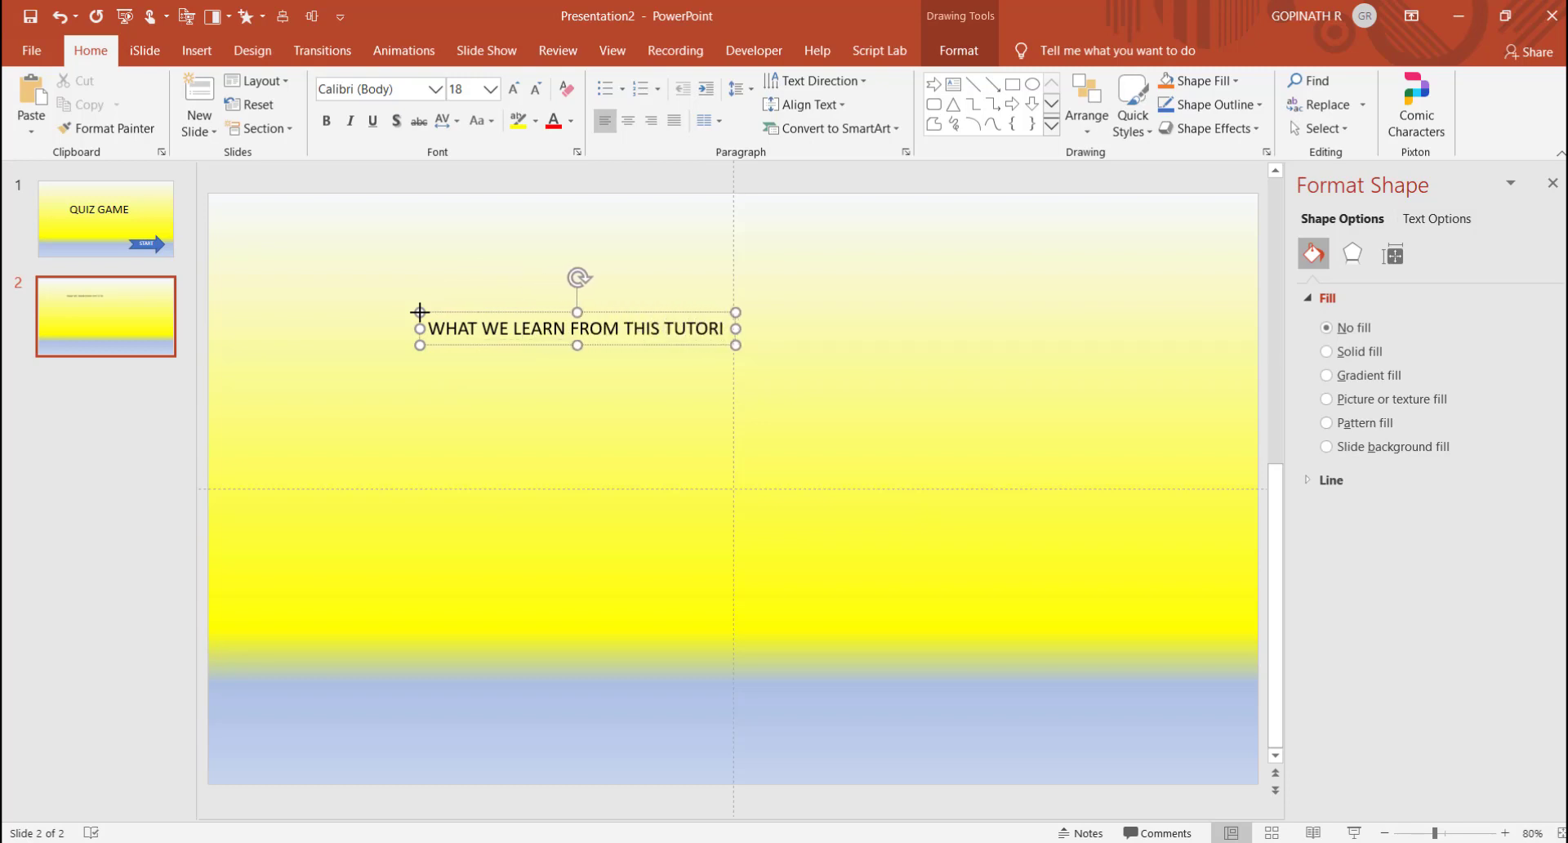
{"action": "key", "text": "BackSpace"}
{"action": "key", "text": "BackSpace"}
{"action": "type", "text": "AL"}
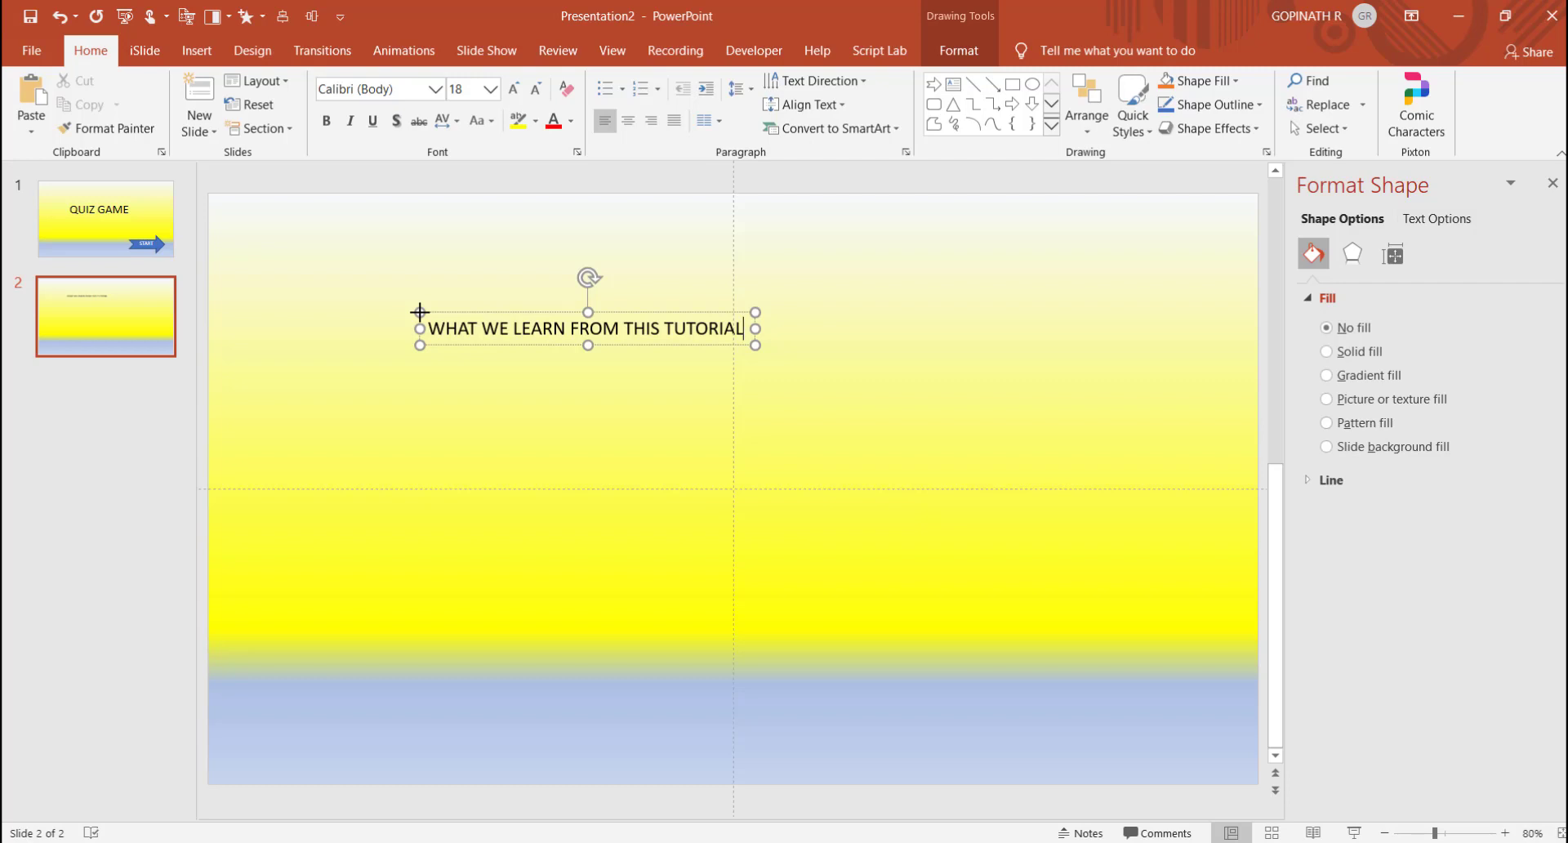
{"action": "type", "text": "?"}
{"action": "key", "text": "ctrl+a"}
{"action": "key", "text": "ctrl+shift+period"}
{"action": "key", "text": "ctrl+shift+period"}
{"action": "key", "text": "ctrl+shift+period"}
{"action": "key", "text": "ctrl+shift+period"}
{"action": "key", "text": "ctrl+shift+period"}
{"action": "key", "text": "ctrl+shift+period"}
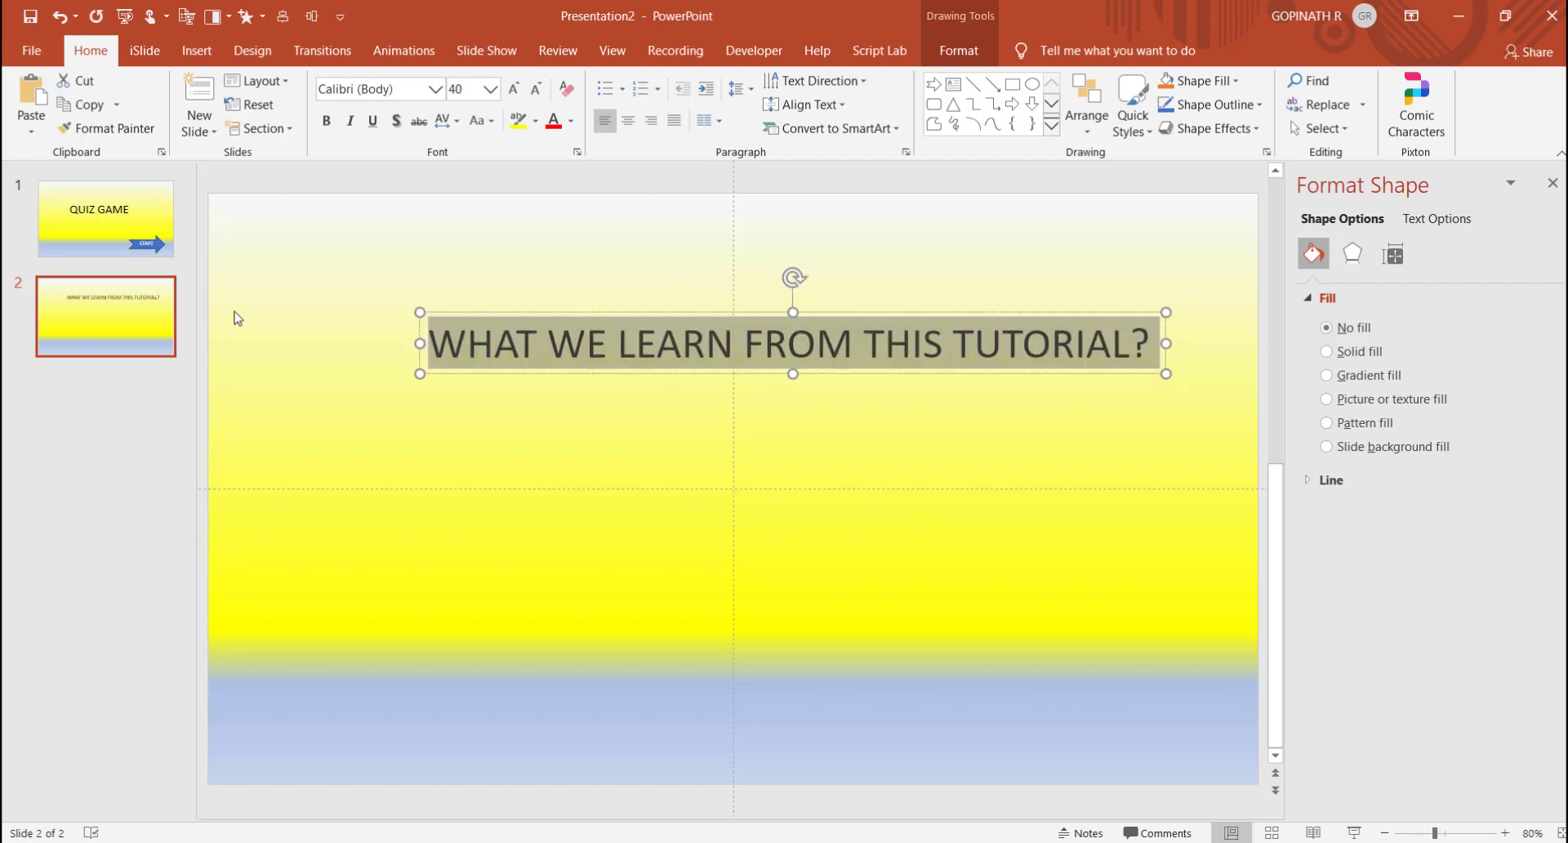
{"action": "left_click_drag", "start_coordinate": [434, 311], "coordinate": [392, 313]}
{"action": "left_click", "coordinate": [524, 488]}
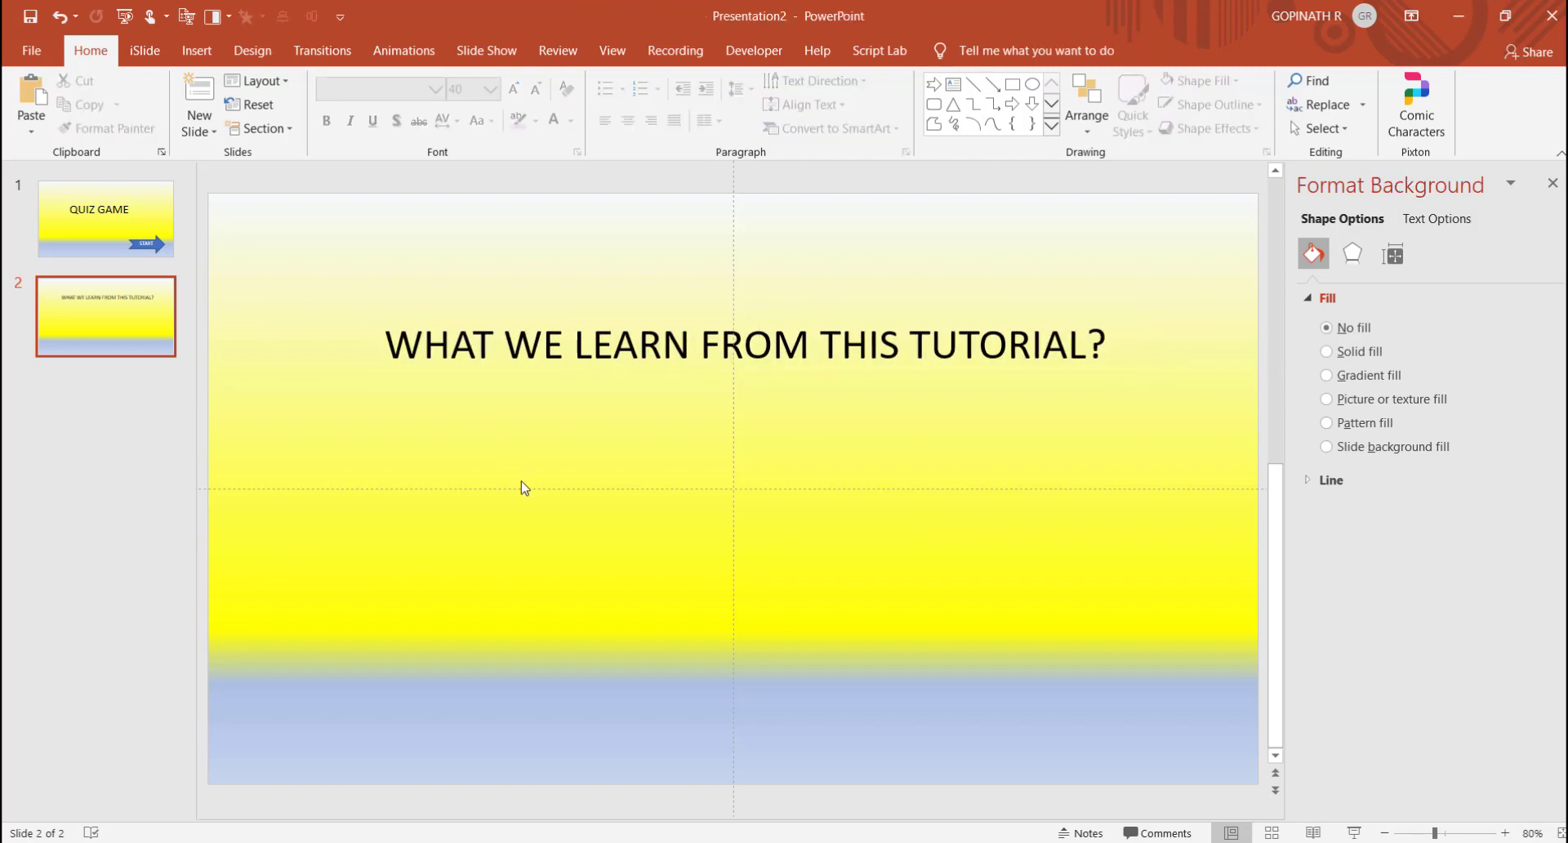
Step: Draw a blue rectangle below the heading, left of centre
{"action": "left_click", "coordinate": [199, 48]}
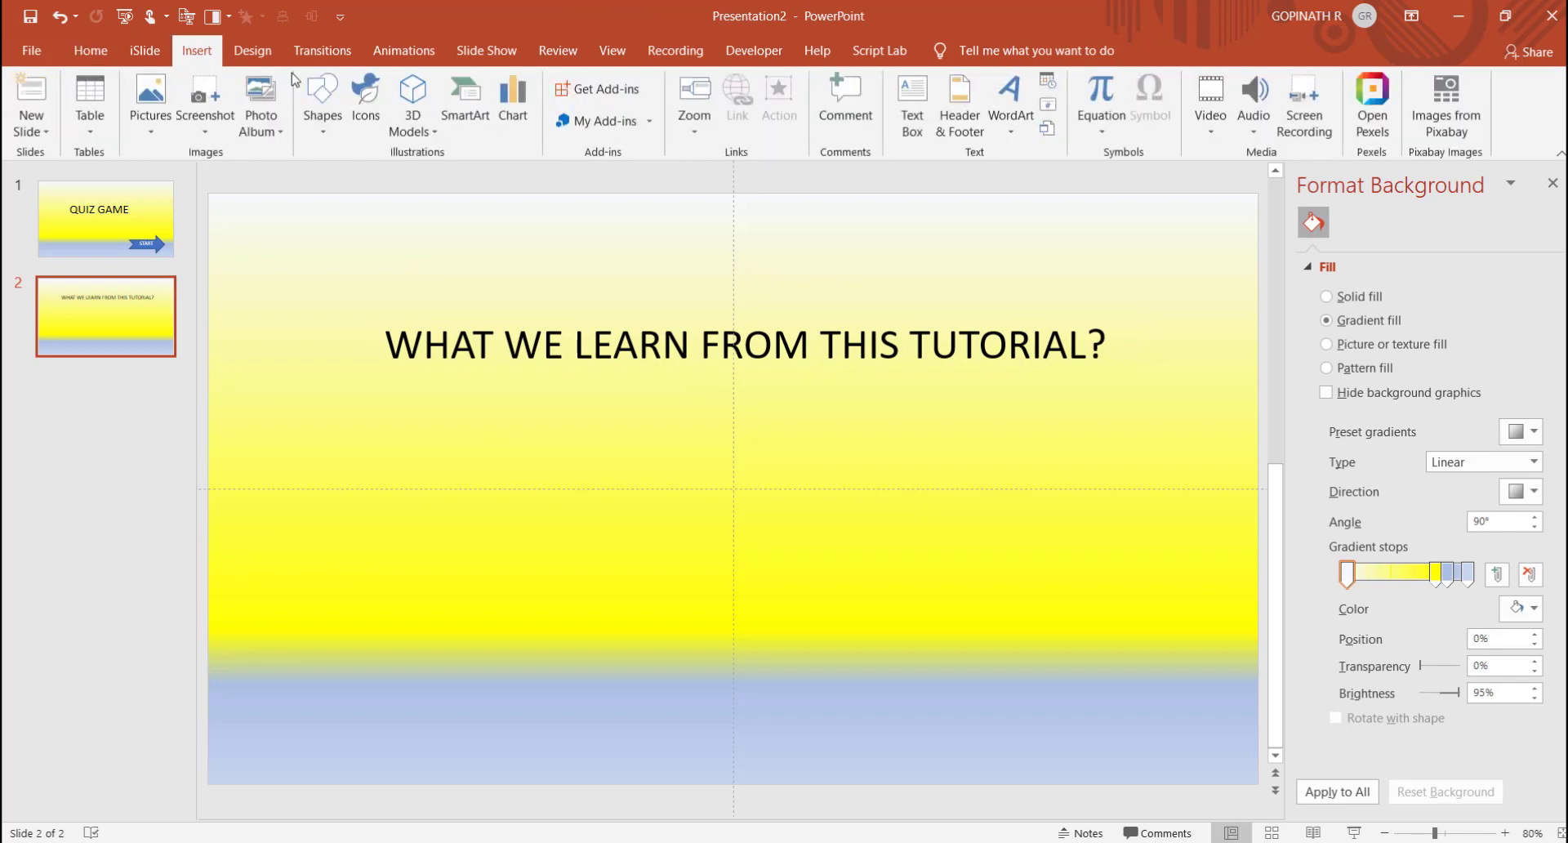
{"action": "left_click", "coordinate": [323, 114]}
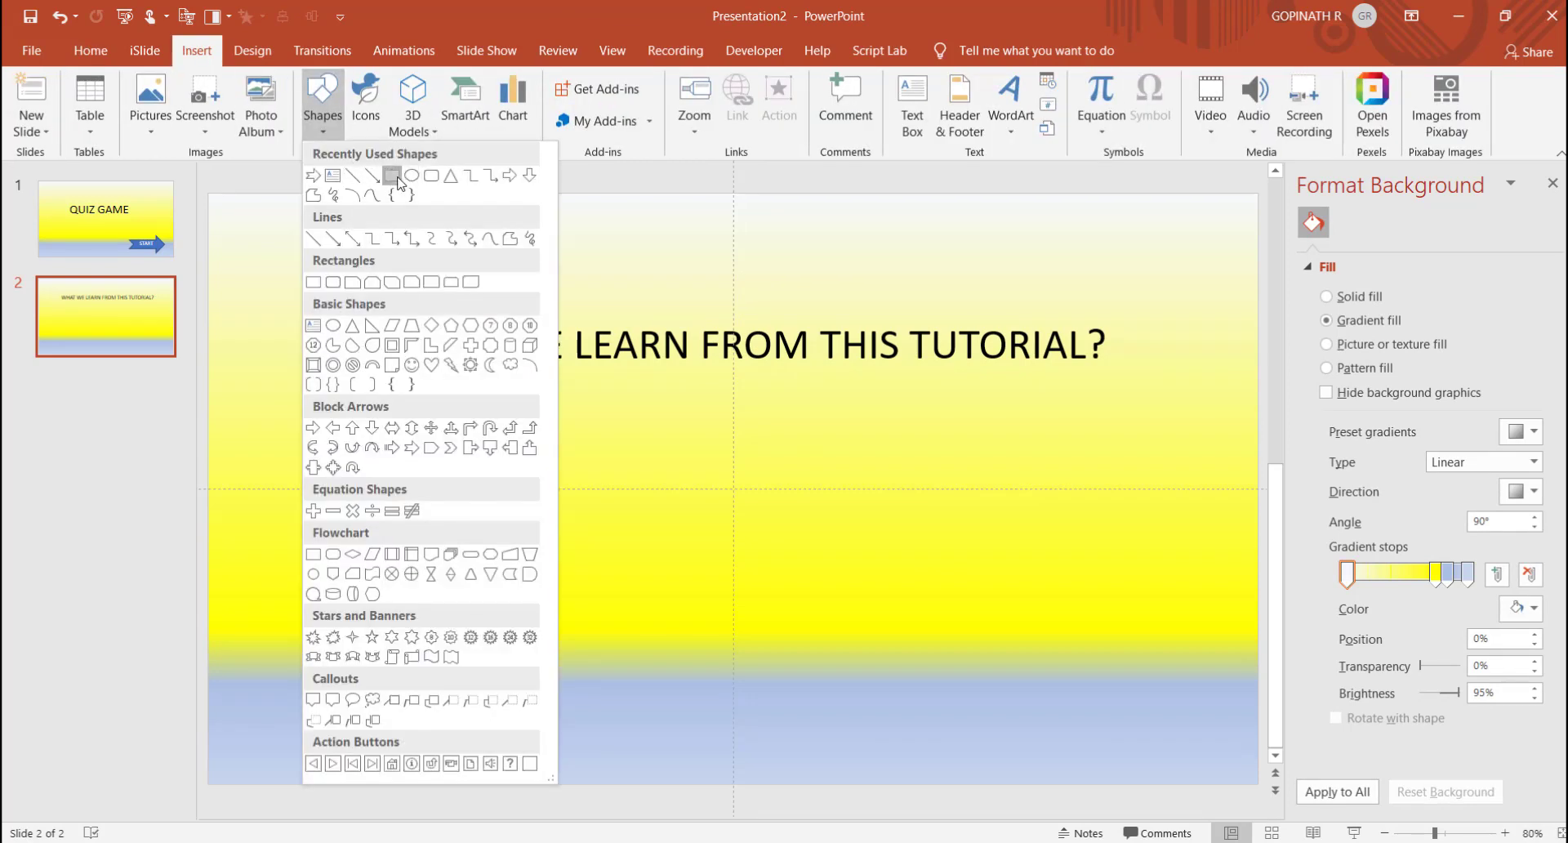
{"action": "left_click", "coordinate": [393, 176]}
{"action": "mouse_move", "coordinate": [329, 446]}
{"action": "left_mouse_down"}
{"action": "mouse_move", "coordinate": [416, 473]}
{"action": "mouse_move", "coordinate": [651, 479]}
{"action": "mouse_move", "coordinate": [670, 526]}
{"action": "left_mouse_up"}
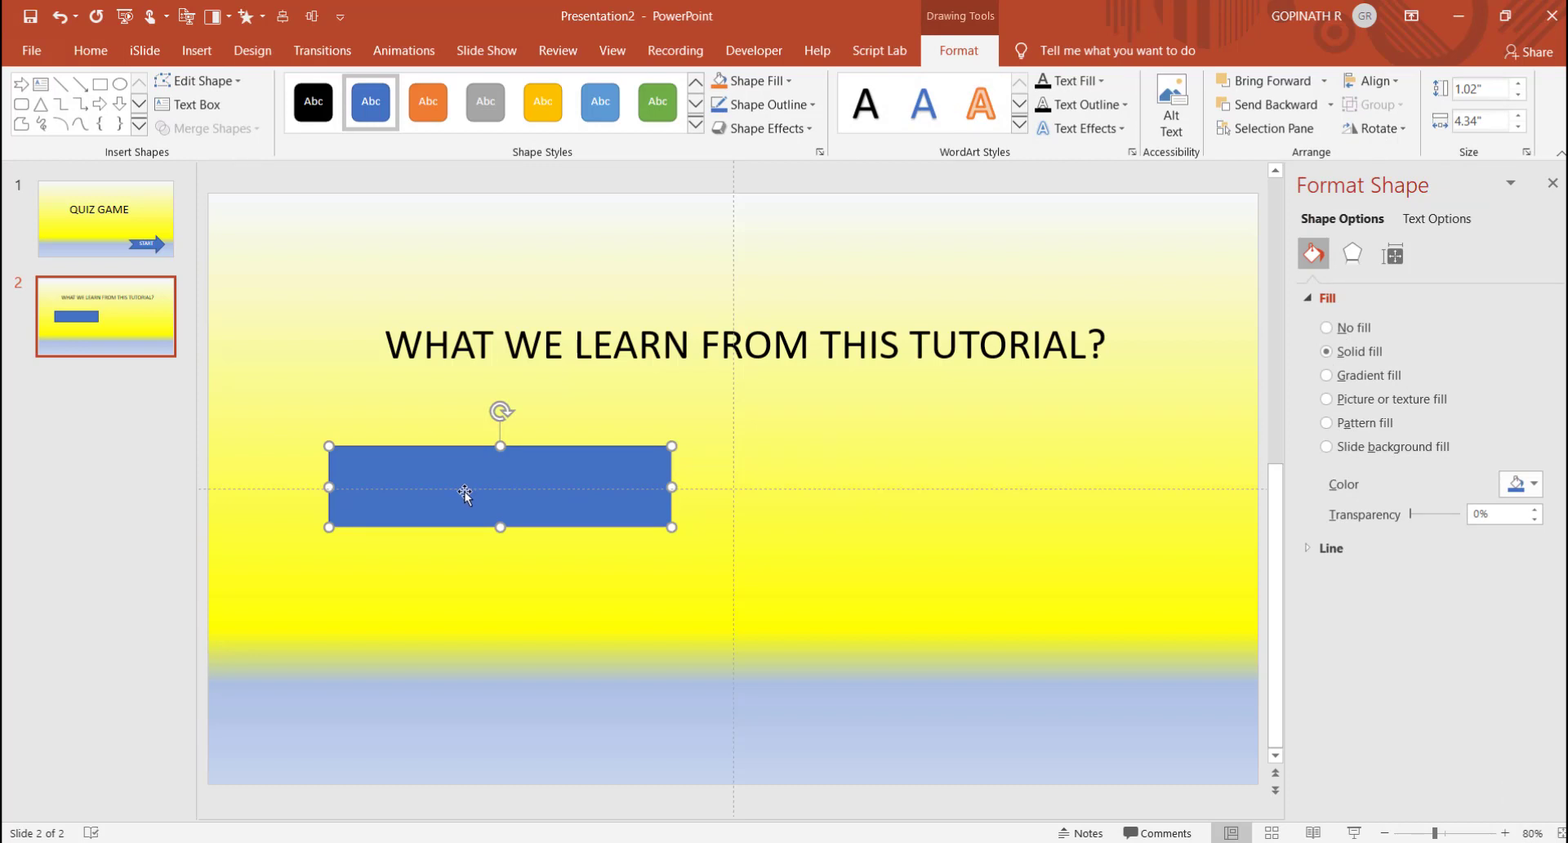
Step: Duplicate the rectangle into four copies arranged in a two-by-two grid
{"action": "key", "text": "ctrl+d"}
{"action": "key", "text": "ctrl+d"}
{"action": "key", "text": "ctrl+d"}
{"action": "left_click_drag", "start_coordinate": [464, 491], "coordinate": [967, 513]}
{"action": "left_click_drag", "start_coordinate": [580, 553], "coordinate": [1020, 636]}
{"action": "left_click_drag", "start_coordinate": [620, 532], "coordinate": [594, 615]}
{"action": "key", "text": "Down"}
{"action": "key", "text": "Down"}
{"action": "key", "text": "Down"}
{"action": "key", "text": "Down"}
{"action": "key", "text": "Down"}
{"action": "left_click", "coordinate": [530, 497]}
{"action": "key", "text": "Escape"}
{"action": "left_click", "coordinate": [530, 496]}
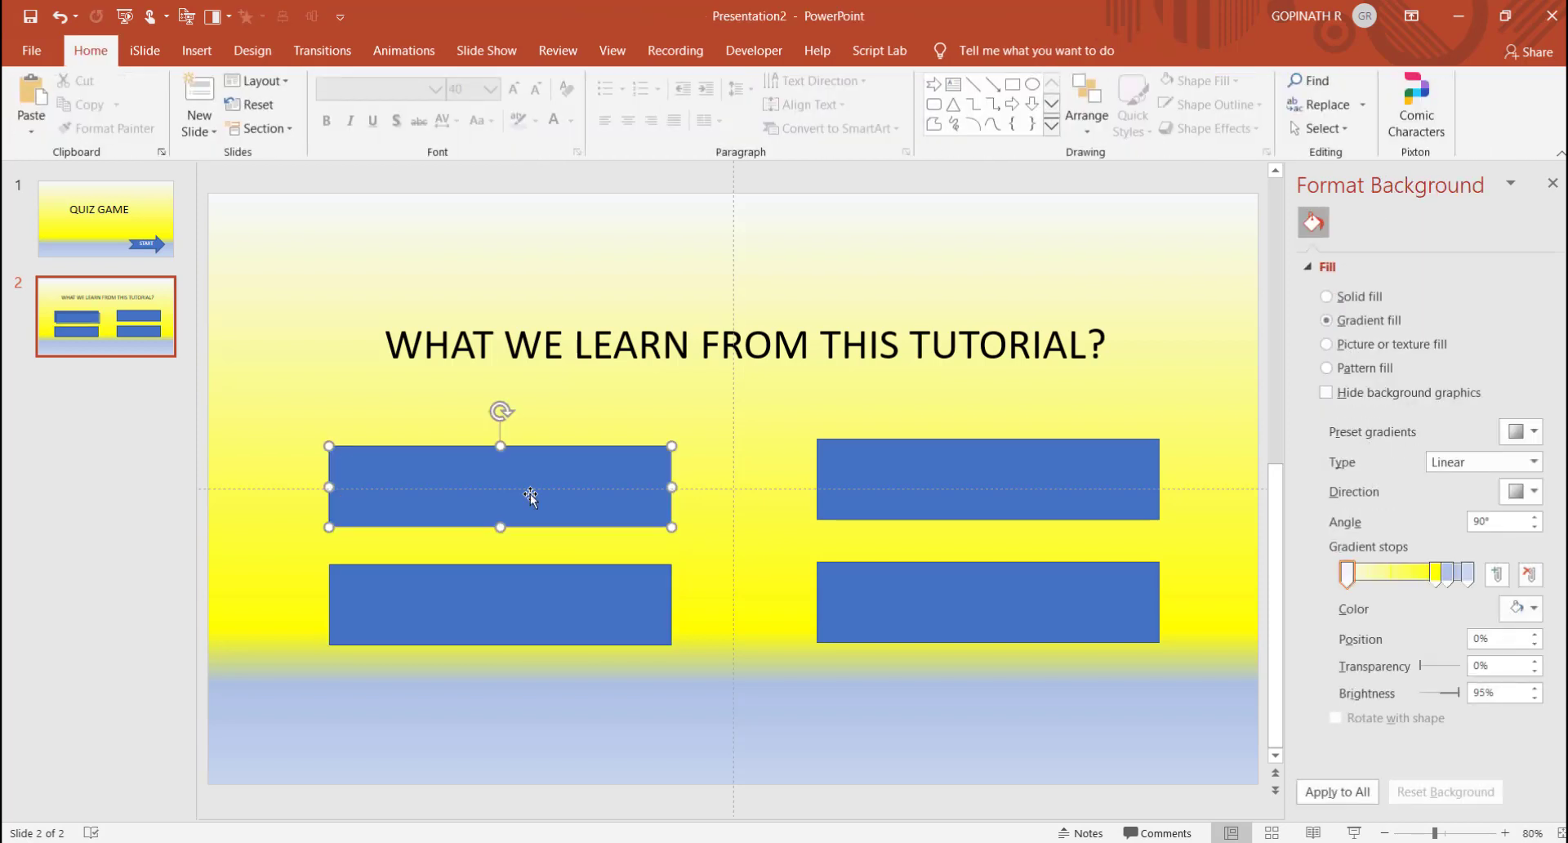
Step: Label the upper boxes QUIZ and VIDEO with enlarged text
{"action": "type", "text": "QUIZ"}
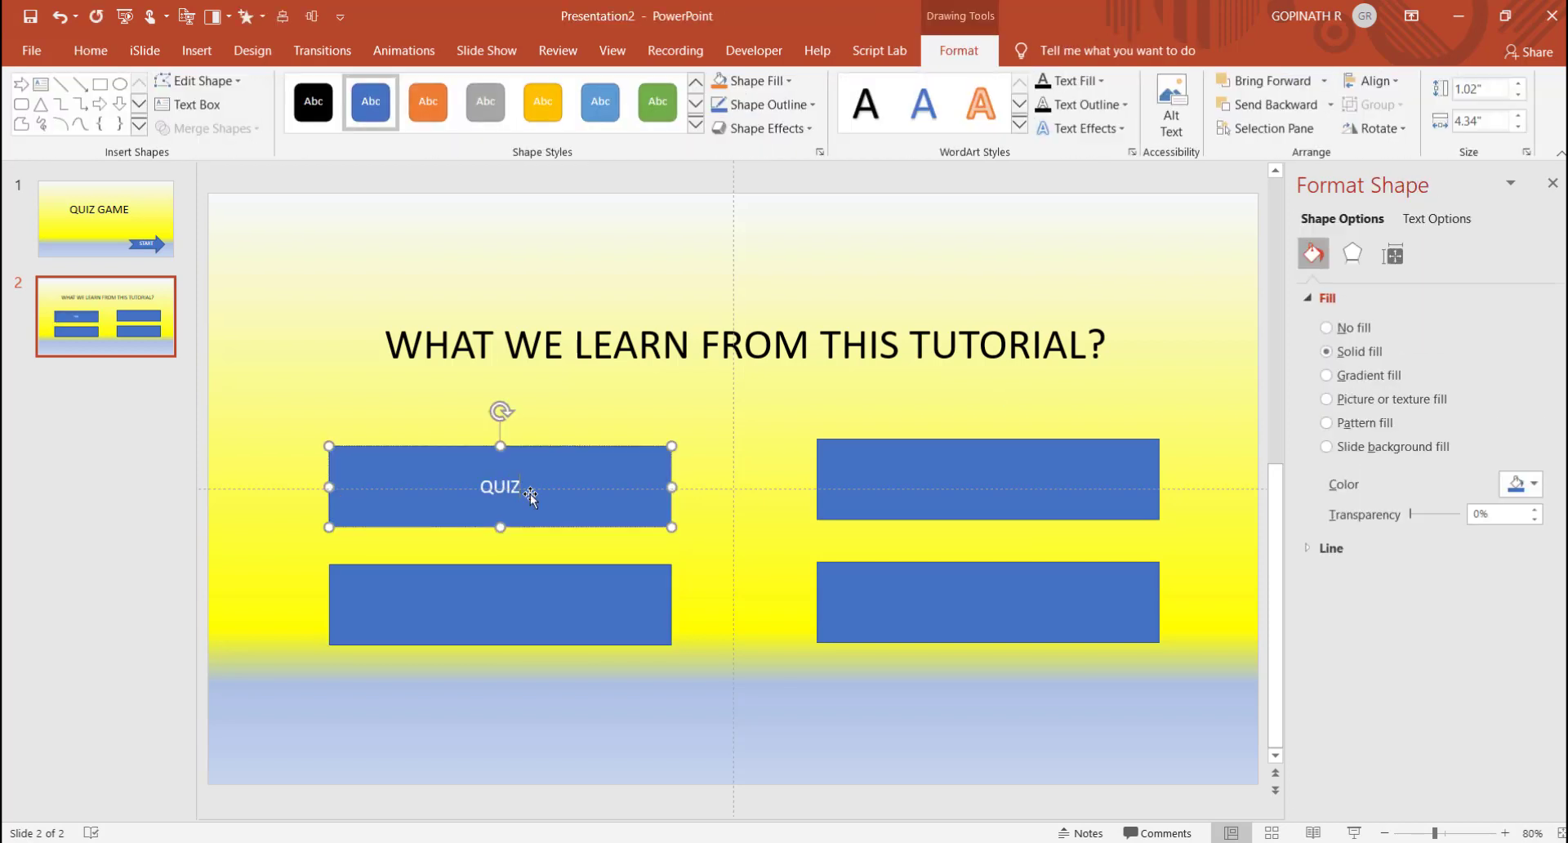
{"action": "key", "text": "ctrl+a"}
{"action": "key", "text": "ctrl+bracketright"}
{"action": "key", "text": "ctrl+bracketright"}
{"action": "key", "text": "ctrl+bracketright"}
{"action": "key", "text": "ctrl+bracketright"}
{"action": "key", "text": "ctrl+bracketright"}
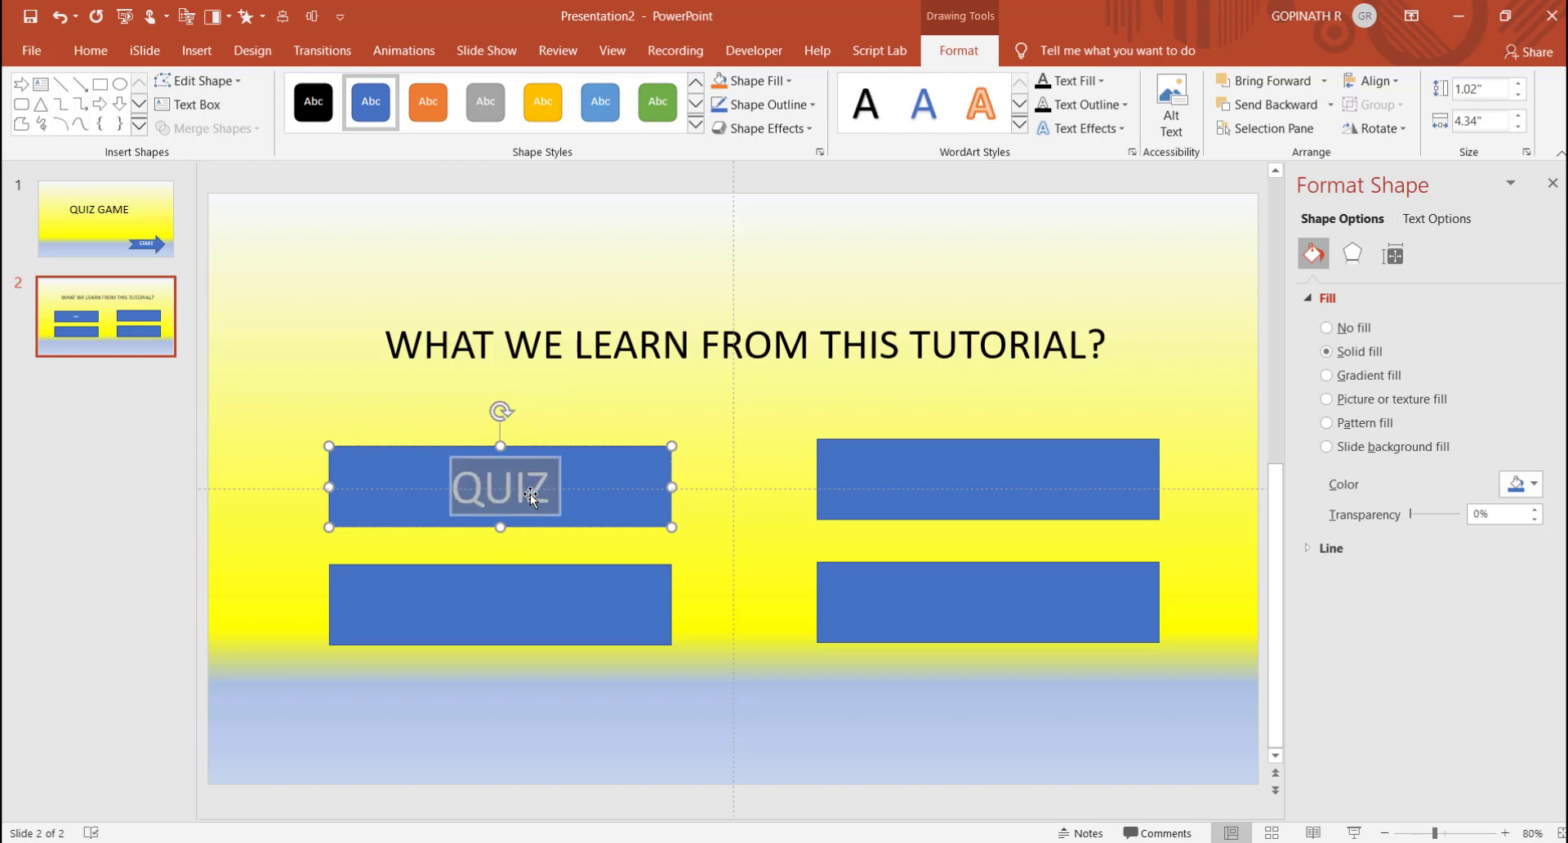
{"action": "left_click", "coordinate": [987, 468]}
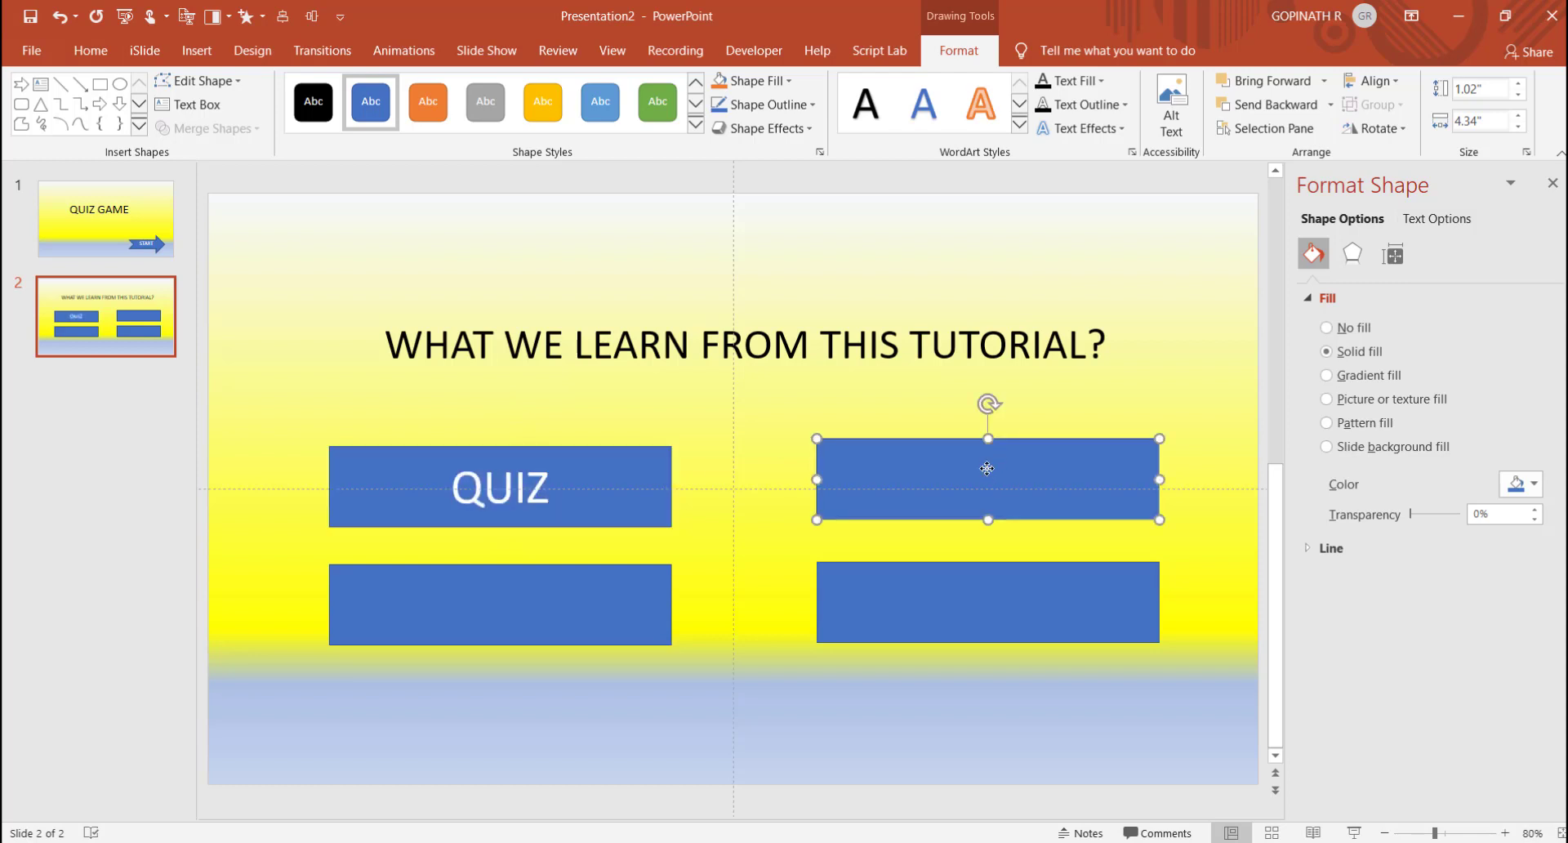
{"action": "type", "text": "VIDEO"}
{"action": "key", "text": "ctrl+a"}
{"action": "key", "text": "ctrl+bracketright"}
{"action": "key", "text": "ctrl+bracketright"}
{"action": "key", "text": "ctrl+bracketright"}
{"action": "key", "text": "ctrl+bracketright"}
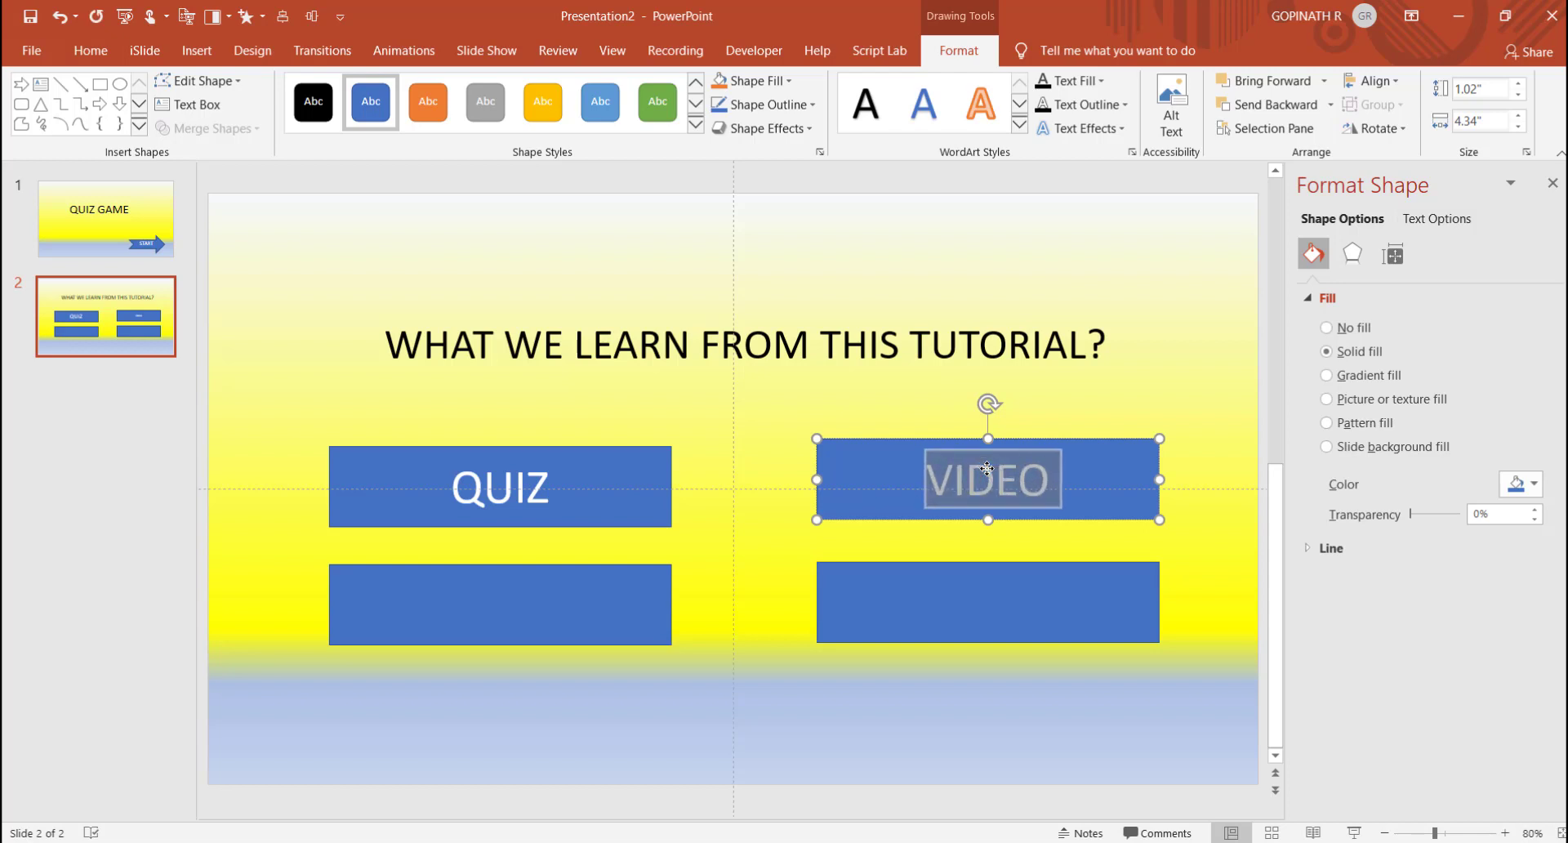
Step: Label the lower boxes POSTER and CERTIFICATE with enlarged text
{"action": "left_click", "coordinate": [989, 580]}
{"action": "type", "text": "P"}
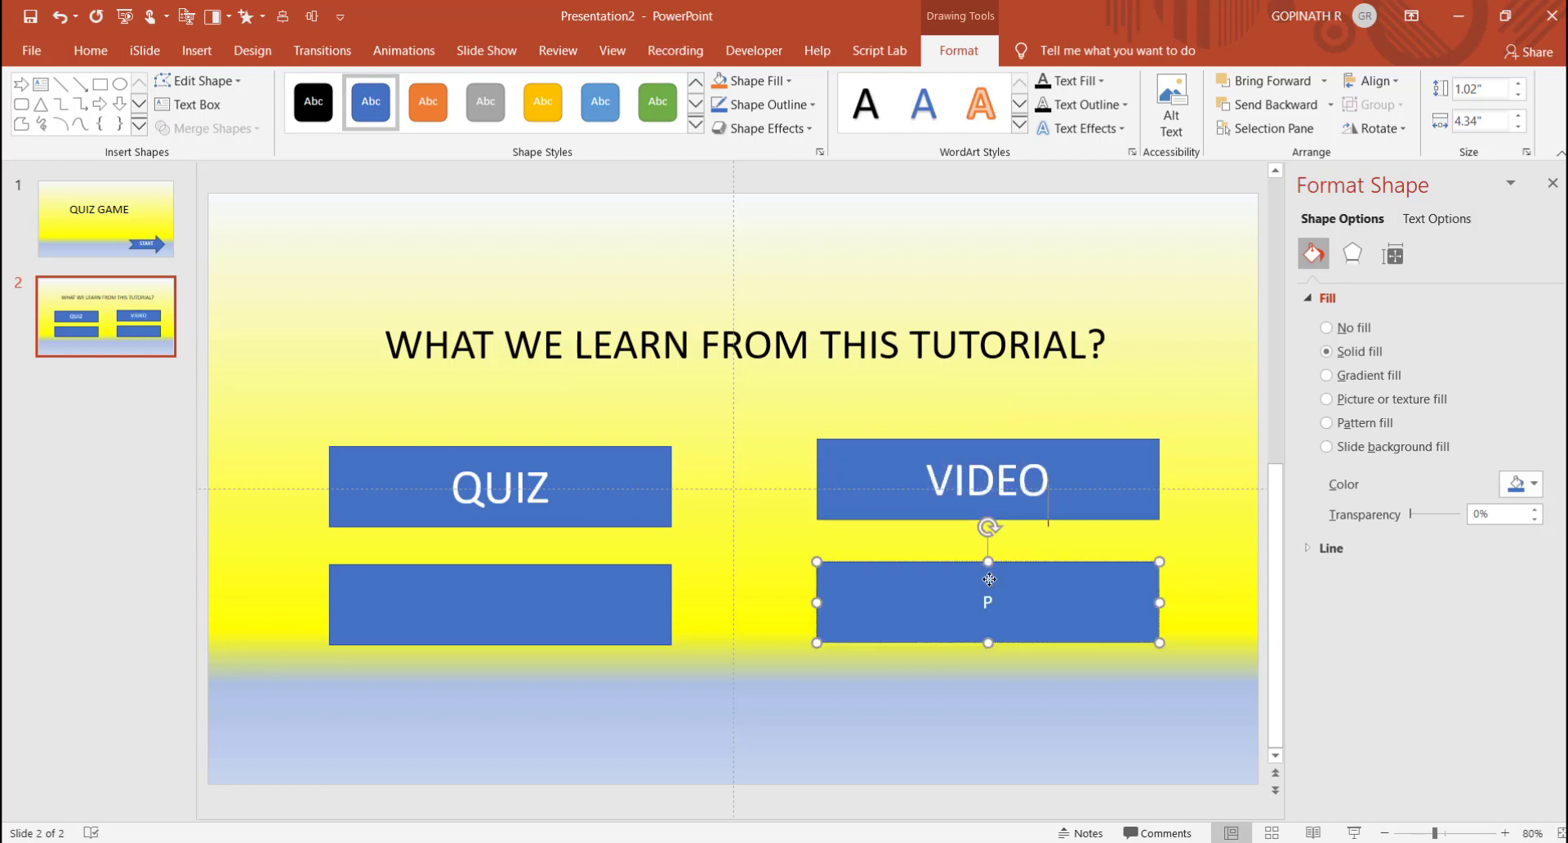
{"action": "type", "text": "OSTER"}
{"action": "key", "text": "ctrl+a"}
{"action": "key", "text": "ctrl+bracketright"}
{"action": "key", "text": "ctrl+bracketright"}
{"action": "key", "text": "ctrl+bracketright"}
{"action": "key", "text": "ctrl+bracketright"}
{"action": "key", "text": "ctrl+bracketright"}
{"action": "key", "text": "ctrl+bracketright"}
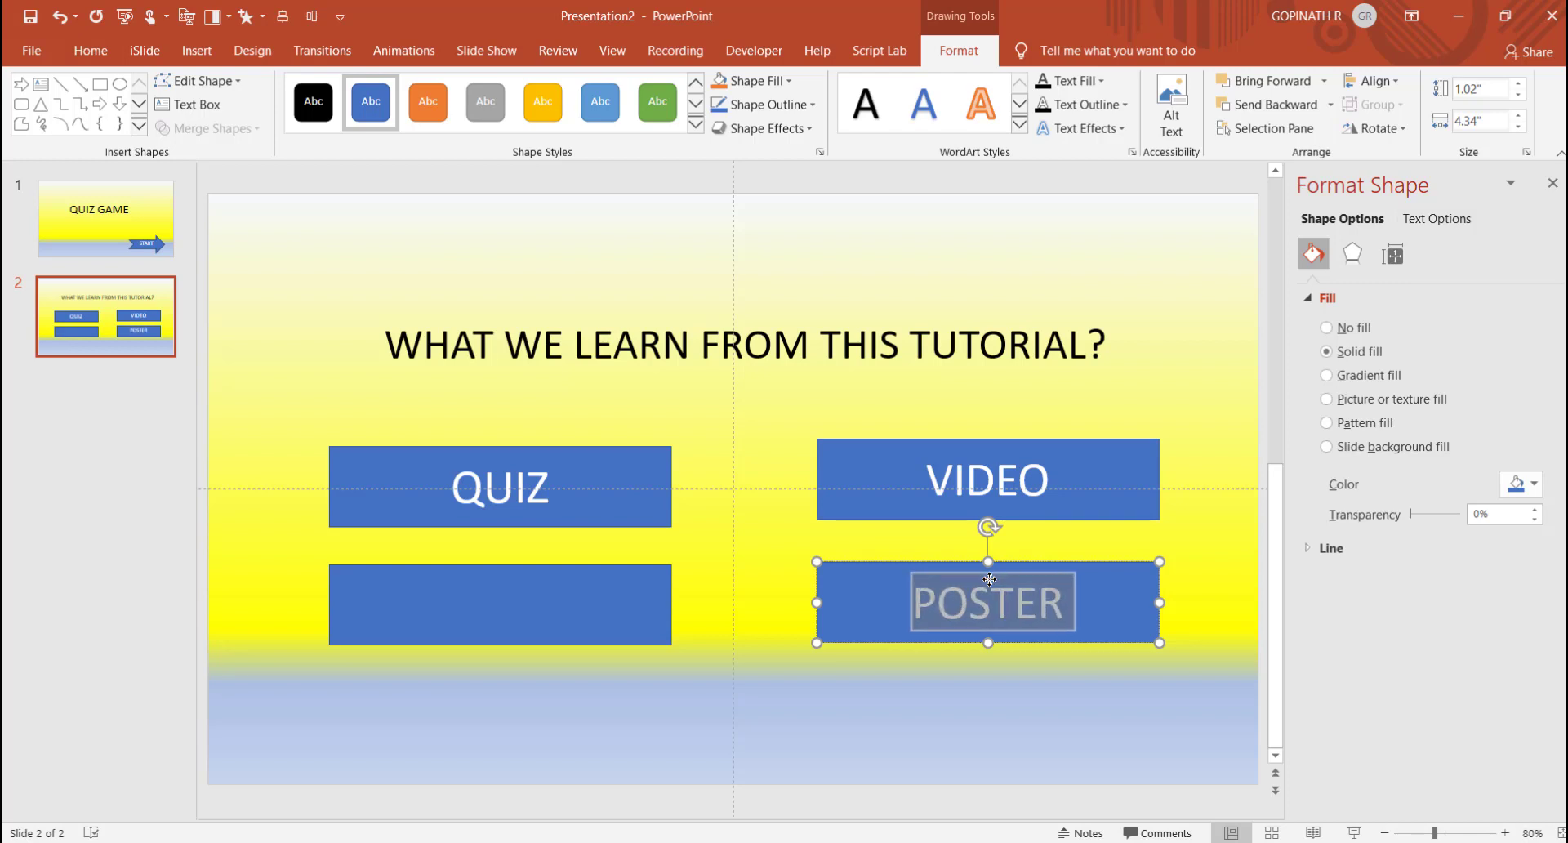
{"action": "left_click", "coordinate": [521, 620]}
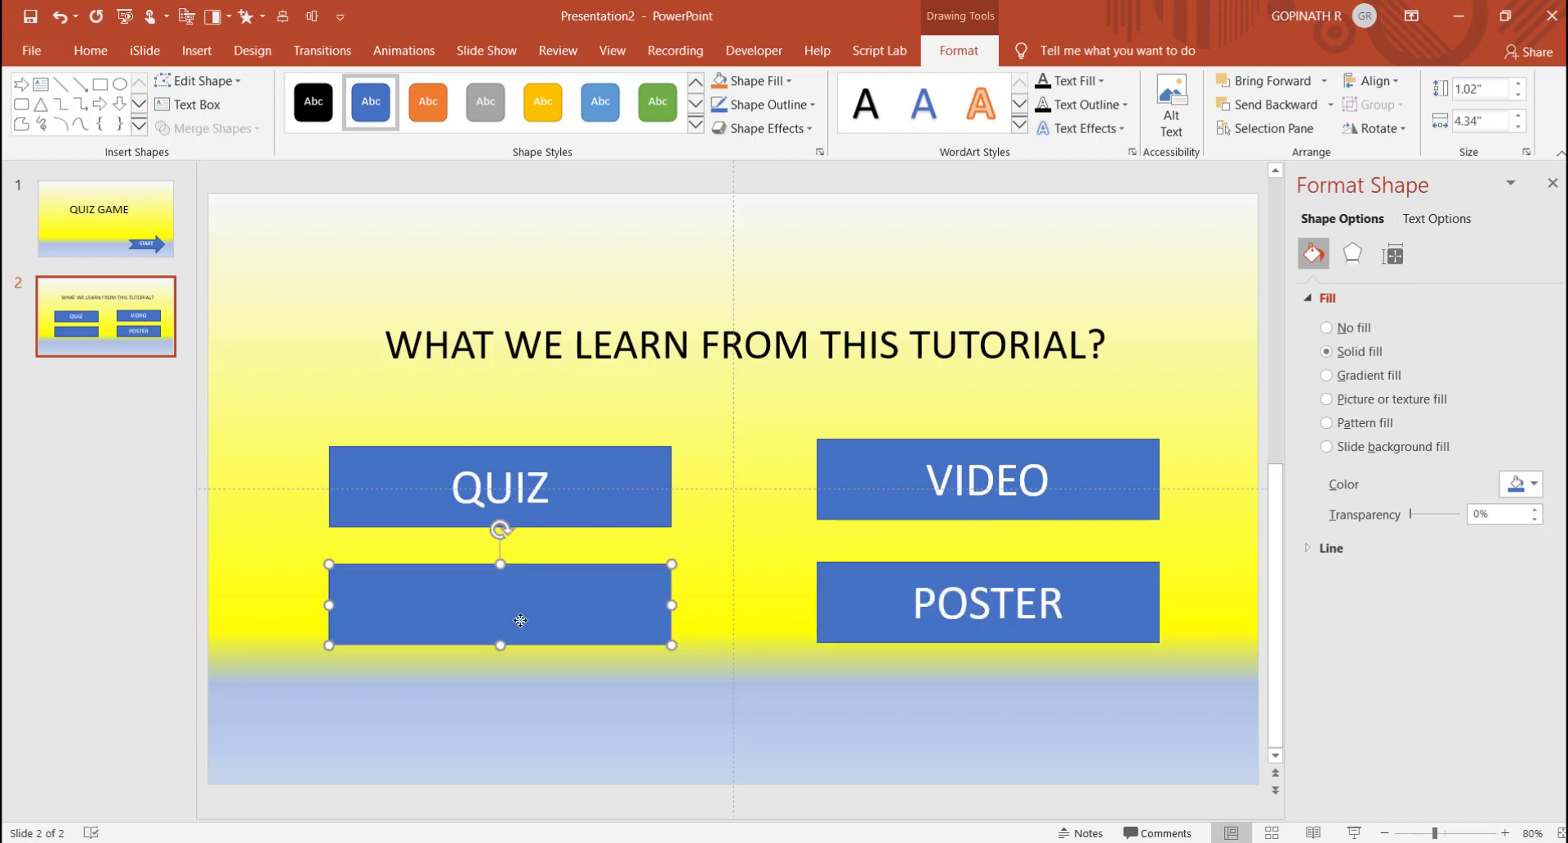
{"action": "type", "text": "CERTI"}
{"action": "type", "text": "CATE"}
{"action": "key", "text": "ctrl+a"}
{"action": "key", "text": "ctrl+shift+period"}
{"action": "key", "text": "ctrl+shift+period"}
{"action": "key", "text": "ctrl+shift+period"}
{"action": "key", "text": "ctrl+shift+period"}
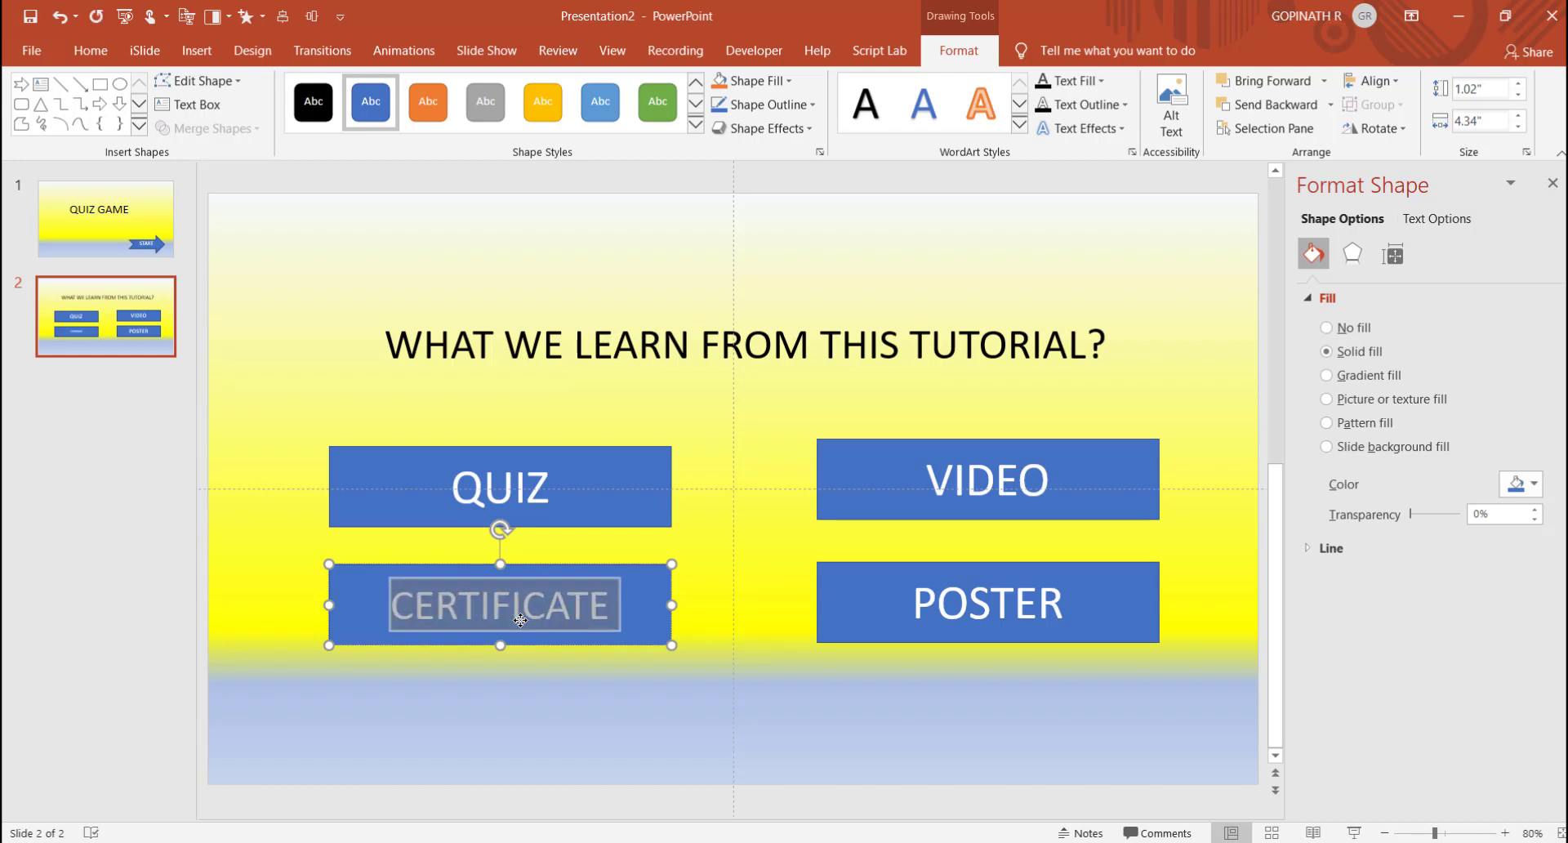
{"action": "left_click", "coordinate": [756, 644]}
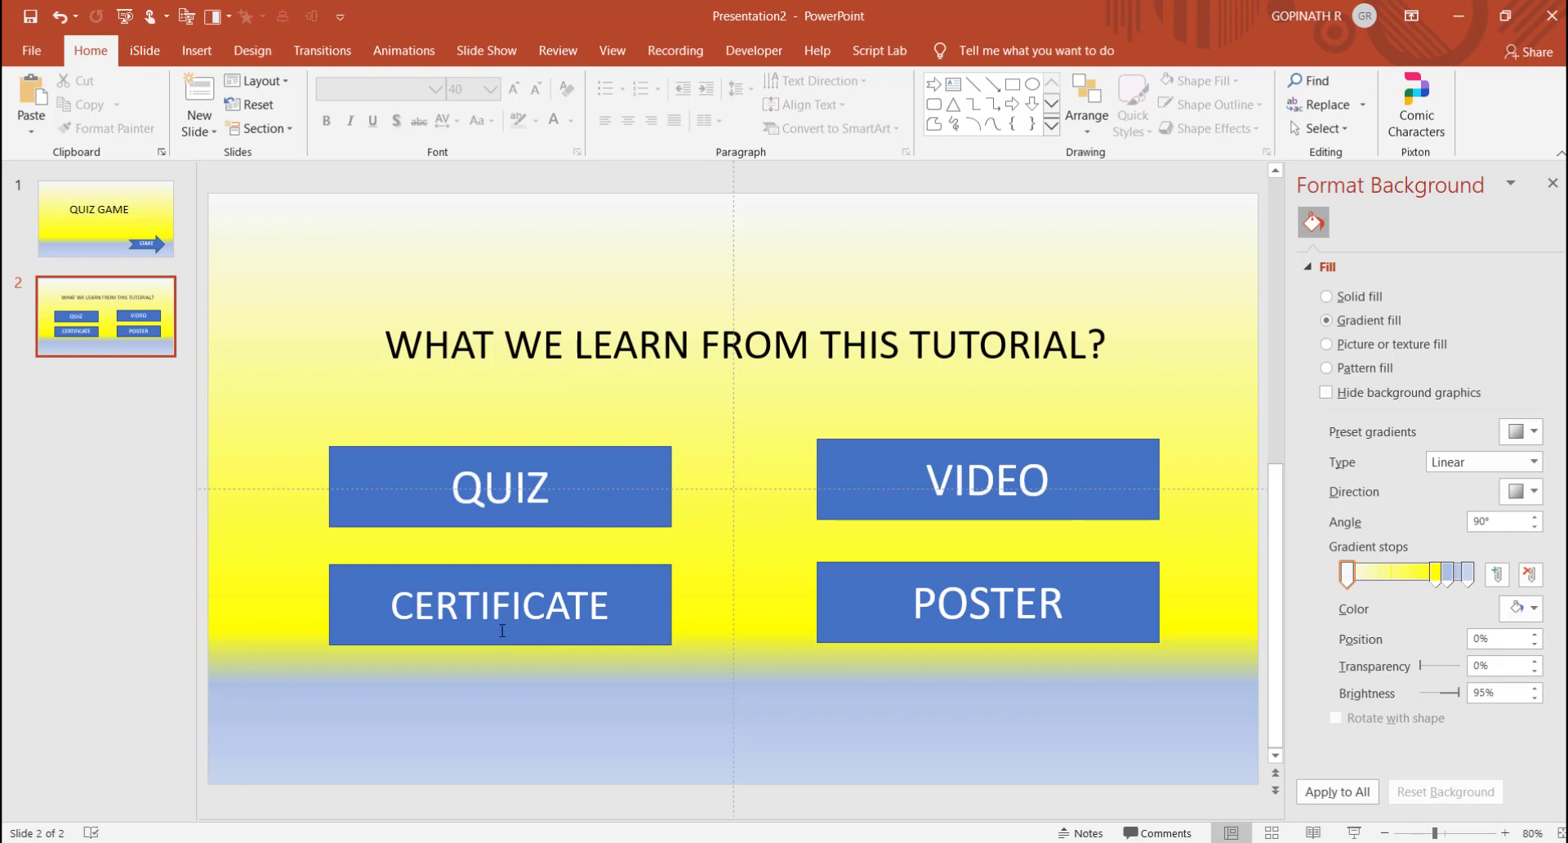
Step: Duplicate slide 2 as a new slide 3, then return to slide 2
{"action": "left_click", "coordinate": [123, 349]}
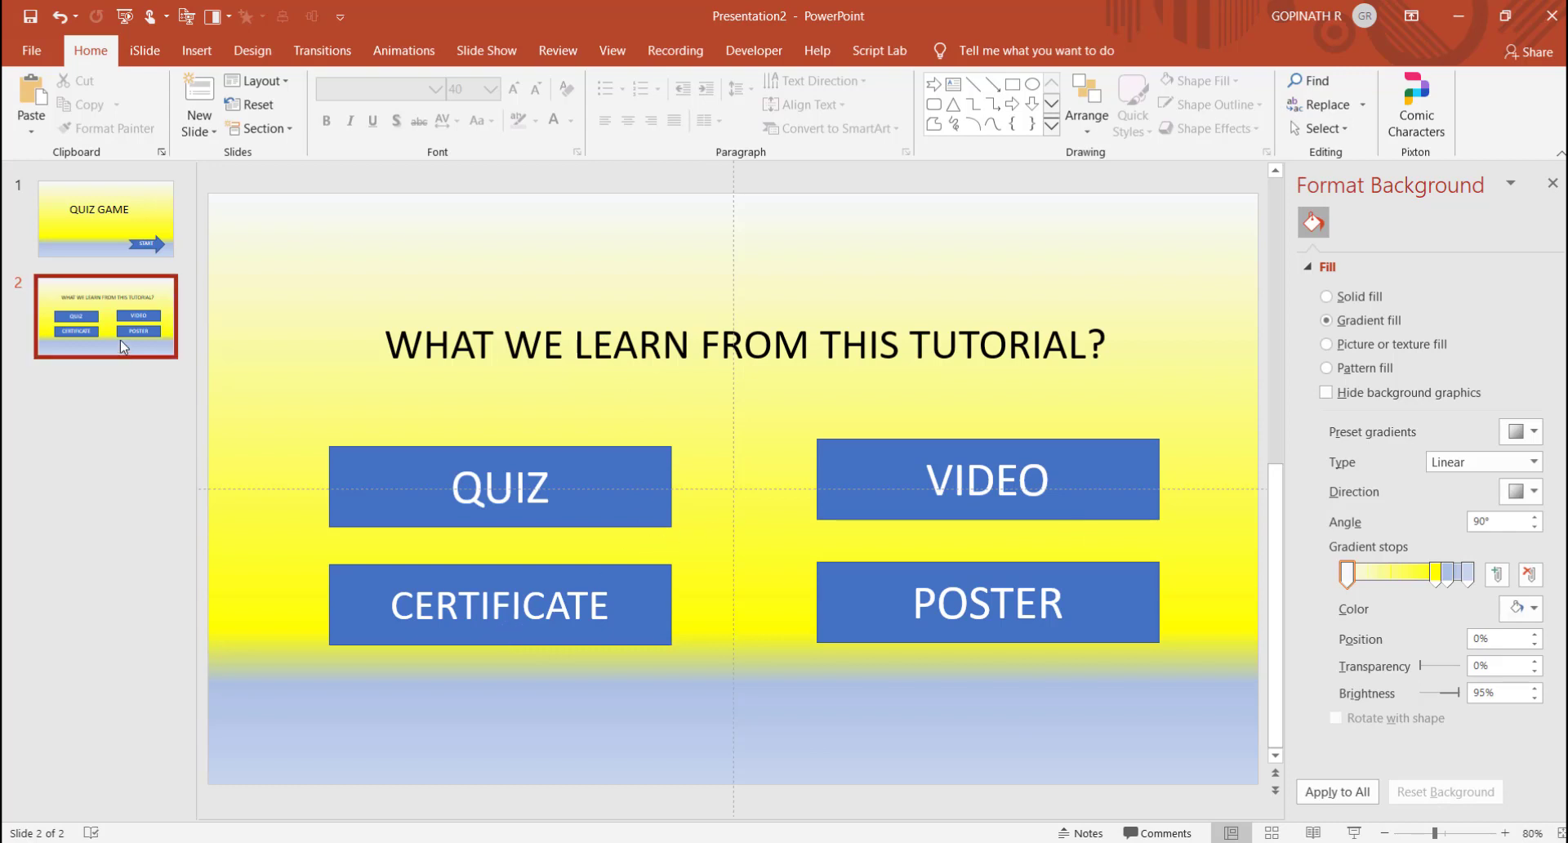
{"action": "right_click", "coordinate": [121, 342]}
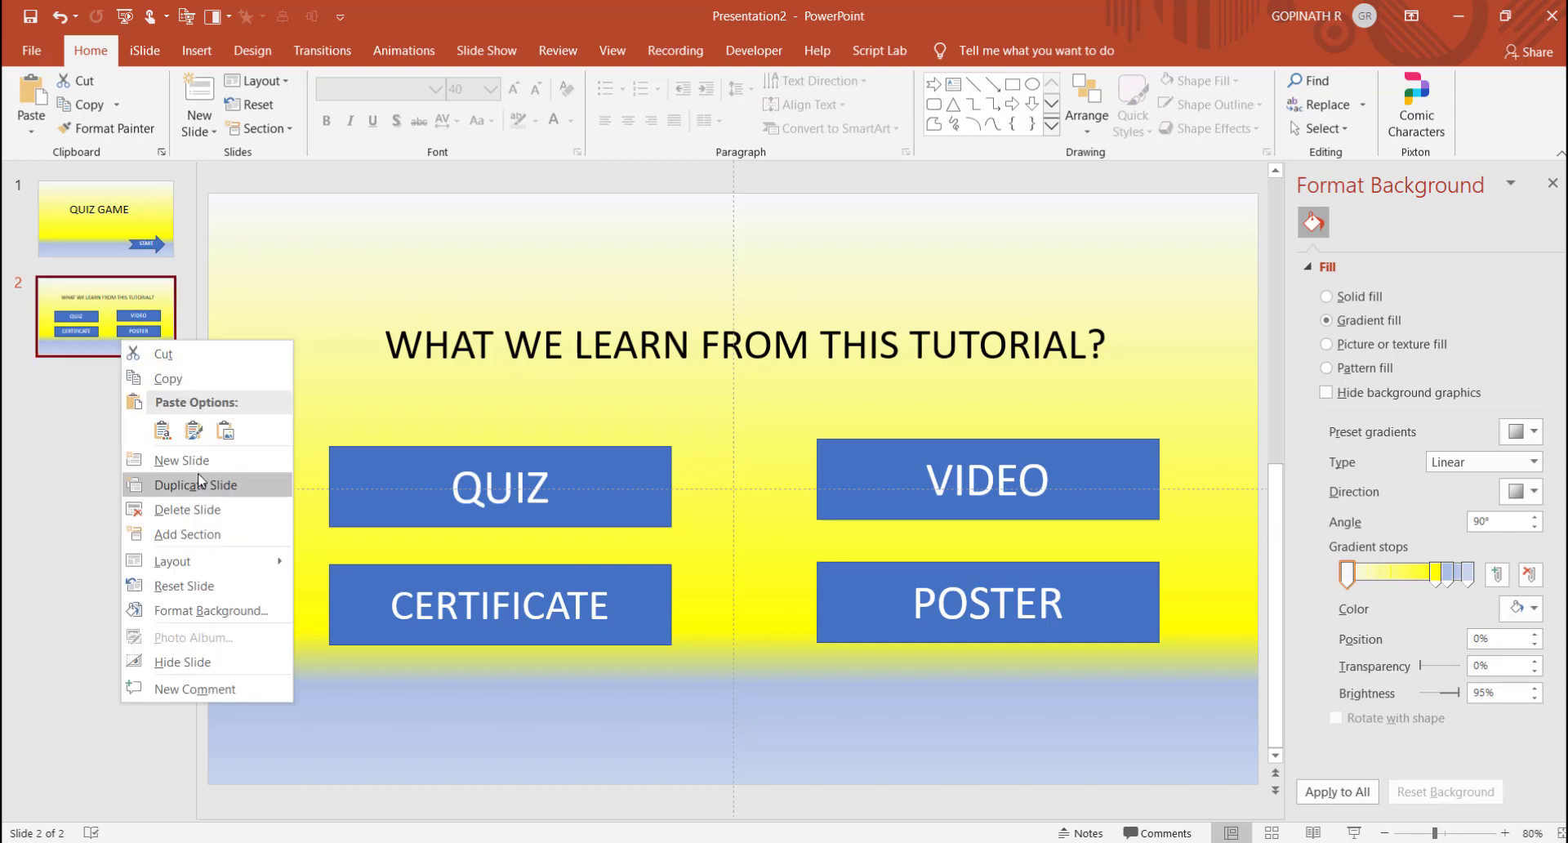
{"action": "left_click", "coordinate": [195, 487]}
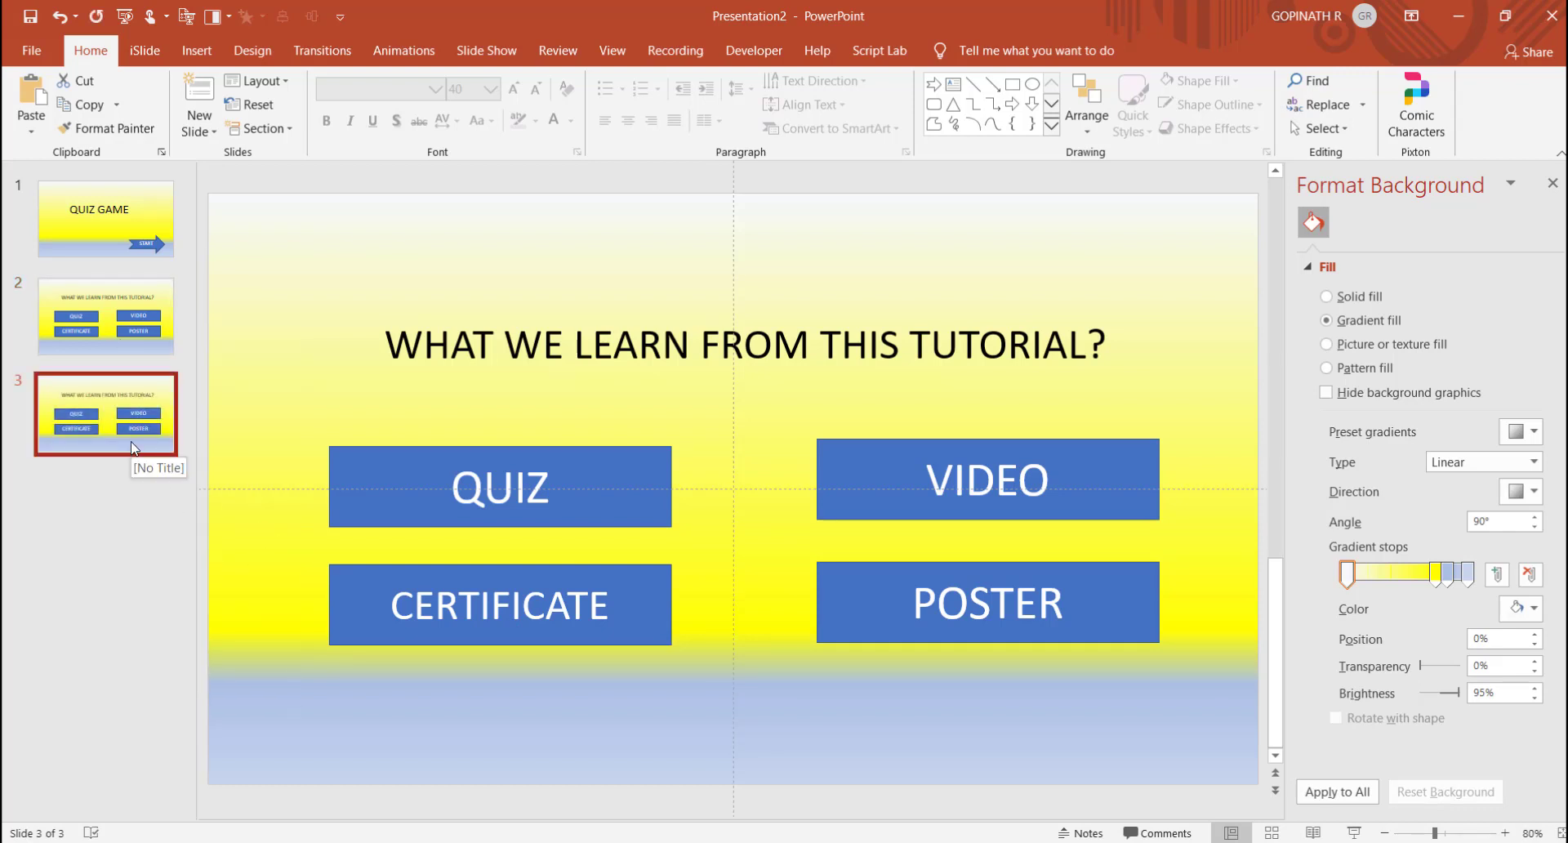
{"action": "left_click", "coordinate": [121, 316]}
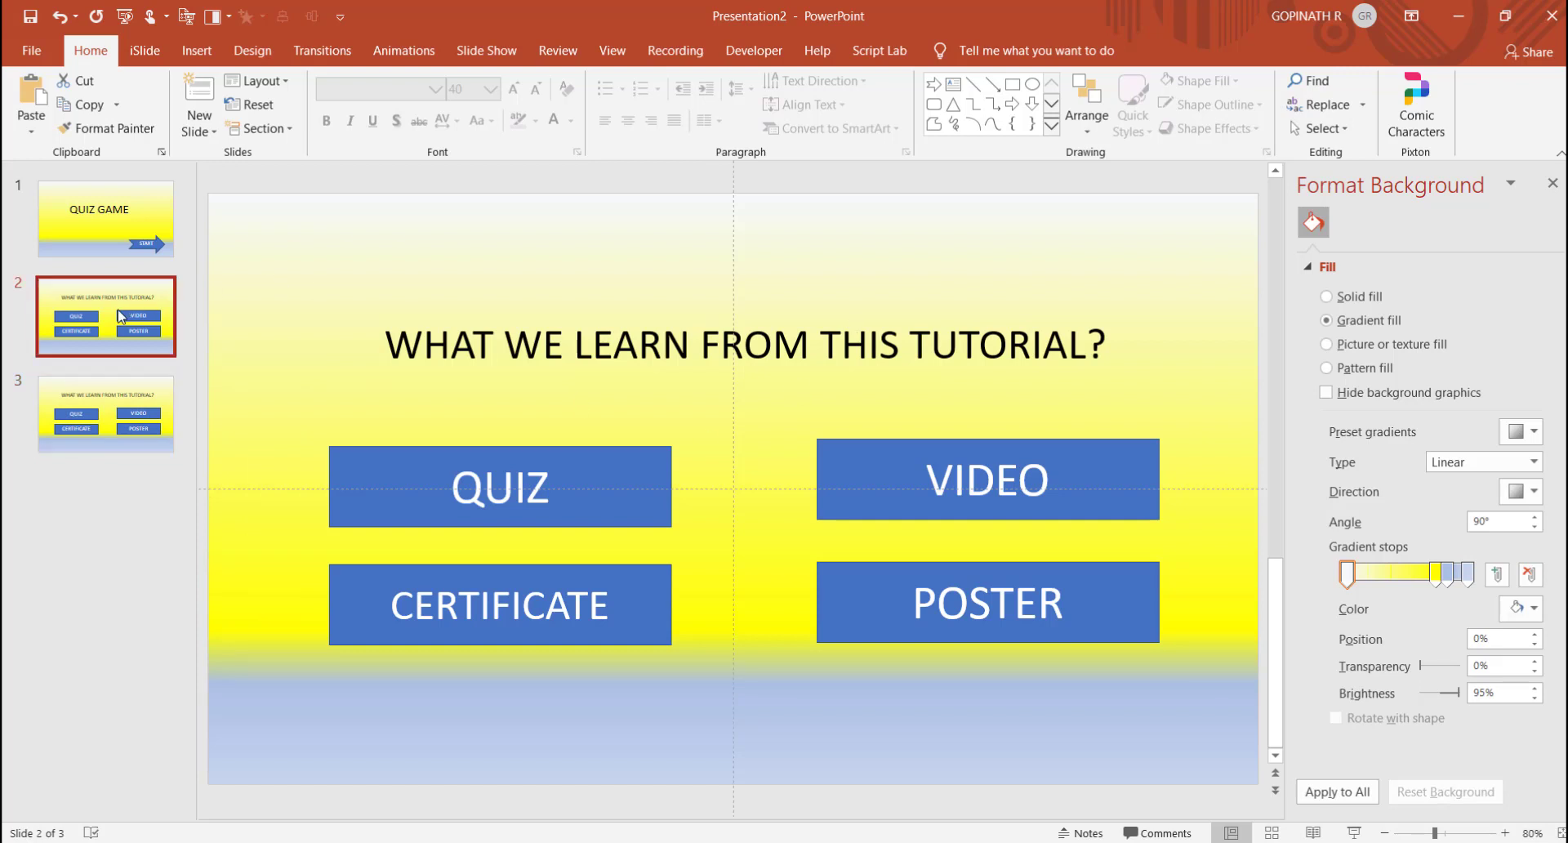
{"action": "left_click", "coordinate": [196, 51]}
Step: Draw a top-right rectangle labelled Q.NO1 in enlarged text, then move to slide 3
{"action": "left_click", "coordinate": [331, 116]}
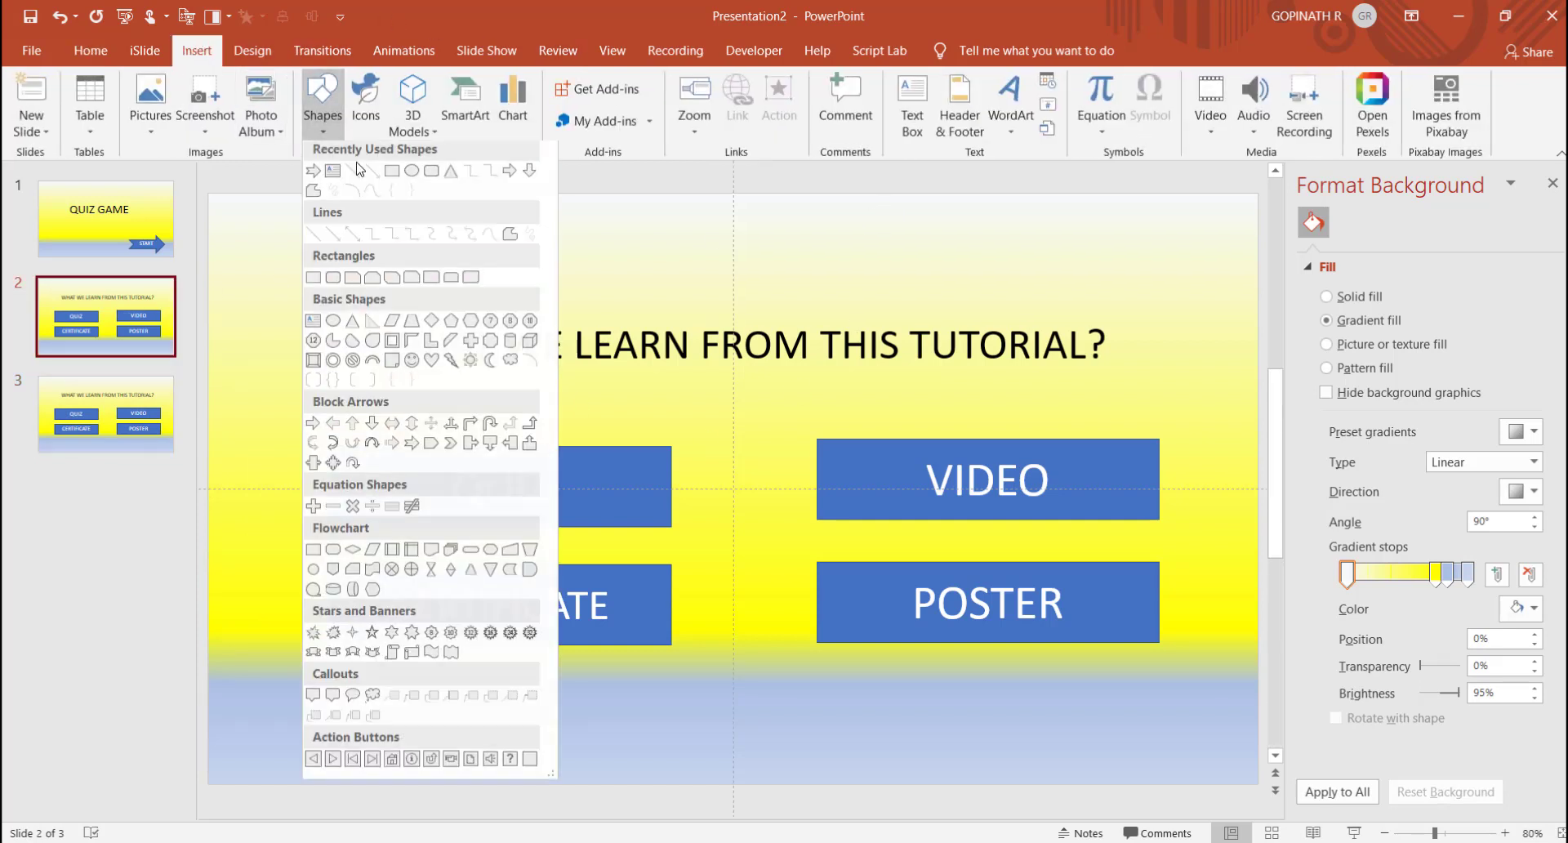
{"action": "left_click", "coordinate": [393, 176]}
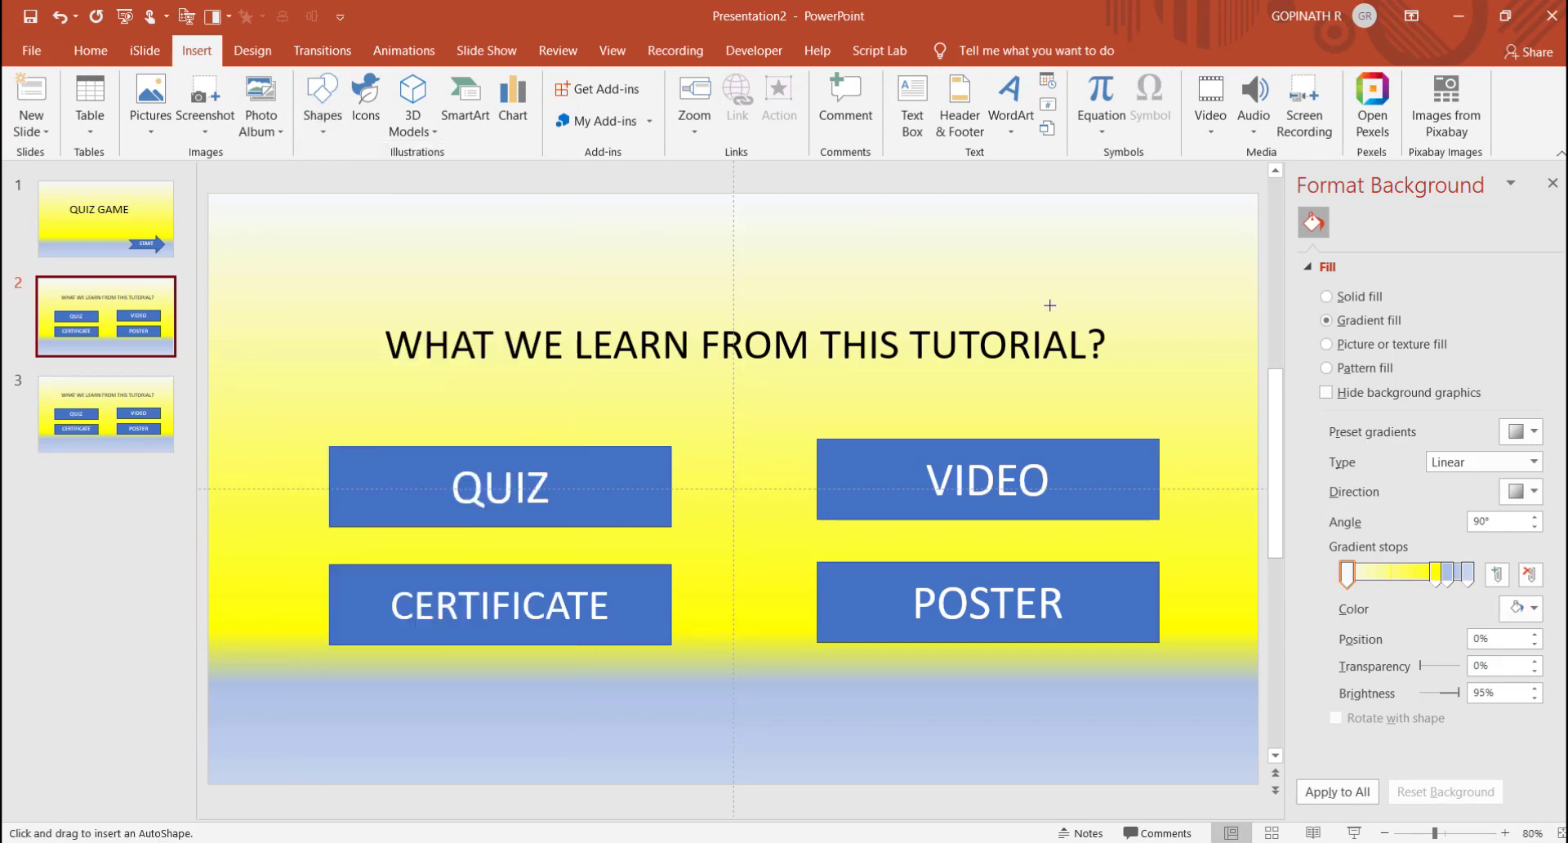
{"action": "mouse_move", "coordinate": [910, 217]}
{"action": "left_mouse_down"}
{"action": "mouse_move", "coordinate": [1095, 308]}
{"action": "mouse_move", "coordinate": [1160, 299]}
{"action": "left_mouse_up"}
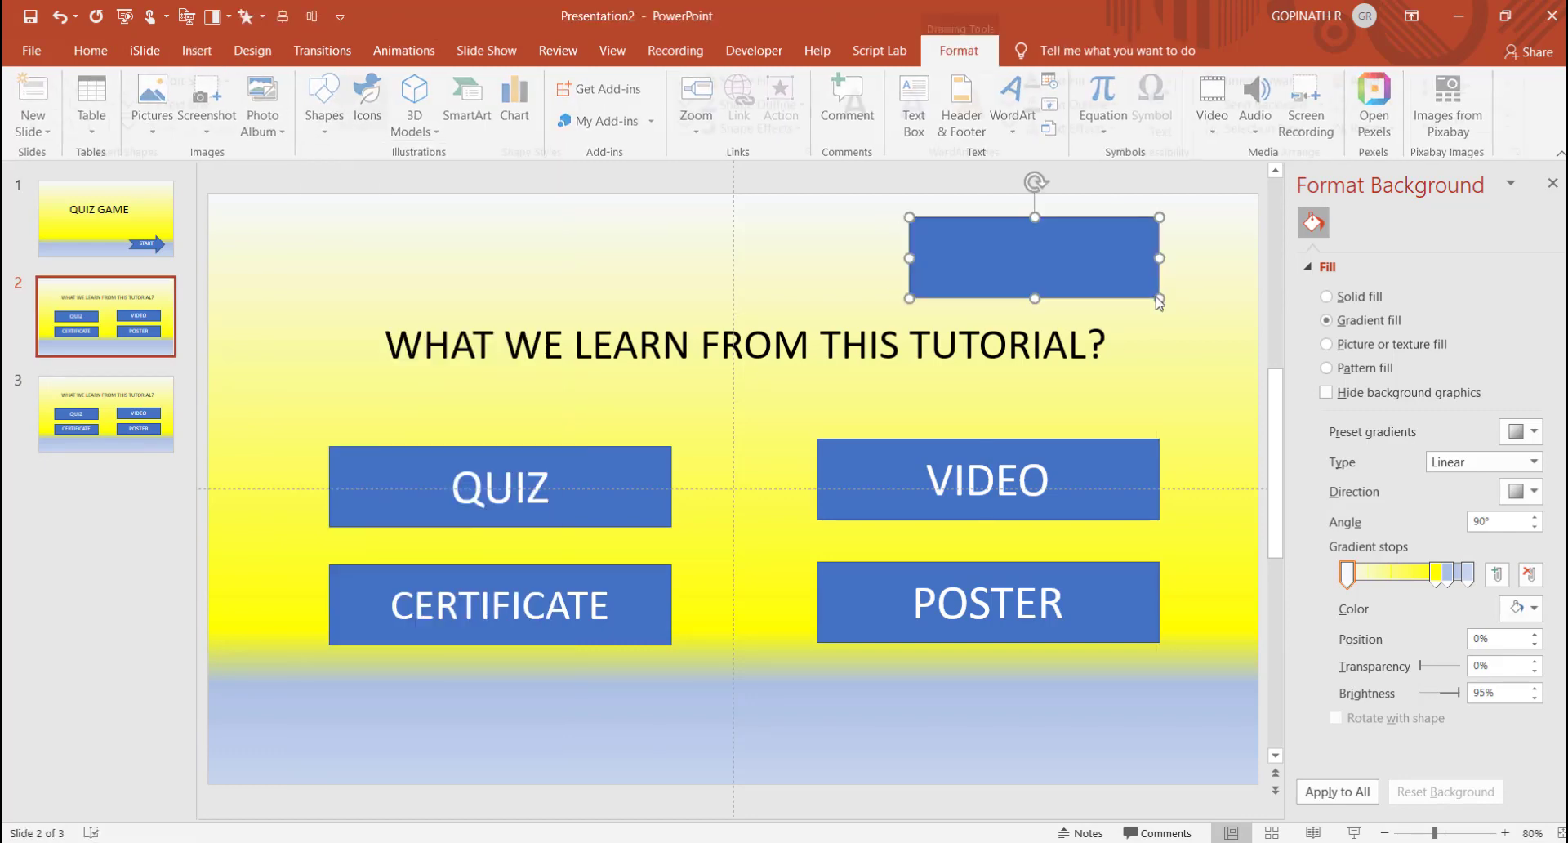
{"action": "type", "text": "QUES"}
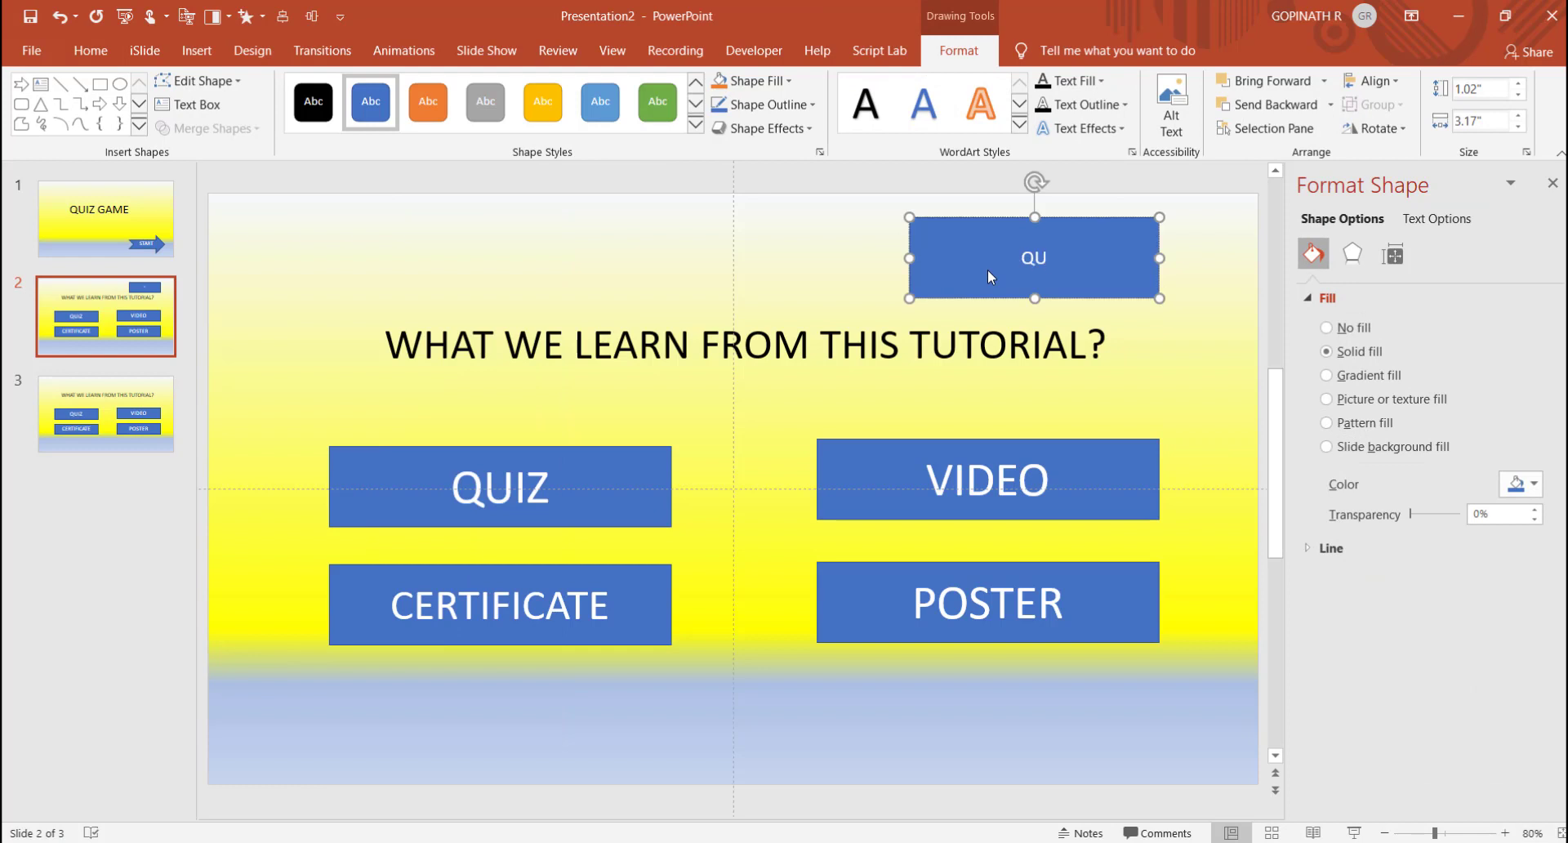
{"action": "key", "text": "BackSpace"}
{"action": "key", "text": "BackSpace"}
{"action": "key", "text": "BackSpace"}
{"action": "type", "text": ".NO1"}
{"action": "key", "text": "ctrl+a"}
{"action": "key", "text": "ctrl+shift+period"}
{"action": "key", "text": "ctrl+shift+period"}
{"action": "key", "text": "ctrl+shift+period"}
{"action": "key", "text": "ctrl+shift+period"}
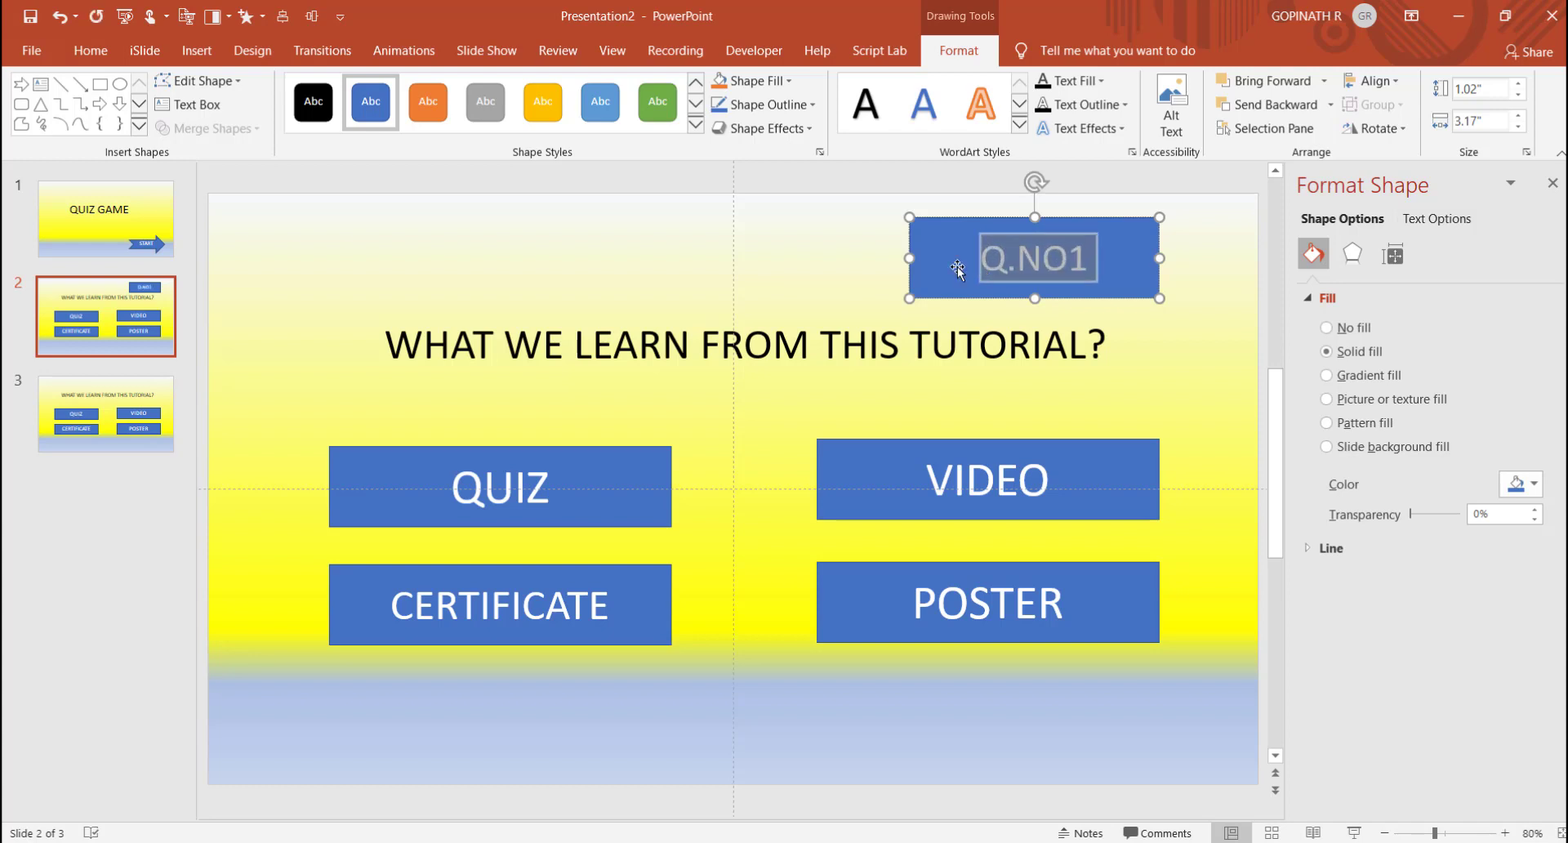
{"action": "left_click", "coordinate": [872, 266]}
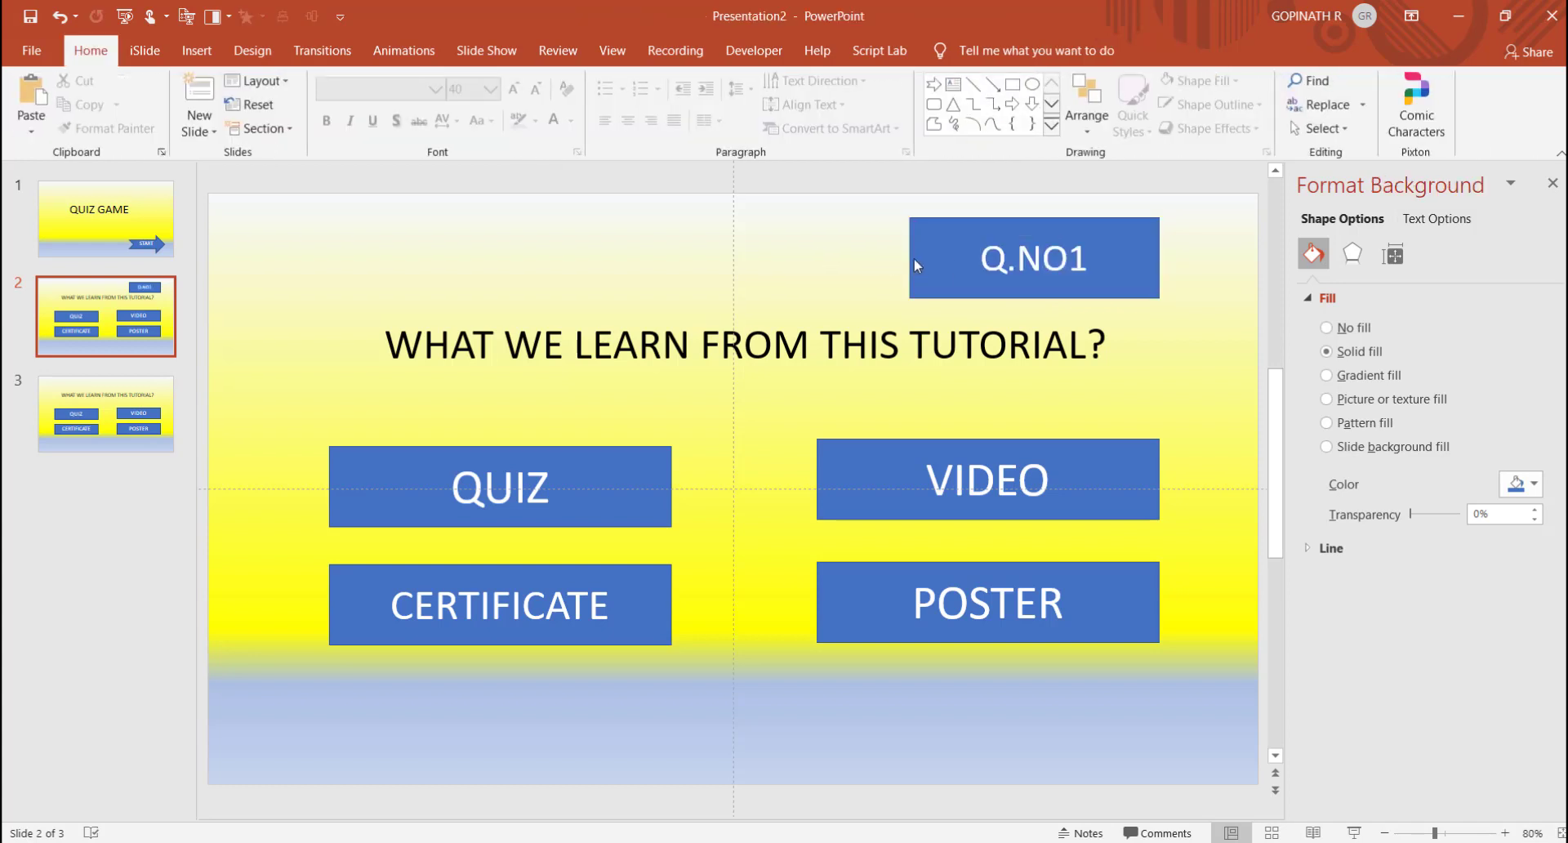
{"action": "left_click", "coordinate": [914, 258]}
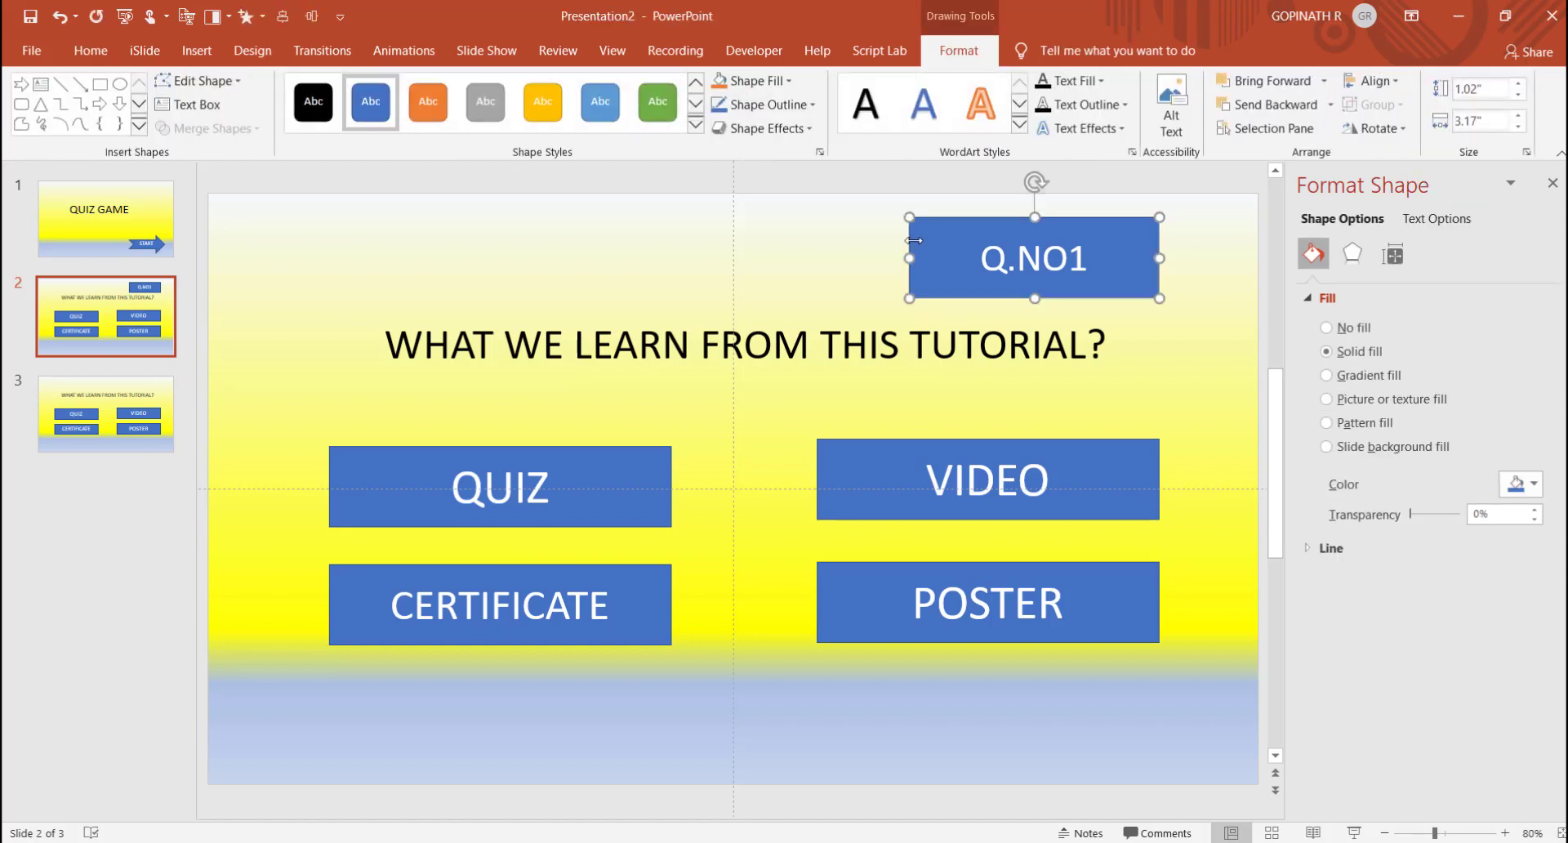
{"action": "key", "text": "Page_Down"}
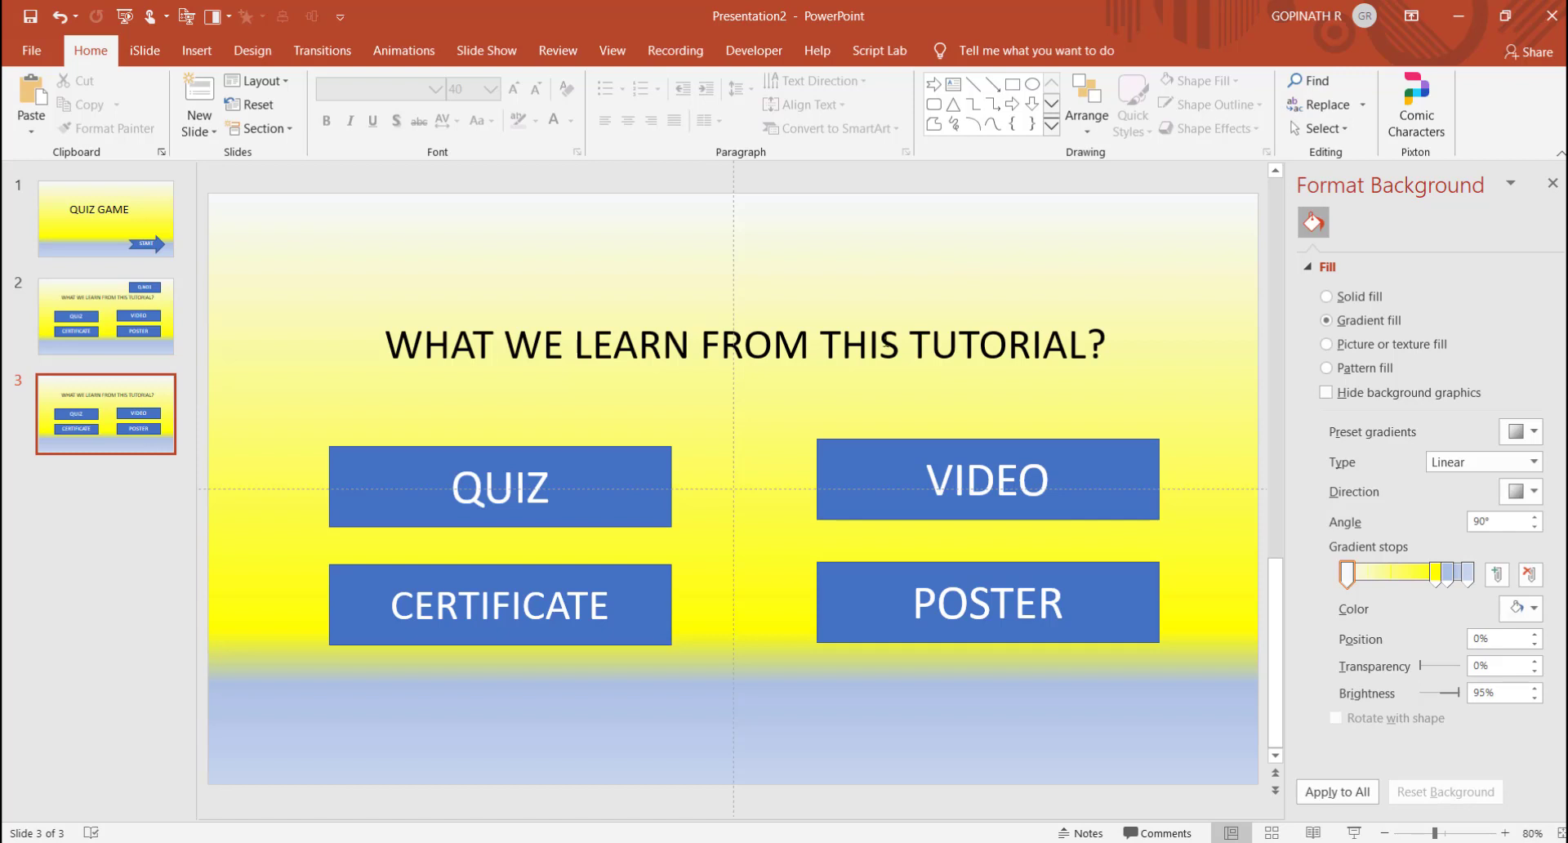
Step: Paste the Q.NO1 label onto slide 3 and renumber it Q.NO2
{"action": "key", "text": "ctrl+v"}
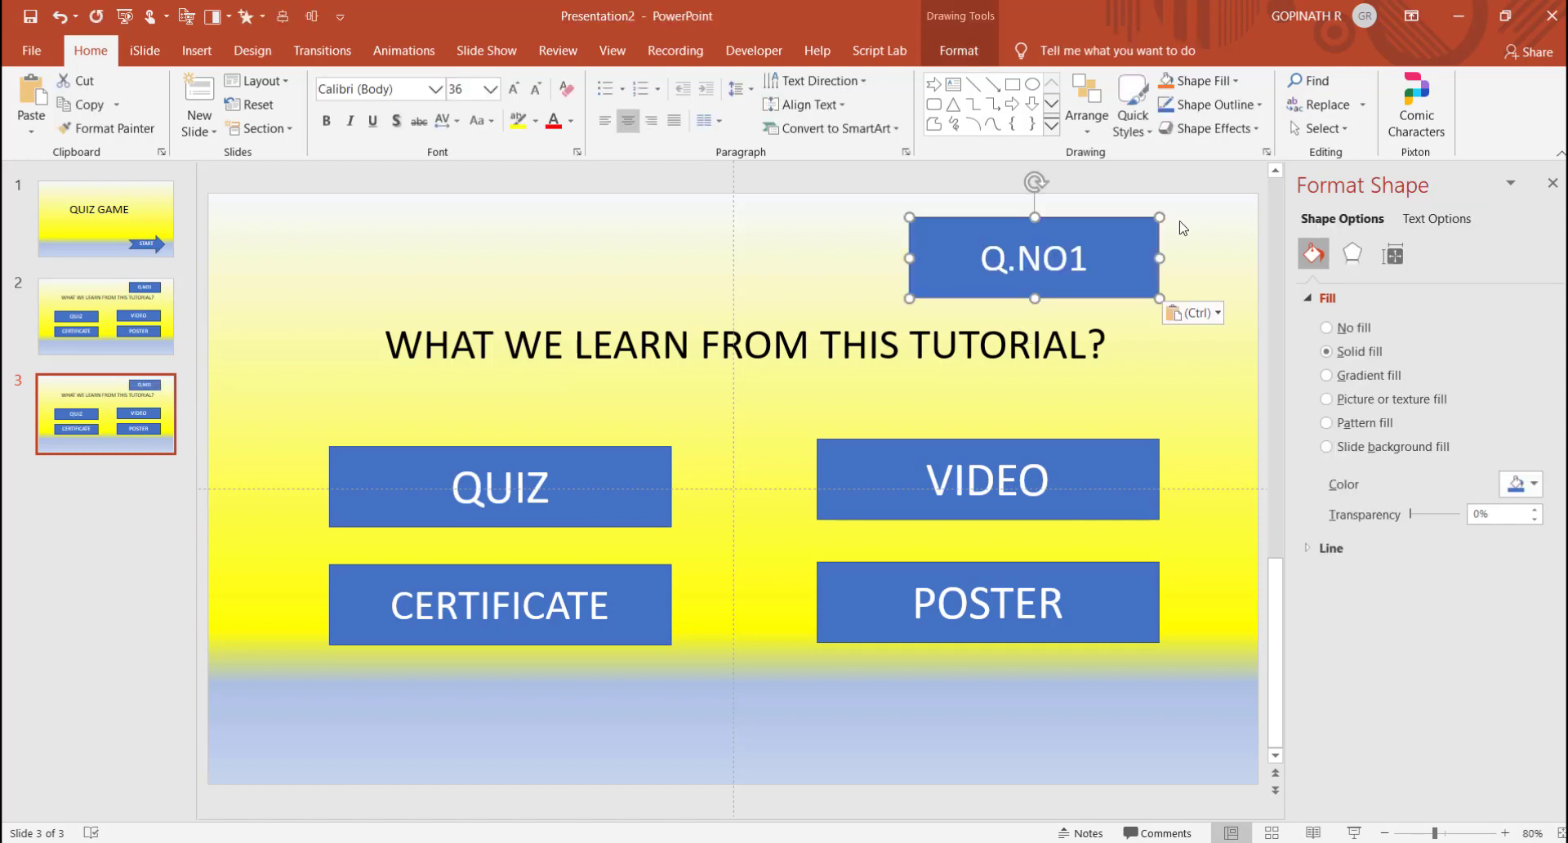
{"action": "left_click", "coordinate": [1087, 253]}
{"action": "key", "text": "BackSpace"}
{"action": "type", "text": "2"}
{"action": "left_click", "coordinate": [829, 276]}
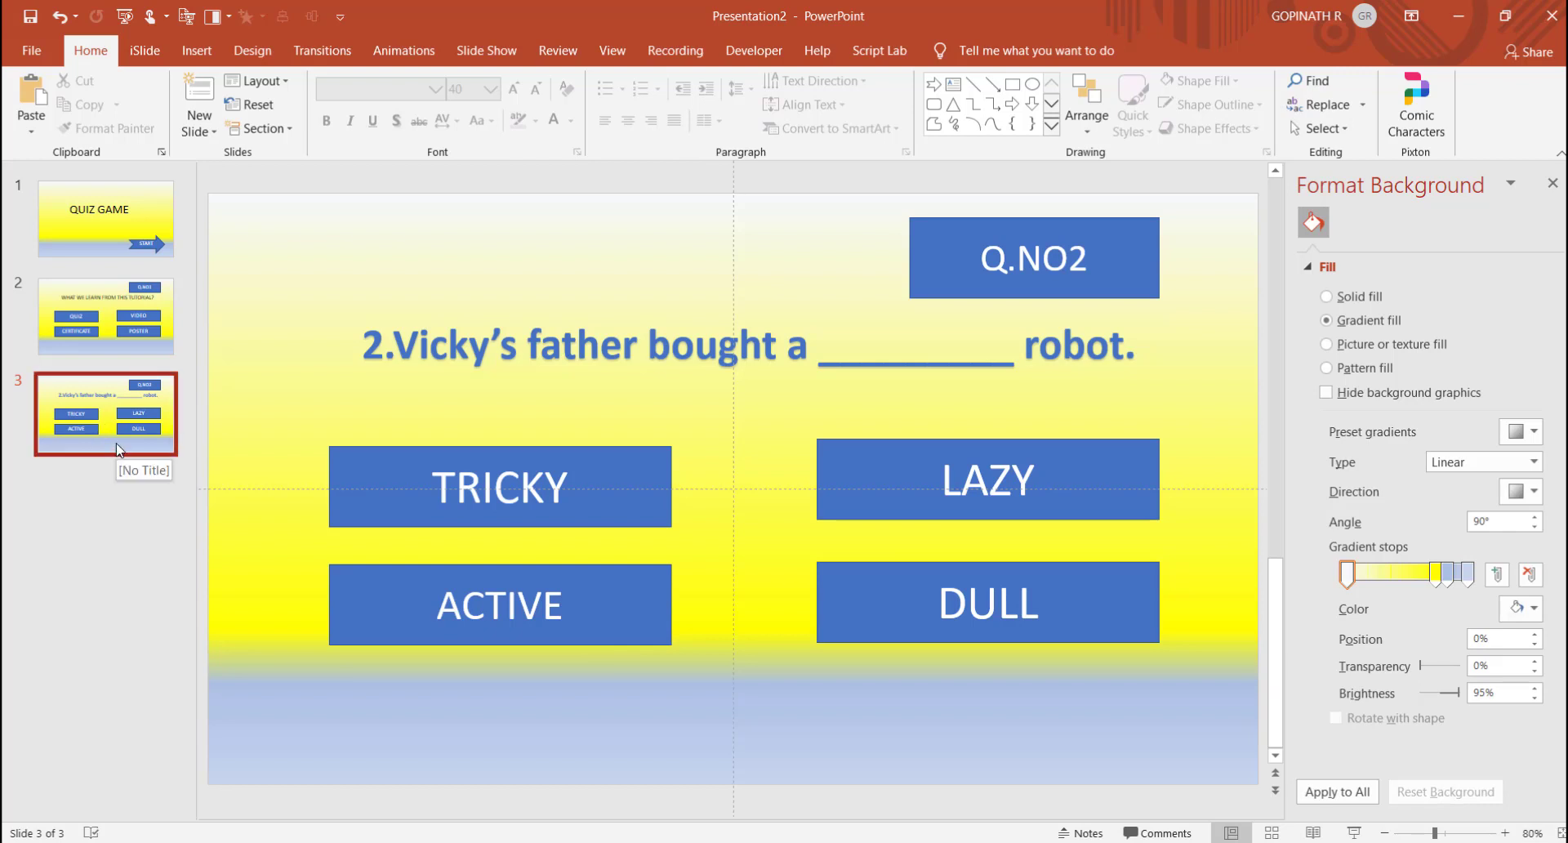
Step: Add a new slide 4 with a text box reading YOUR ANSWER IS CORRECT
{"action": "left_click", "coordinate": [201, 104]}
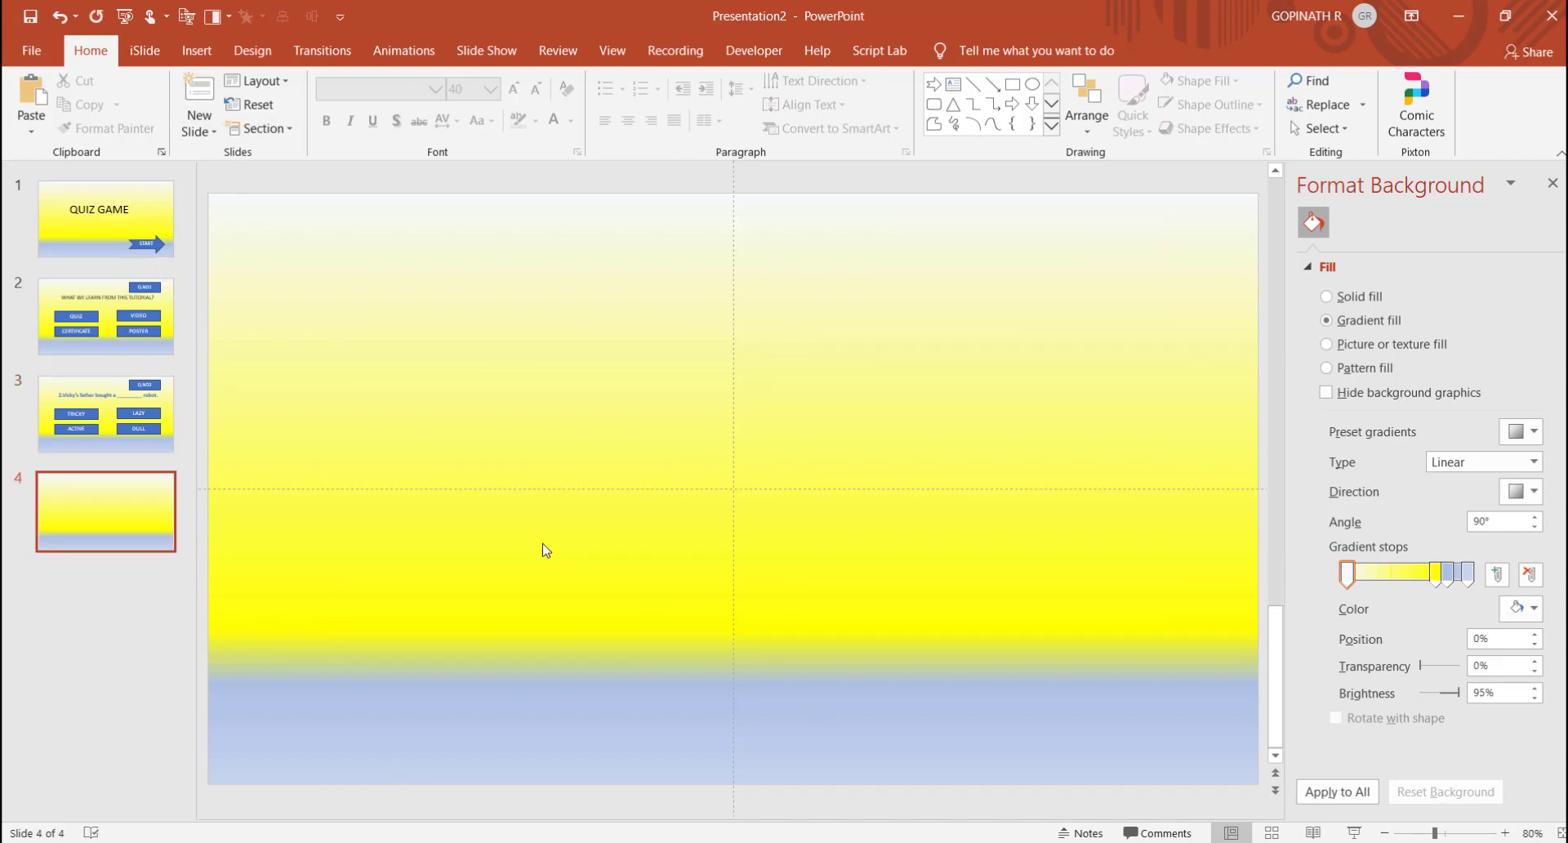
{"action": "left_click", "coordinate": [197, 51]}
{"action": "left_click", "coordinate": [912, 106]}
{"action": "mouse_move", "coordinate": [395, 279]}
{"action": "left_mouse_down"}
{"action": "mouse_move", "coordinate": [791, 372]}
{"action": "mouse_move", "coordinate": [1044, 392]}
{"action": "mouse_move", "coordinate": [948, 393]}
{"action": "left_mouse_up"}
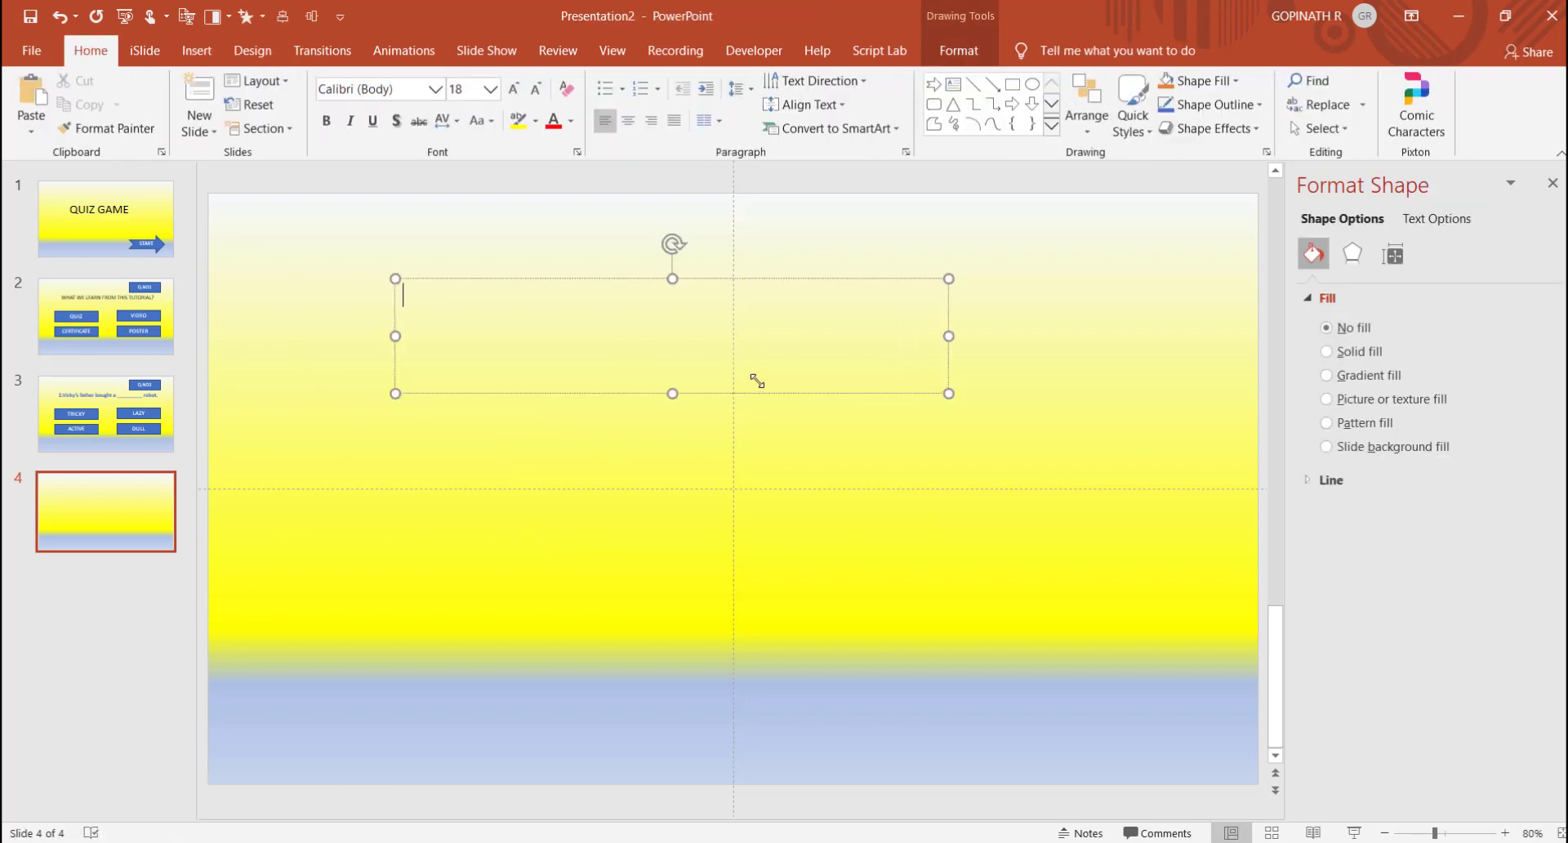
{"action": "type", "text": "YO"}
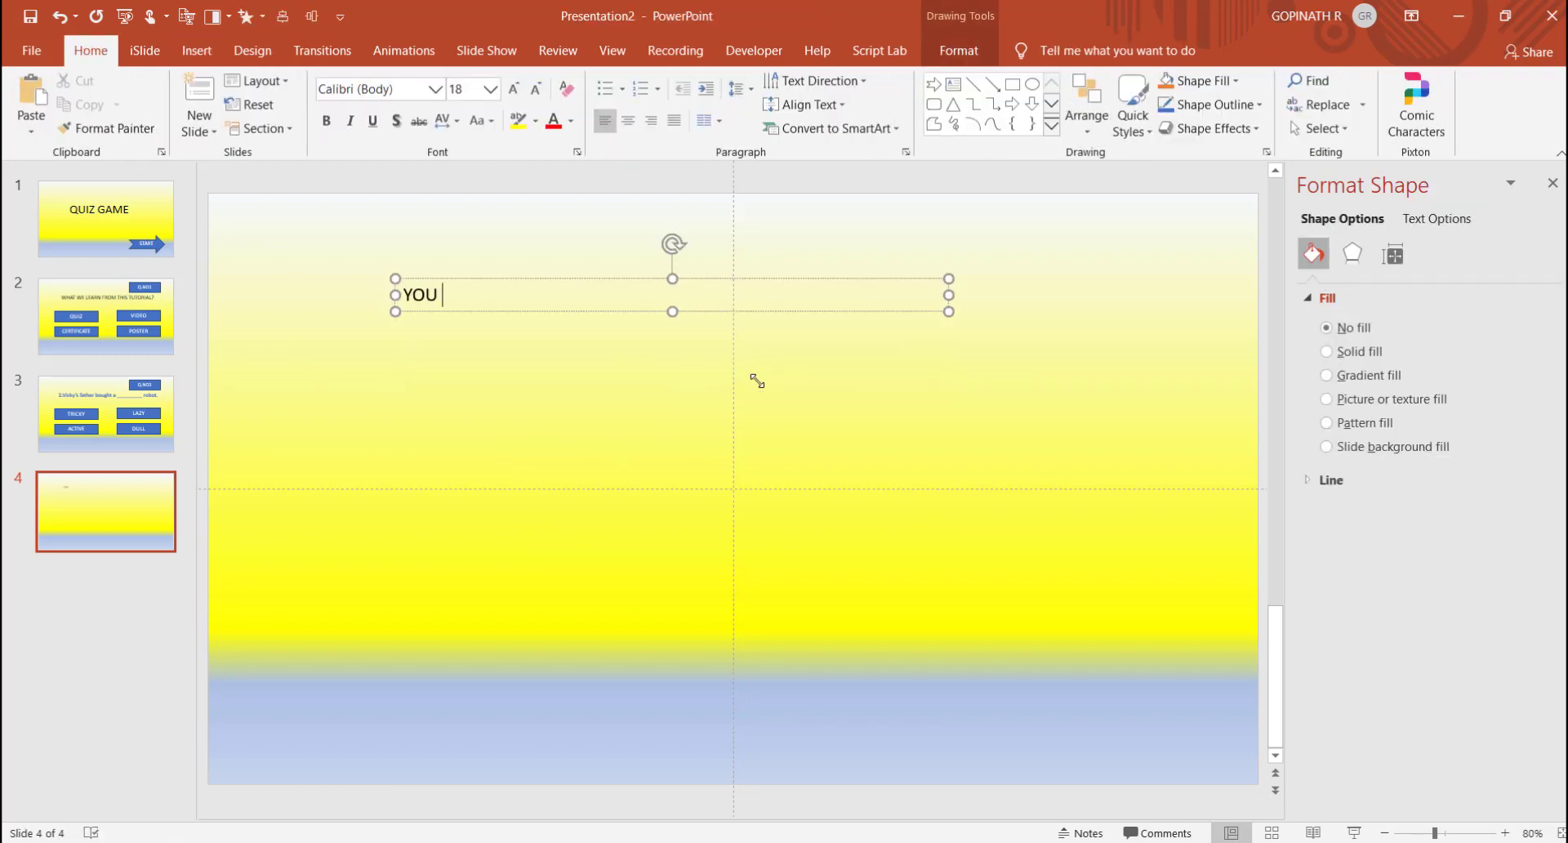
{"action": "type", "text": "UR ANSWER IS CORREC"}
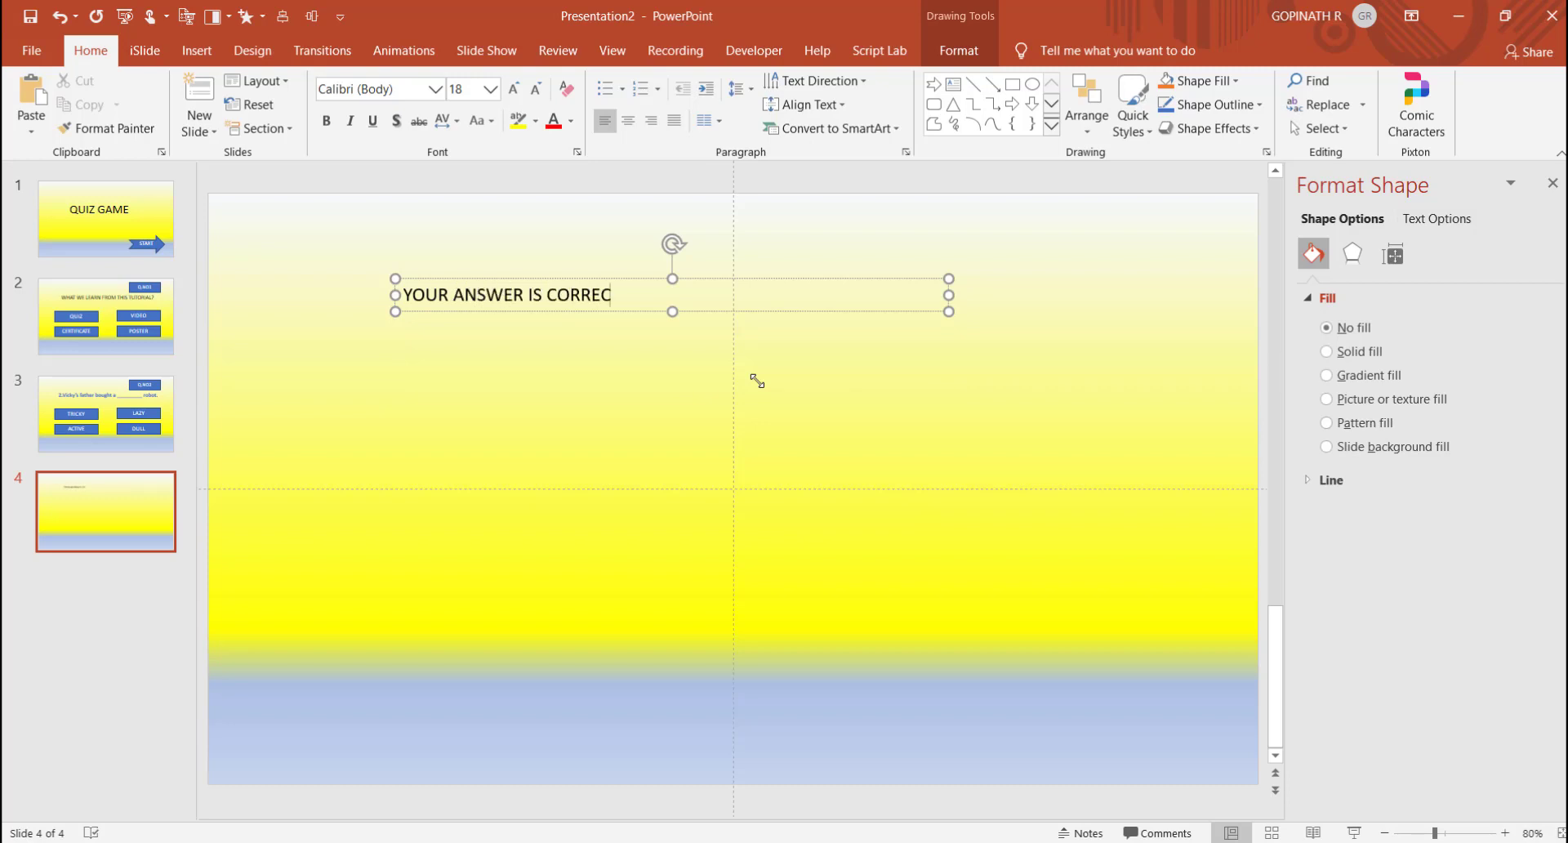
Step: Enlarge the text to 72 pt, centre it, and move the box to the right
{"action": "key", "text": "ctrl+a"}
{"action": "key", "text": "ctrl+shift+period"}
{"action": "key", "text": "ctrl+shift+period"}
{"action": "key", "text": "ctrl+shift+period"}
{"action": "key", "text": "ctrl+shift+period"}
{"action": "key", "text": "ctrl+shift+period"}
{"action": "key", "text": "ctrl+shift+period"}
{"action": "key", "text": "ctrl+shift+period"}
{"action": "key", "text": "ctrl+shift+period"}
{"action": "key", "text": "ctrl+shift+period"}
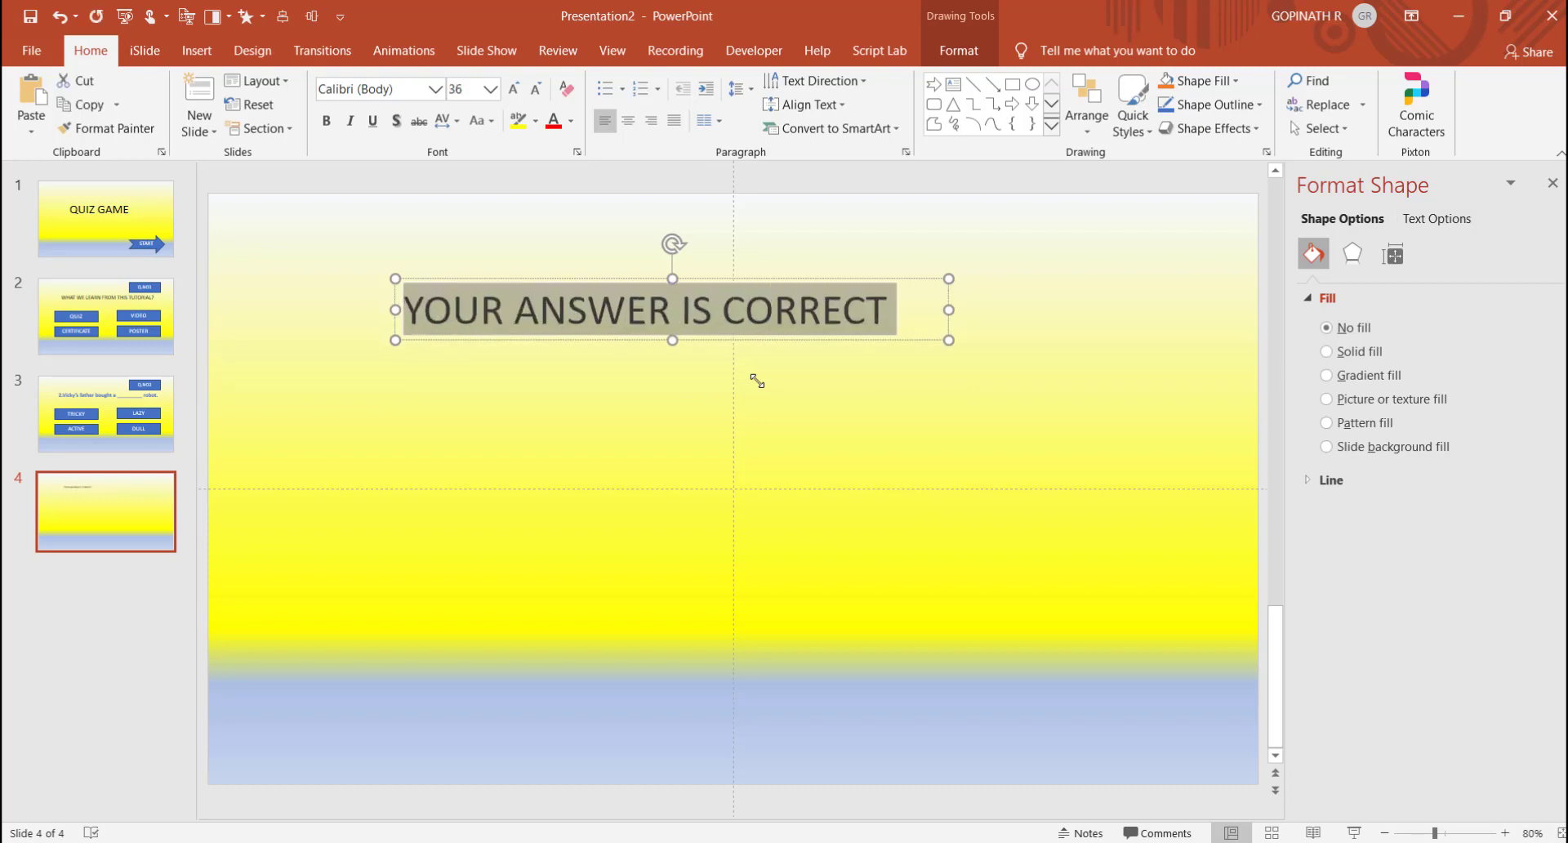
{"action": "key", "text": "ctrl+shift+period"}
{"action": "key", "text": "ctrl+shift+period"}
{"action": "key", "text": "ctrl+shift+period"}
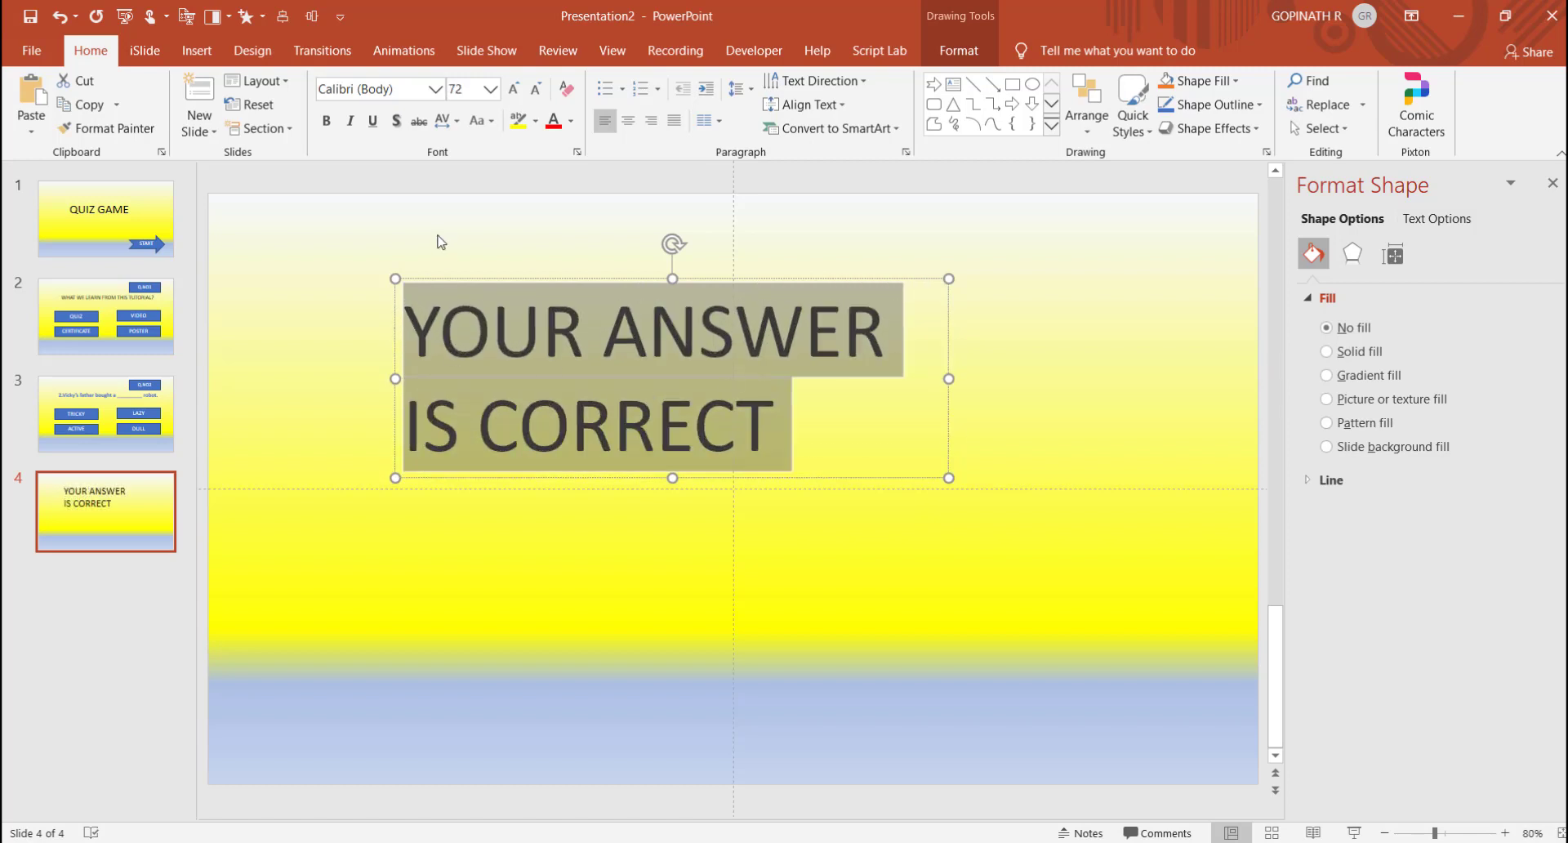
{"action": "key", "text": "ctrl+e"}
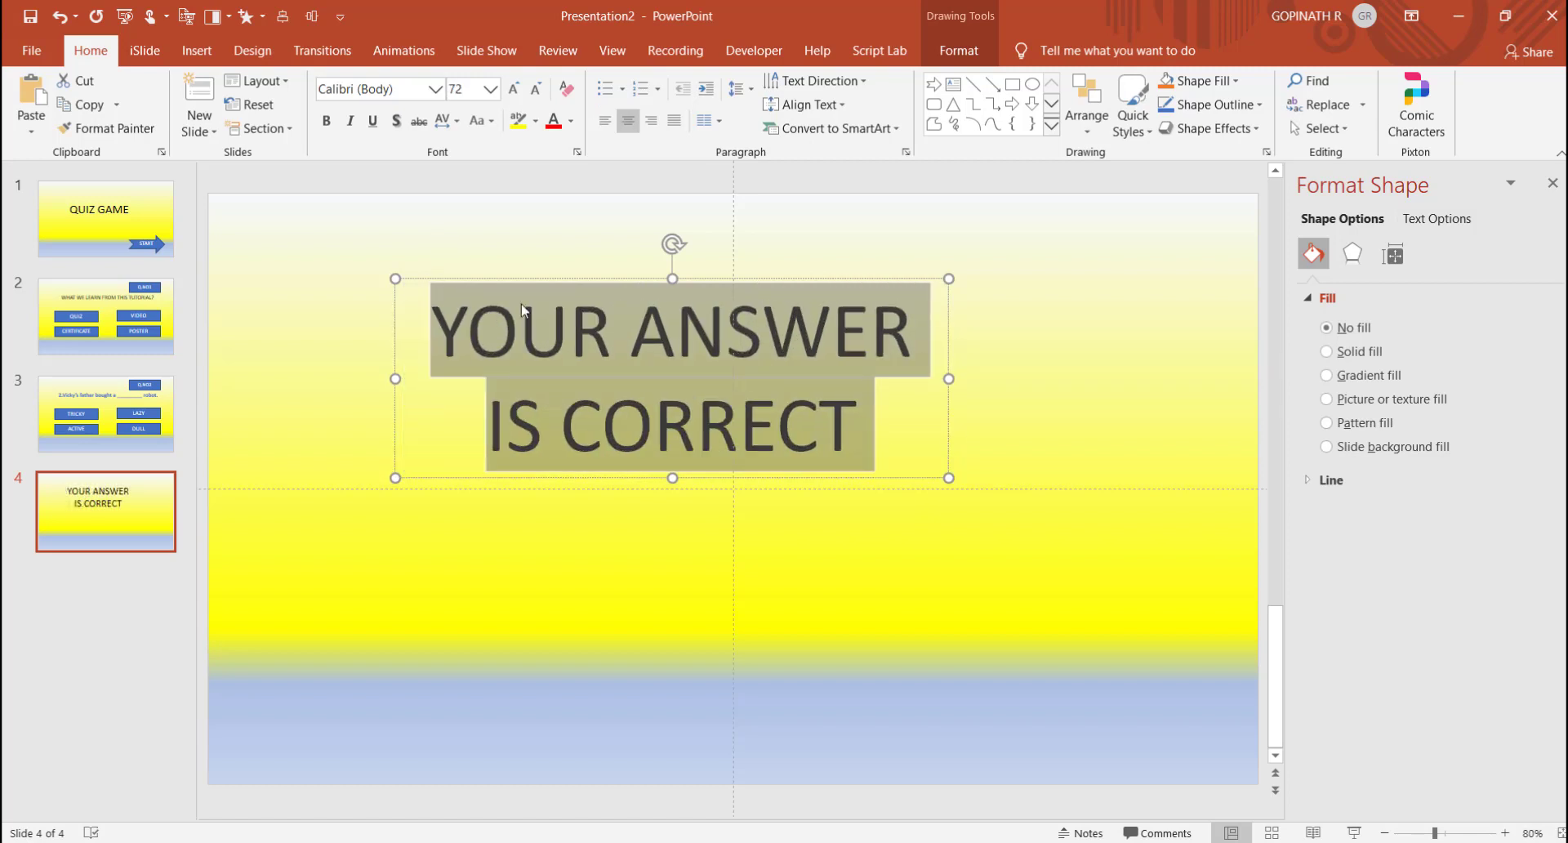
{"action": "left_click_drag", "start_coordinate": [556, 282], "coordinate": [861, 383]}
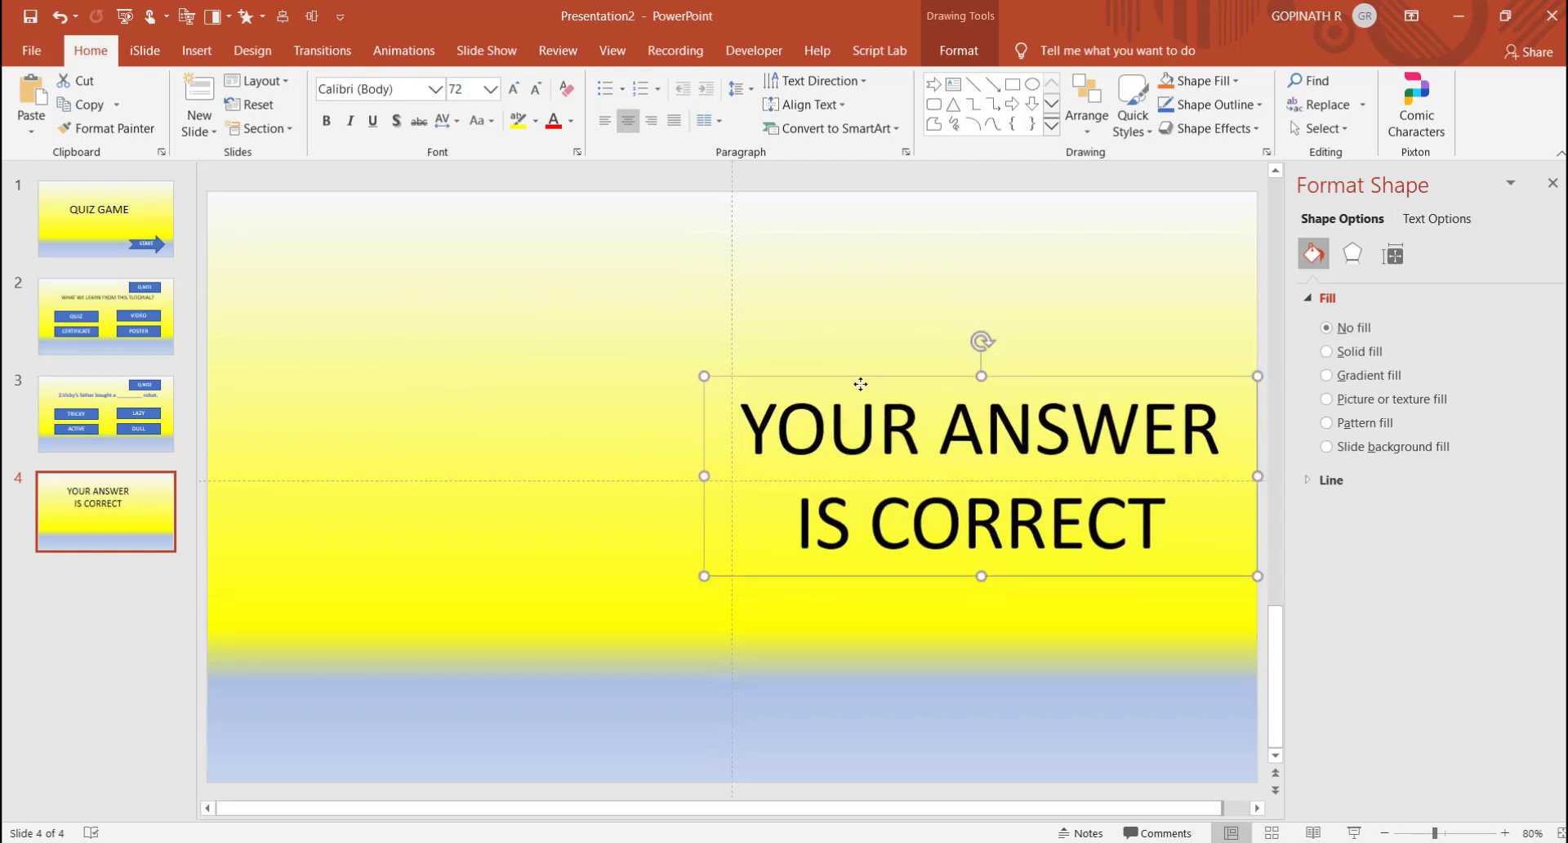
{"action": "left_click", "coordinate": [458, 430]}
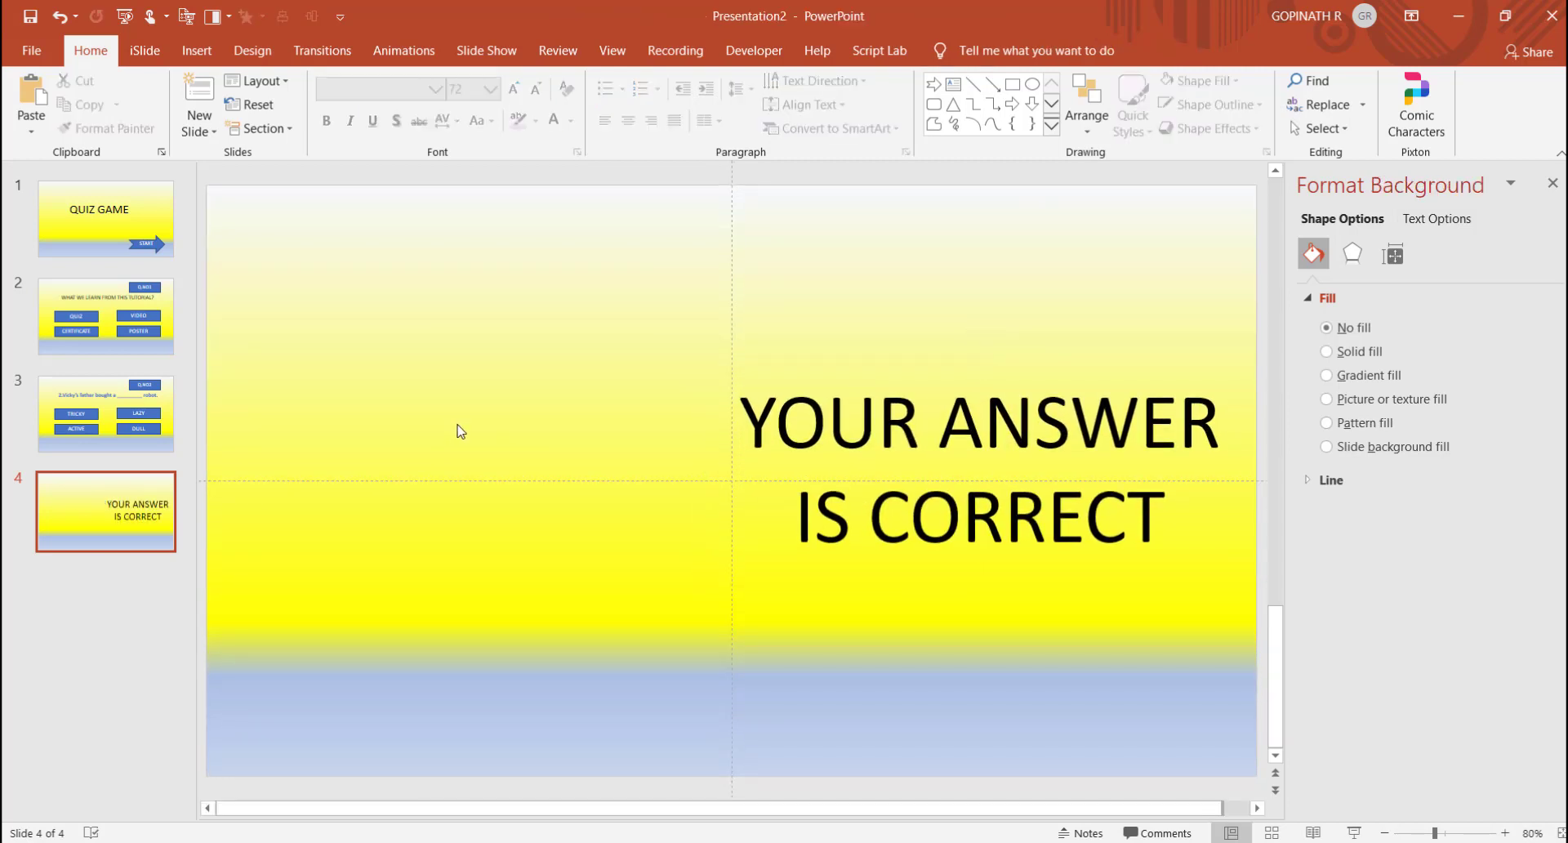
Step: Insert the thumbs-up smiley picture from this device and move it to the slide's left
{"action": "left_click", "coordinate": [196, 51]}
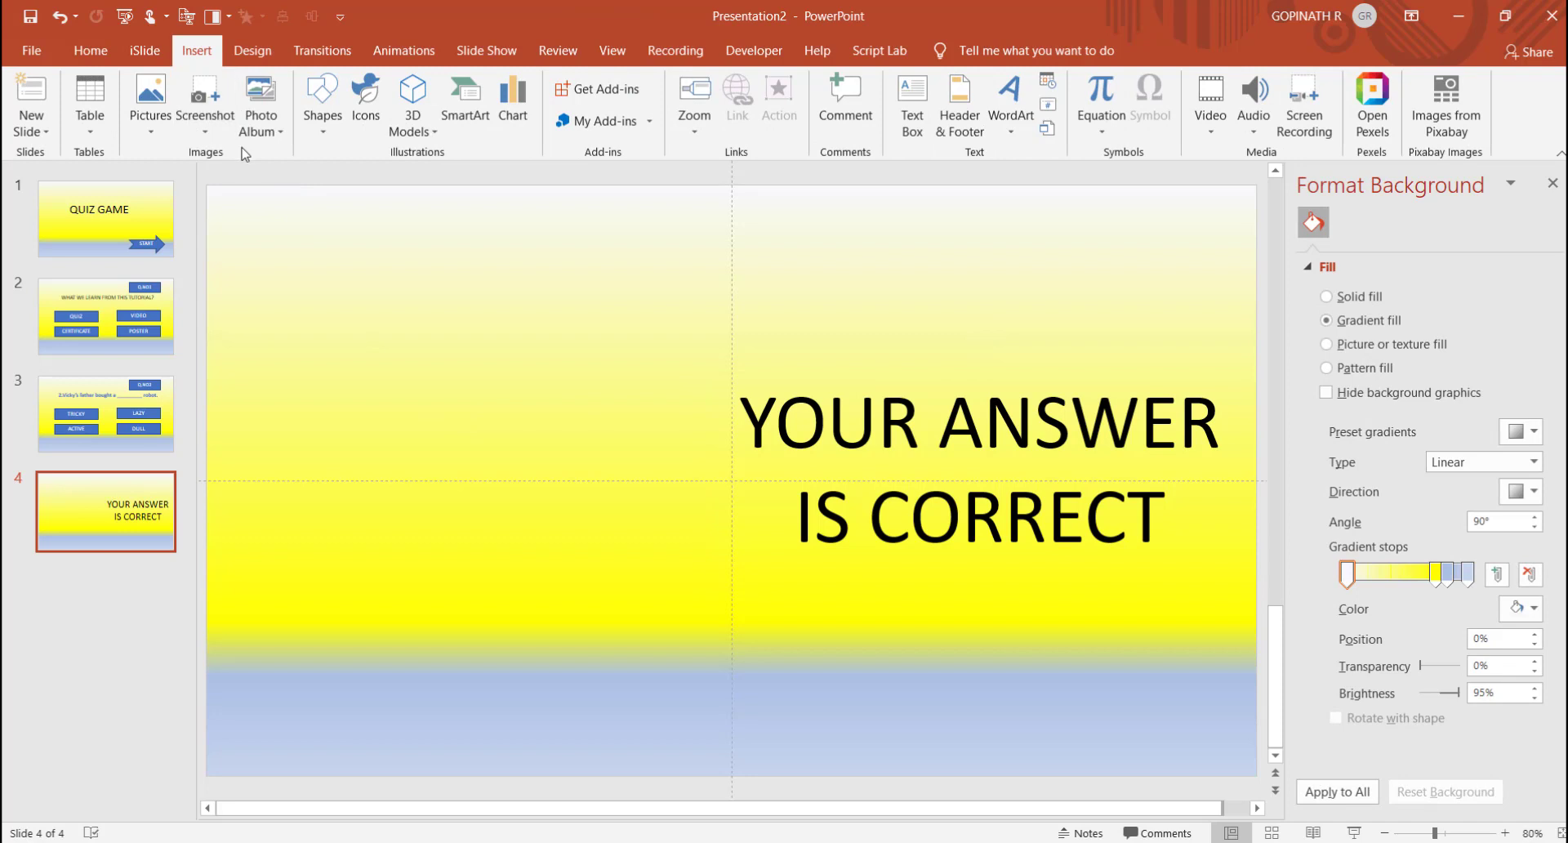
{"action": "left_click", "coordinate": [151, 116]}
{"action": "left_click", "coordinate": [190, 181]}
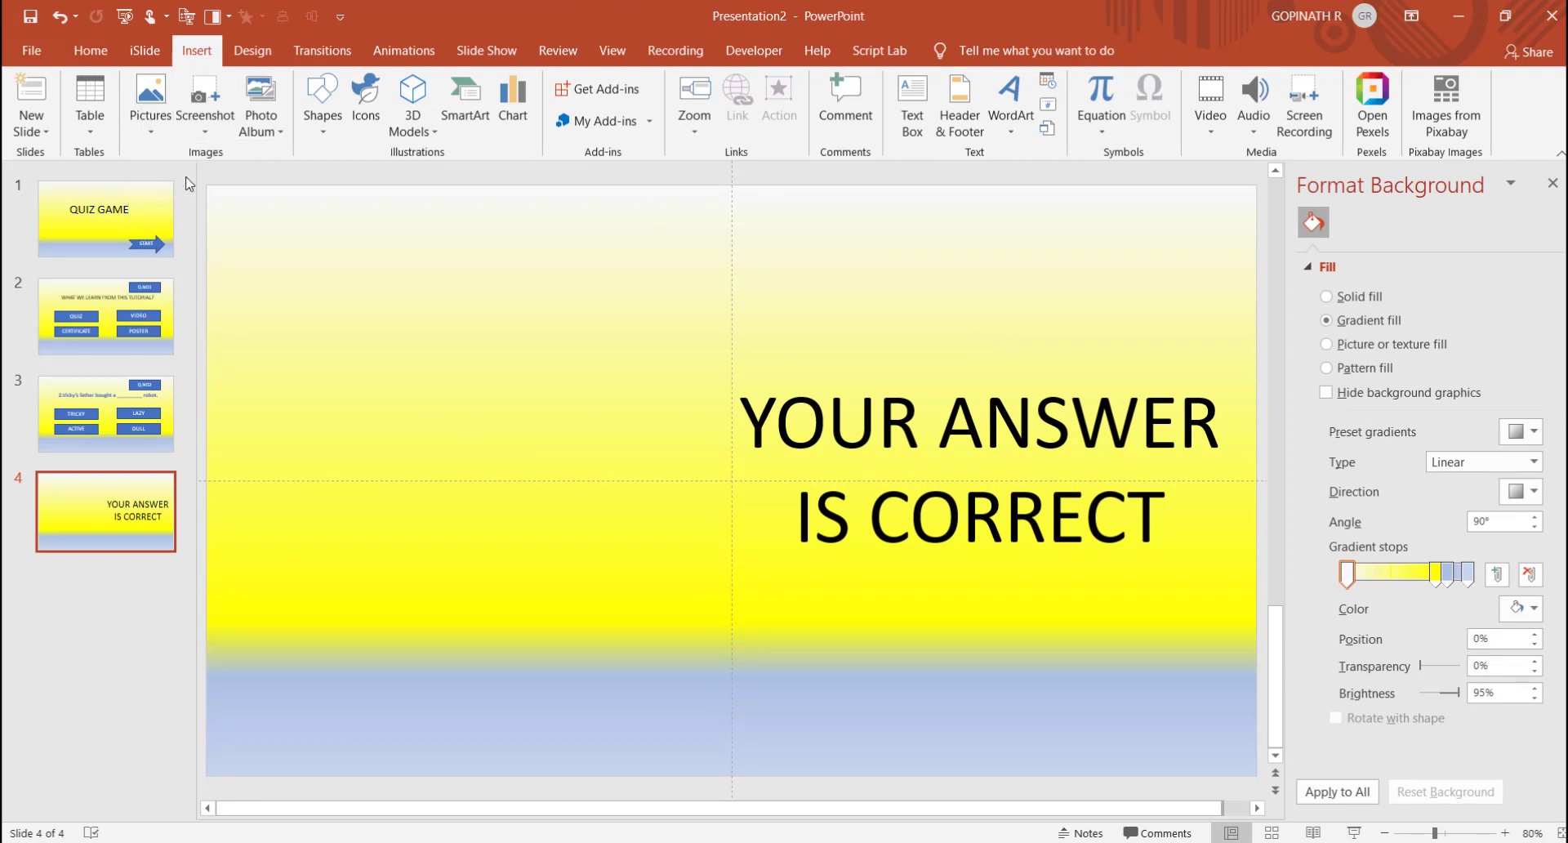
{"action": "left_click", "coordinate": [248, 325]}
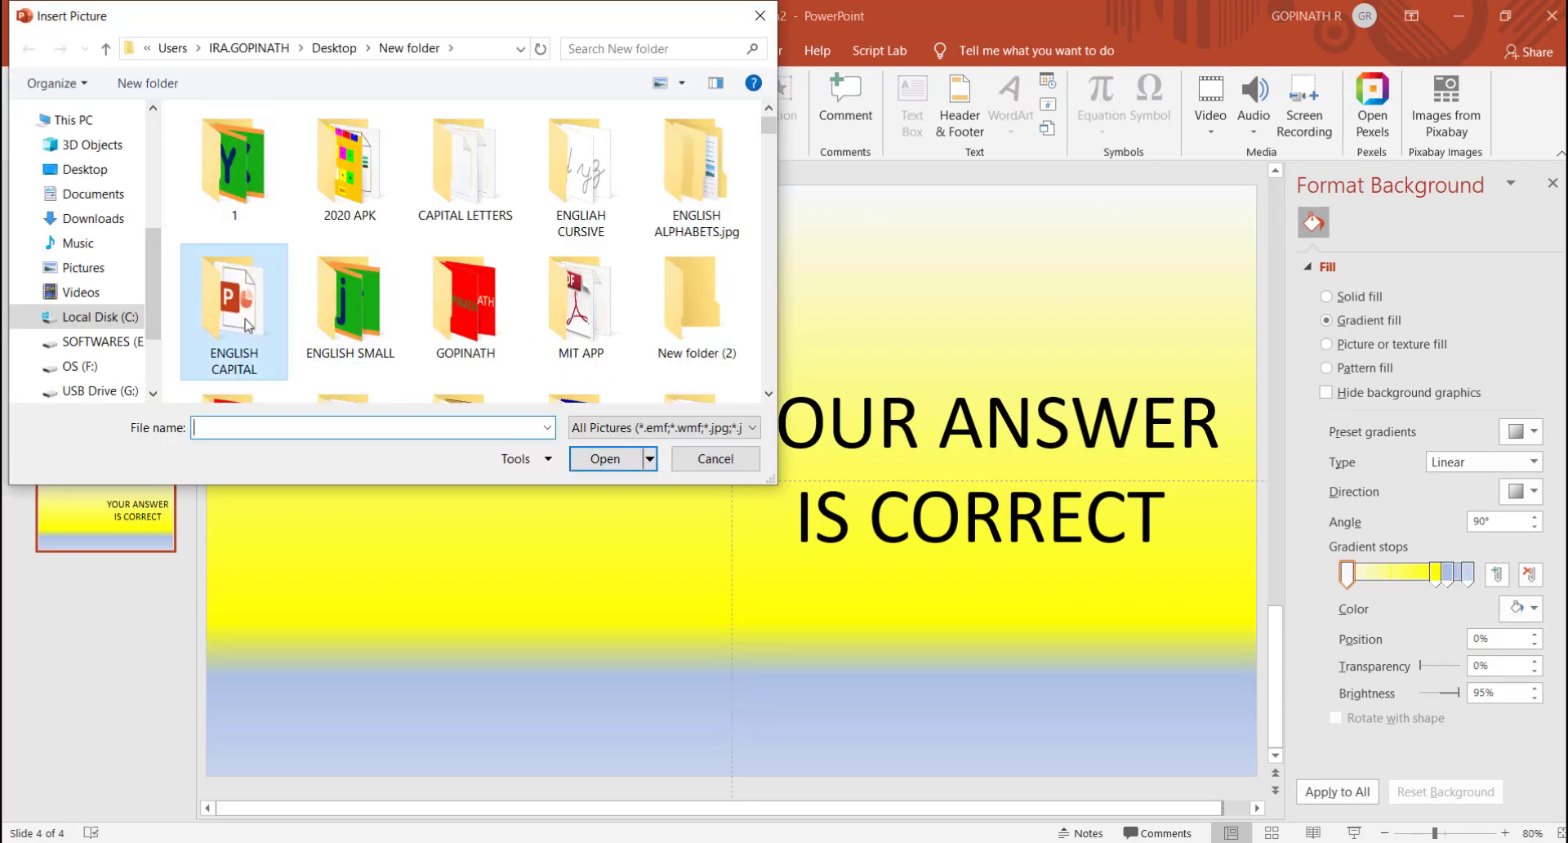
{"action": "scroll", "coordinate": [248, 325], "scroll_direction": "down", "scroll_amount": 5}
{"action": "left_click", "coordinate": [247, 326]}
{"action": "scroll", "coordinate": [247, 325], "scroll_direction": "down", "scroll_amount": 2}
{"action": "left_click", "coordinate": [248, 325]}
{"action": "scroll", "coordinate": [248, 325], "scroll_direction": "up", "scroll_amount": 2}
{"action": "left_click", "coordinate": [247, 325]}
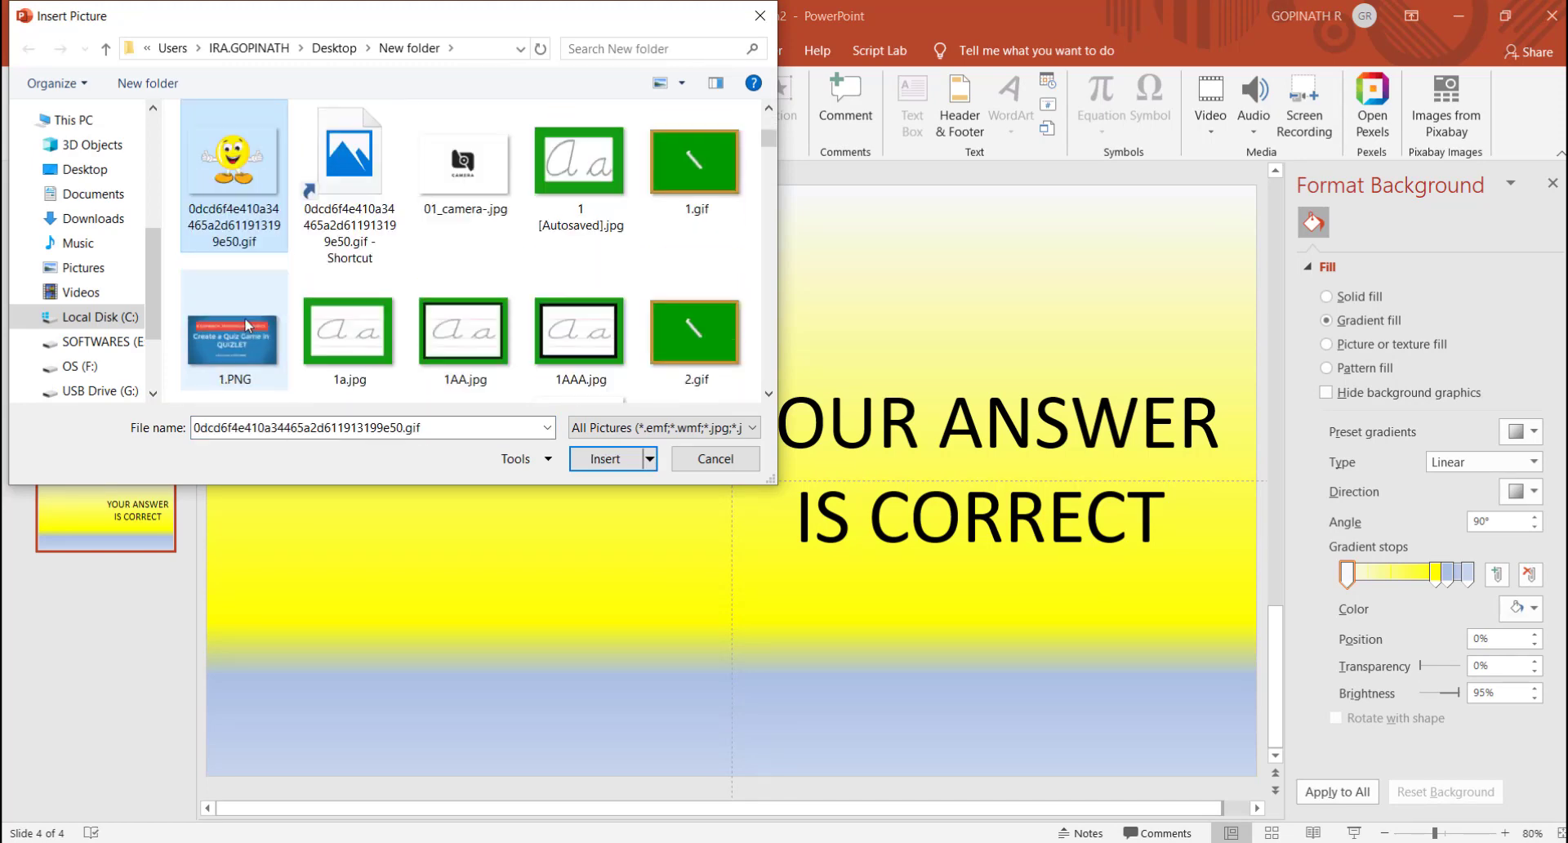
{"action": "left_click", "coordinate": [603, 460]}
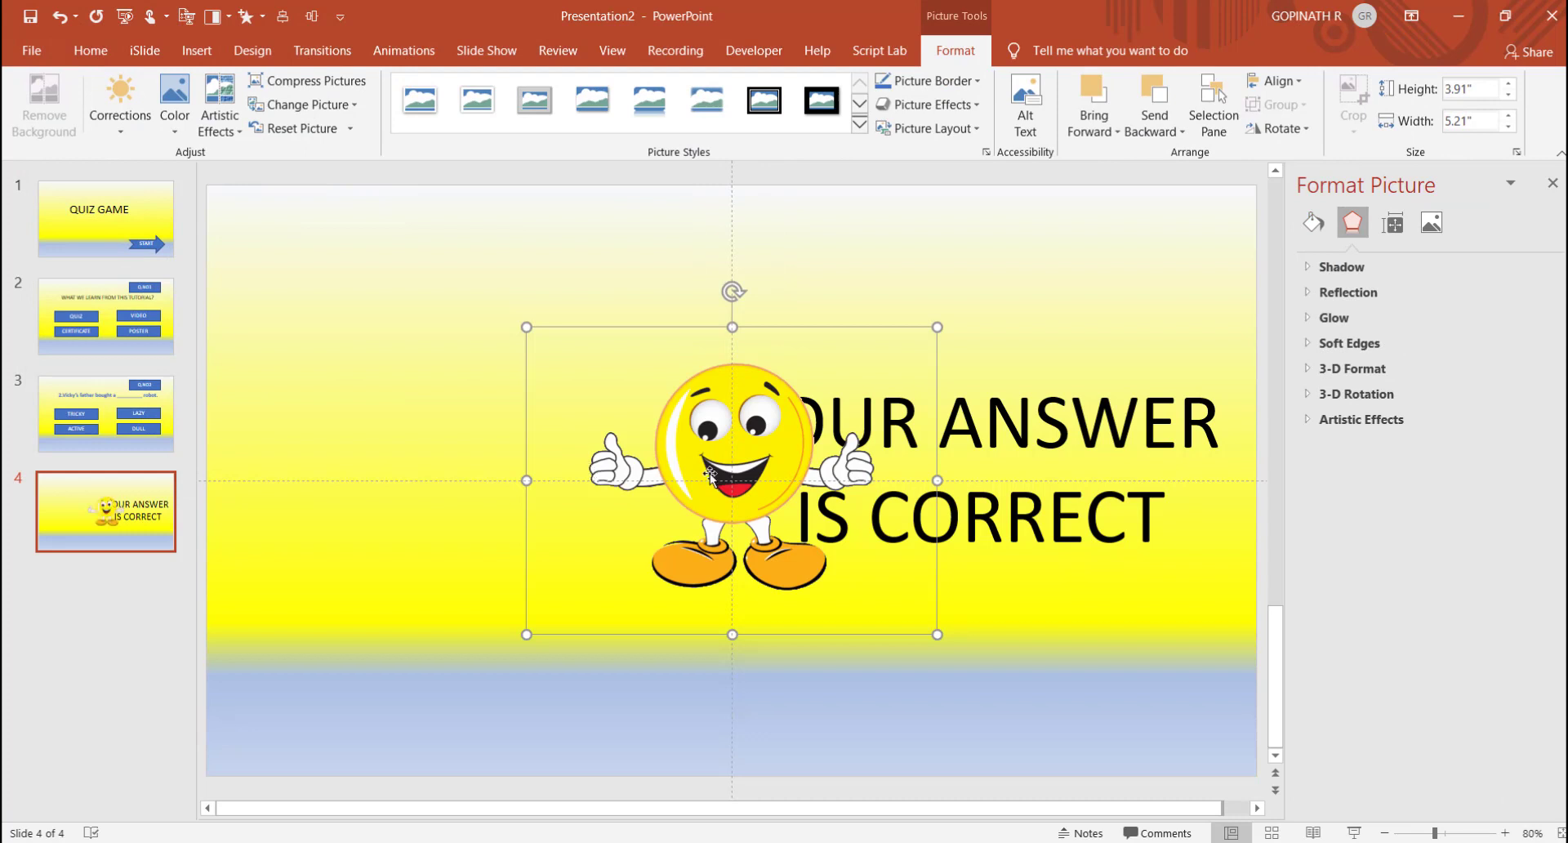
{"action": "left_click_drag", "start_coordinate": [522, 480], "coordinate": [353, 472]}
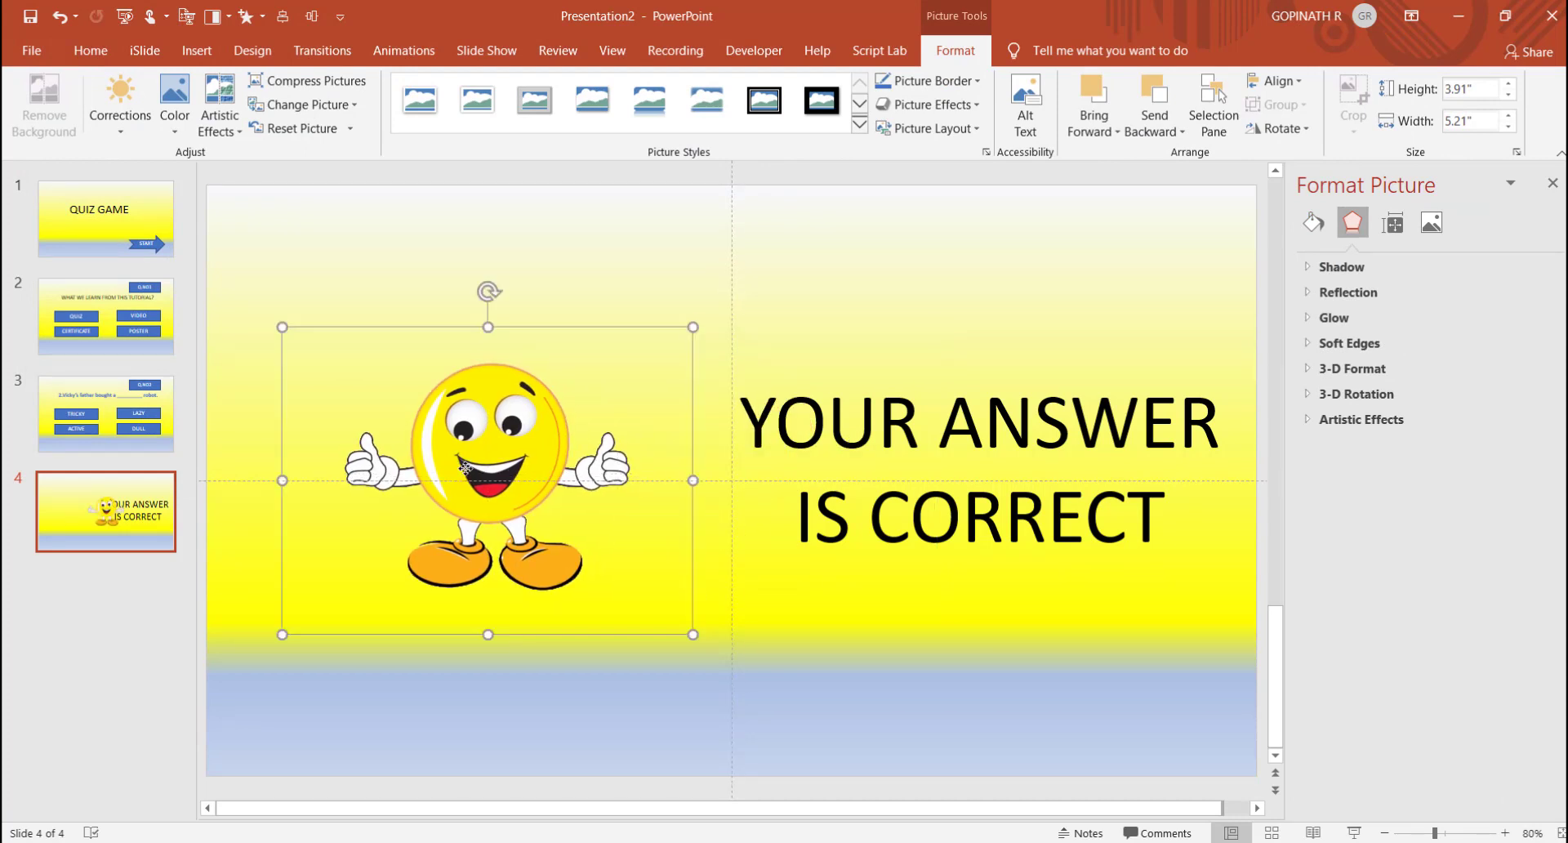
{"action": "left_click", "coordinate": [732, 560]}
Step: Draw a rectangle button near the bottom of slide 4 labelled NEXT QUESTION
{"action": "left_click", "coordinate": [739, 605]}
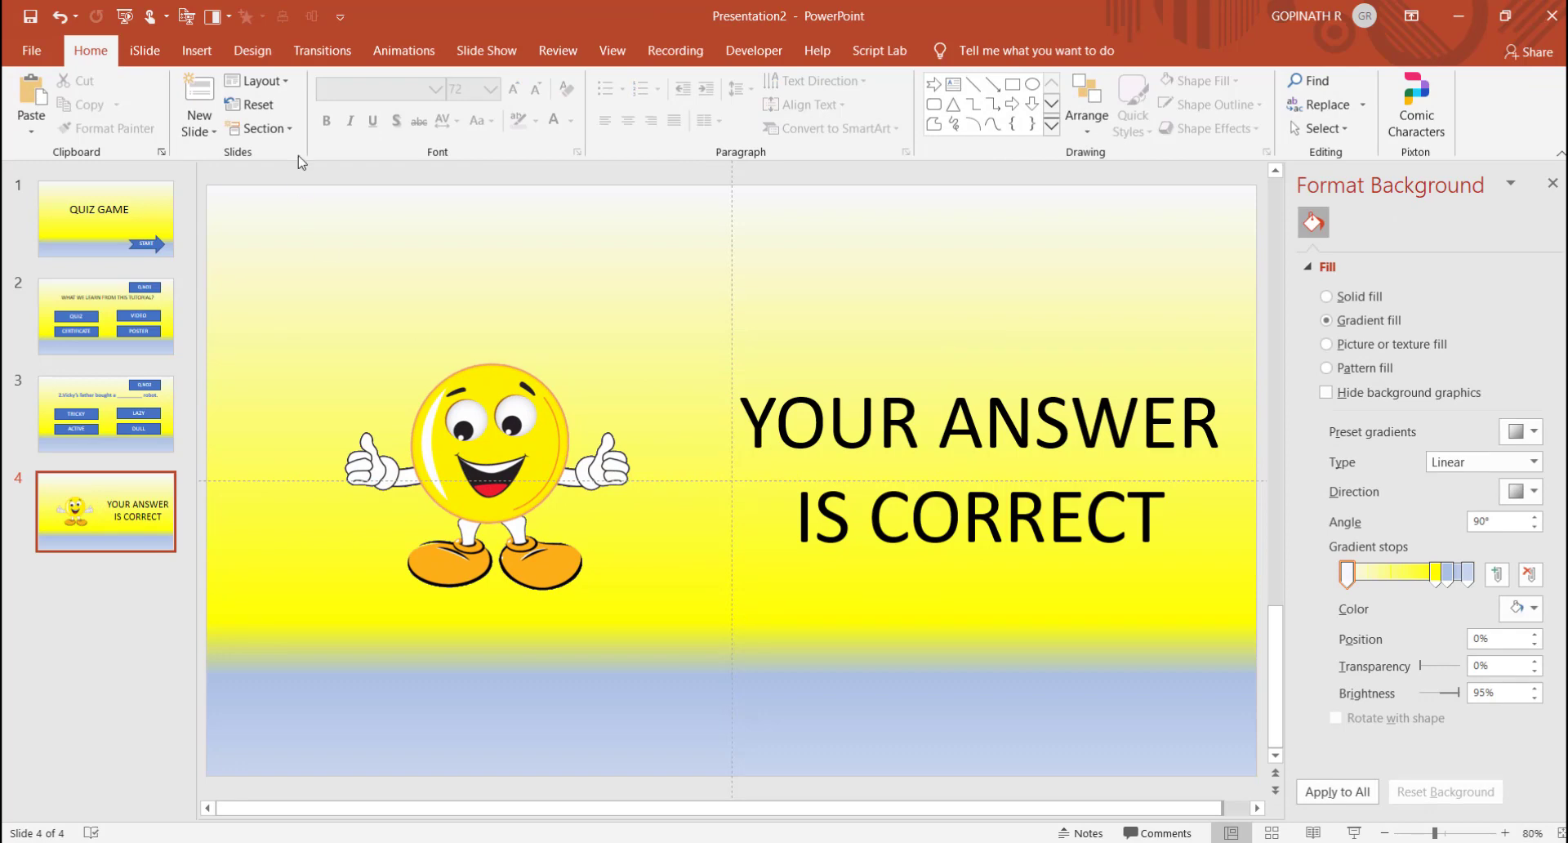
{"action": "left_click", "coordinate": [197, 52]}
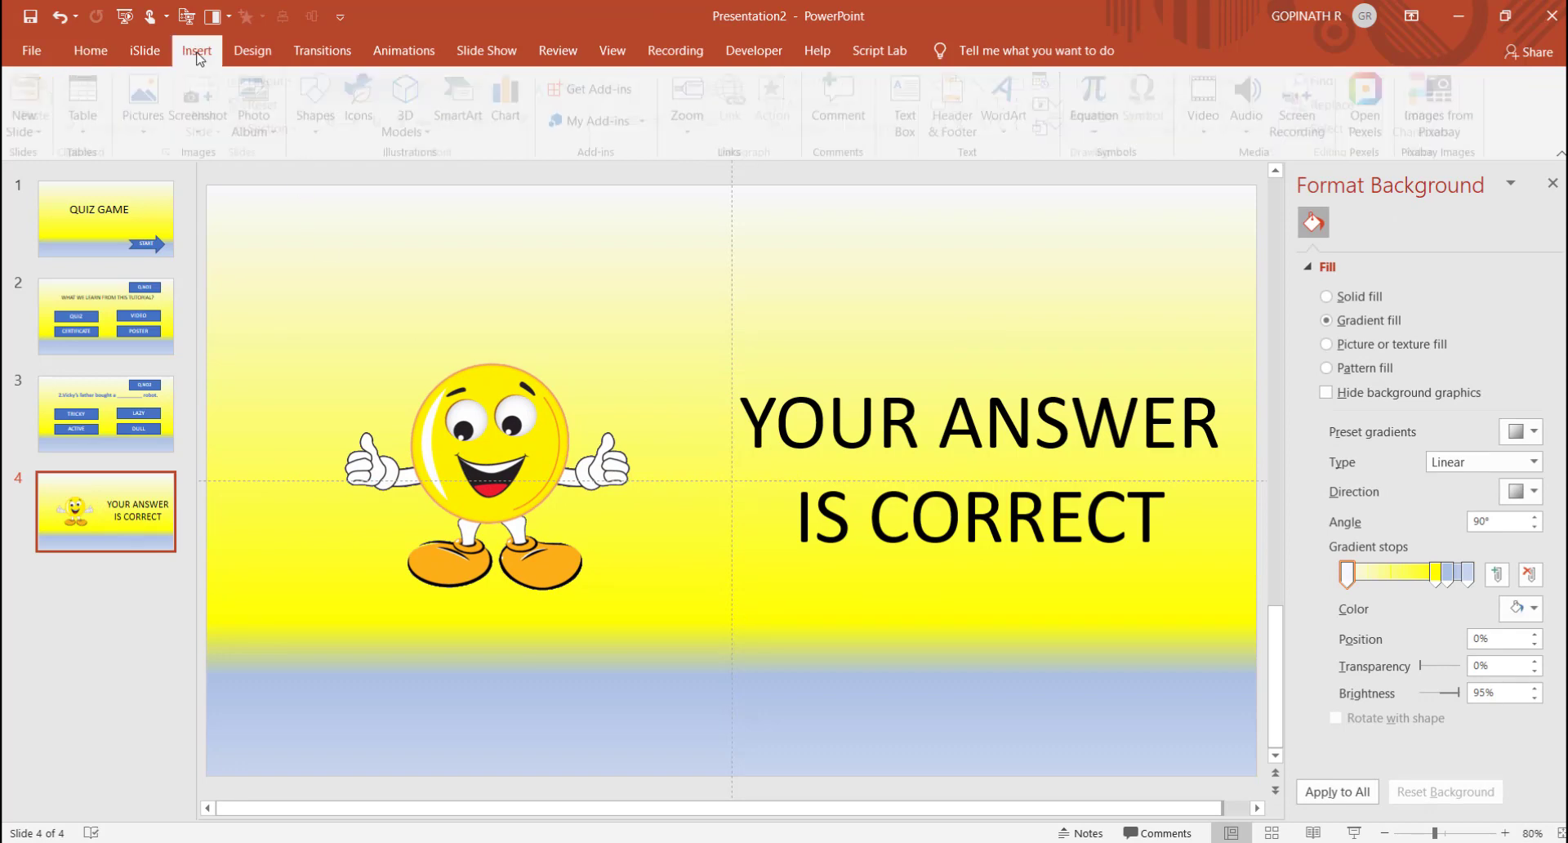
{"action": "left_click", "coordinate": [320, 93]}
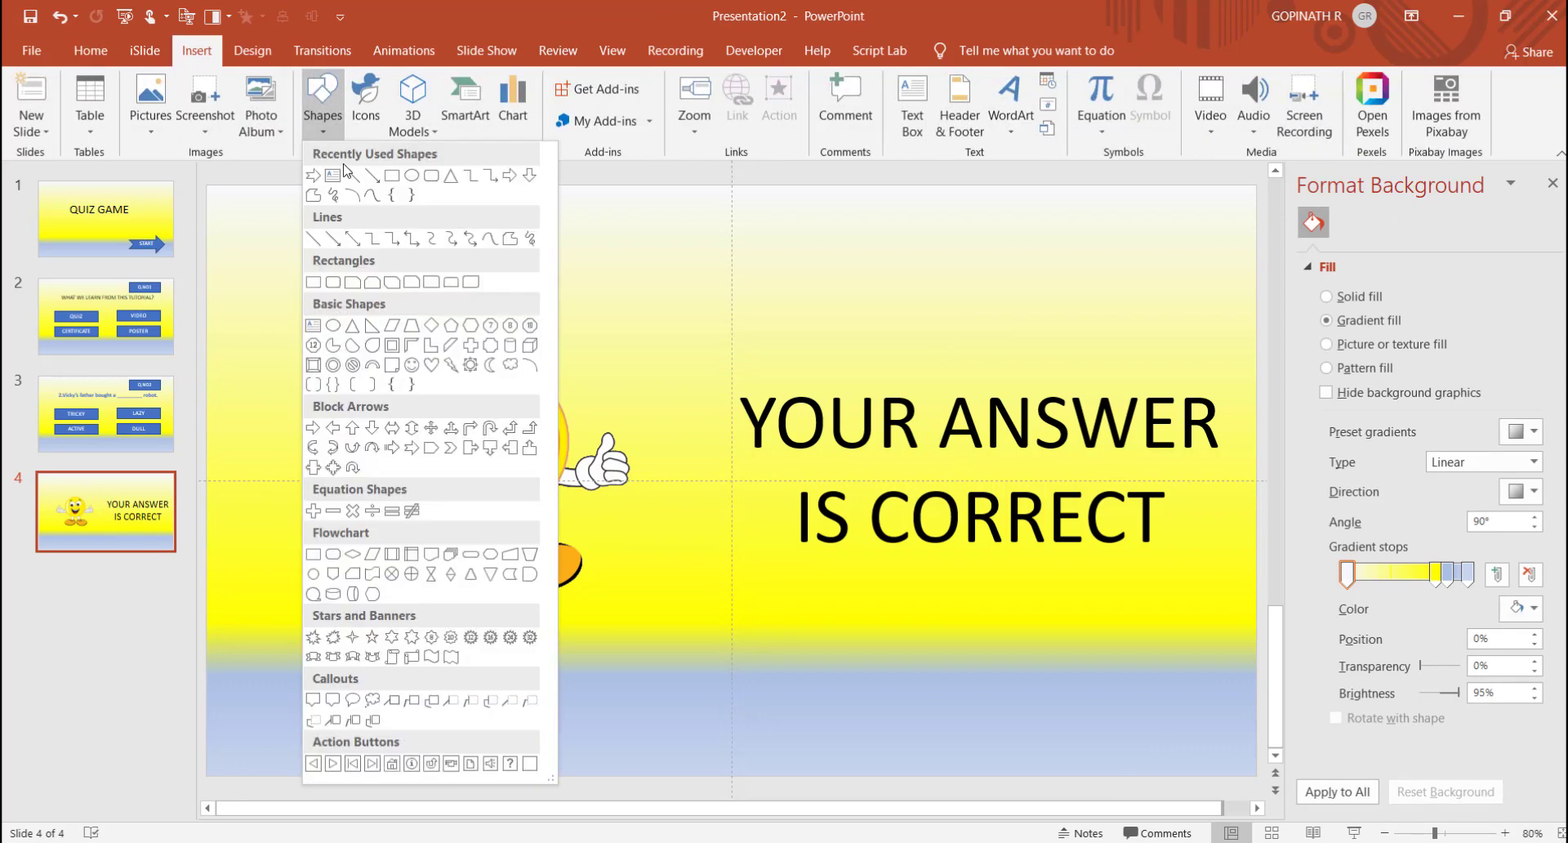
{"action": "left_click", "coordinate": [390, 177]}
{"action": "mouse_move", "coordinate": [709, 657]}
{"action": "left_mouse_down"}
{"action": "mouse_move", "coordinate": [834, 763]}
{"action": "mouse_move", "coordinate": [1024, 758]}
{"action": "left_mouse_up"}
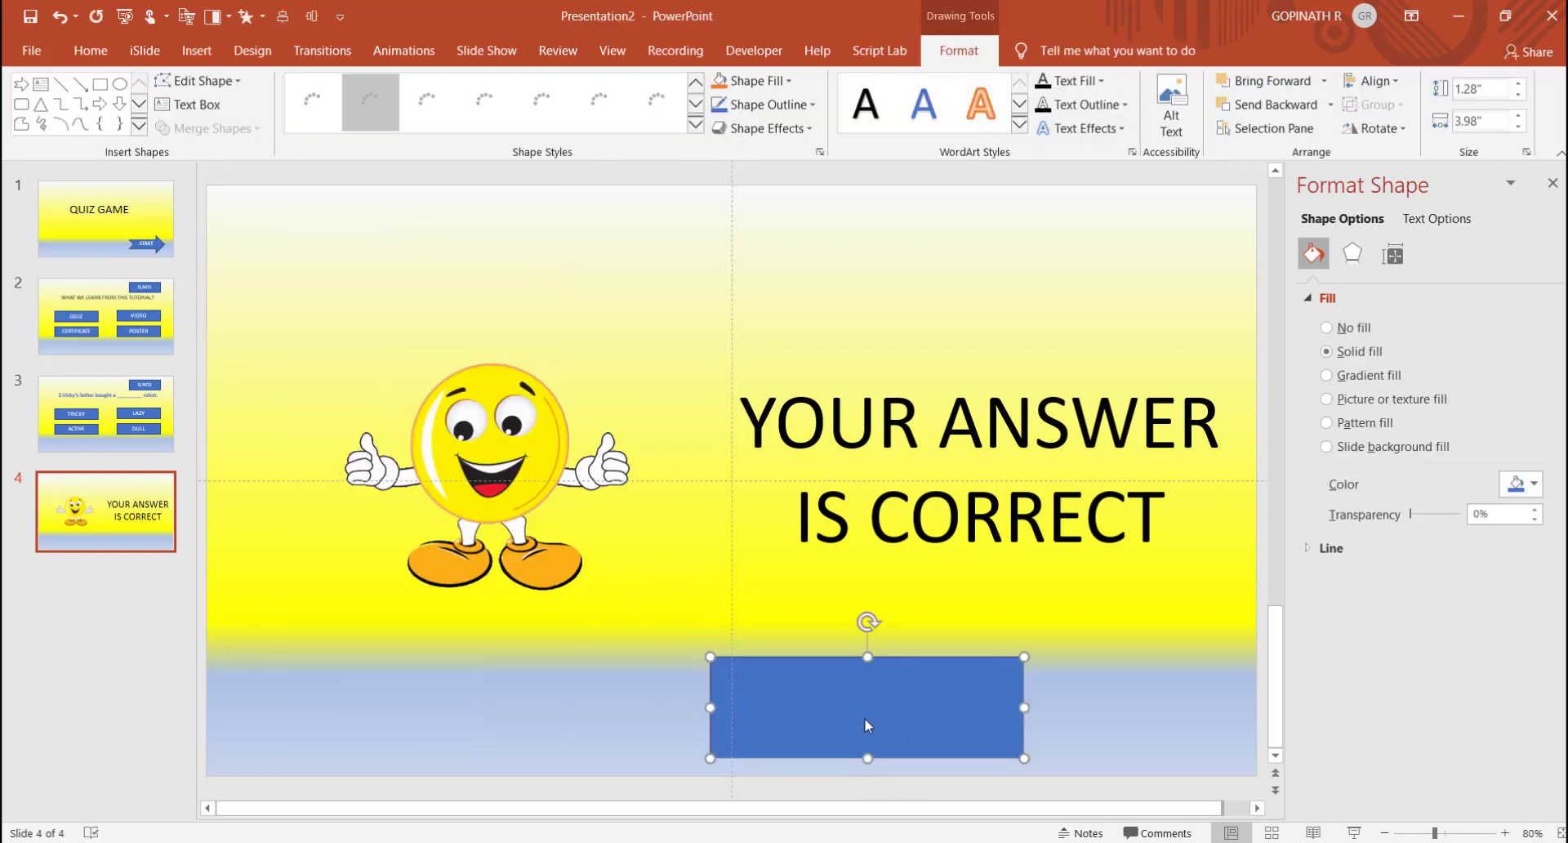
{"action": "type", "text": "NEXT QUESTION"}
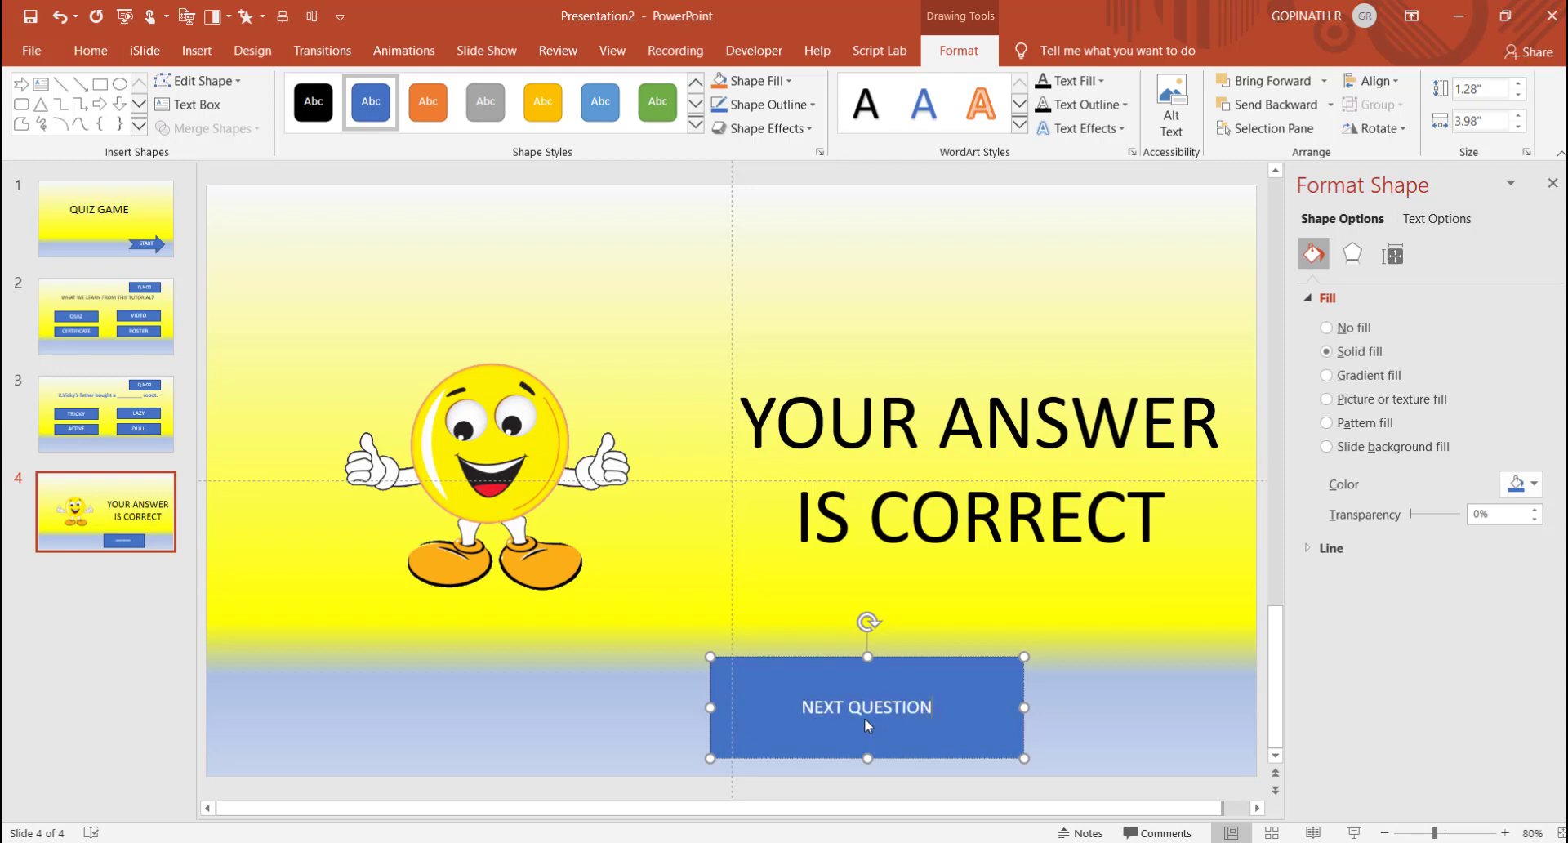
Step: Enlarge the NEXT QUESTION button text by two font-size steps
{"action": "key", "text": "ctrl+a"}
{"action": "key", "text": "ctrl+shift+period"}
{"action": "key", "text": "ctrl+shift+period"}
{"action": "key", "text": "ctrl+shift+period"}
{"action": "key", "text": "ctrl+shift+period"}
{"action": "key", "text": "ctrl+shift+period"}
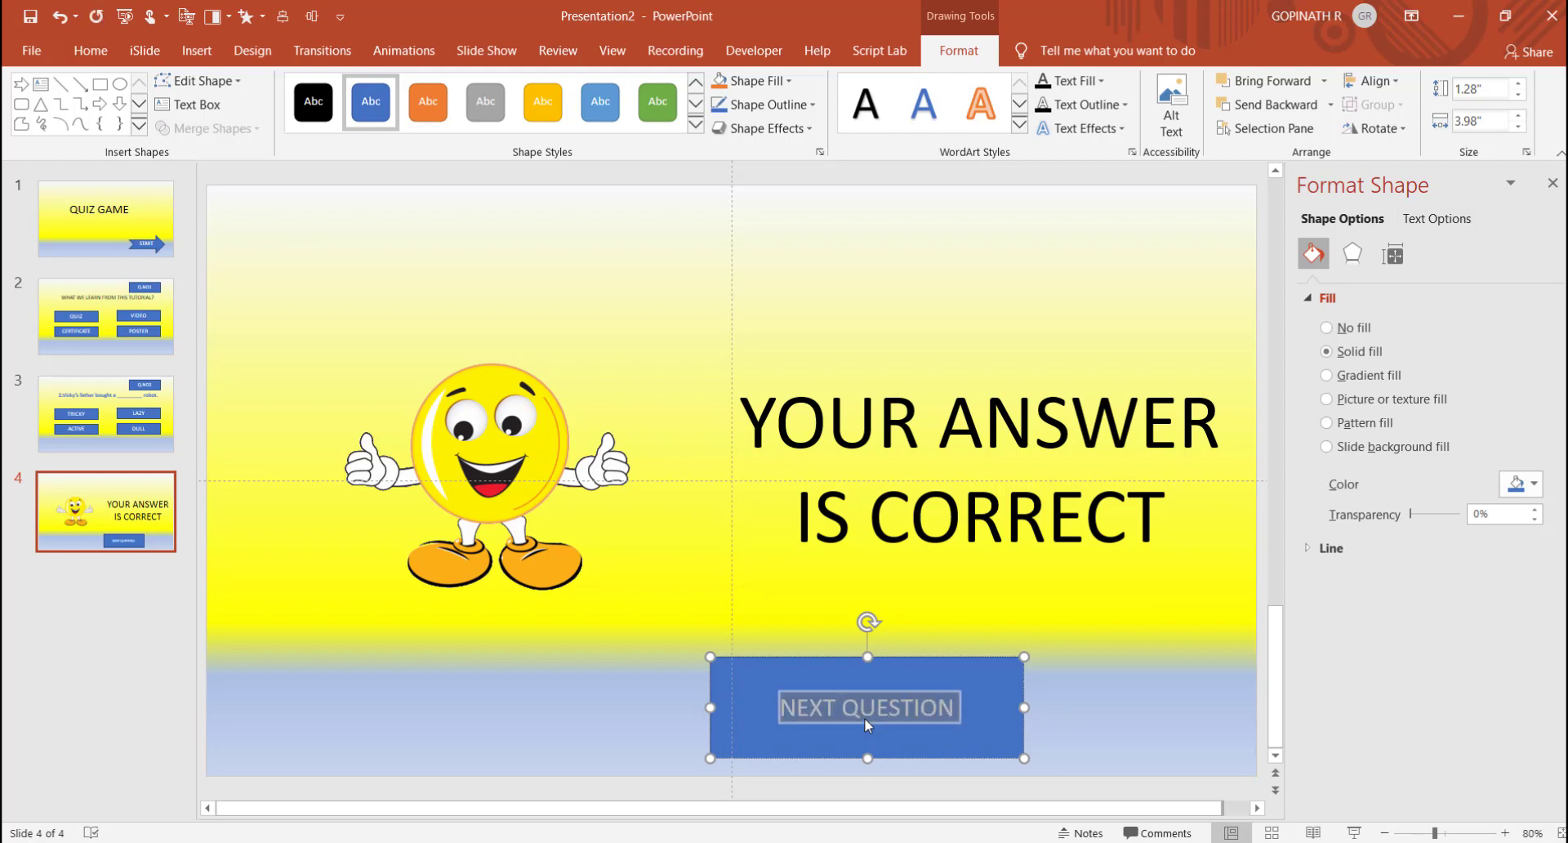
{"action": "key", "text": "ctrl+shift+period"}
{"action": "left_click", "coordinate": [887, 599]}
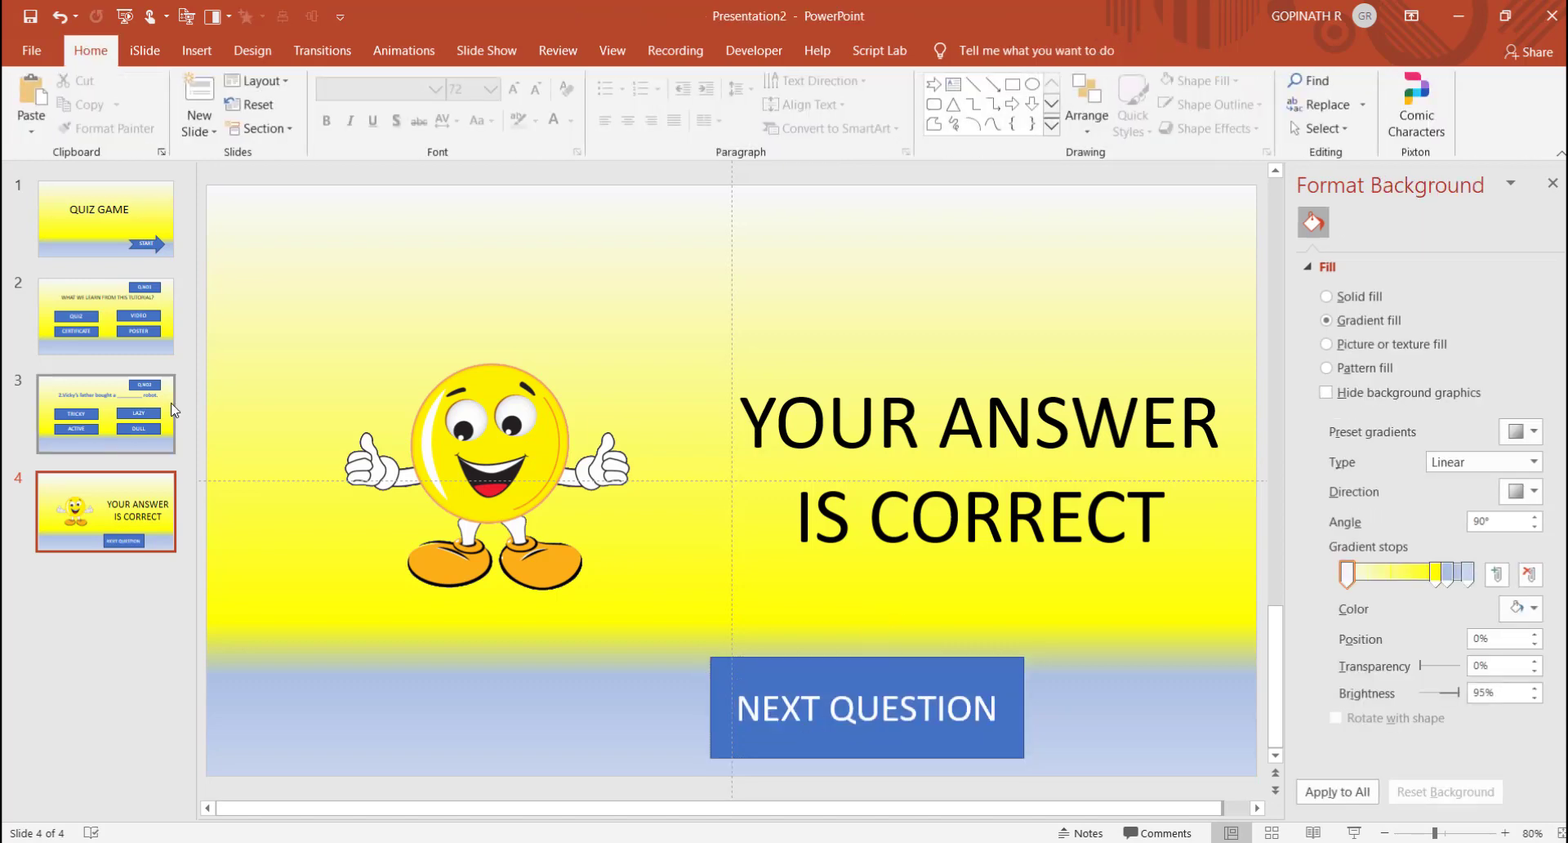
Step: Duplicate slide 4 as a new fifth slide
{"action": "left_click", "coordinate": [111, 508]}
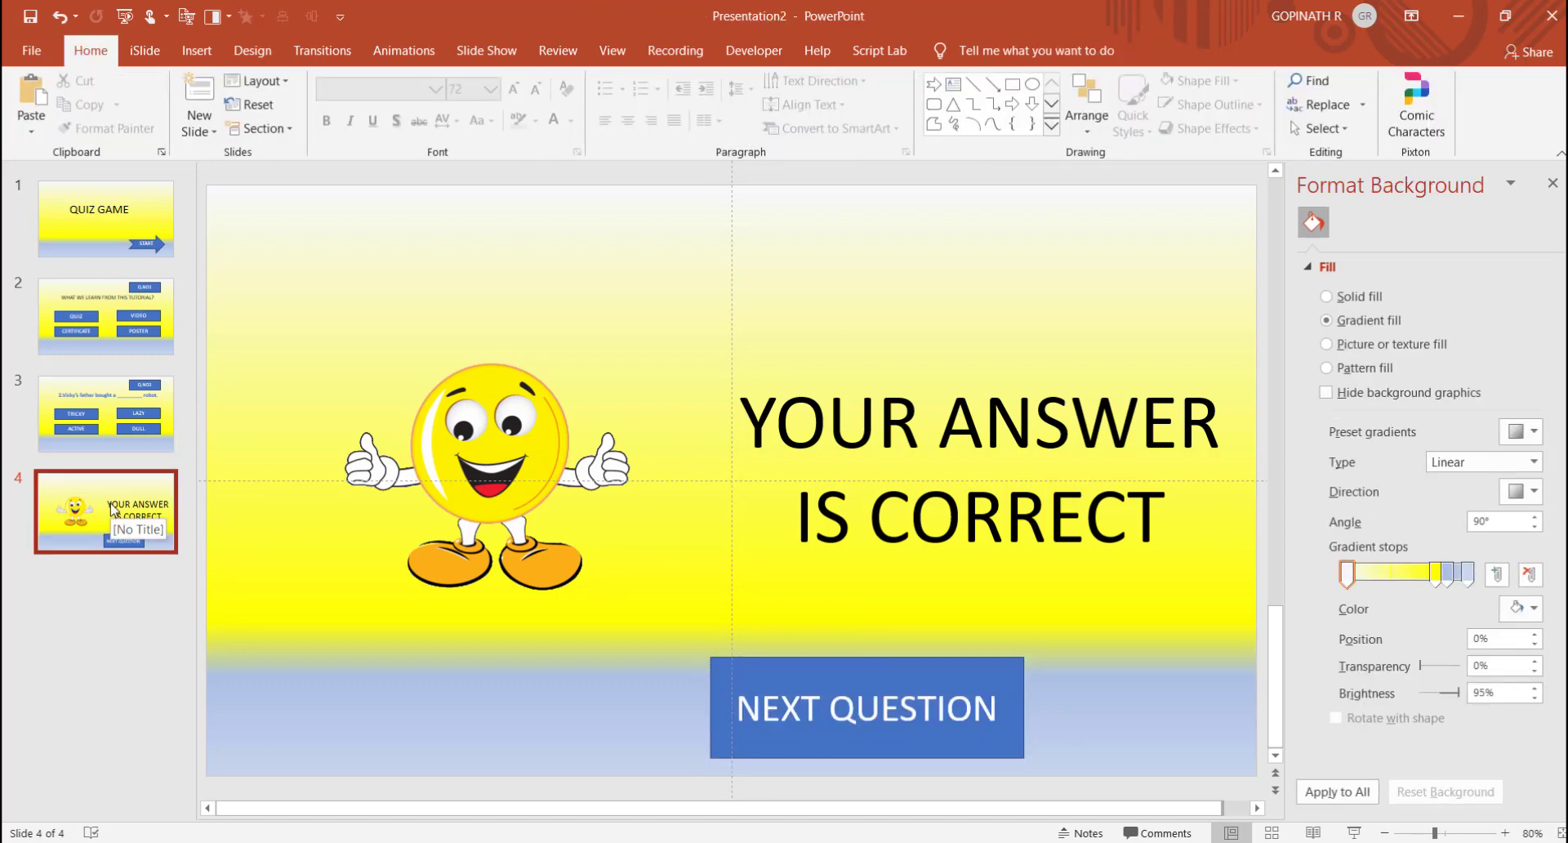
{"action": "left_click", "coordinate": [111, 508]}
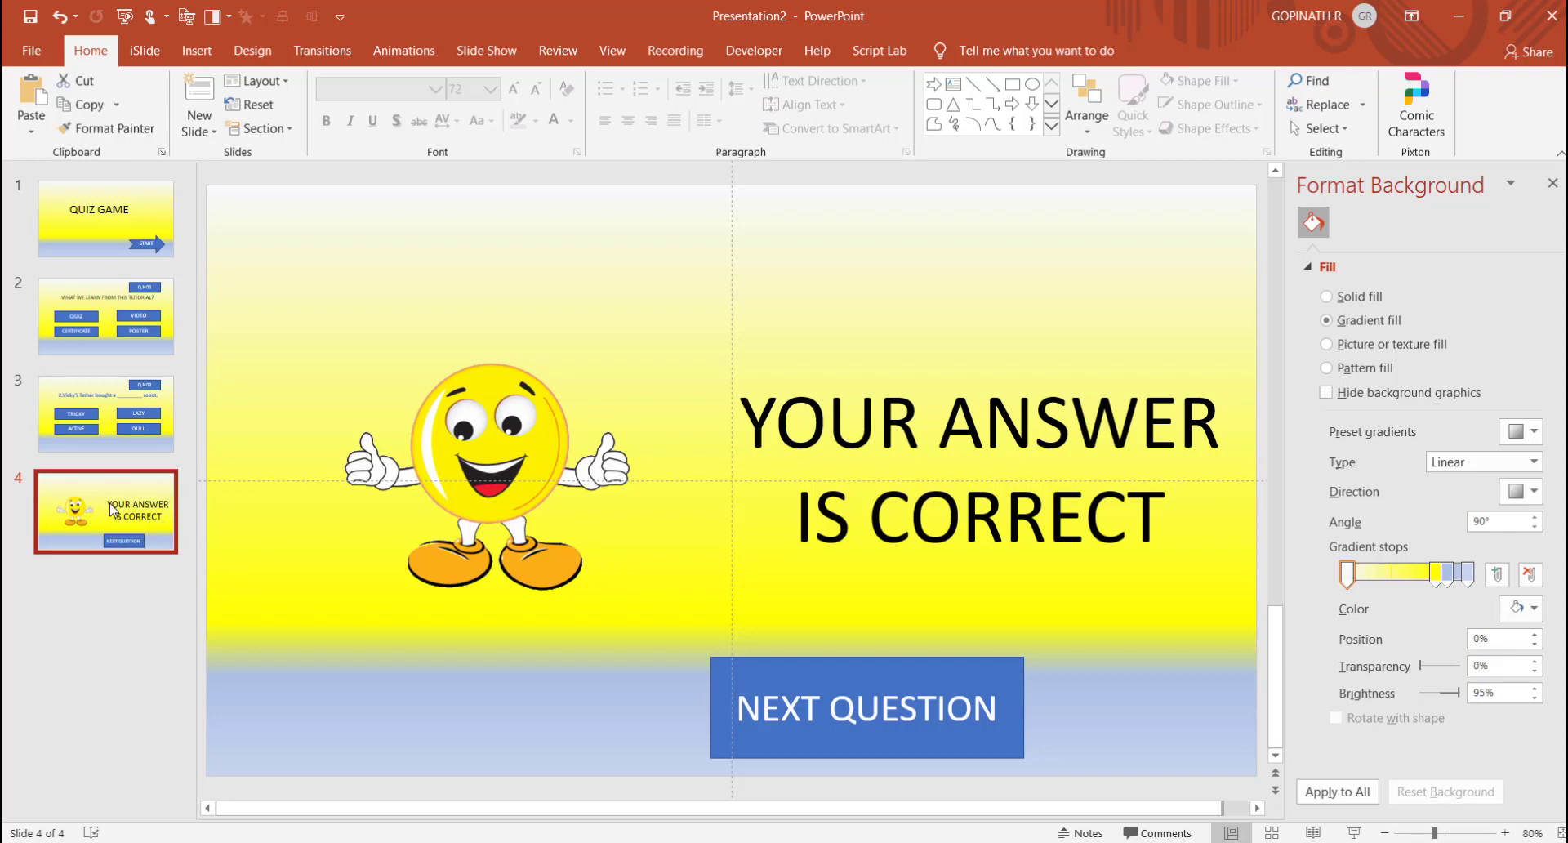
{"action": "key", "text": "ctrl+d"}
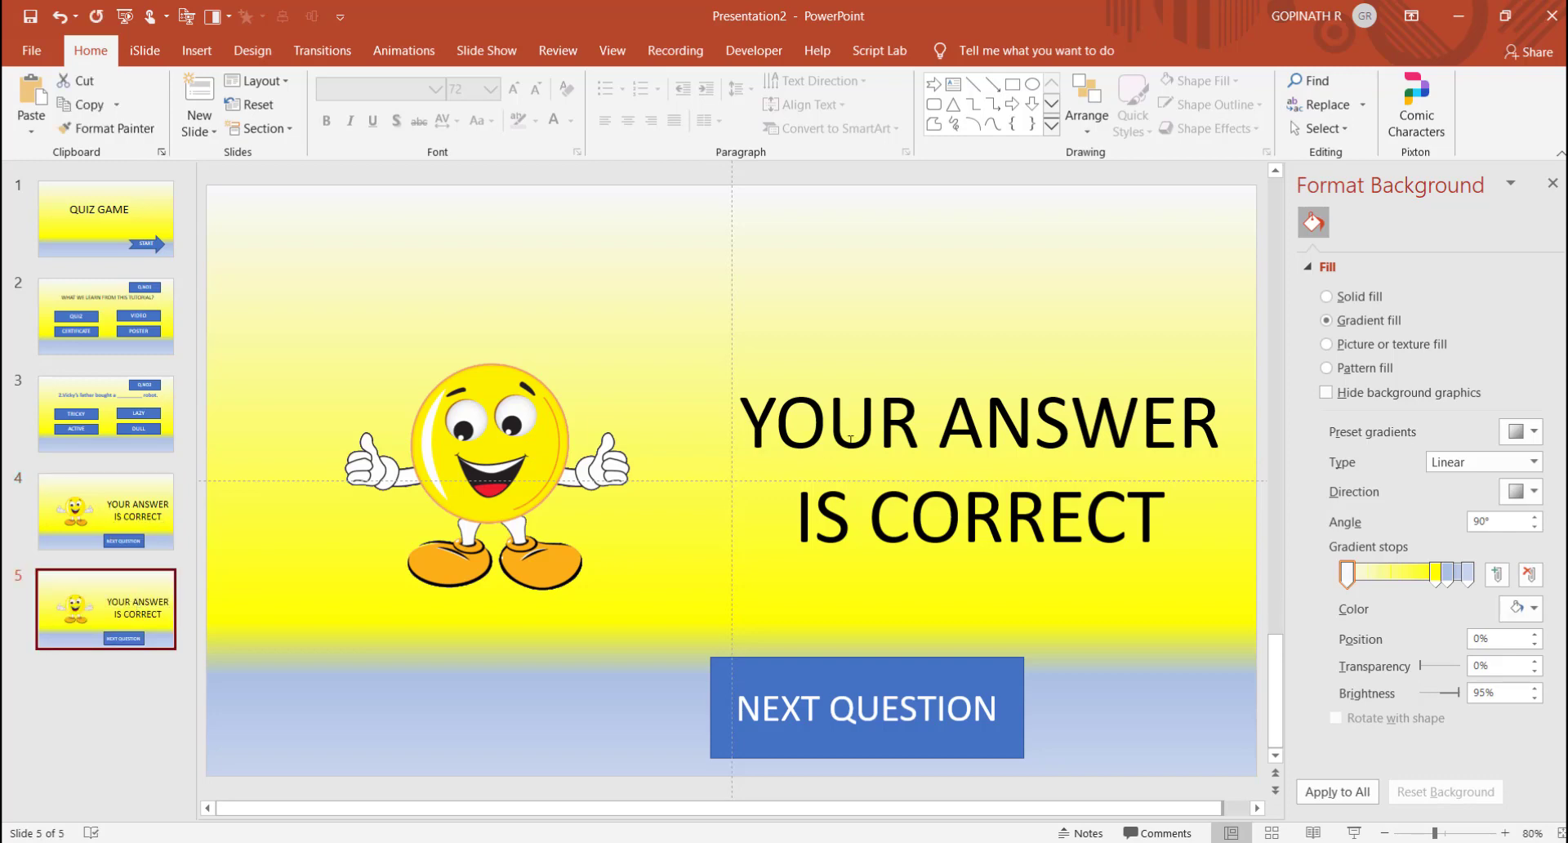
Step: Change the title to YOUR ANSWER IS WRONG and delete the smiley picture
{"action": "left_click", "coordinate": [850, 439]}
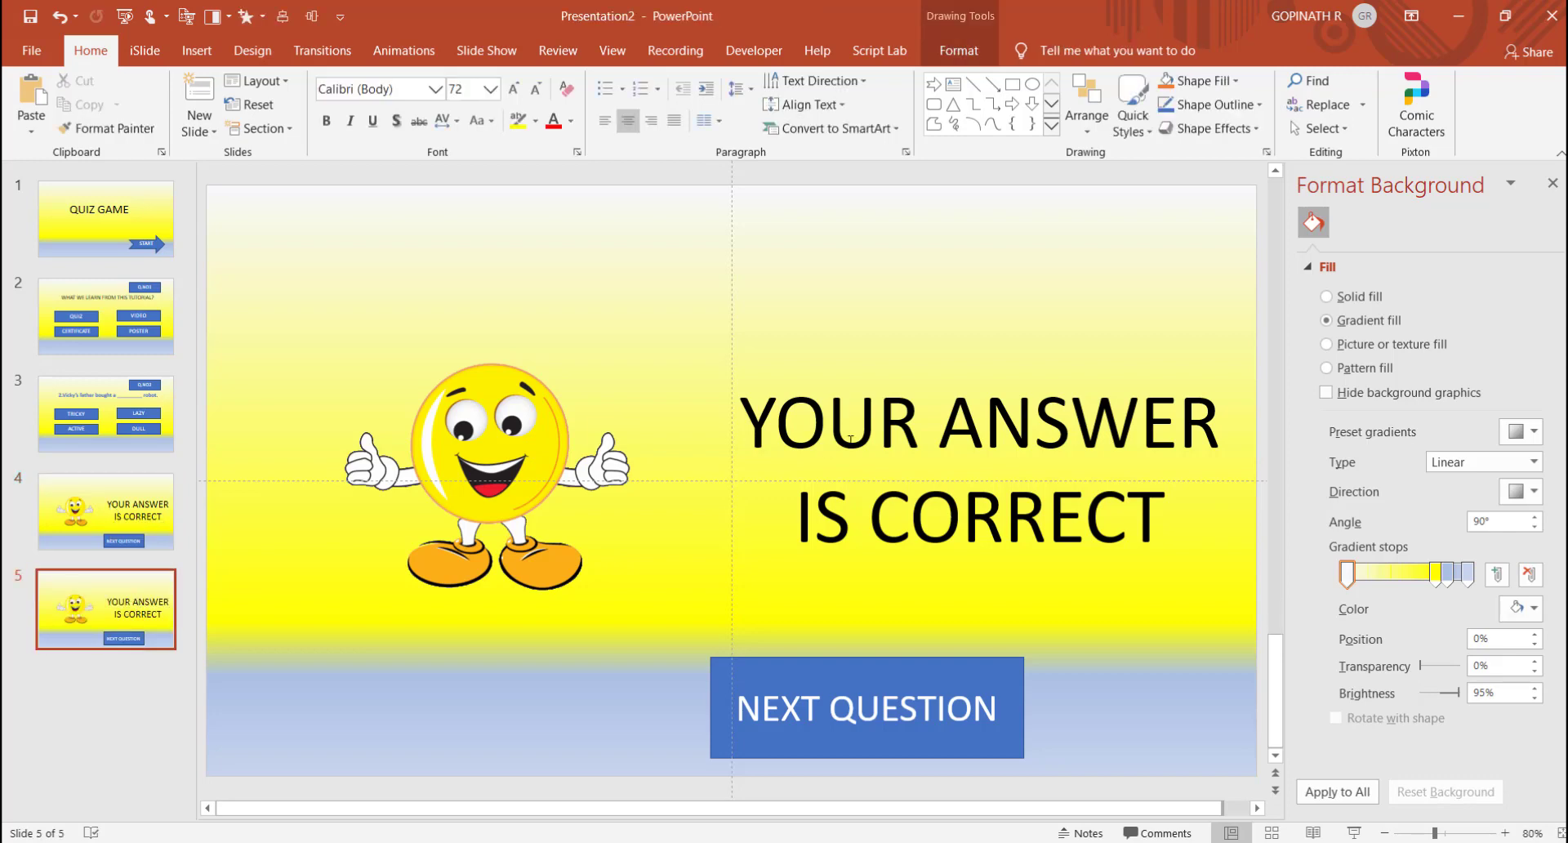
{"action": "left_click", "coordinate": [883, 513]}
{"action": "key", "text": "Delete"}
{"action": "key", "text": "Delete"}
{"action": "key", "text": "Delete"}
{"action": "key", "text": "Delete"}
{"action": "key", "text": "Delete"}
{"action": "key", "text": "Delete"}
{"action": "key", "text": "Delete"}
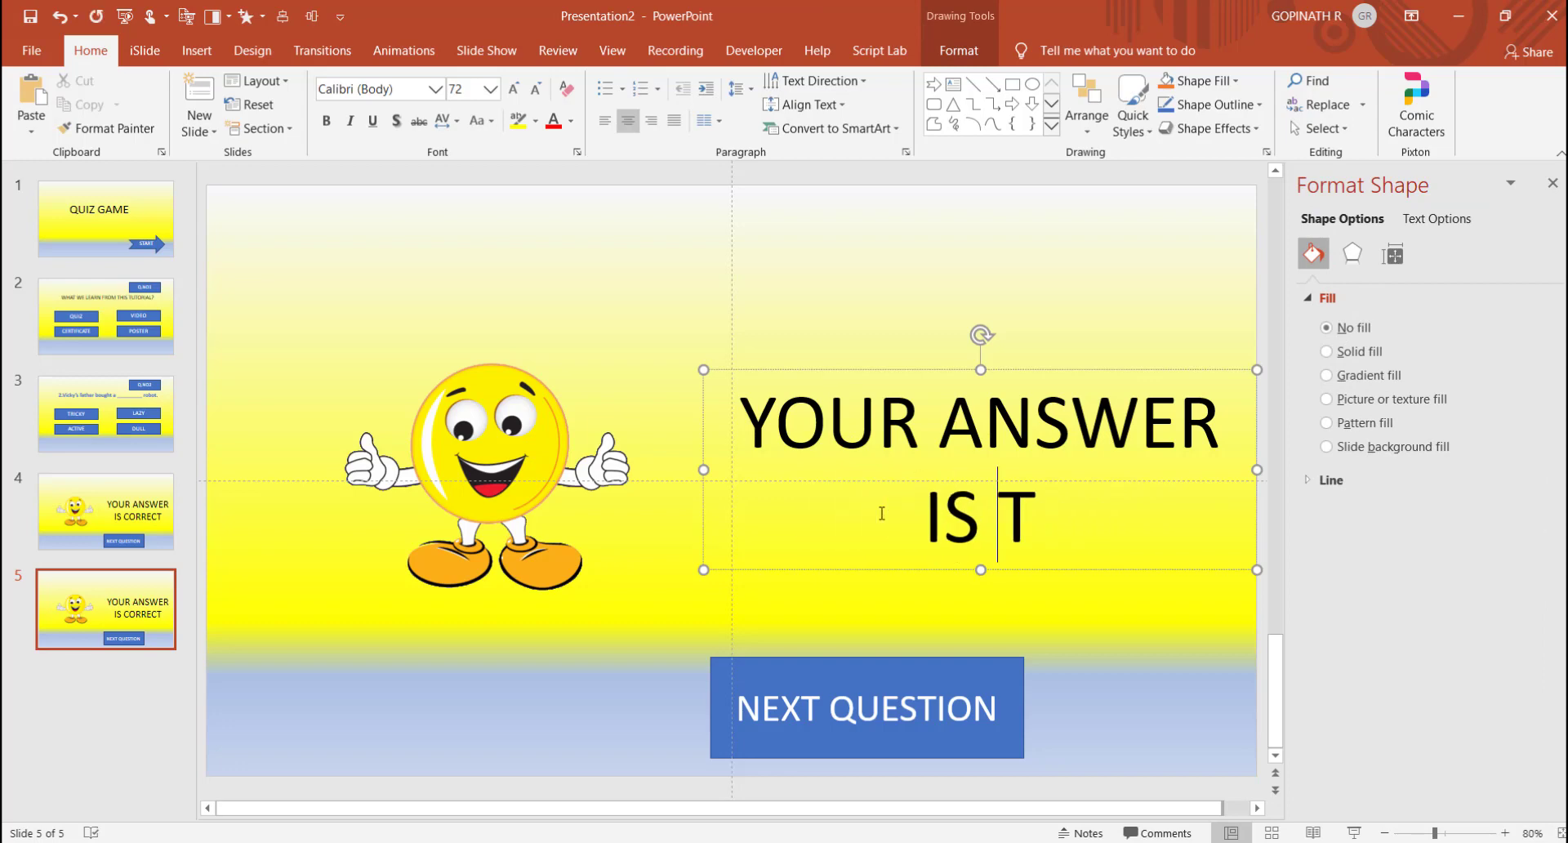
{"action": "type", "text": "WRONG"}
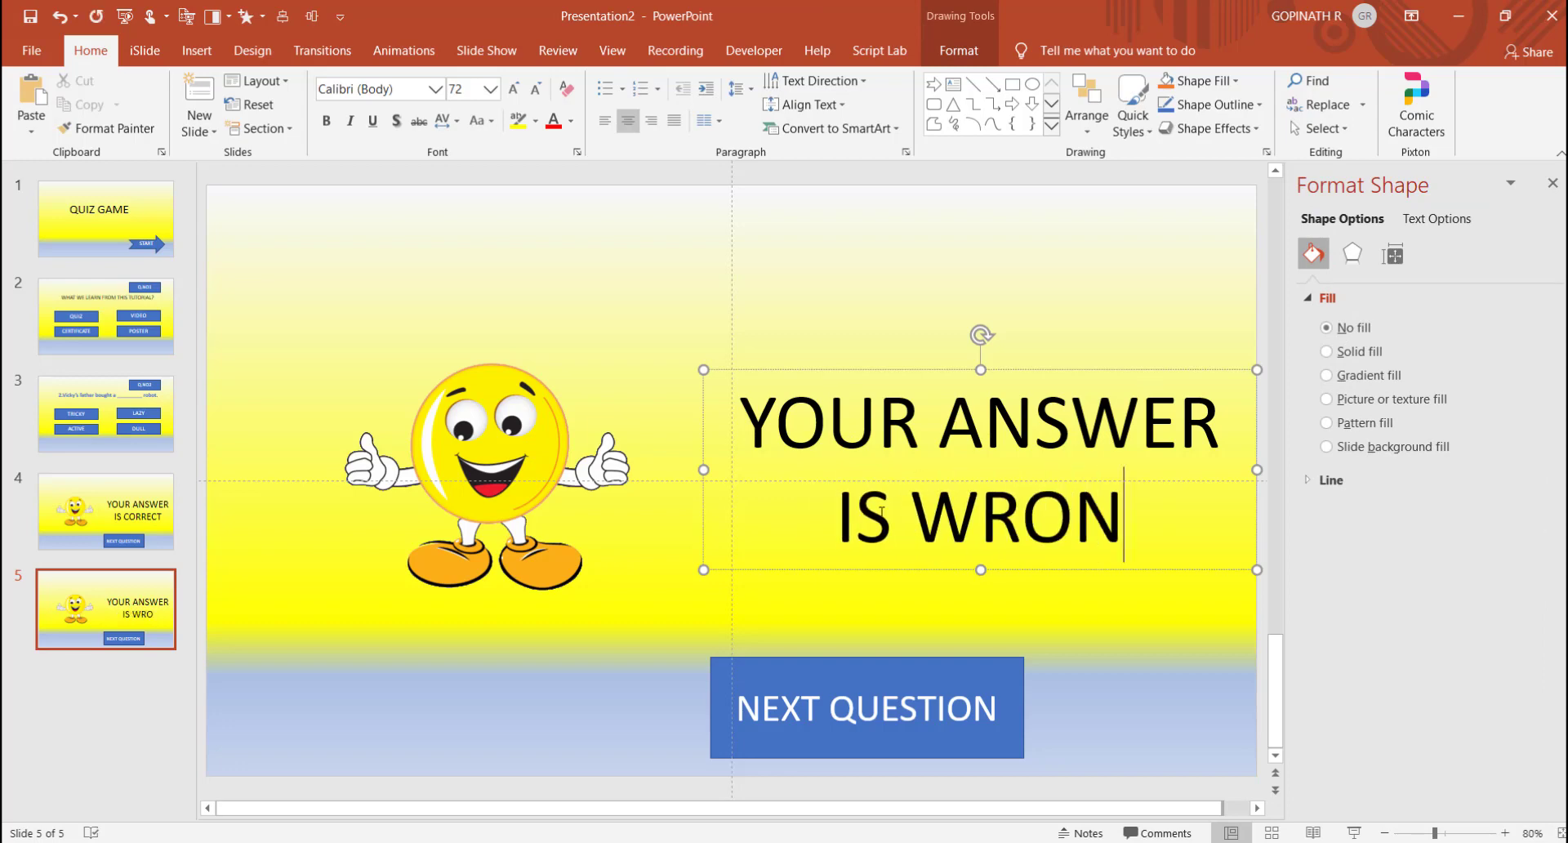
{"action": "left_click", "coordinate": [580, 477]}
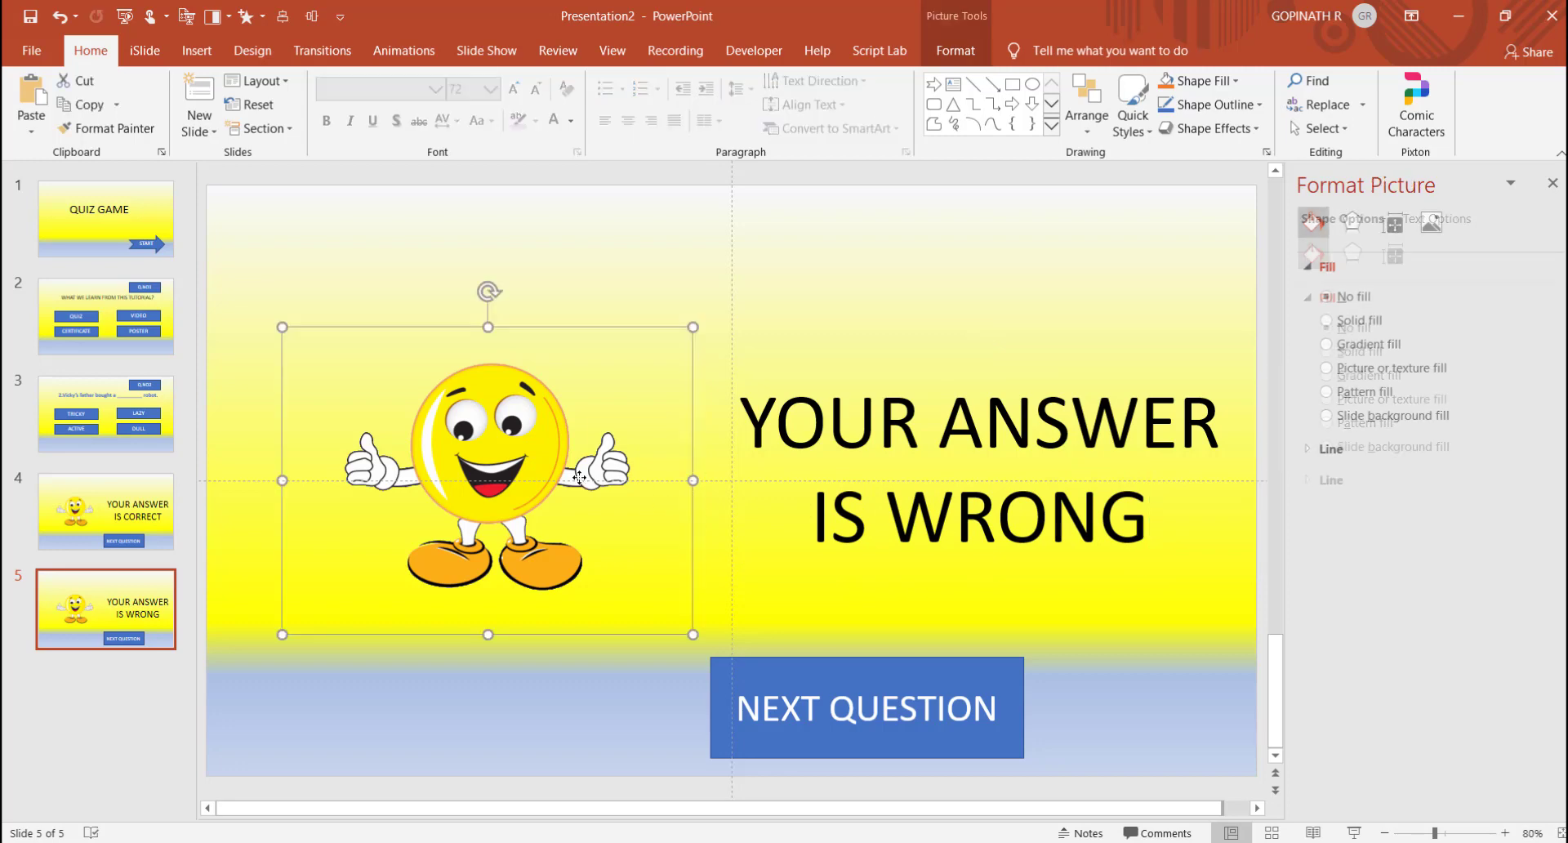
{"action": "key", "text": "Delete"}
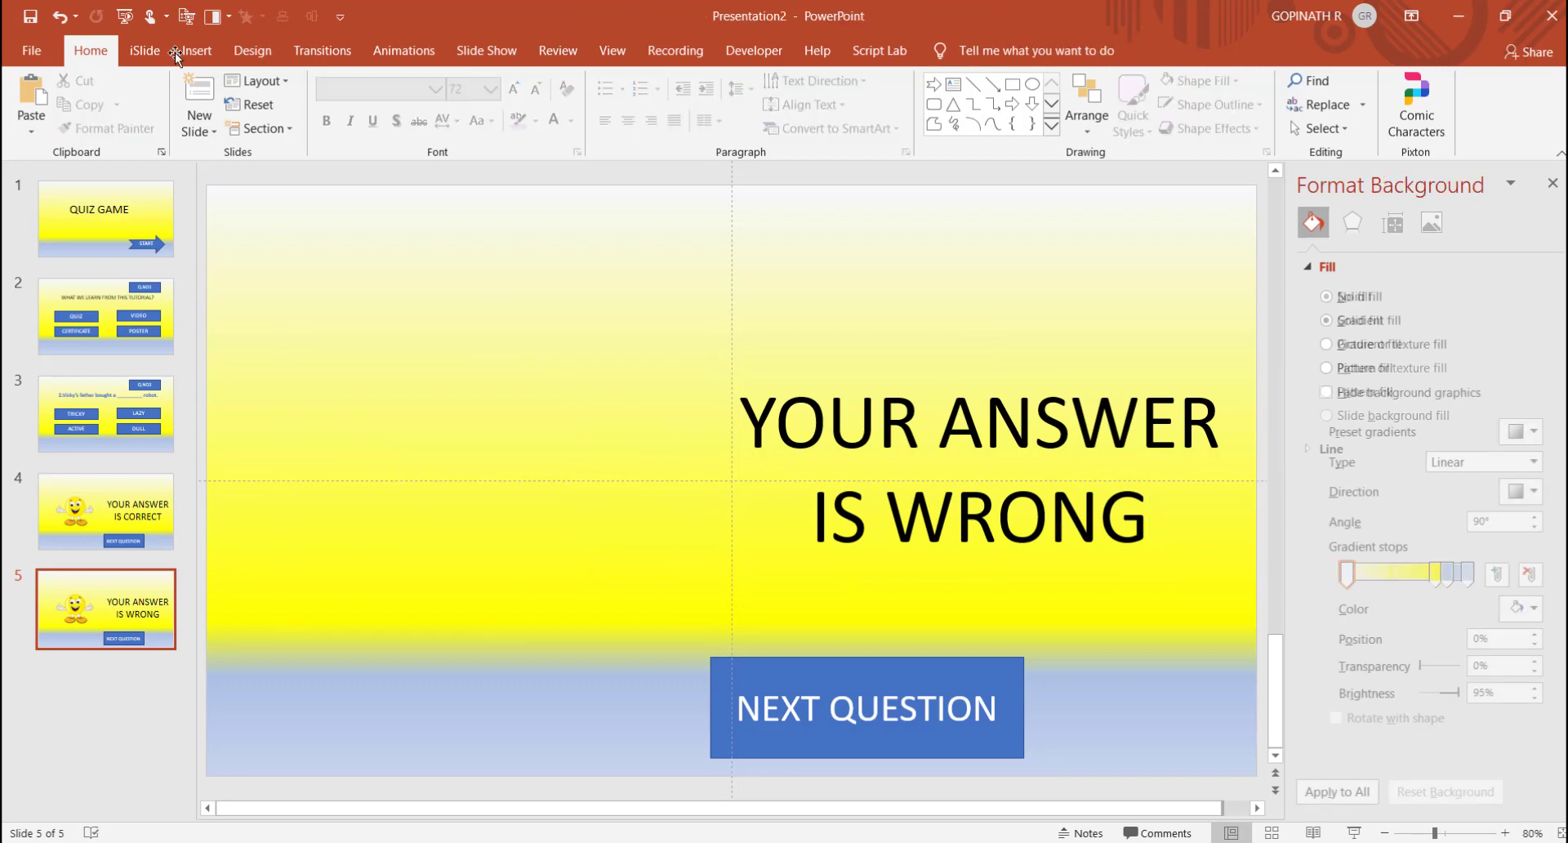
Step: Insert the sad crying emoji picture from this device onto slide 5
{"action": "left_click", "coordinate": [196, 50]}
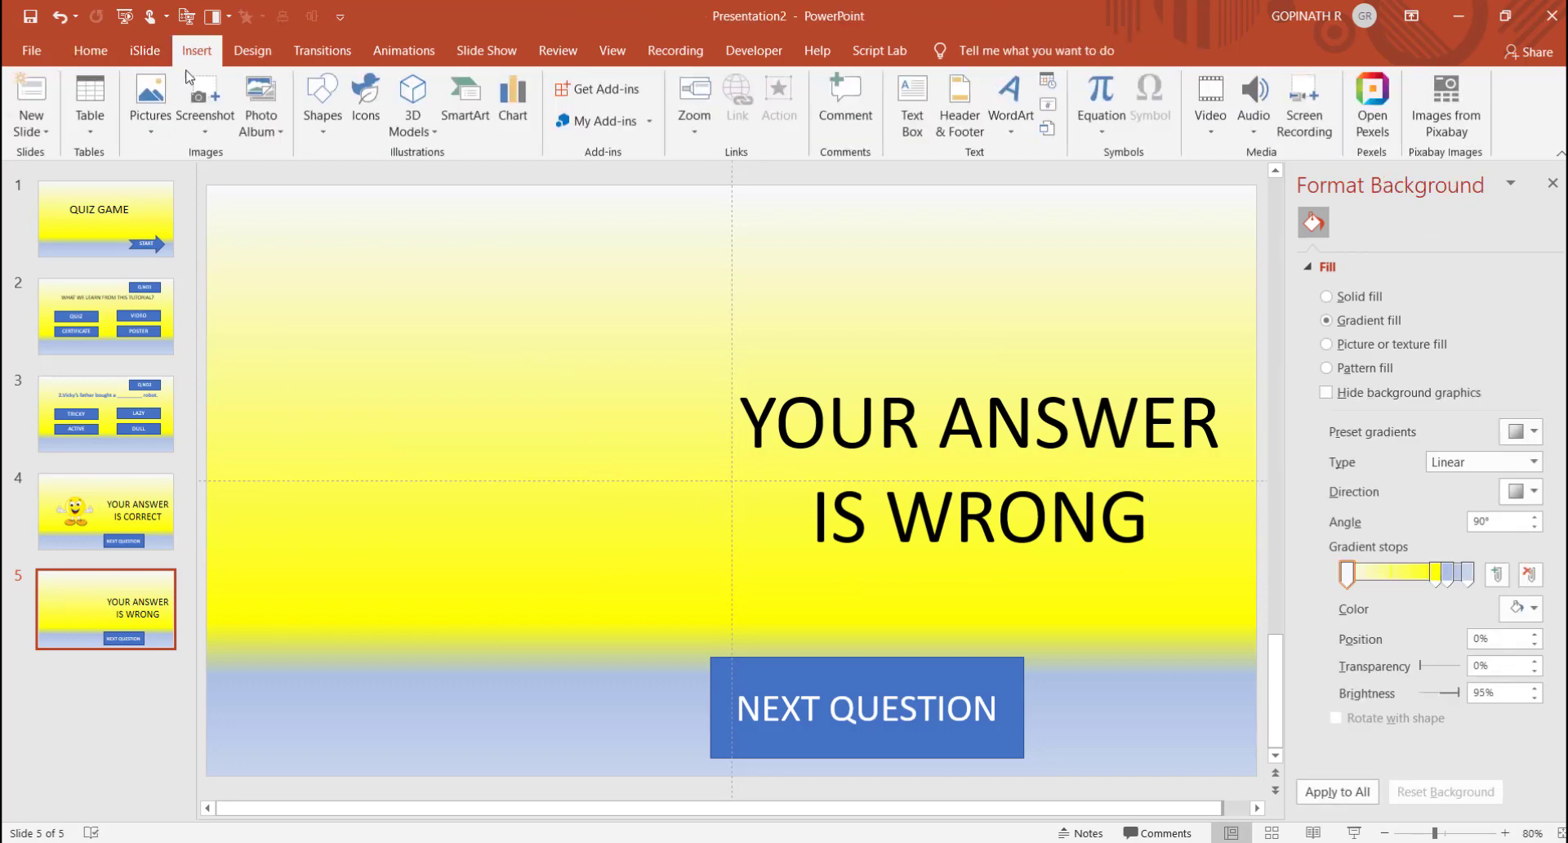
{"action": "left_click", "coordinate": [149, 107]}
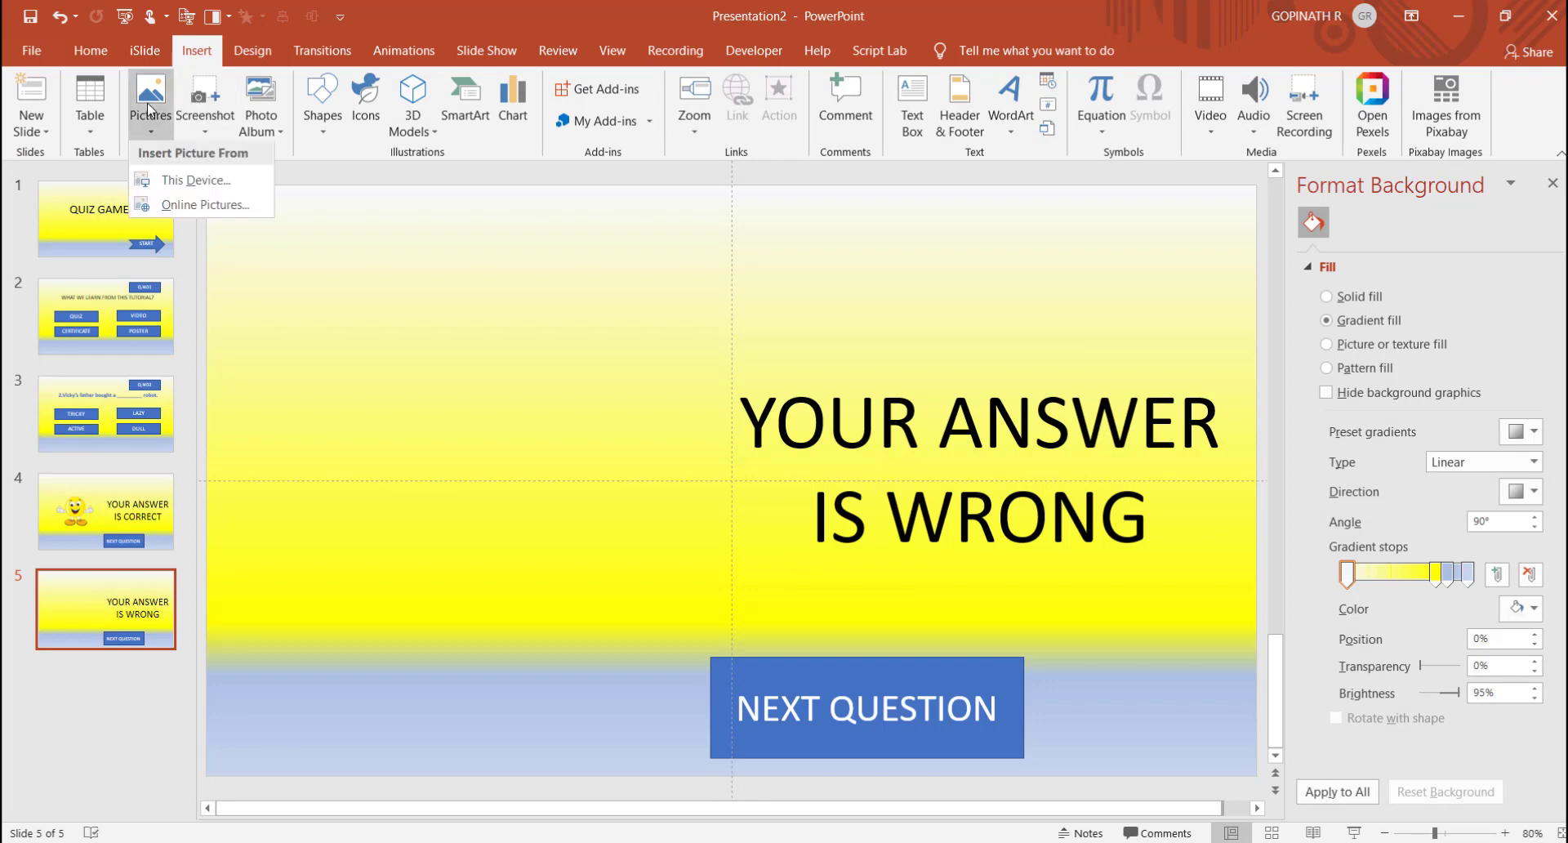
{"action": "left_click", "coordinate": [210, 187]}
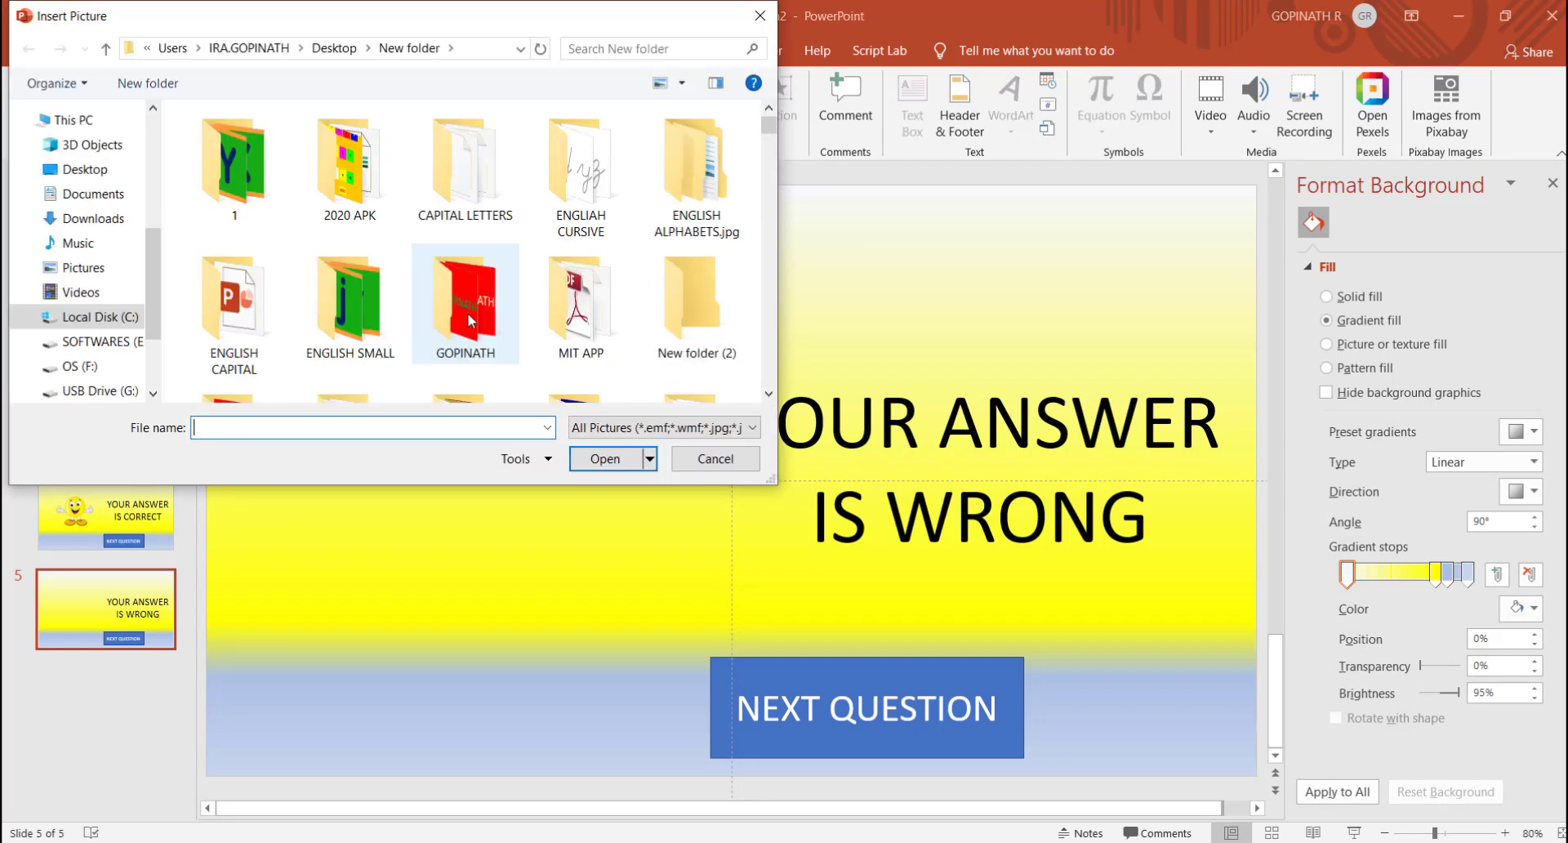
{"action": "scroll", "coordinate": [470, 321], "scroll_direction": "down", "scroll_amount": 1}
{"action": "key", "text": "Down"}
{"action": "key", "text": "Down"}
{"action": "key", "text": "Down"}
{"action": "key", "text": "Down"}
{"action": "key", "text": "Down"}
{"action": "key", "text": "Down"}
{"action": "key", "text": "Down"}
{"action": "key", "text": "Down"}
{"action": "key", "text": "Down"}
{"action": "key", "text": "Down"}
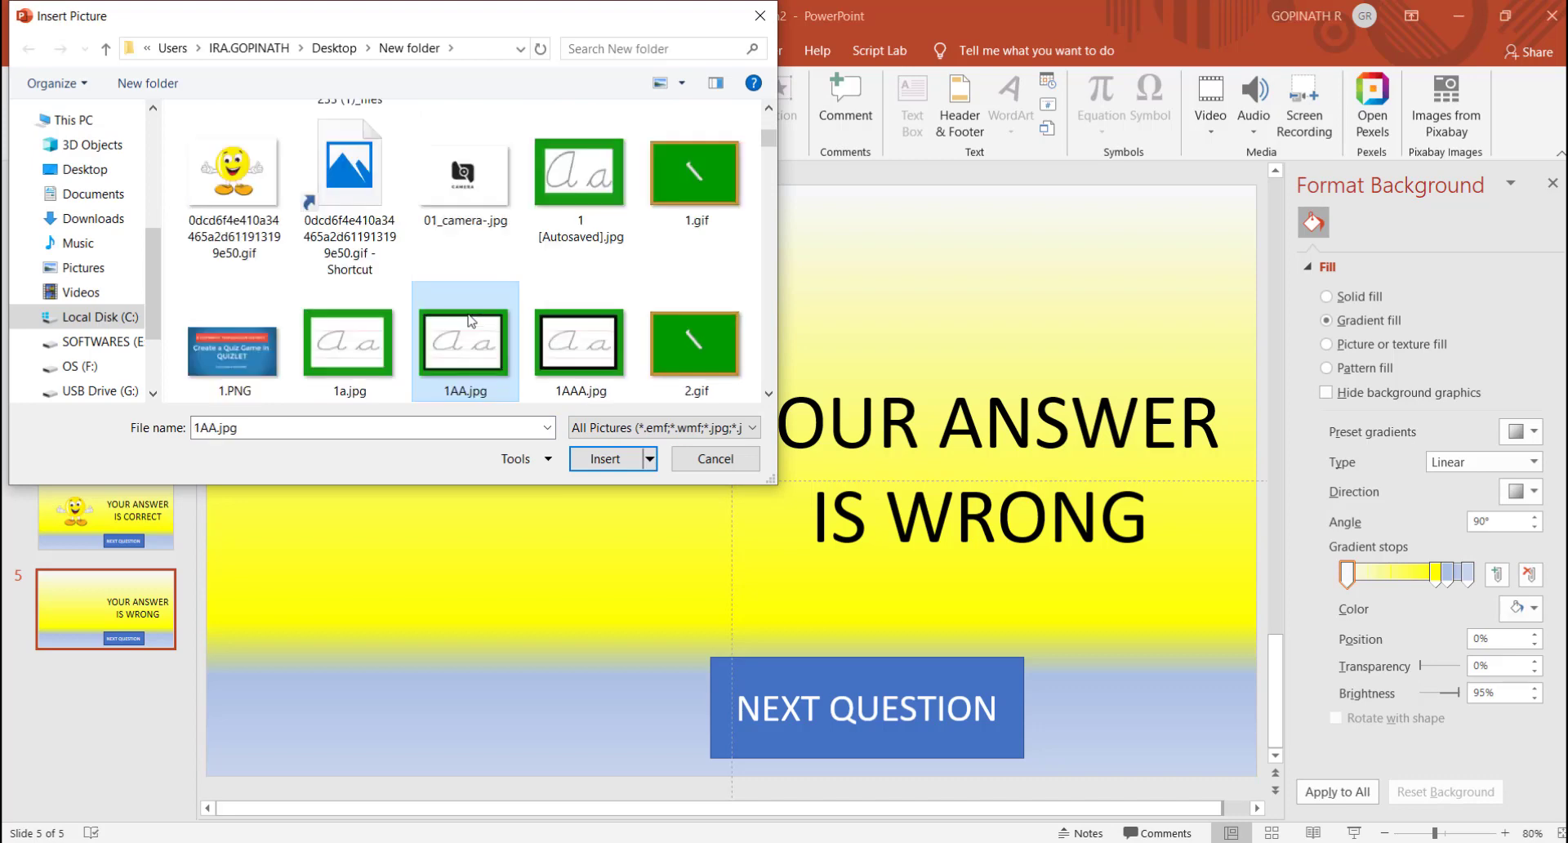
{"action": "key", "text": "Down"}
{"action": "key", "text": "Down"}
{"action": "key", "text": "Down"}
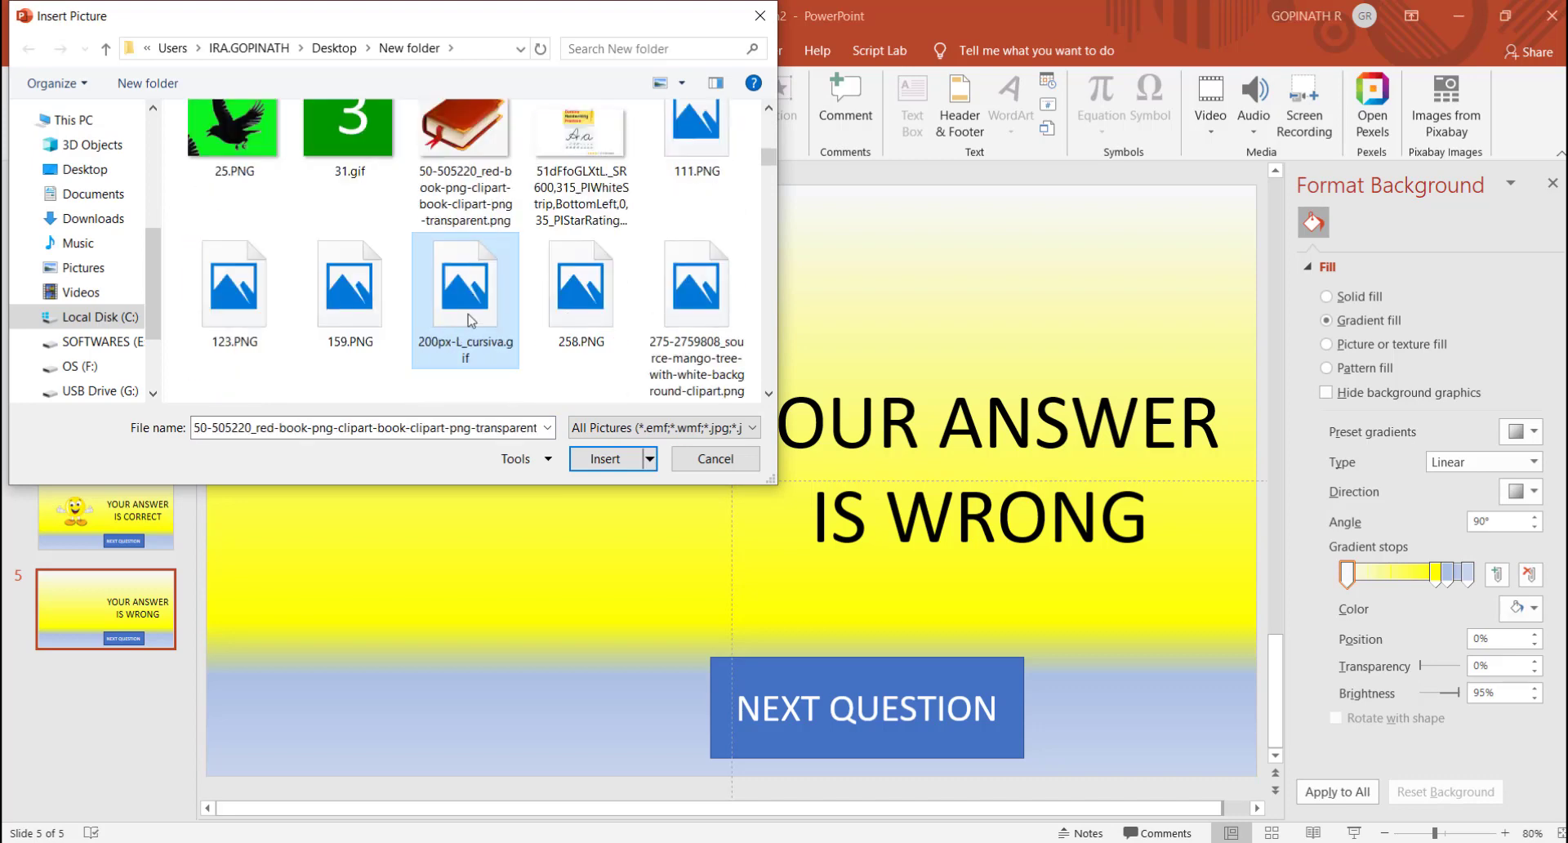
{"action": "key", "text": "Down"}
{"action": "key", "text": "Up"}
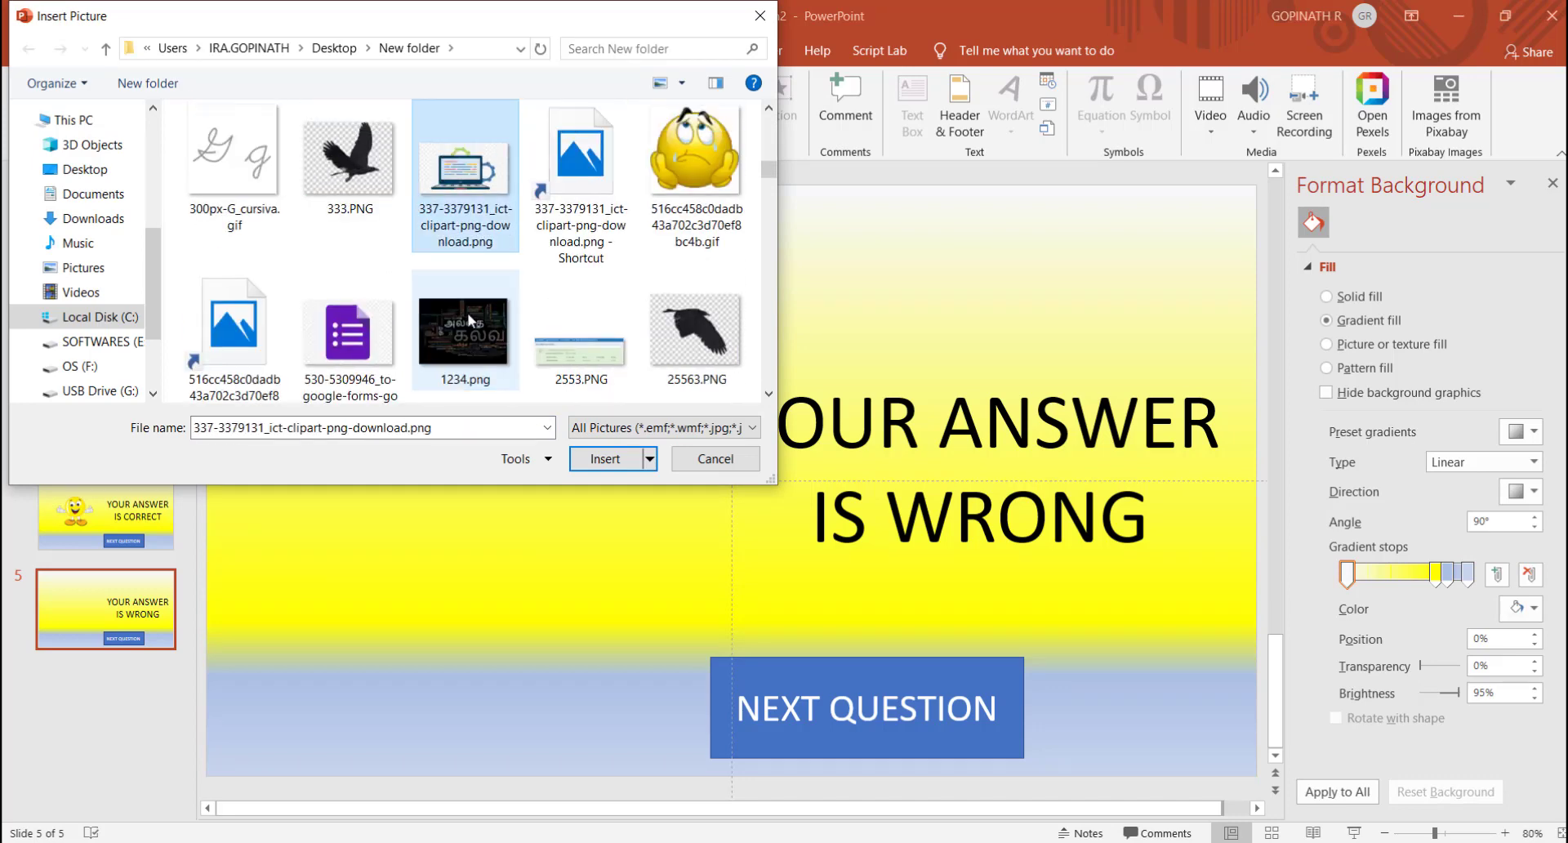
{"action": "left_click", "coordinate": [676, 206]}
{"action": "left_click", "coordinate": [605, 458]}
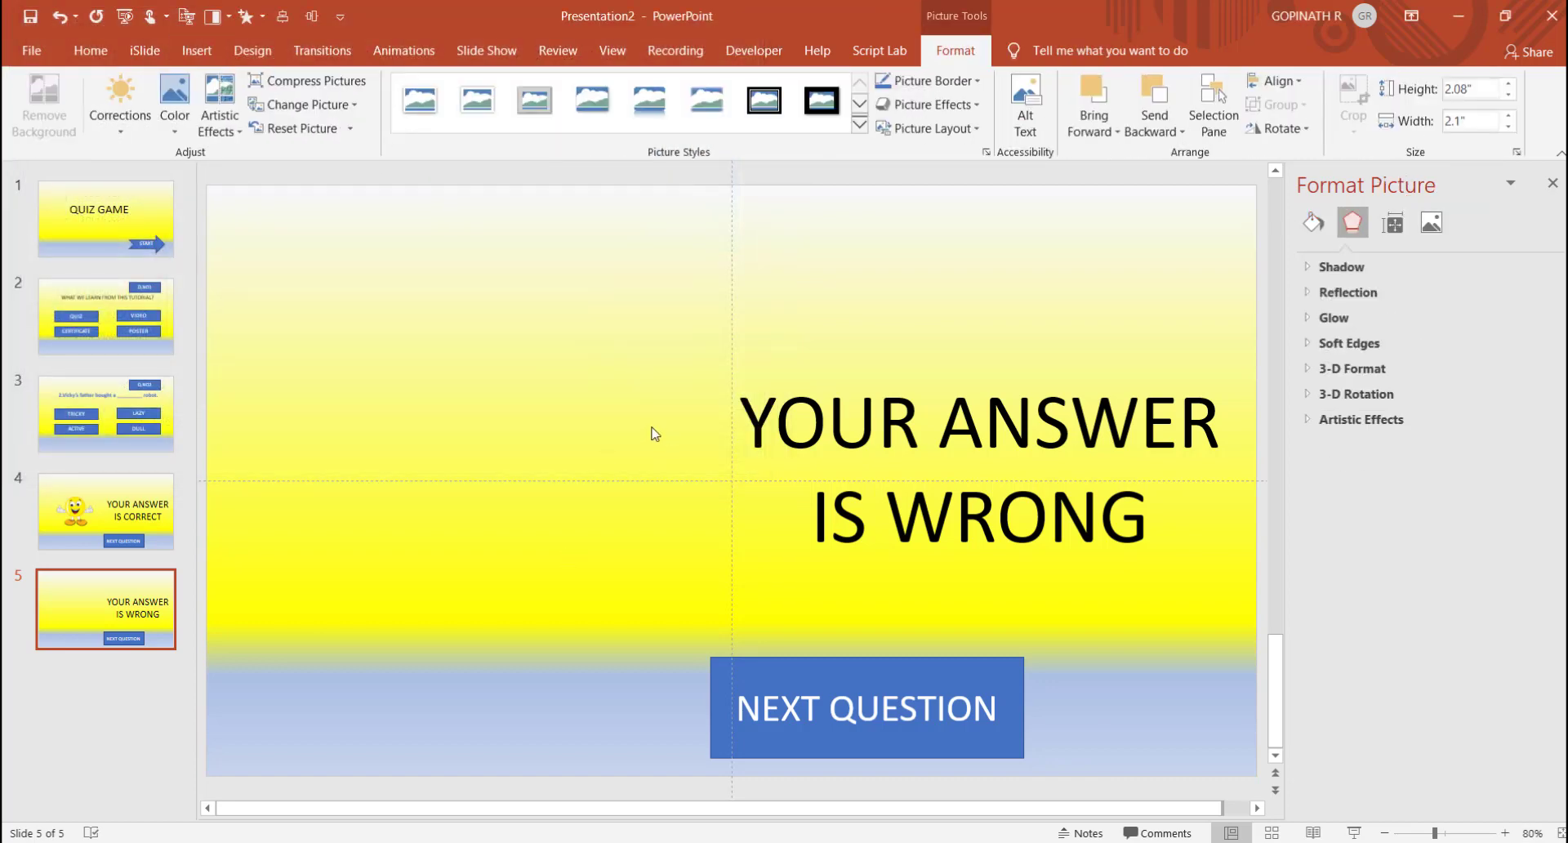
Step: Move the emoji to the slide's left and enlarge it to about 4.2 inches
{"action": "left_click_drag", "start_coordinate": [659, 478], "coordinate": [400, 466]}
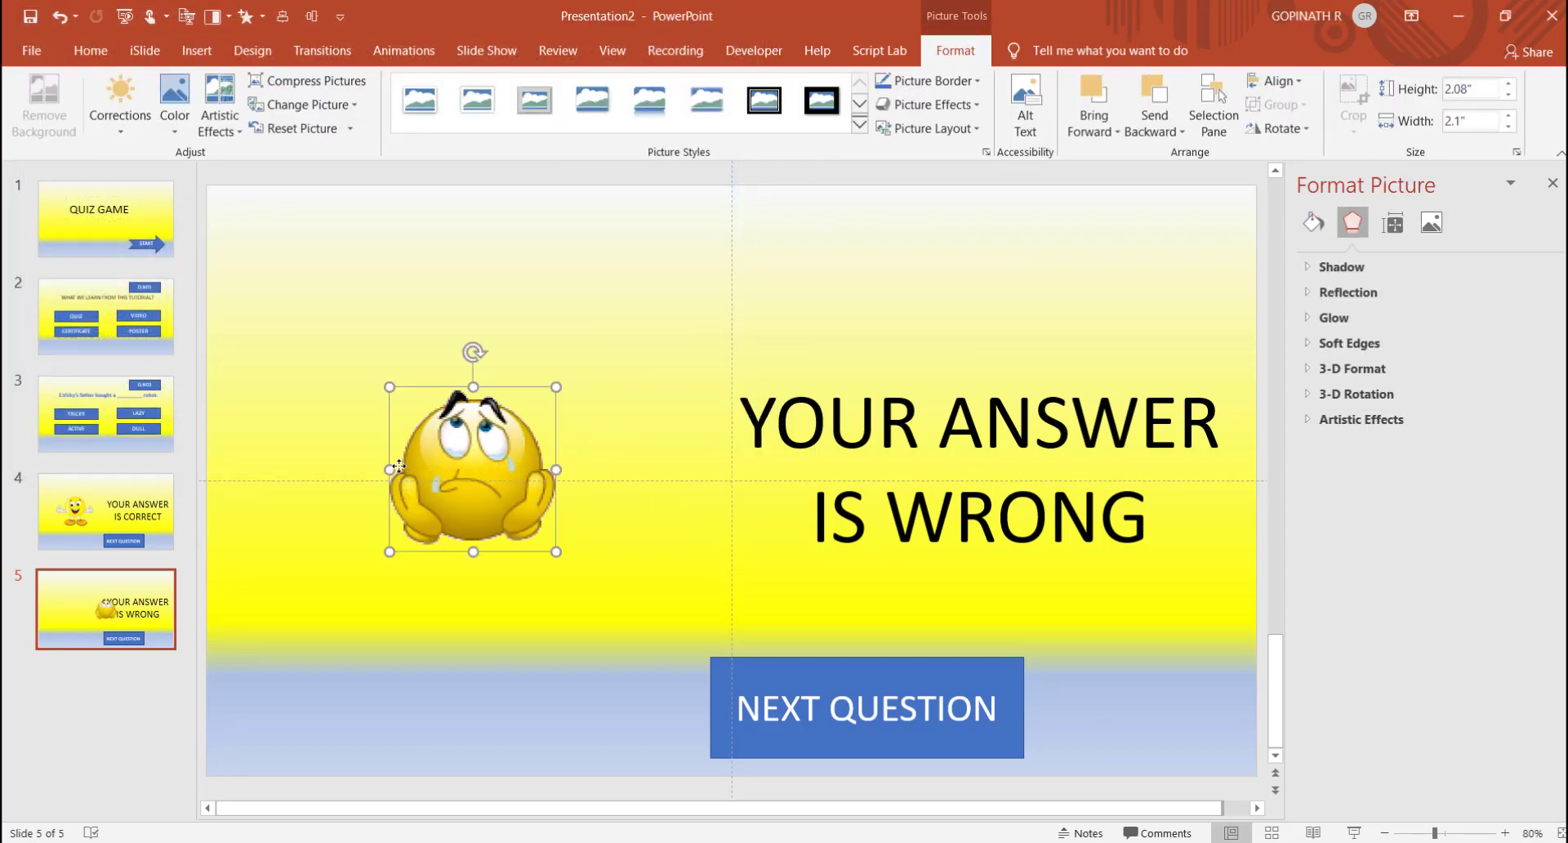
{"action": "left_click_drag", "start_coordinate": [555, 388], "coordinate": [665, 330]}
{"action": "left_click_drag", "start_coordinate": [389, 554], "coordinate": [333, 608]}
{"action": "left_click", "coordinate": [854, 307]}
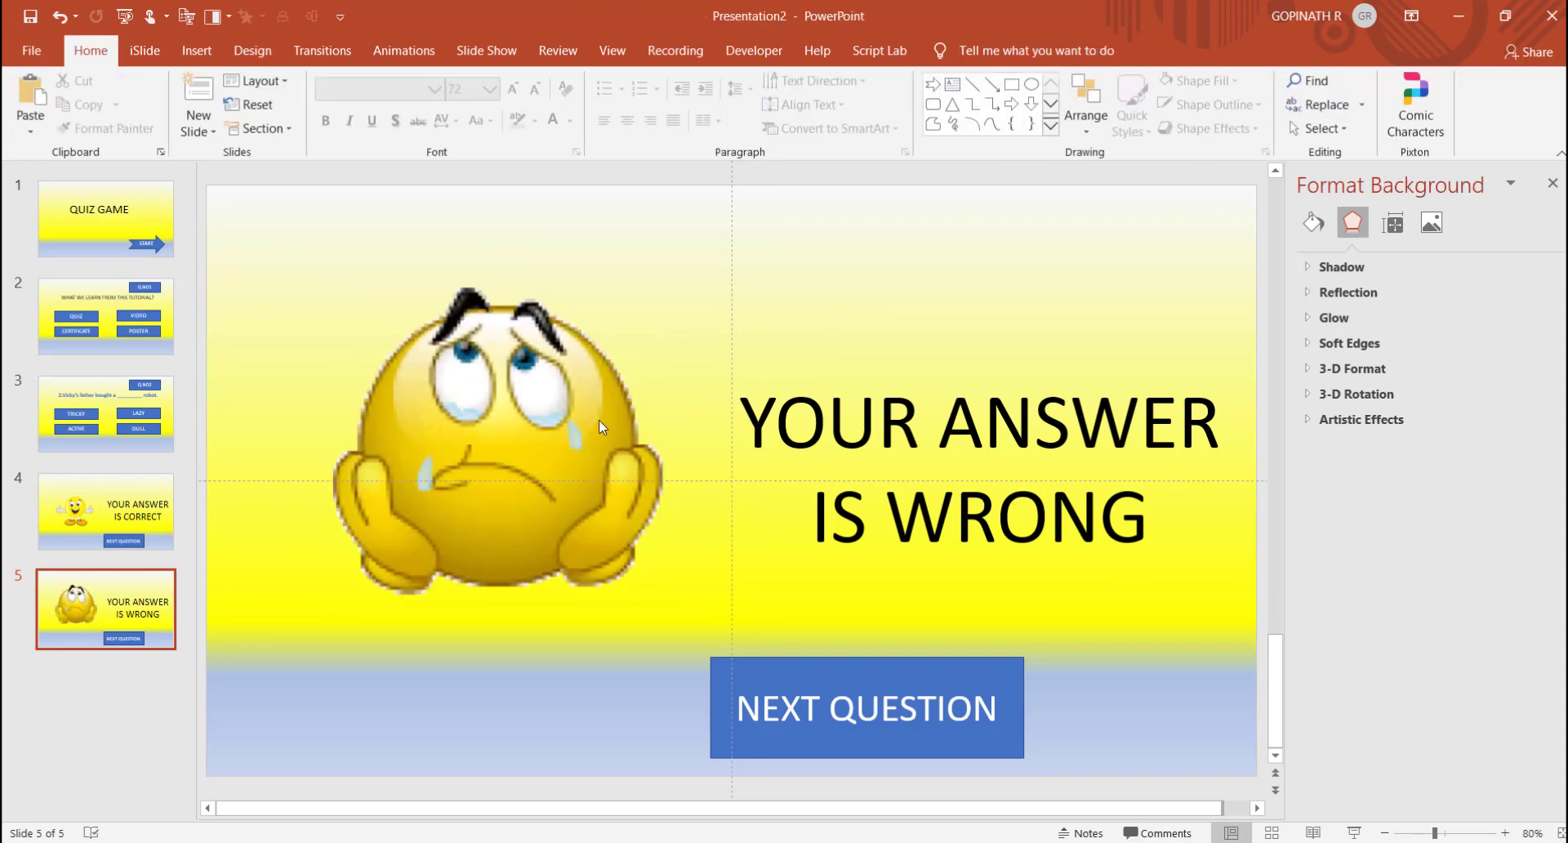
{"action": "left_click", "coordinate": [557, 430]}
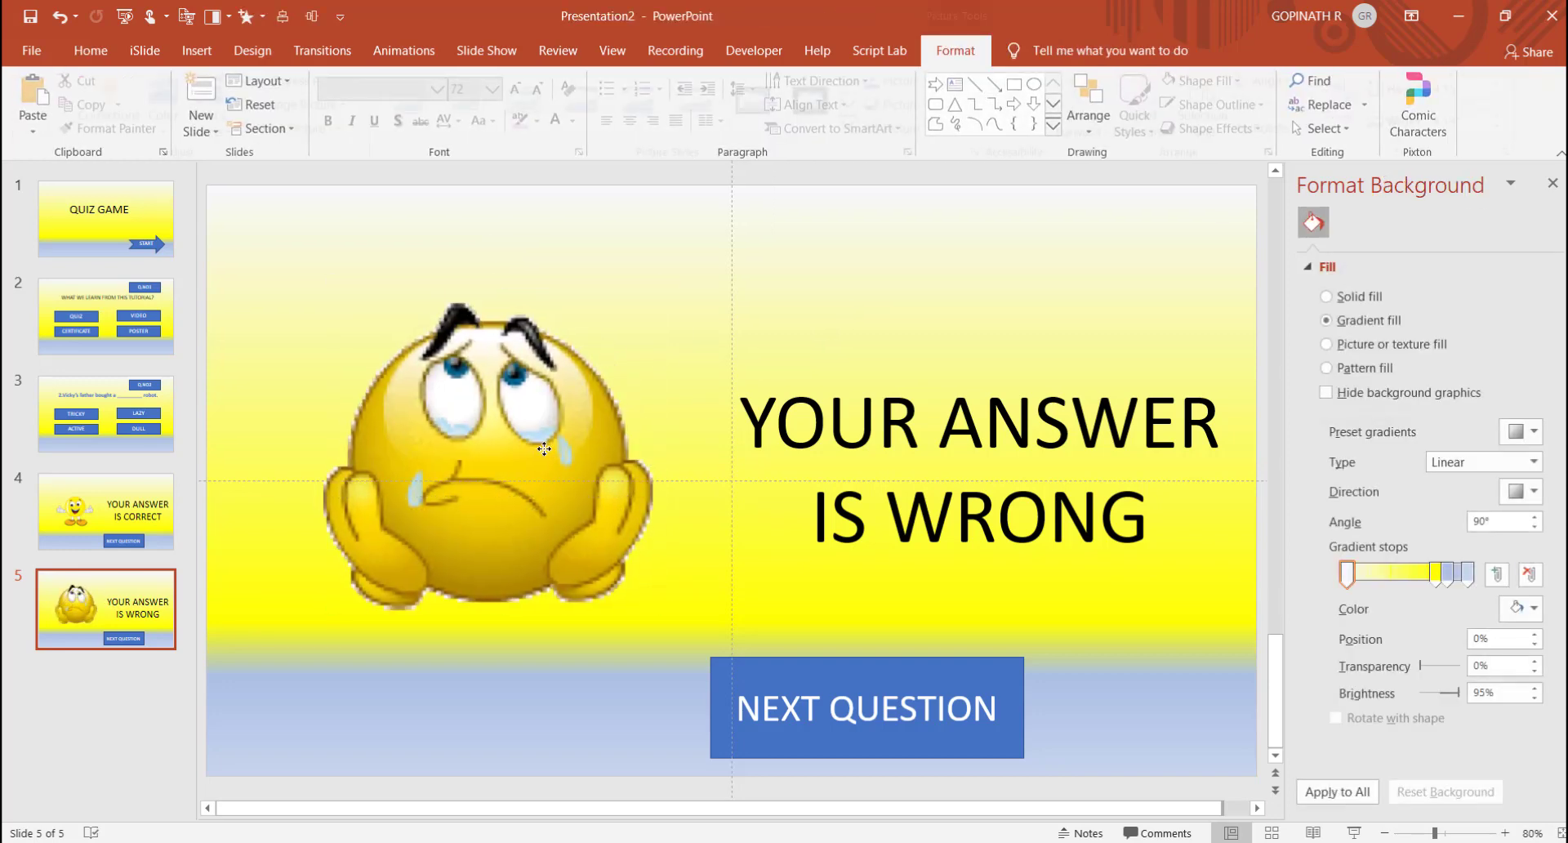
{"action": "left_click", "coordinate": [867, 683]}
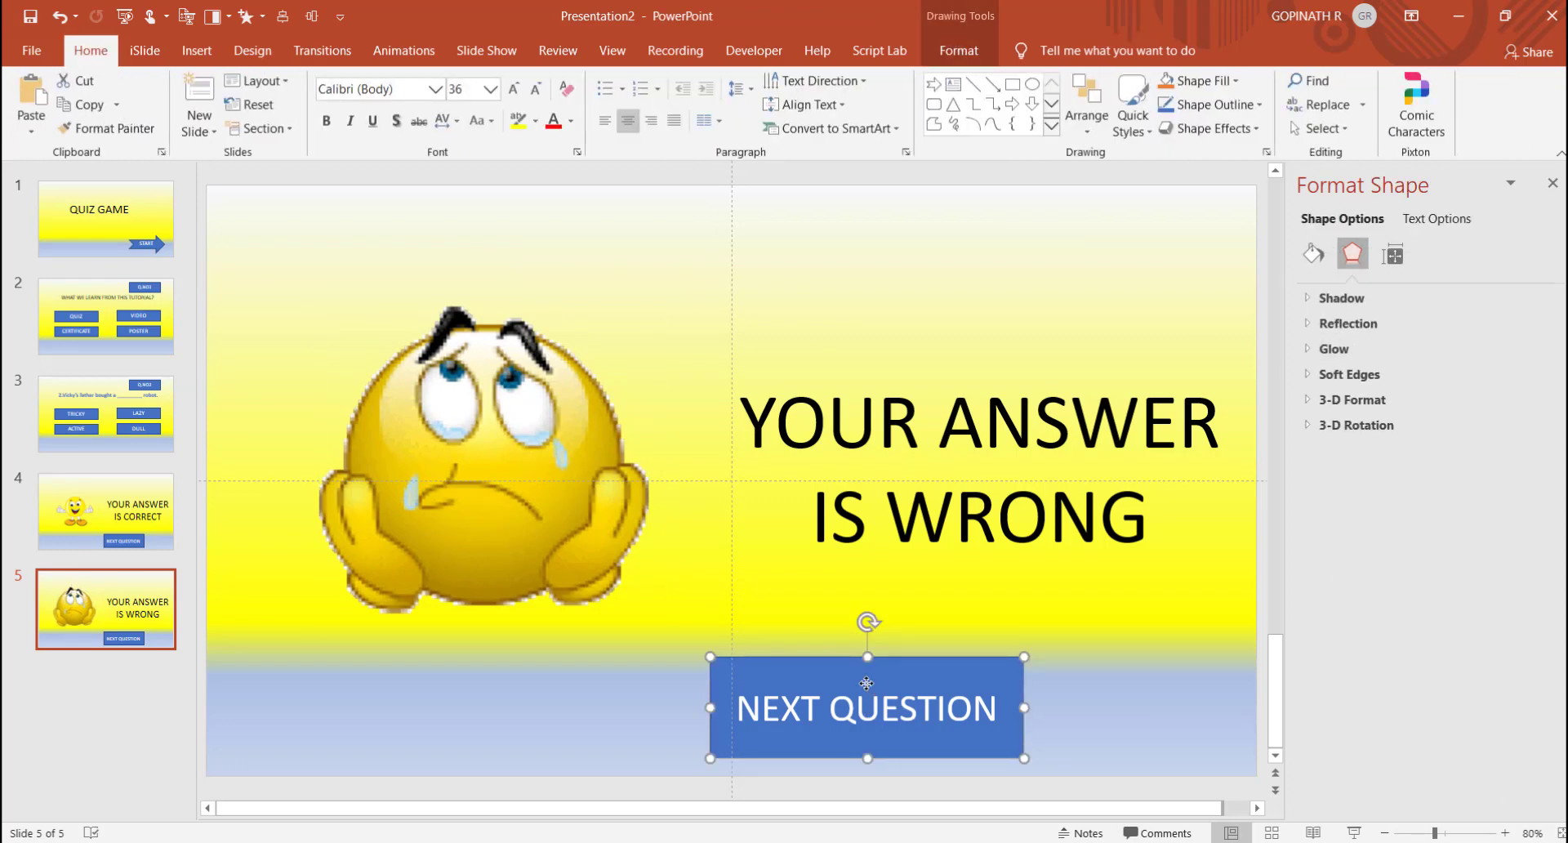
Step: Relabel the wrong-answer button TRY AGAIN, correcting the typo
{"action": "left_click", "coordinate": [856, 707]}
{"action": "key", "text": "ctrl+a"}
{"action": "type", "text": "TRYA AGAIN"}
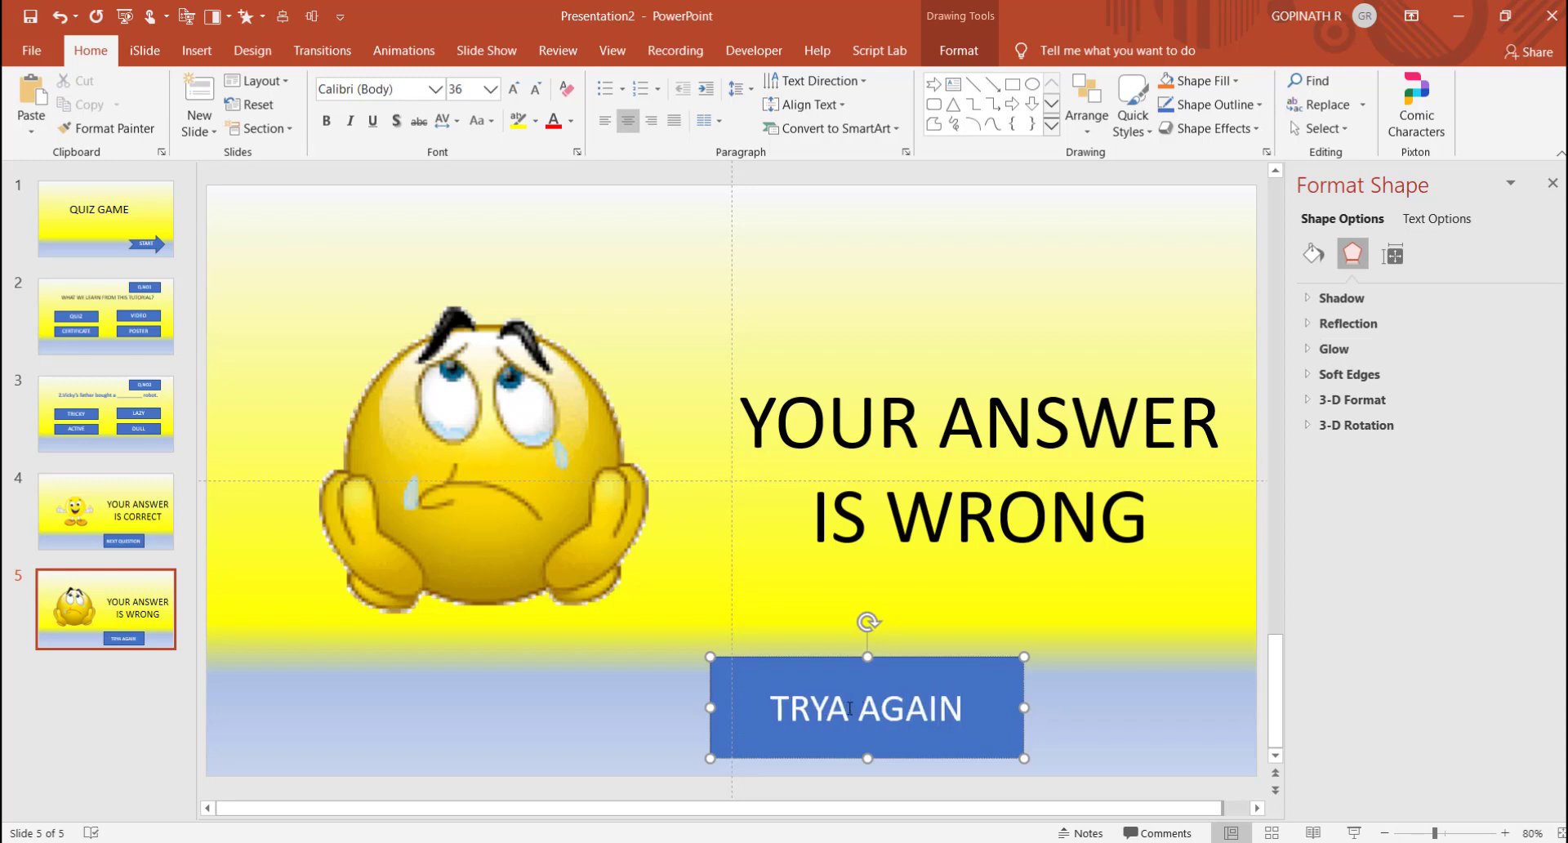
{"action": "key", "text": "BackSpace"}
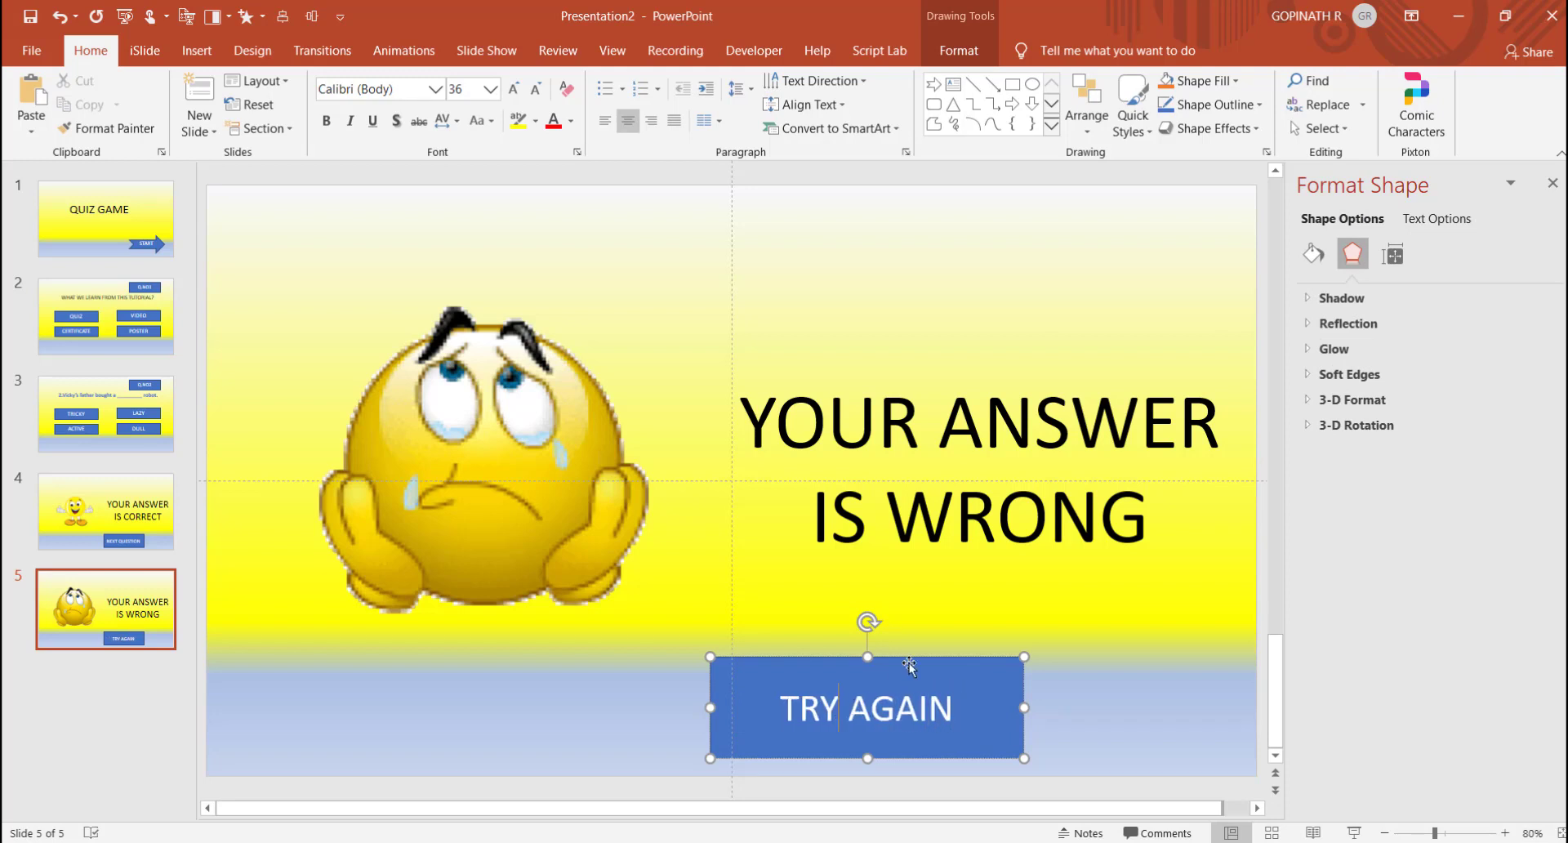
{"action": "left_click", "coordinate": [1019, 626]}
Step: Duplicate the wrong-answer slide 5 as a sixth slide
{"action": "left_click", "coordinate": [137, 319]}
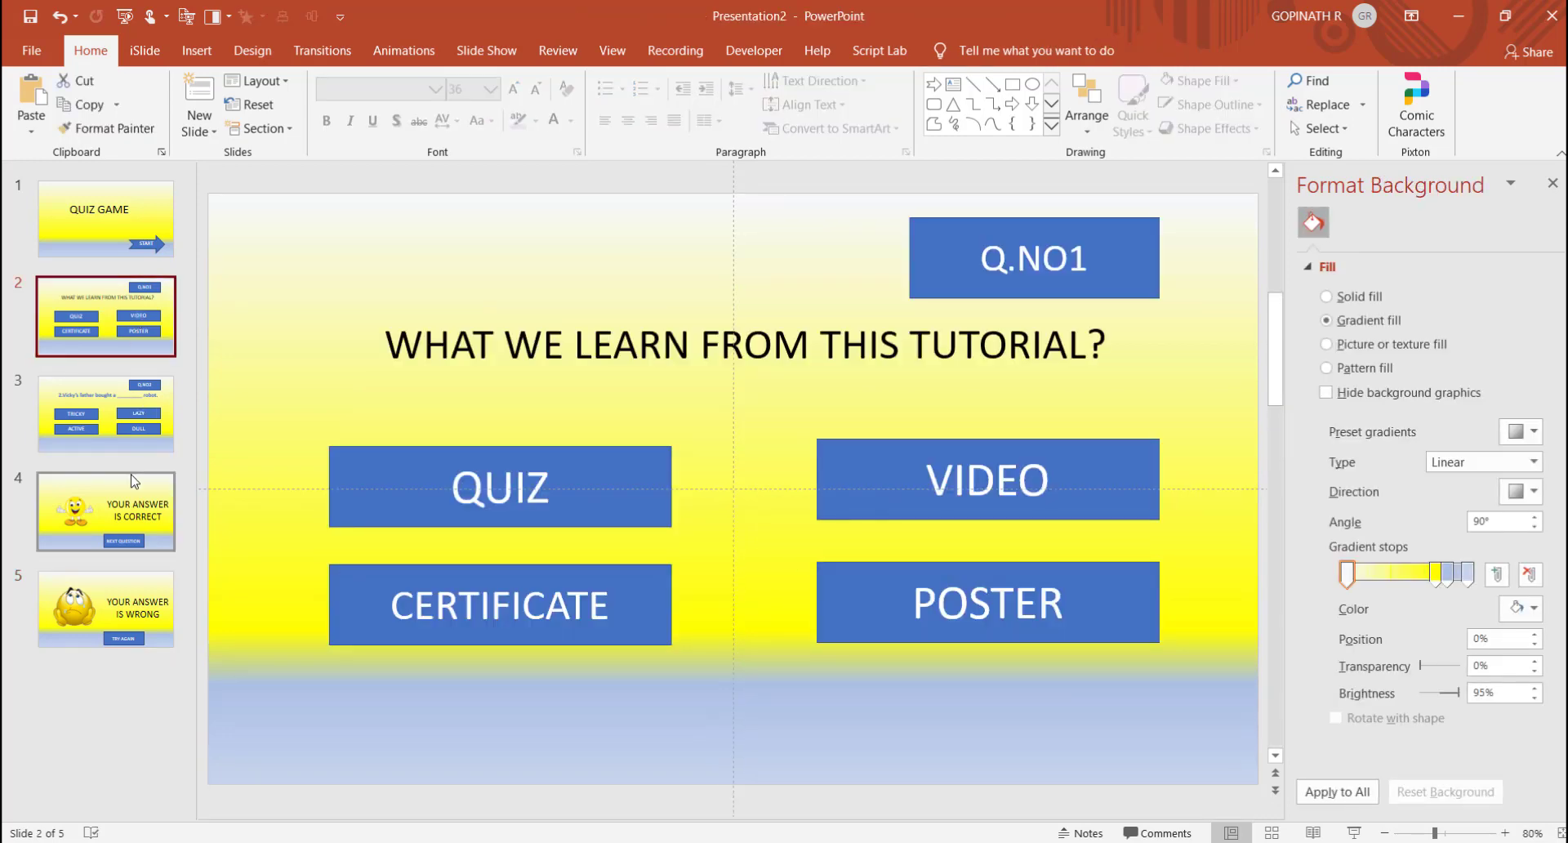
{"action": "left_click", "coordinate": [135, 481]}
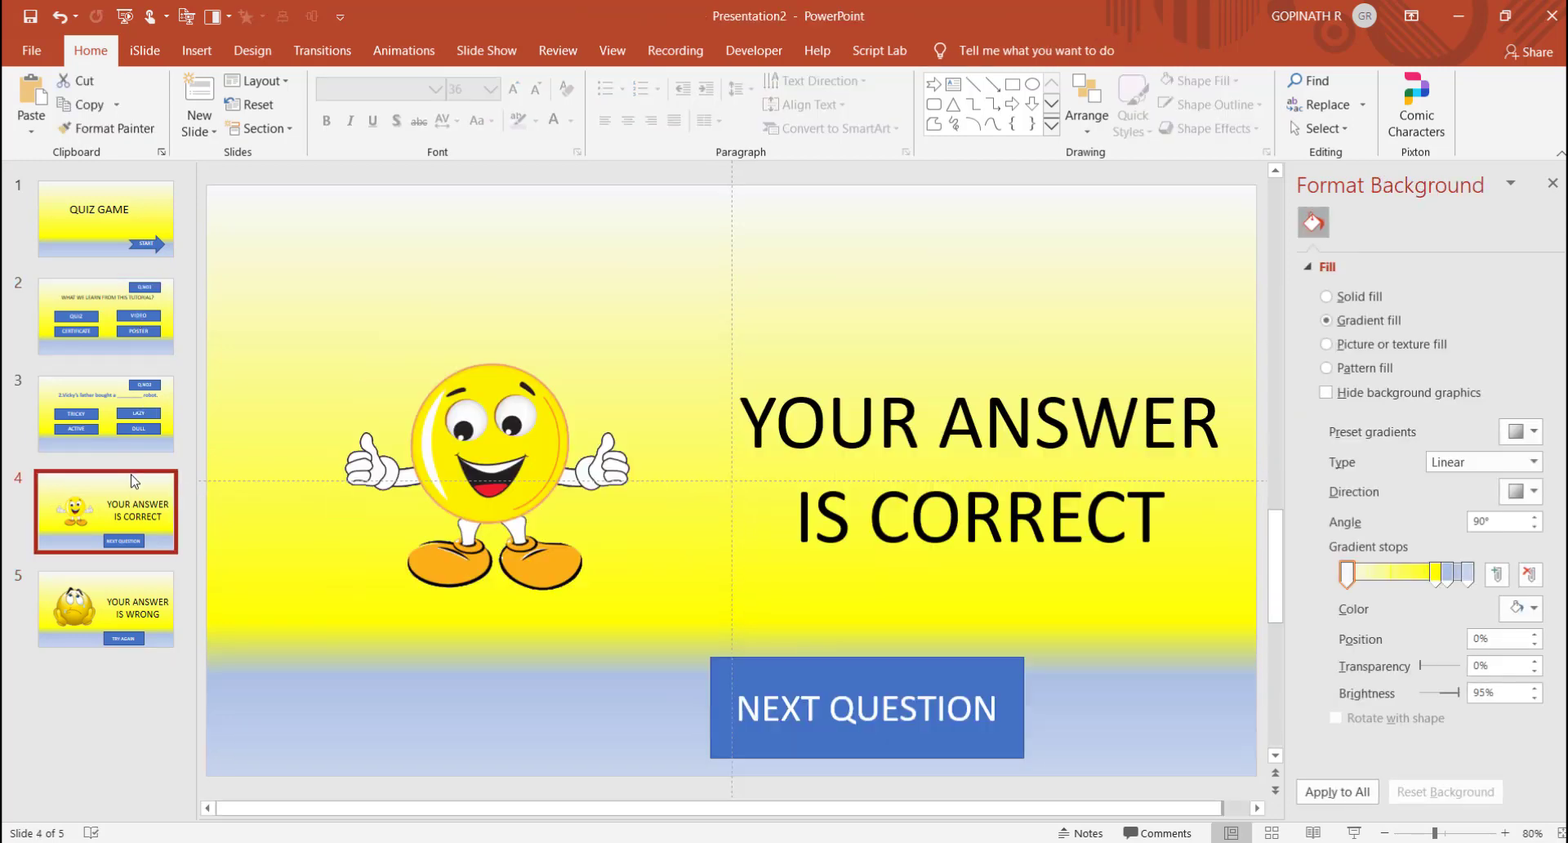
{"action": "left_click", "coordinate": [124, 588]}
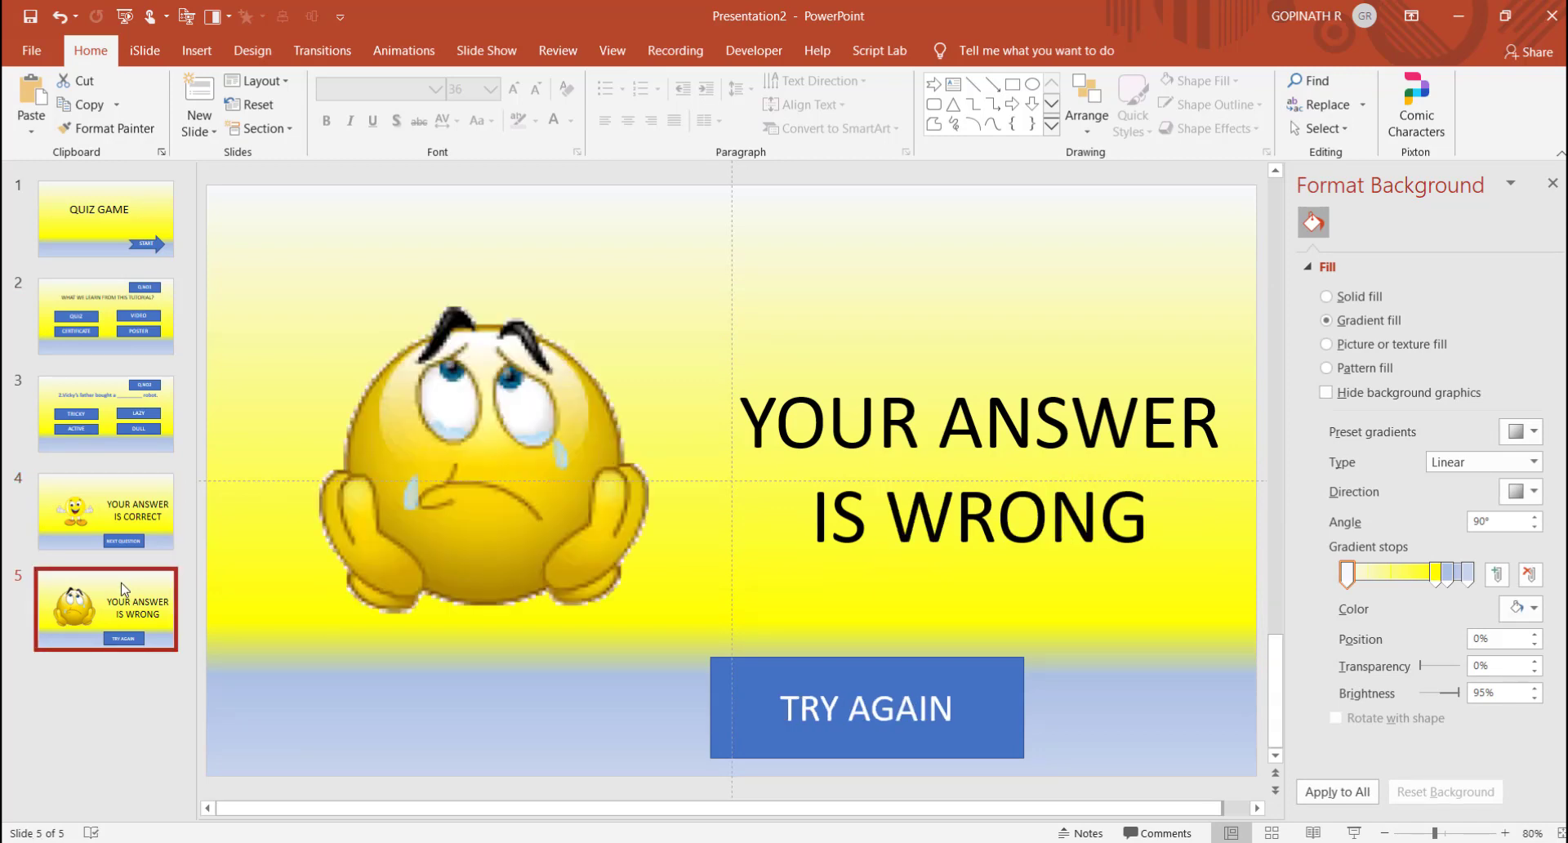
{"action": "left_click", "coordinate": [214, 597]}
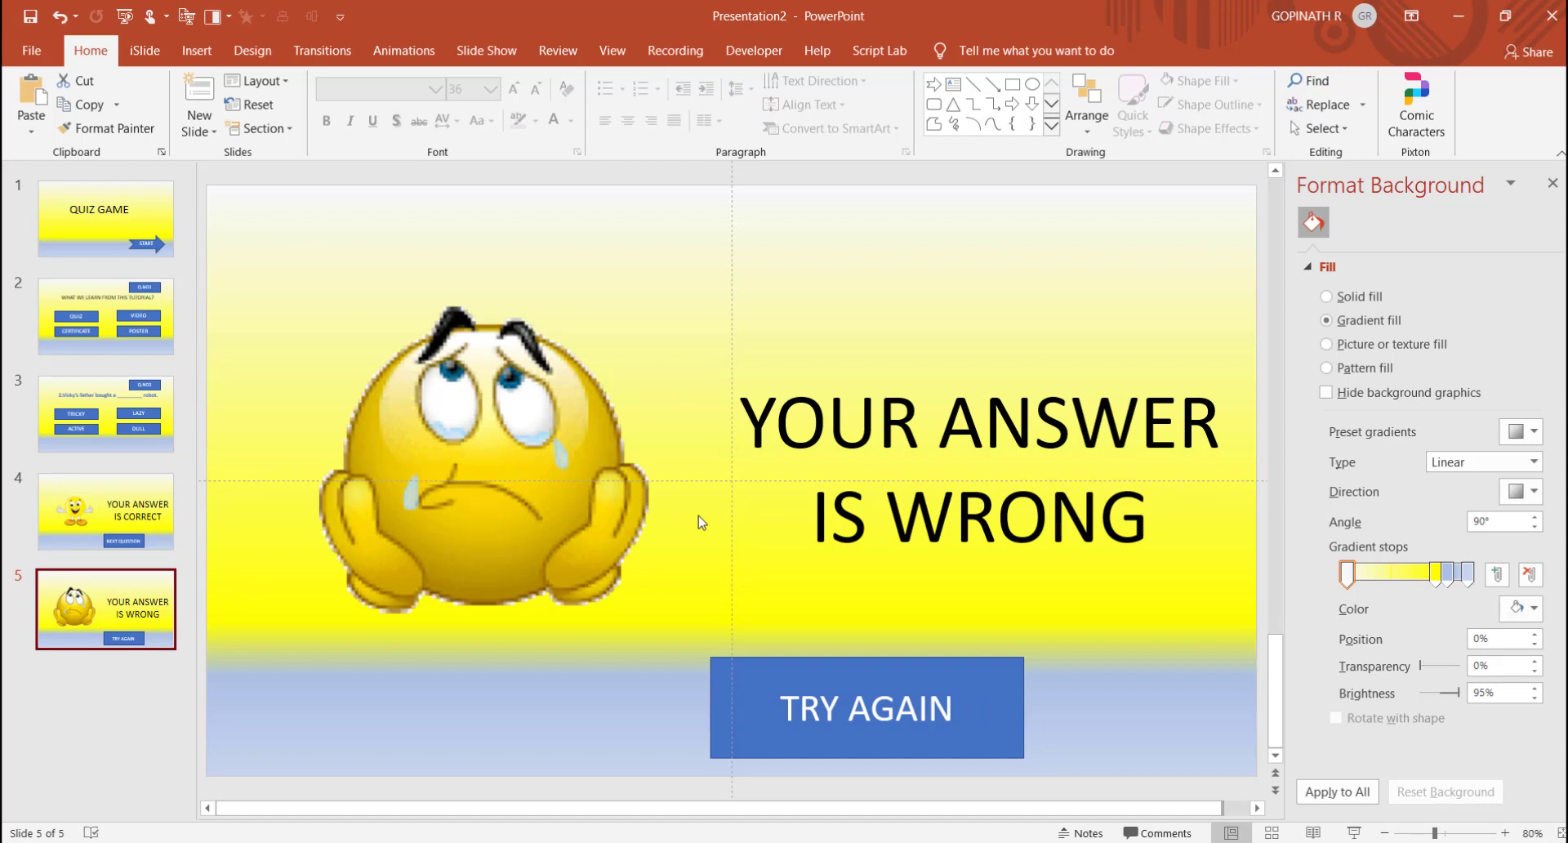
{"action": "key", "text": "ctrl+d"}
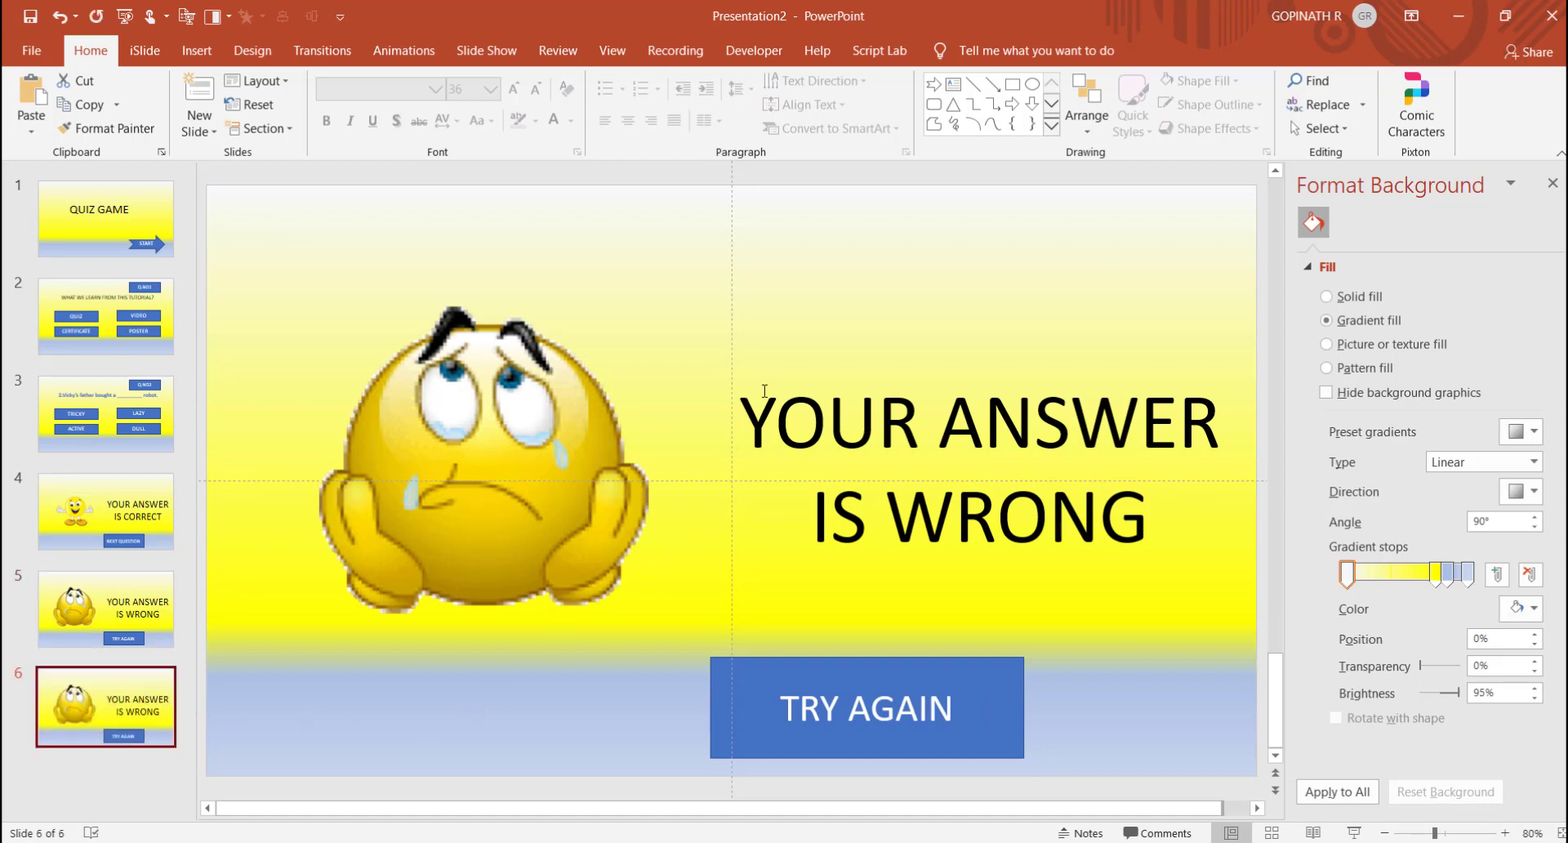
Step: Change slide 6's heading to GAME OVER and delete its crying emoji
{"action": "left_click", "coordinate": [856, 446]}
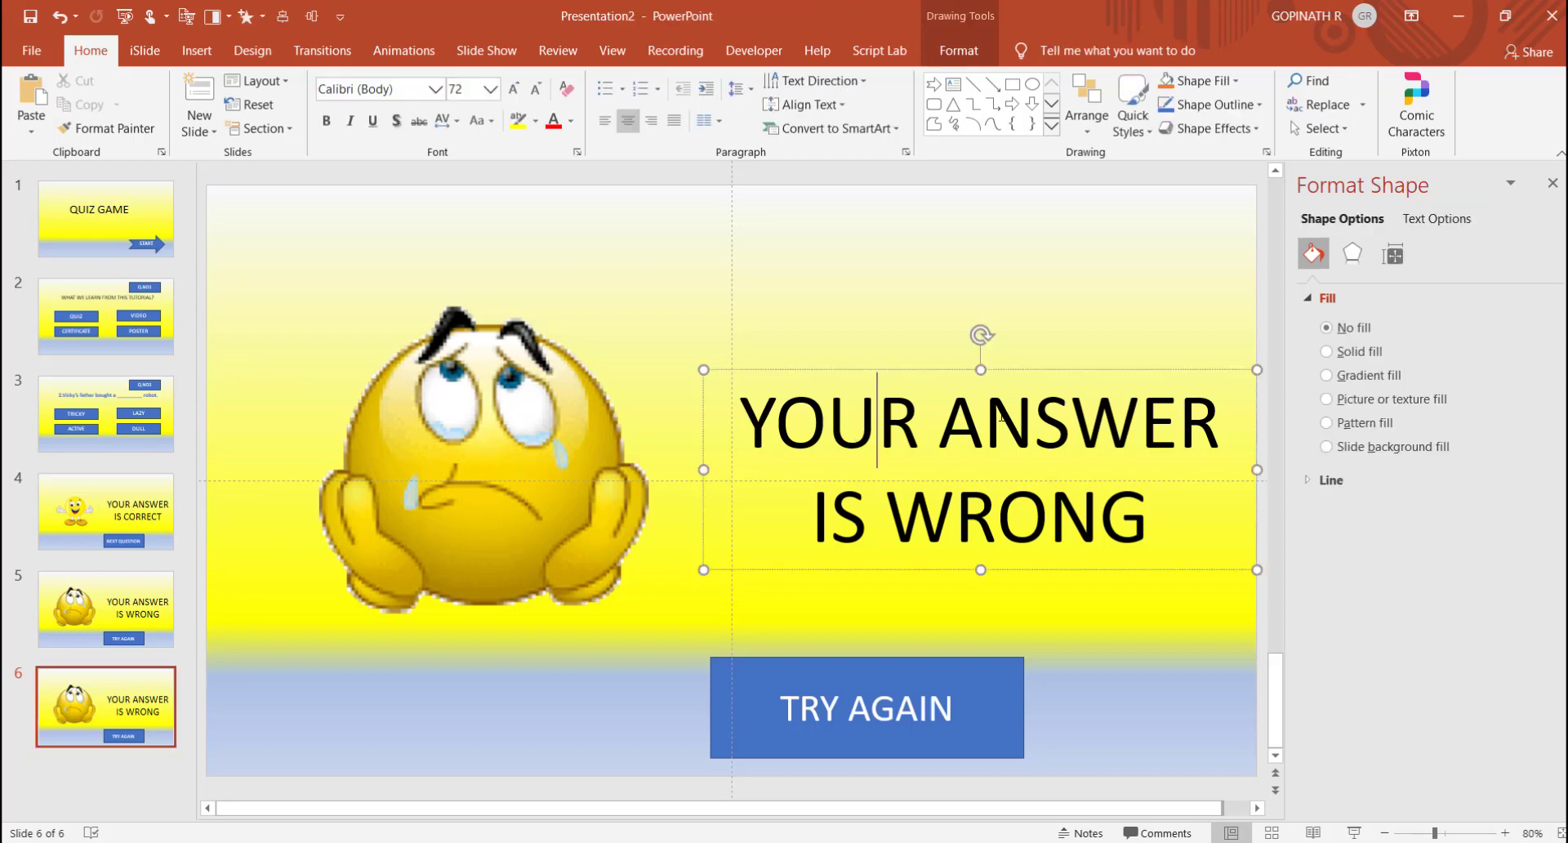
{"action": "key", "text": "ctrl+a"}
{"action": "type", "text": "GAME O"}
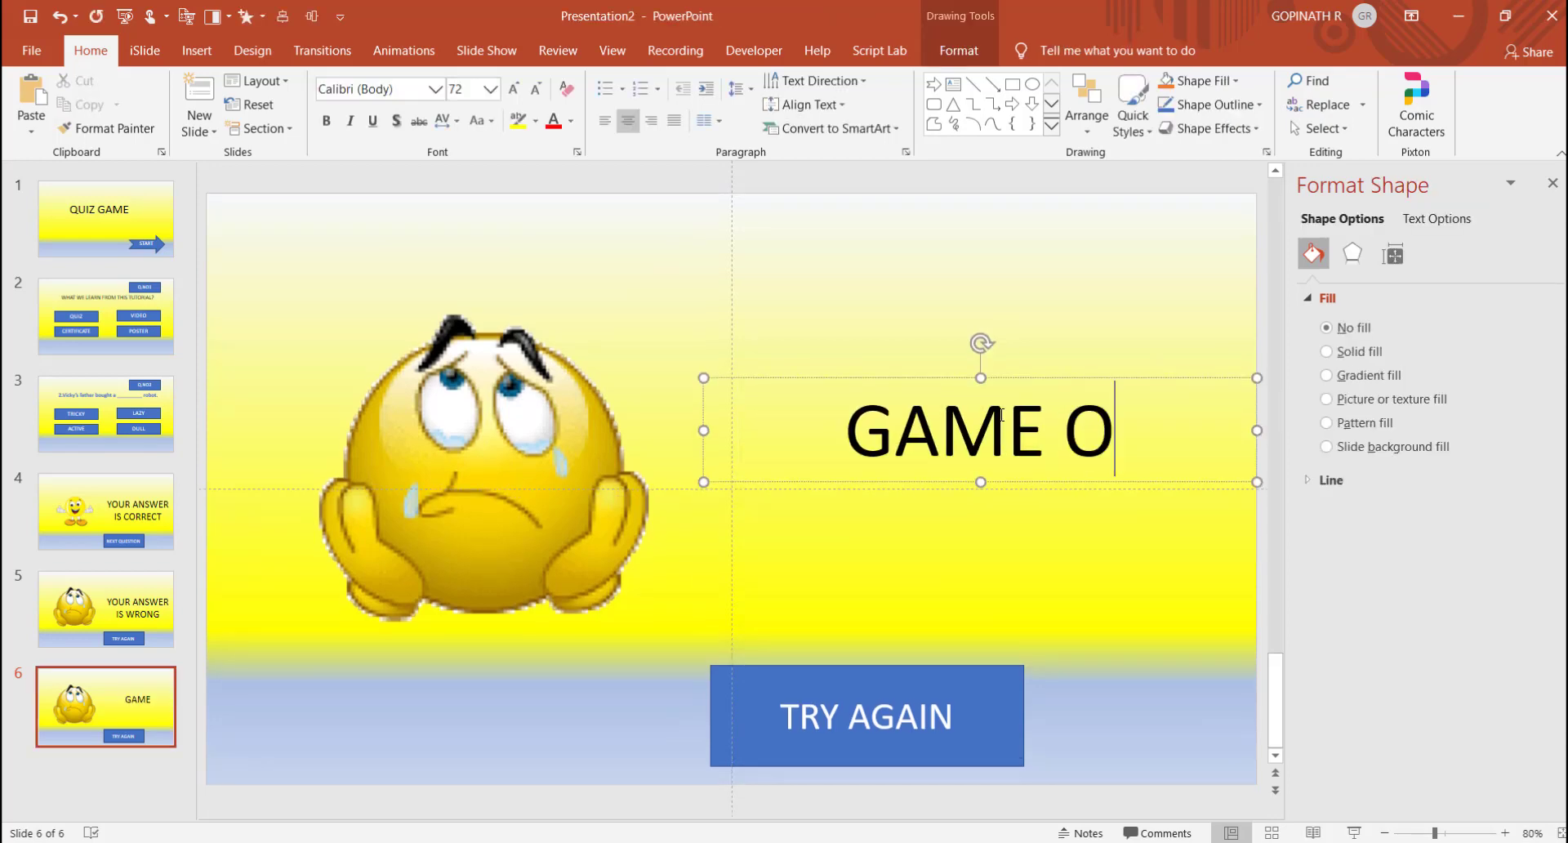
{"action": "type", "text": "VER"}
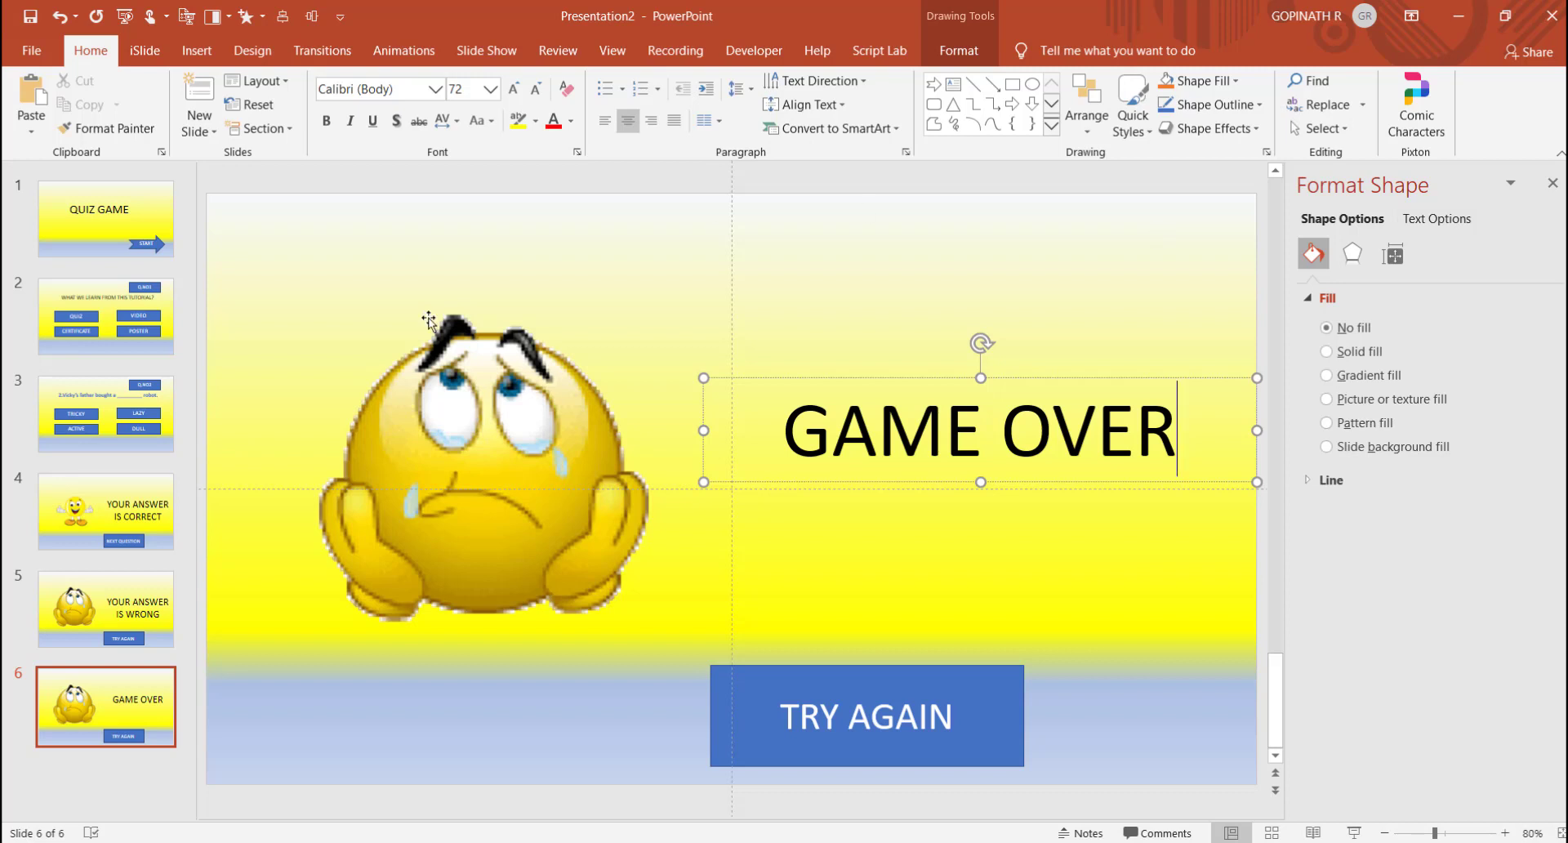
{"action": "left_click", "coordinate": [524, 400]}
{"action": "key", "text": "Delete"}
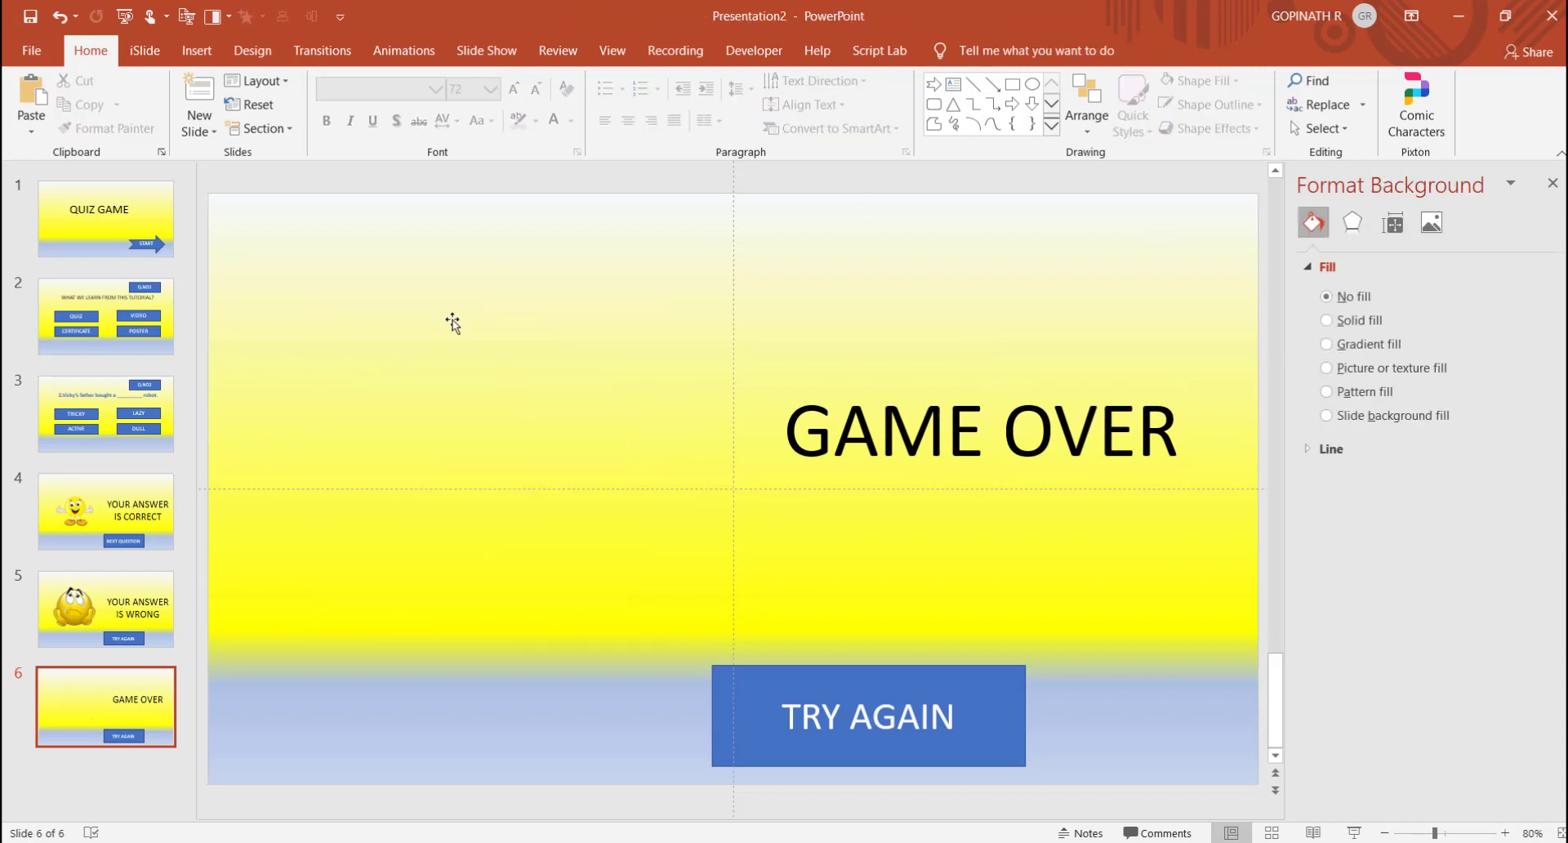
{"action": "left_click", "coordinate": [196, 50]}
{"action": "left_click", "coordinate": [151, 104]}
Step: Insert the trophy image award-148546_1280.png and shift it to the slide's left
{"action": "left_click", "coordinate": [210, 183]}
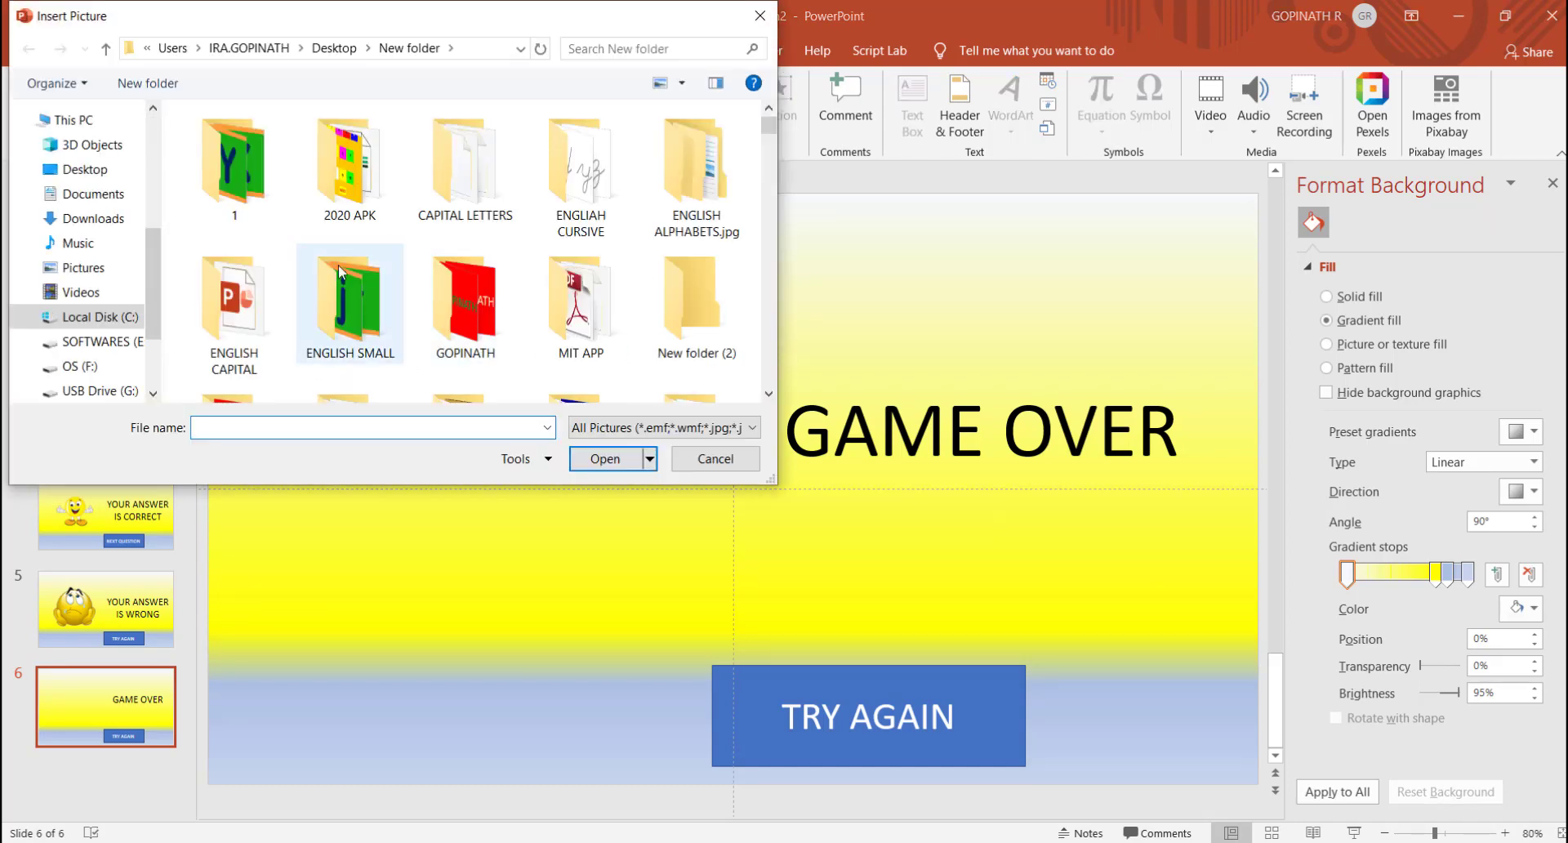
{"action": "scroll", "coordinate": [340, 272], "scroll_direction": "down", "scroll_amount": 10}
{"action": "key", "text": "Down"}
{"action": "key", "text": "Down"}
{"action": "key", "text": "Down"}
{"action": "key", "text": "Down"}
{"action": "key", "text": "Down"}
{"action": "key", "text": "Down"}
{"action": "key", "text": "Down"}
{"action": "key", "text": "Down"}
{"action": "key", "text": "Down"}
{"action": "key", "text": "Down"}
{"action": "key", "text": "Down"}
{"action": "key", "text": "Down"}
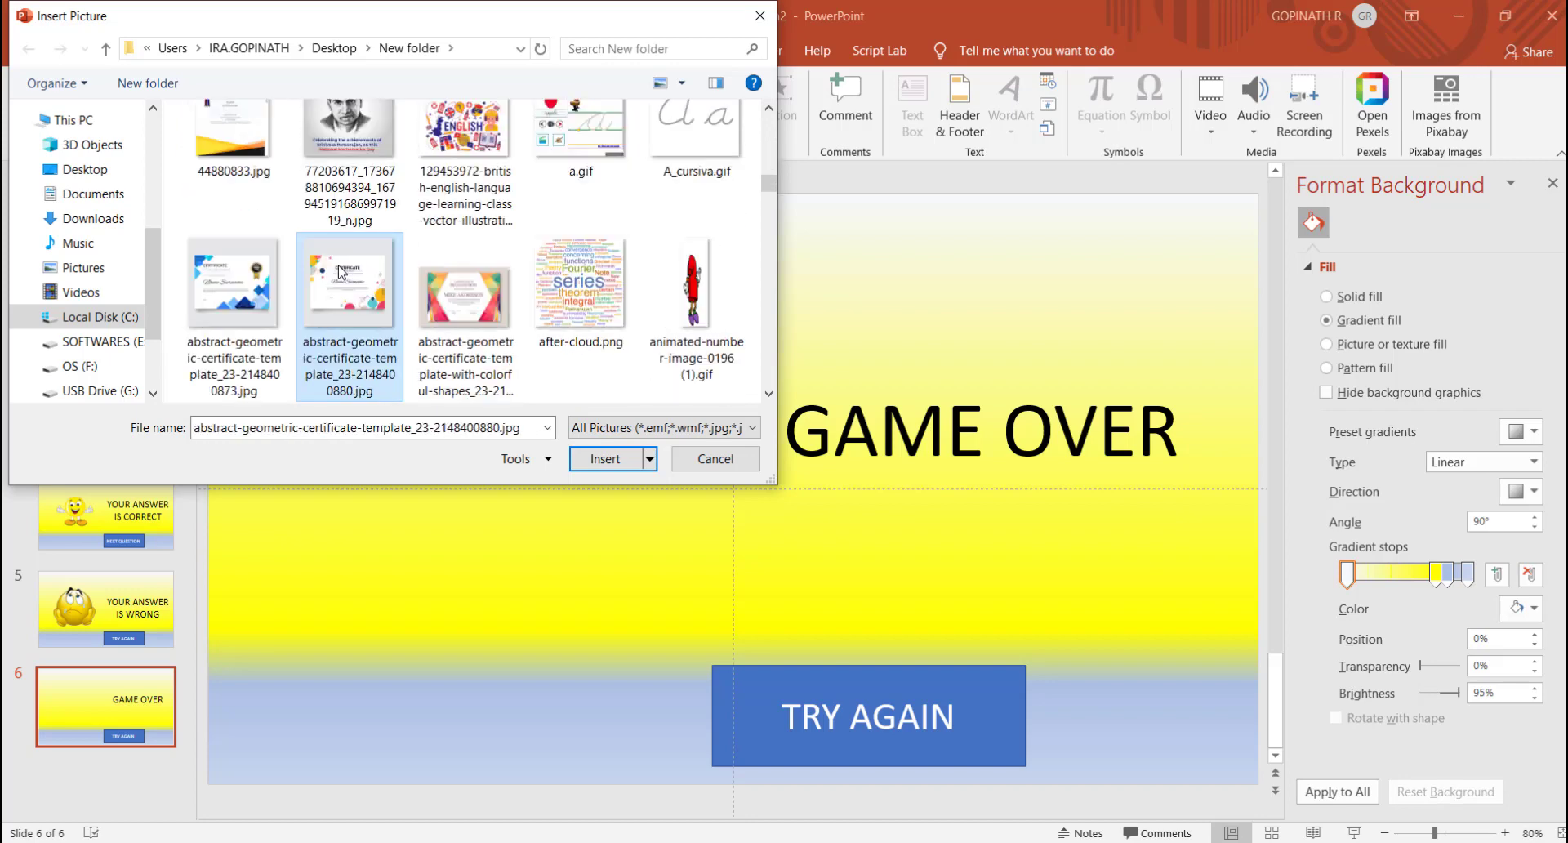
{"action": "key", "text": "Down"}
{"action": "key", "text": "Down"}
{"action": "key", "text": "Down"}
{"action": "key", "text": "Up"}
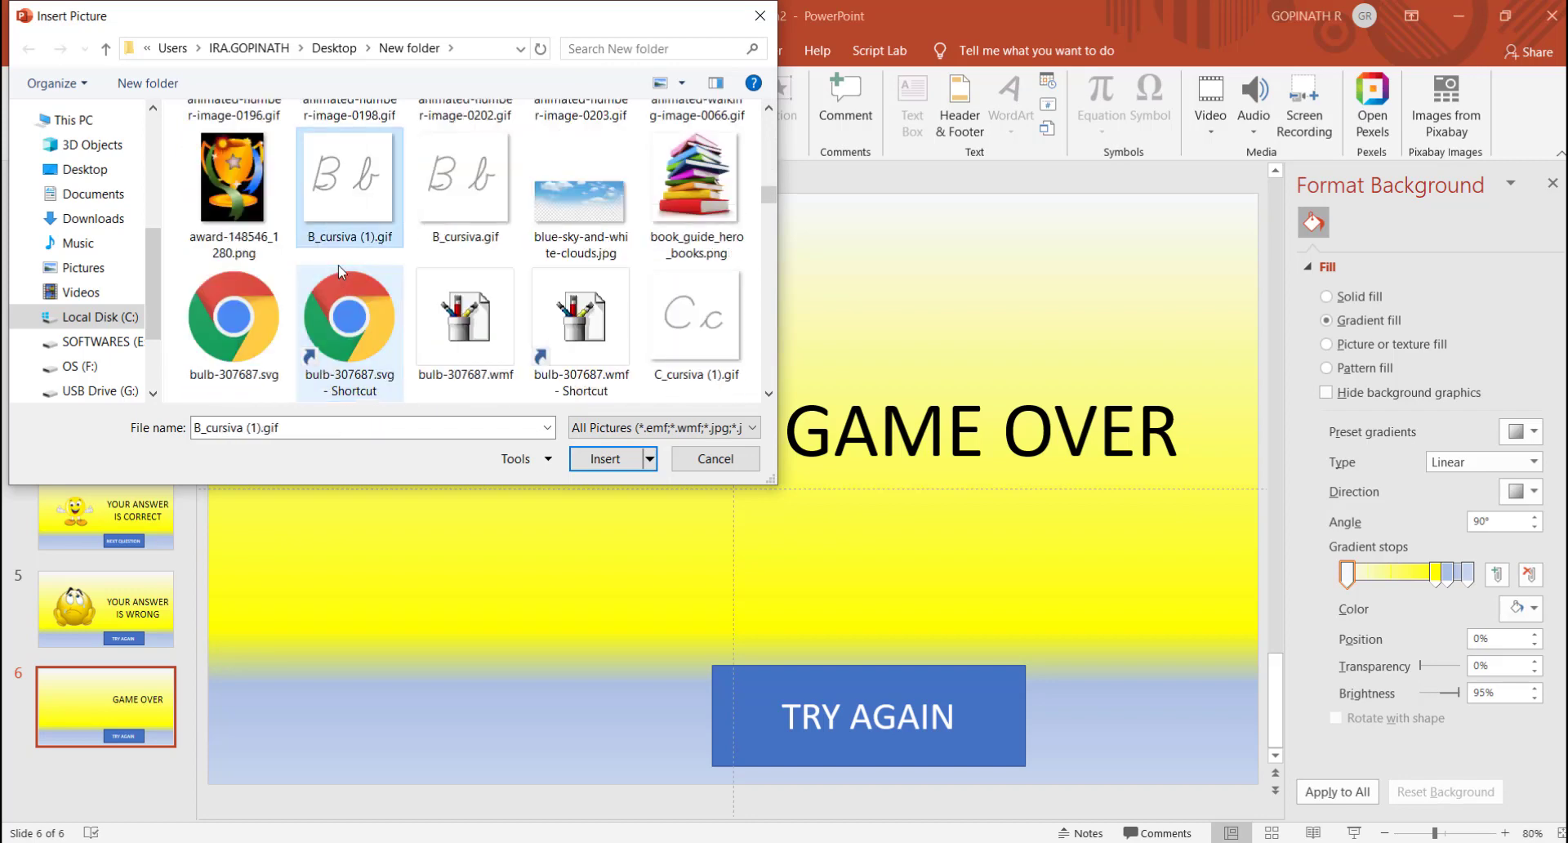
{"action": "key", "text": "Left"}
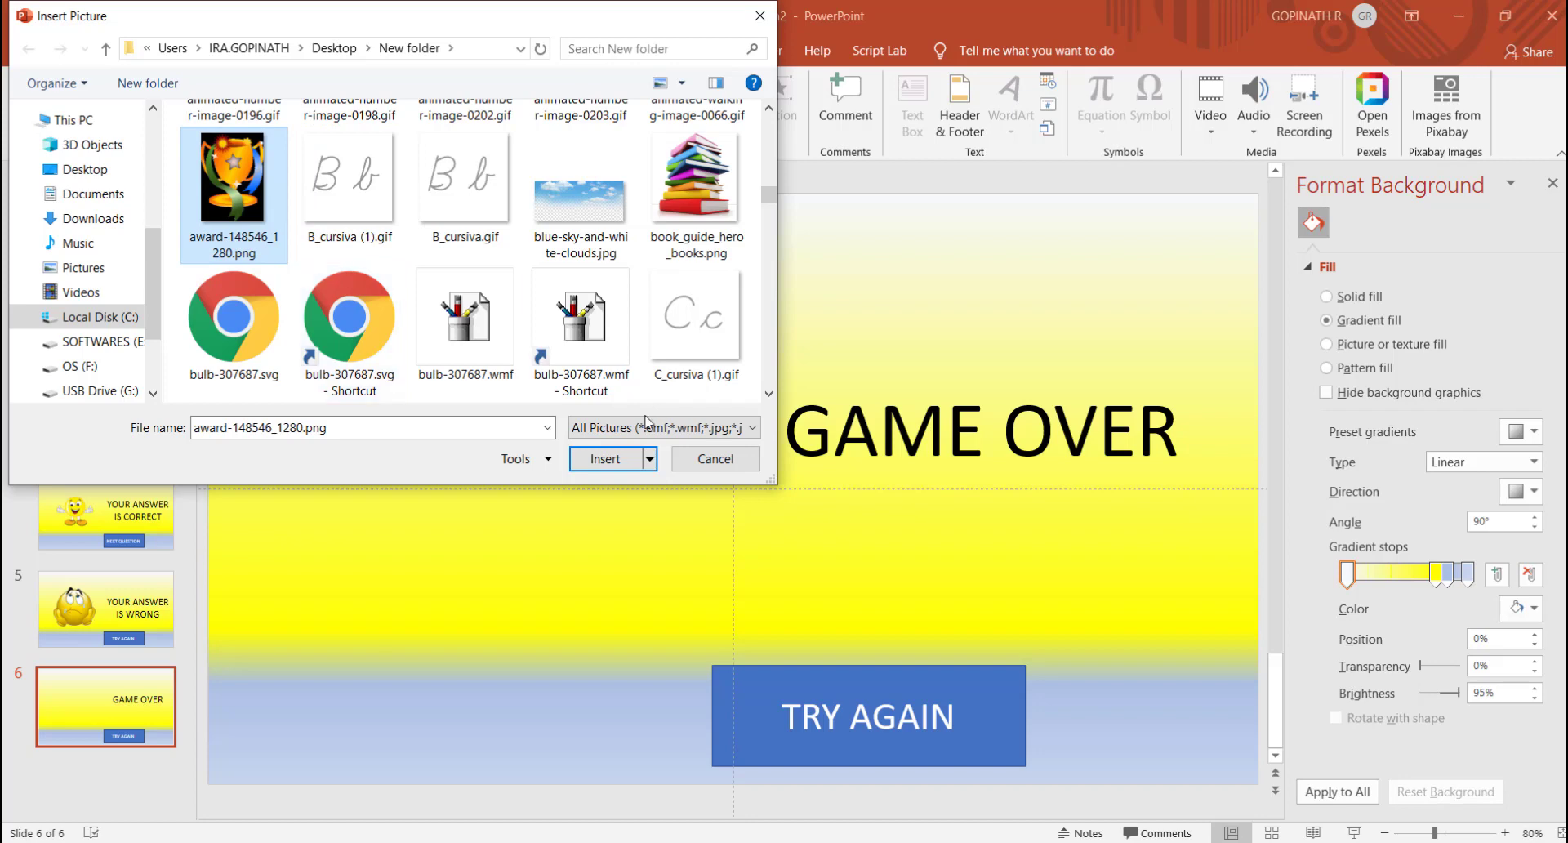
{"action": "left_click", "coordinate": [651, 462]}
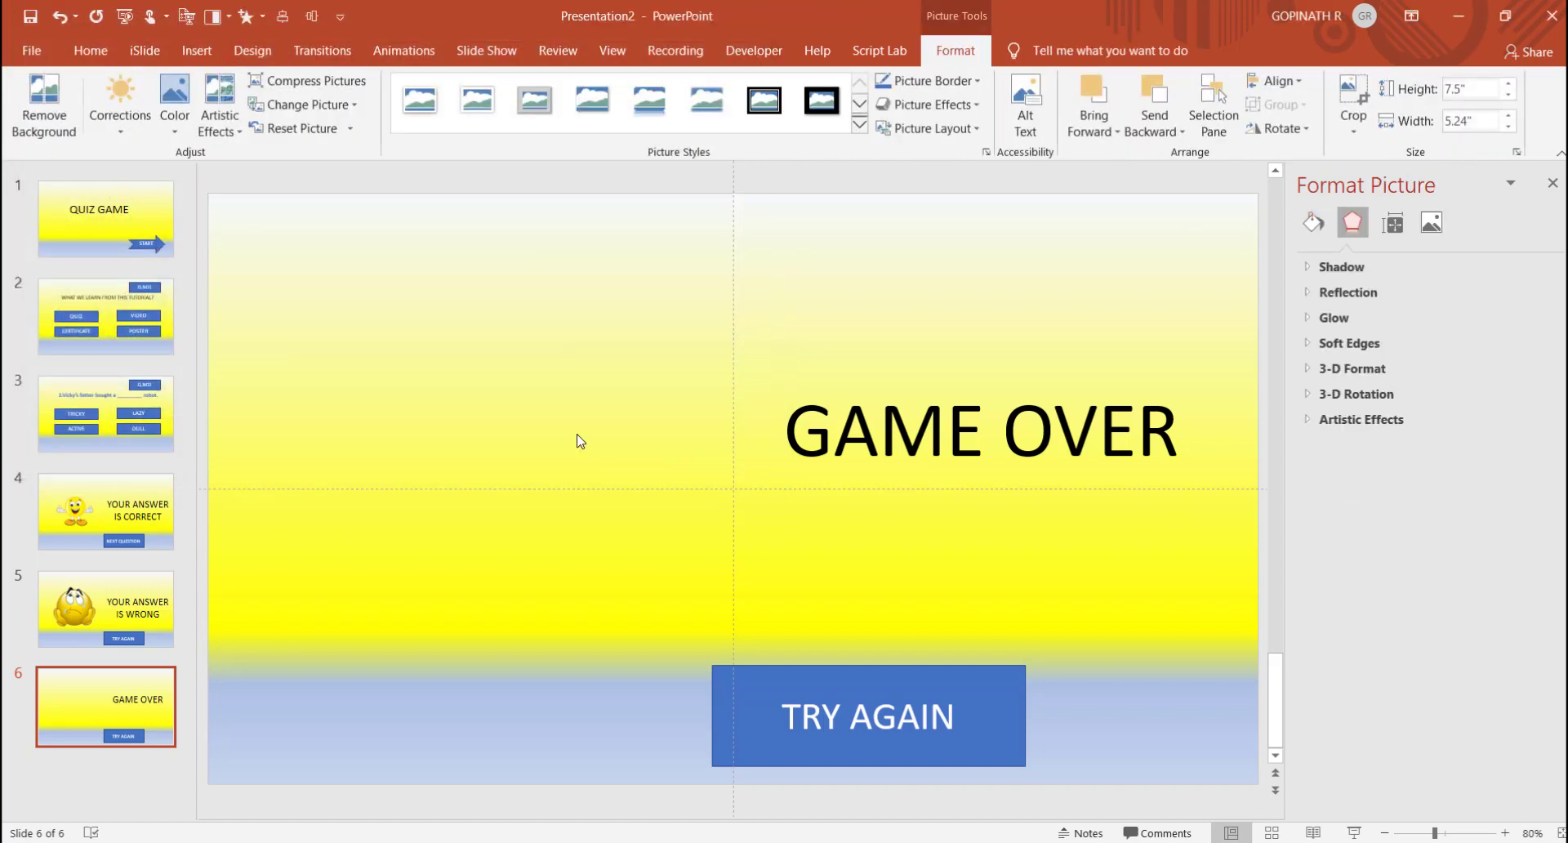
{"action": "left_click_drag", "start_coordinate": [447, 463], "coordinate": [403, 451]}
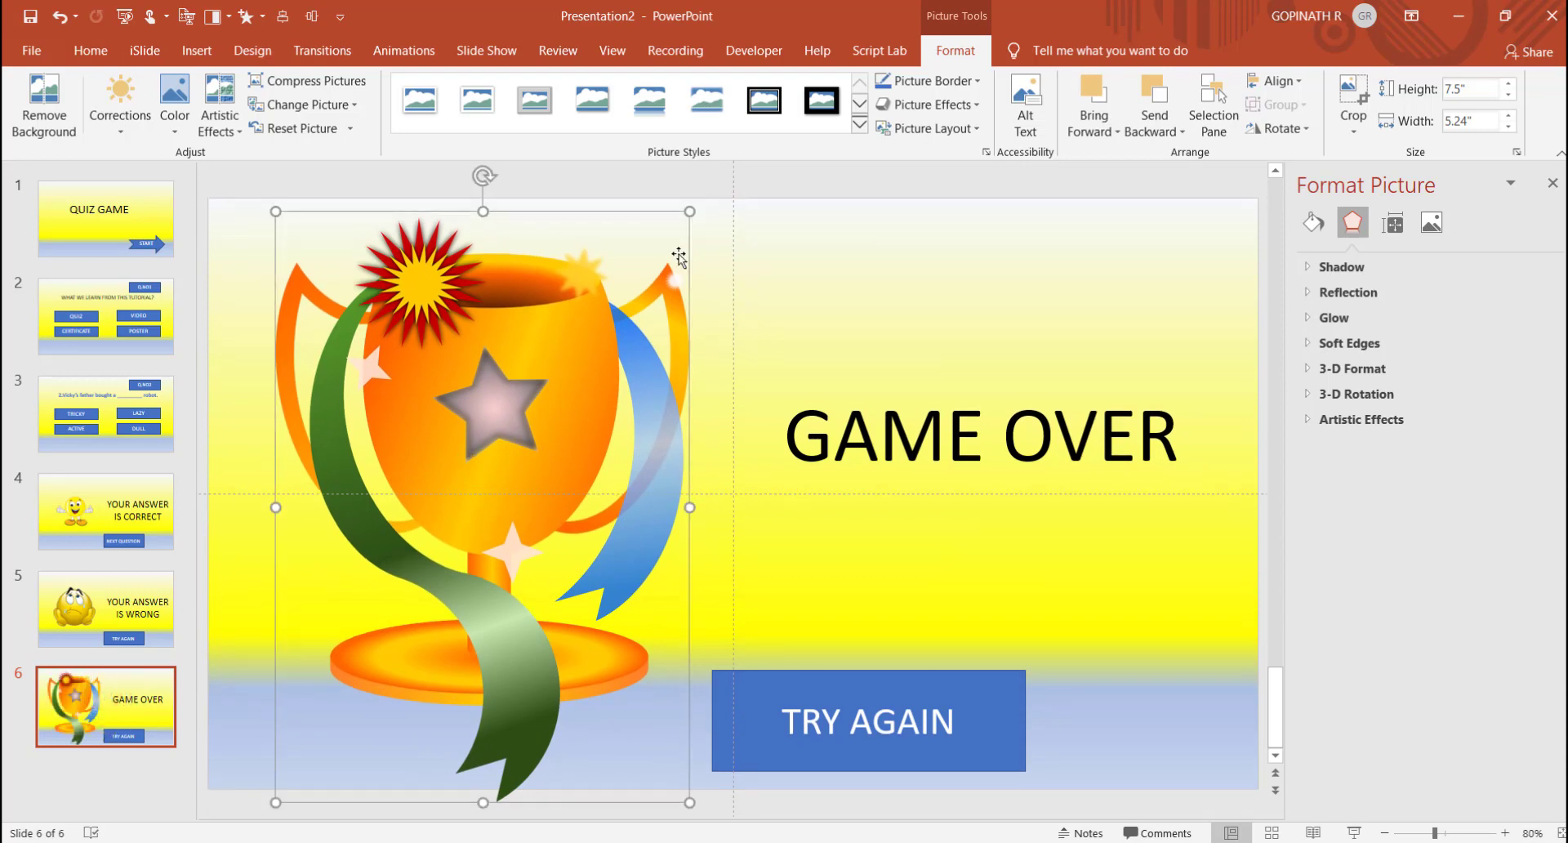
Step: Replace the TRY AGAIN button label on slide 6 with END GAME
{"action": "left_click", "coordinate": [888, 713]}
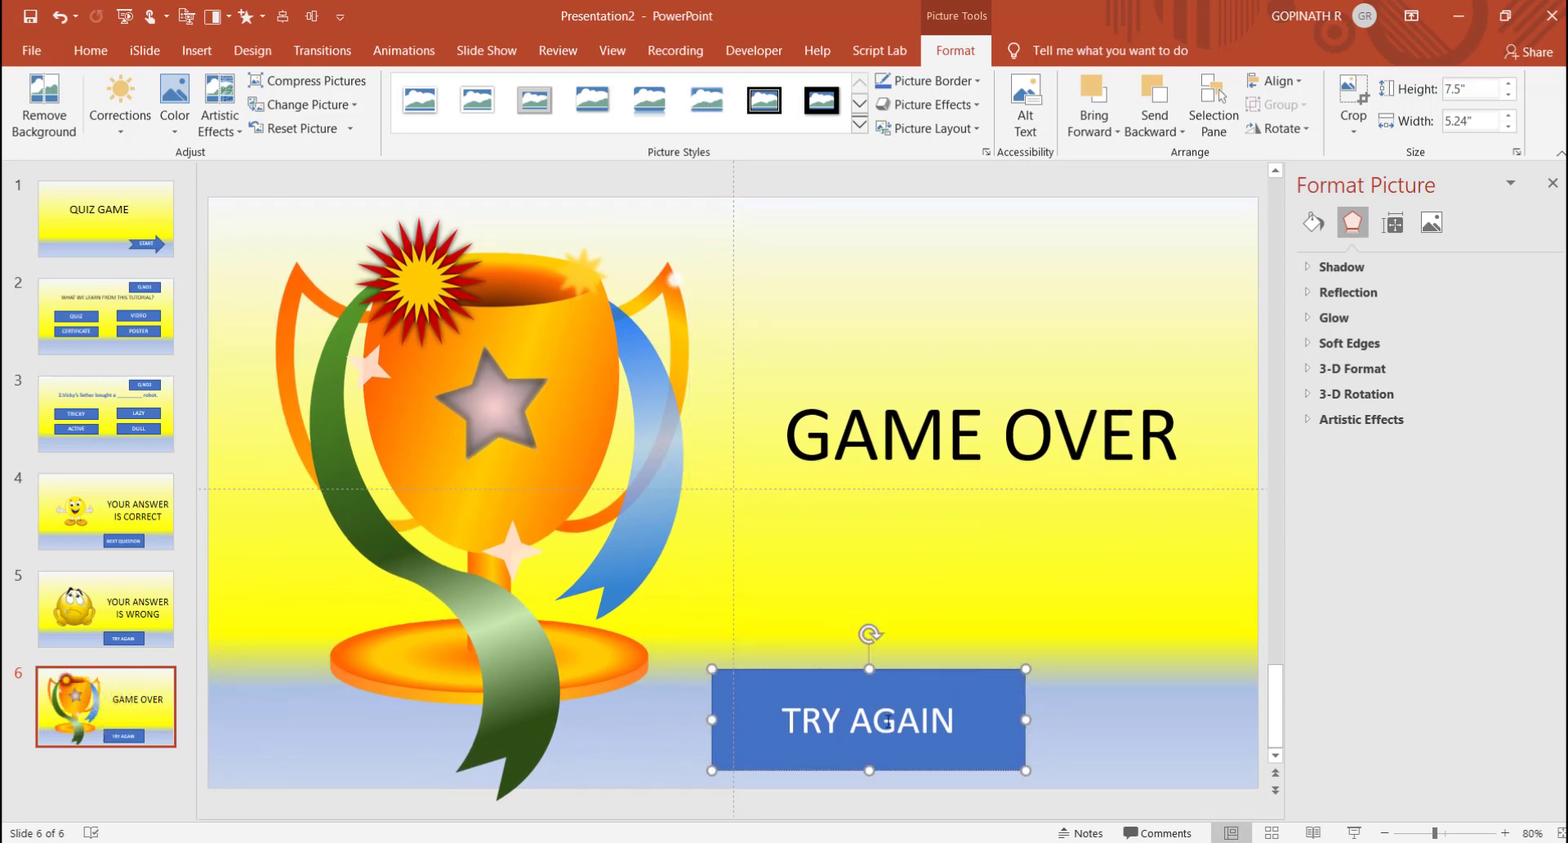
{"action": "key", "text": "ctrl+a"}
{"action": "type", "text": "END"}
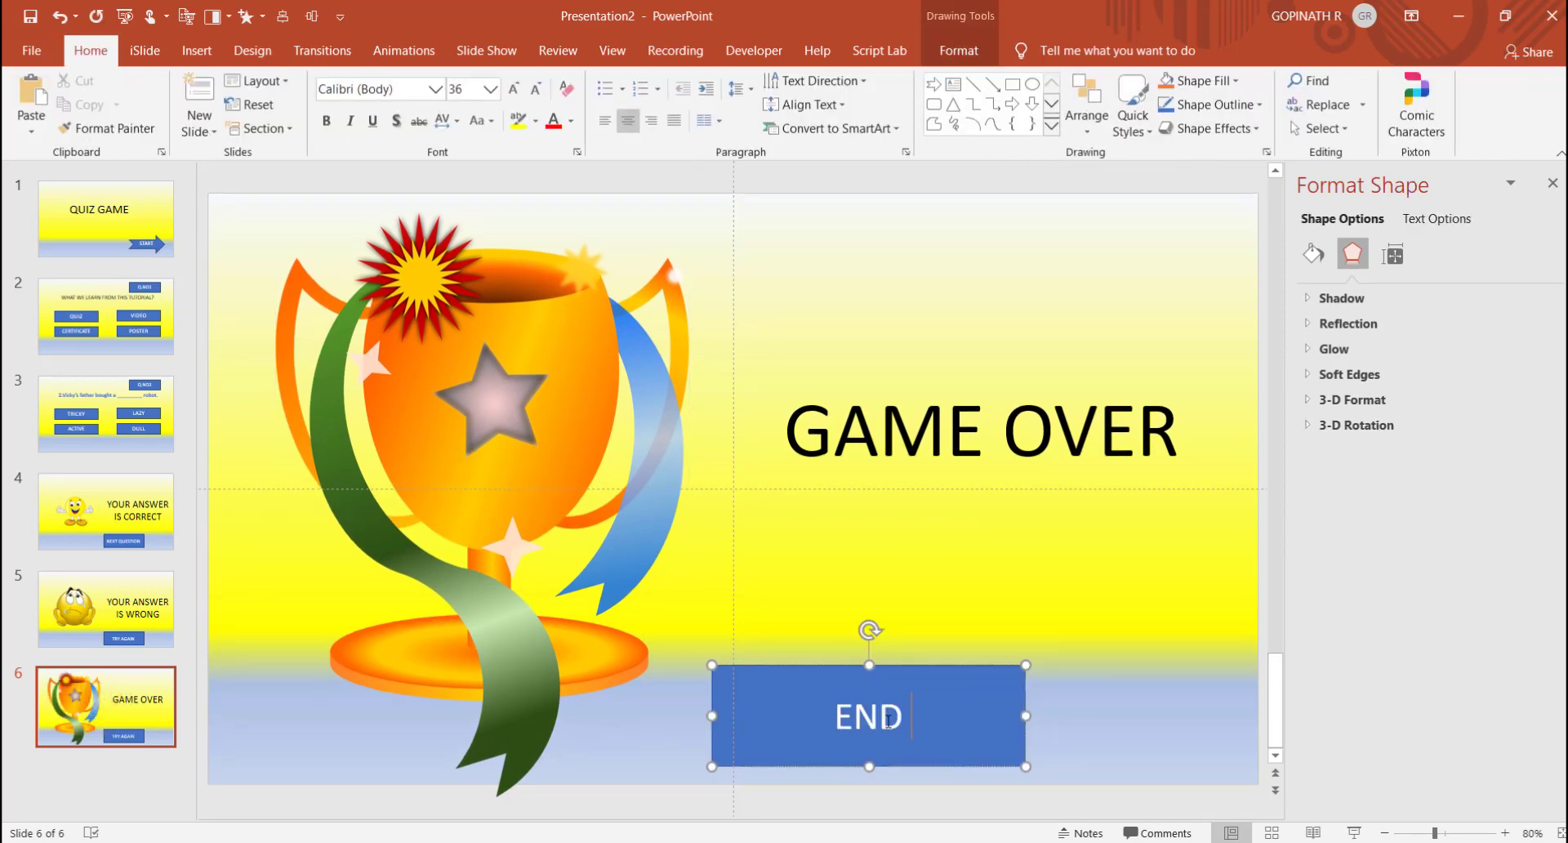
{"action": "type", "text": " GAME"}
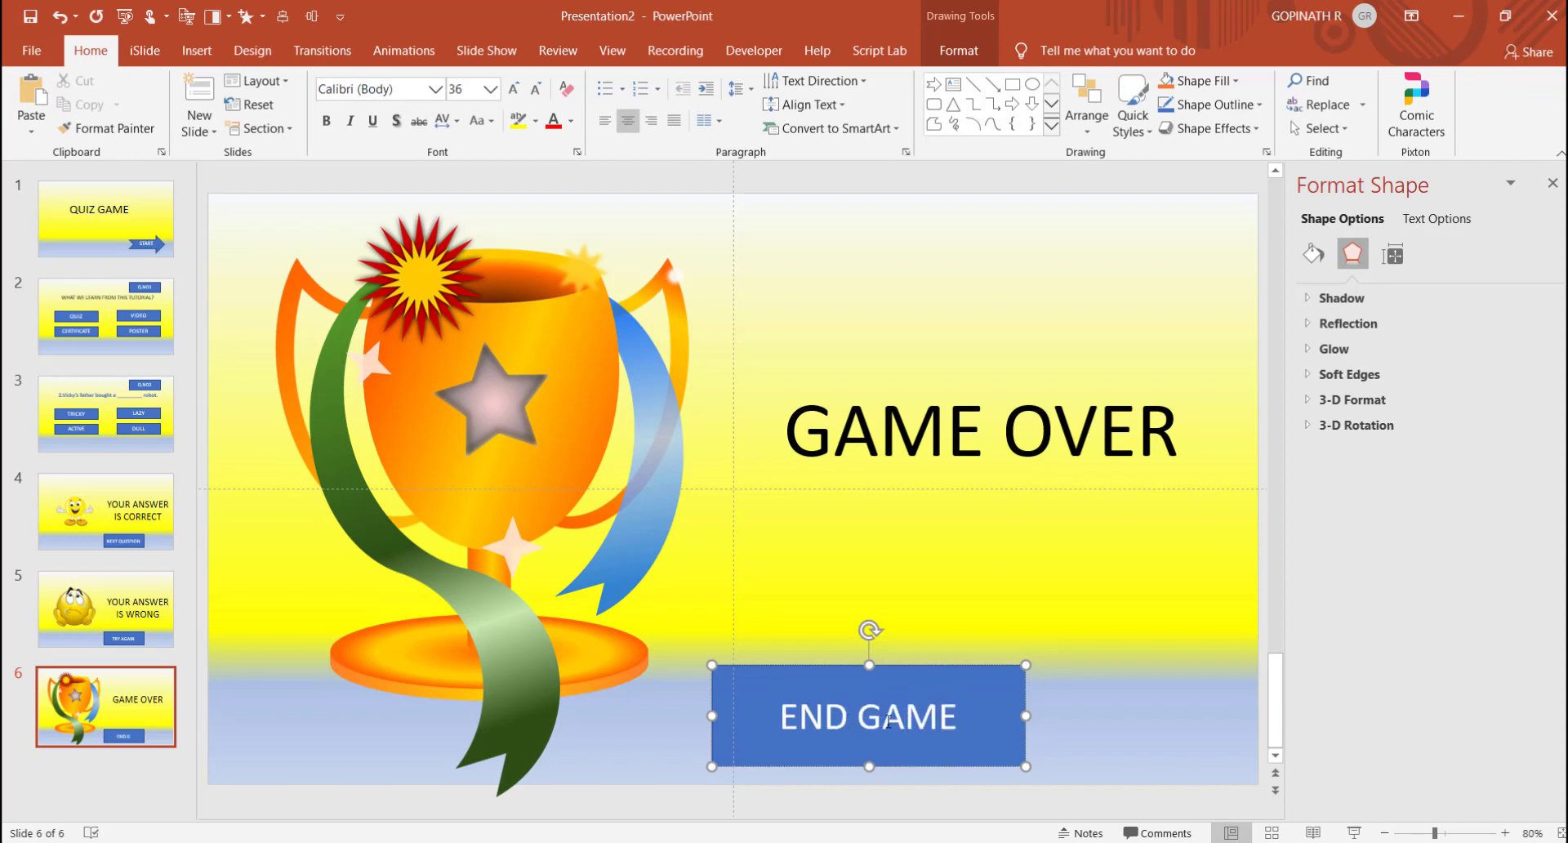
{"action": "left_click", "coordinate": [942, 537]}
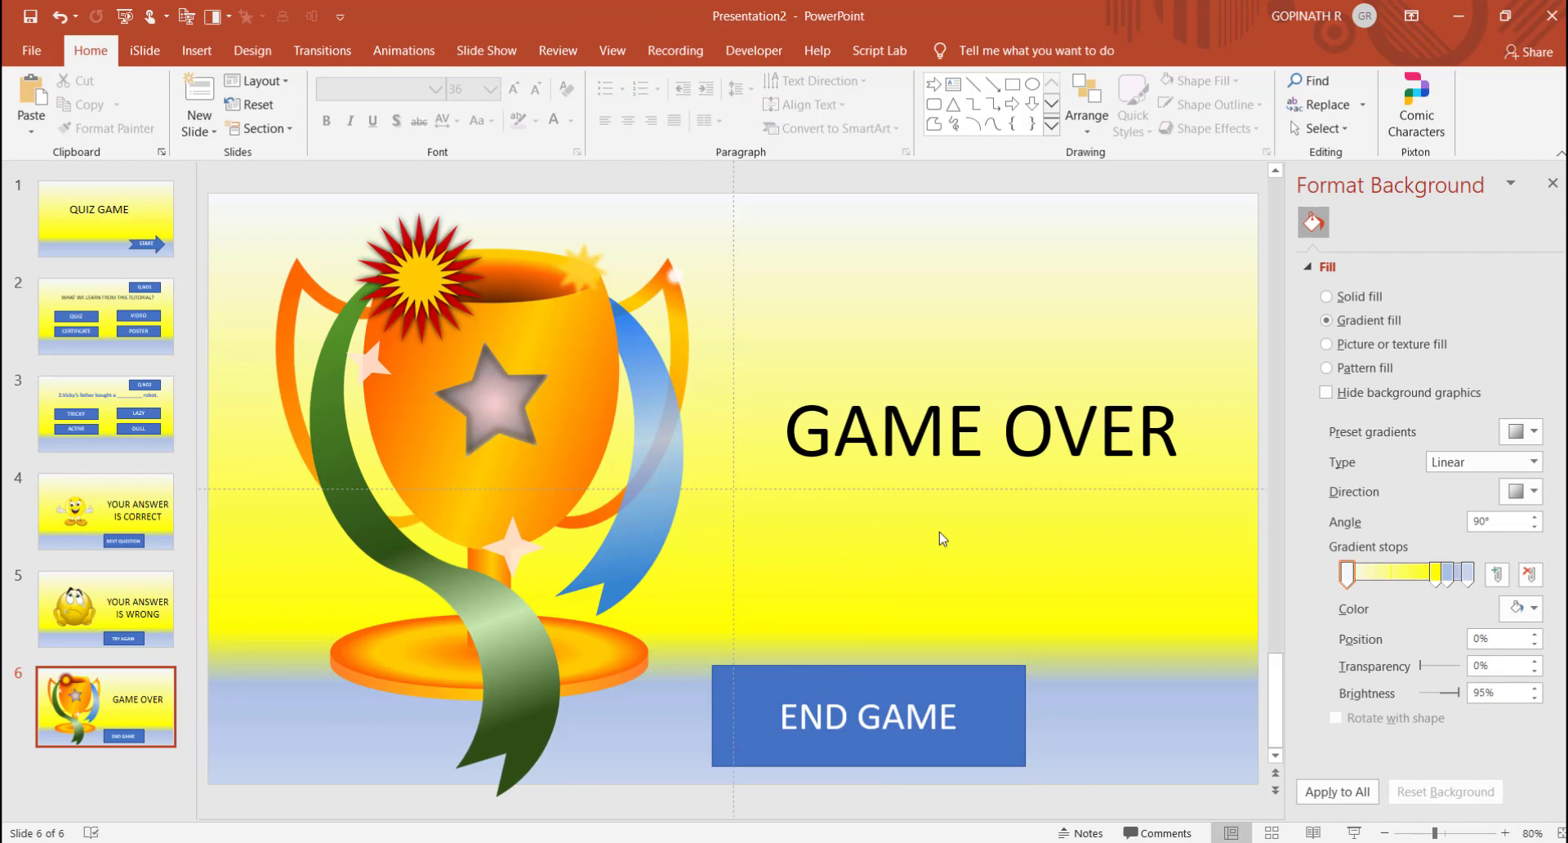
Step: Move the wrong-answer slide to second position and the correct-answer slide right after Q.NO1
{"action": "left_click", "coordinate": [120, 613]}
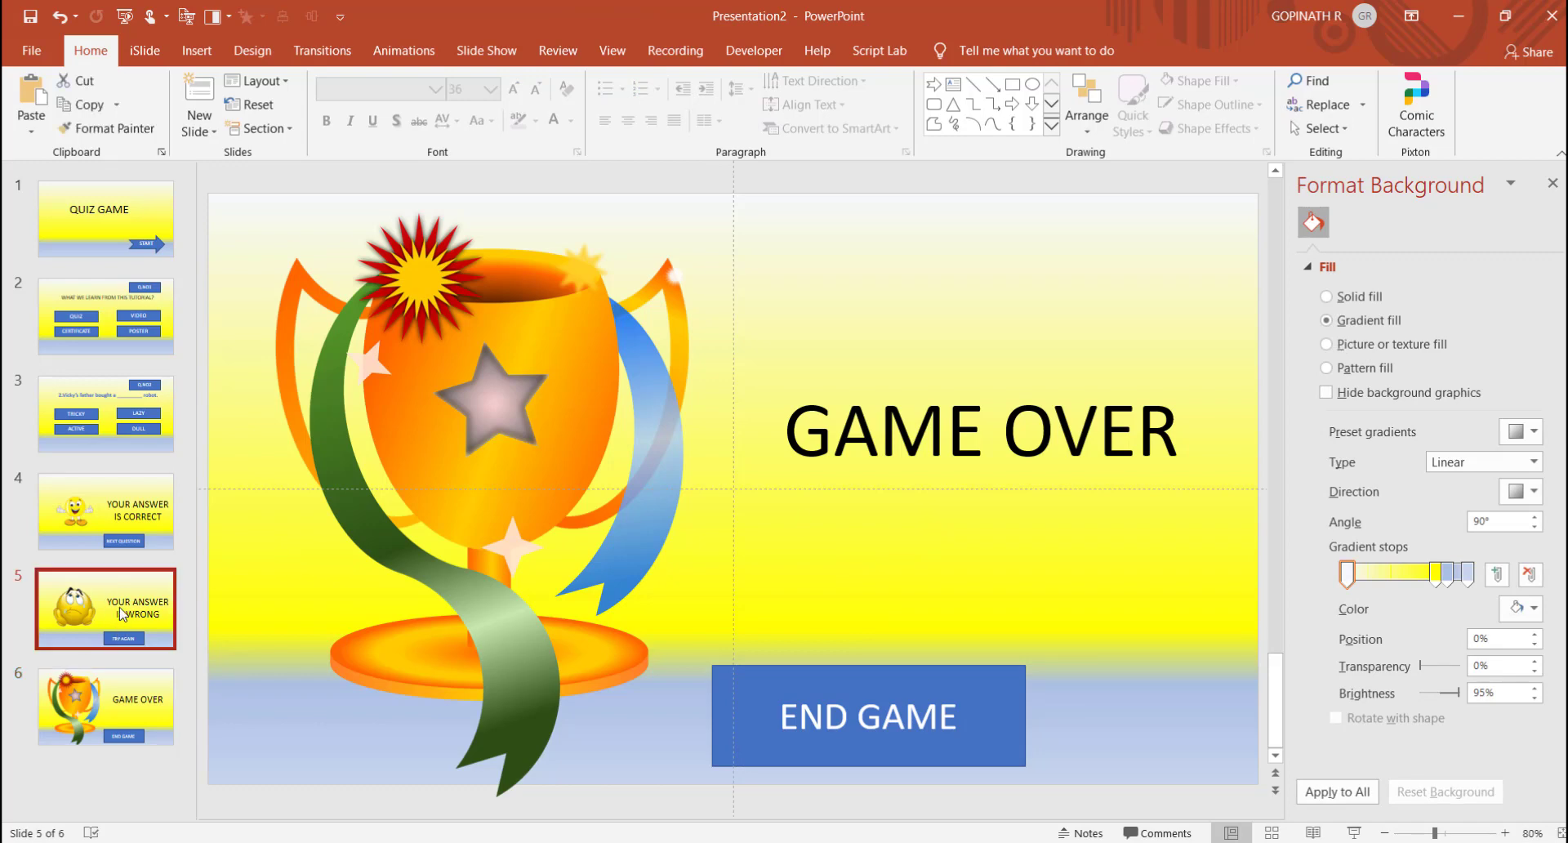
{"action": "left_click_drag", "start_coordinate": [121, 613], "coordinate": [120, 312]}
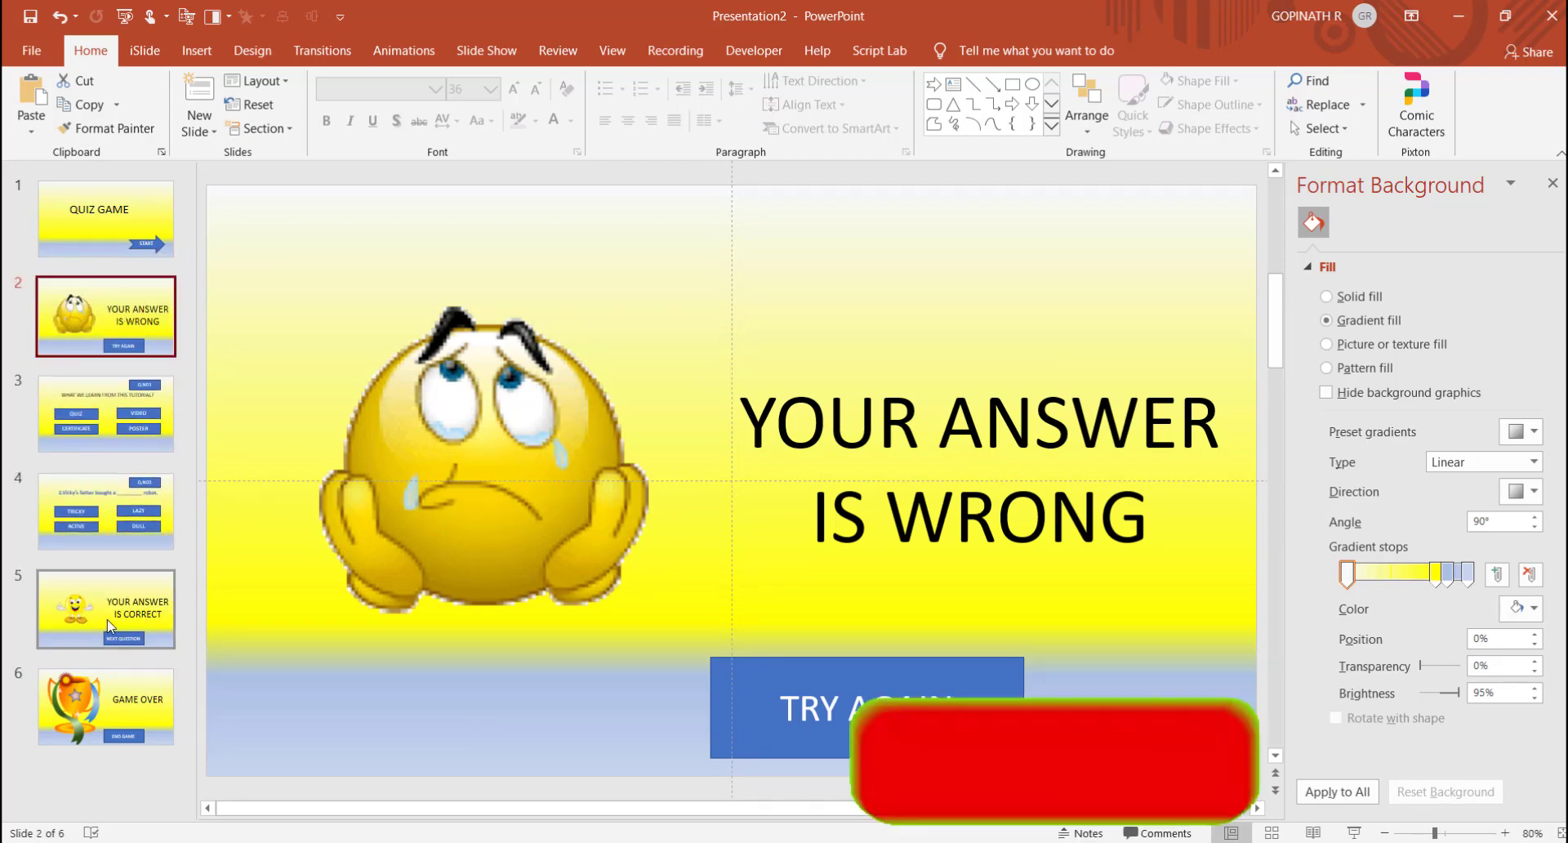
{"action": "left_click_drag", "start_coordinate": [108, 621], "coordinate": [100, 505]}
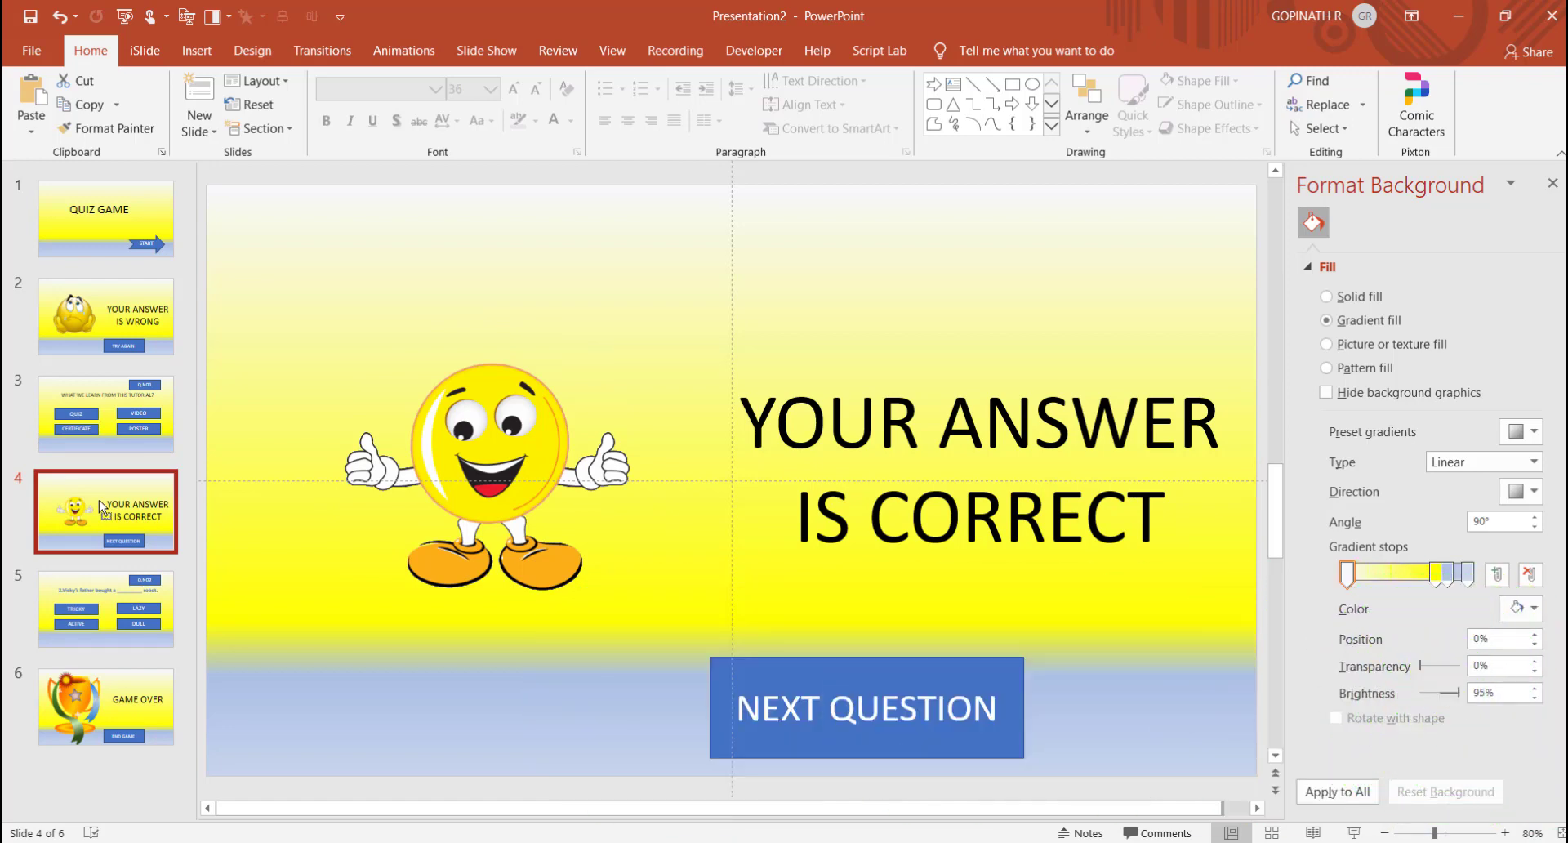
Step: Duplicate the YOUR ANSWER IS CORRECT slide, place the copy after Q.NO2, and close Format Background
{"action": "key", "text": "ctrl+d"}
{"action": "left_click_drag", "start_coordinate": [98, 564], "coordinate": [97, 637]}
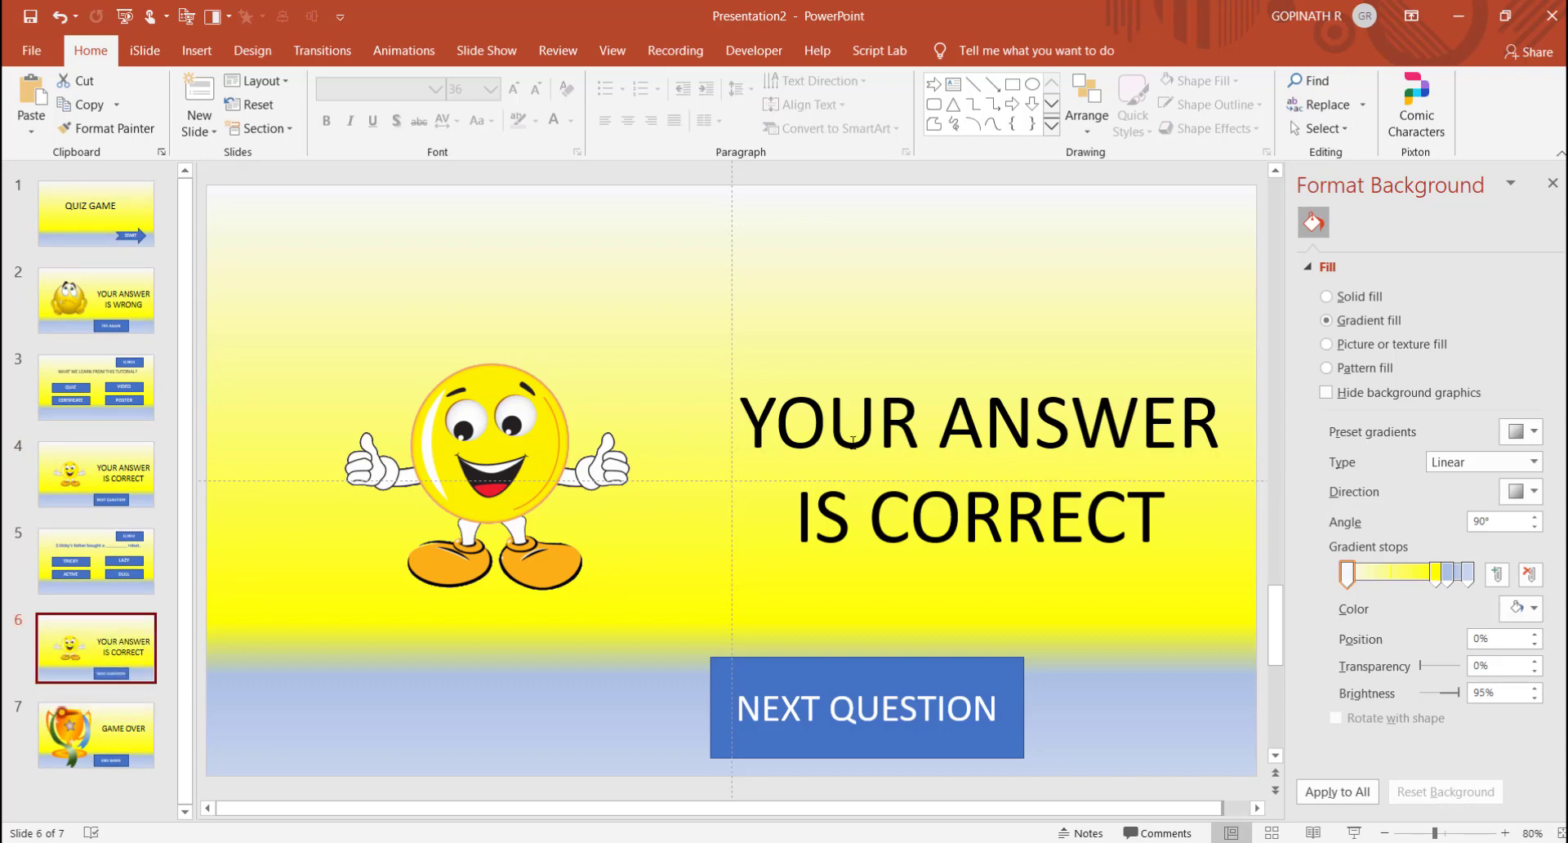
{"action": "left_click", "coordinate": [1552, 185]}
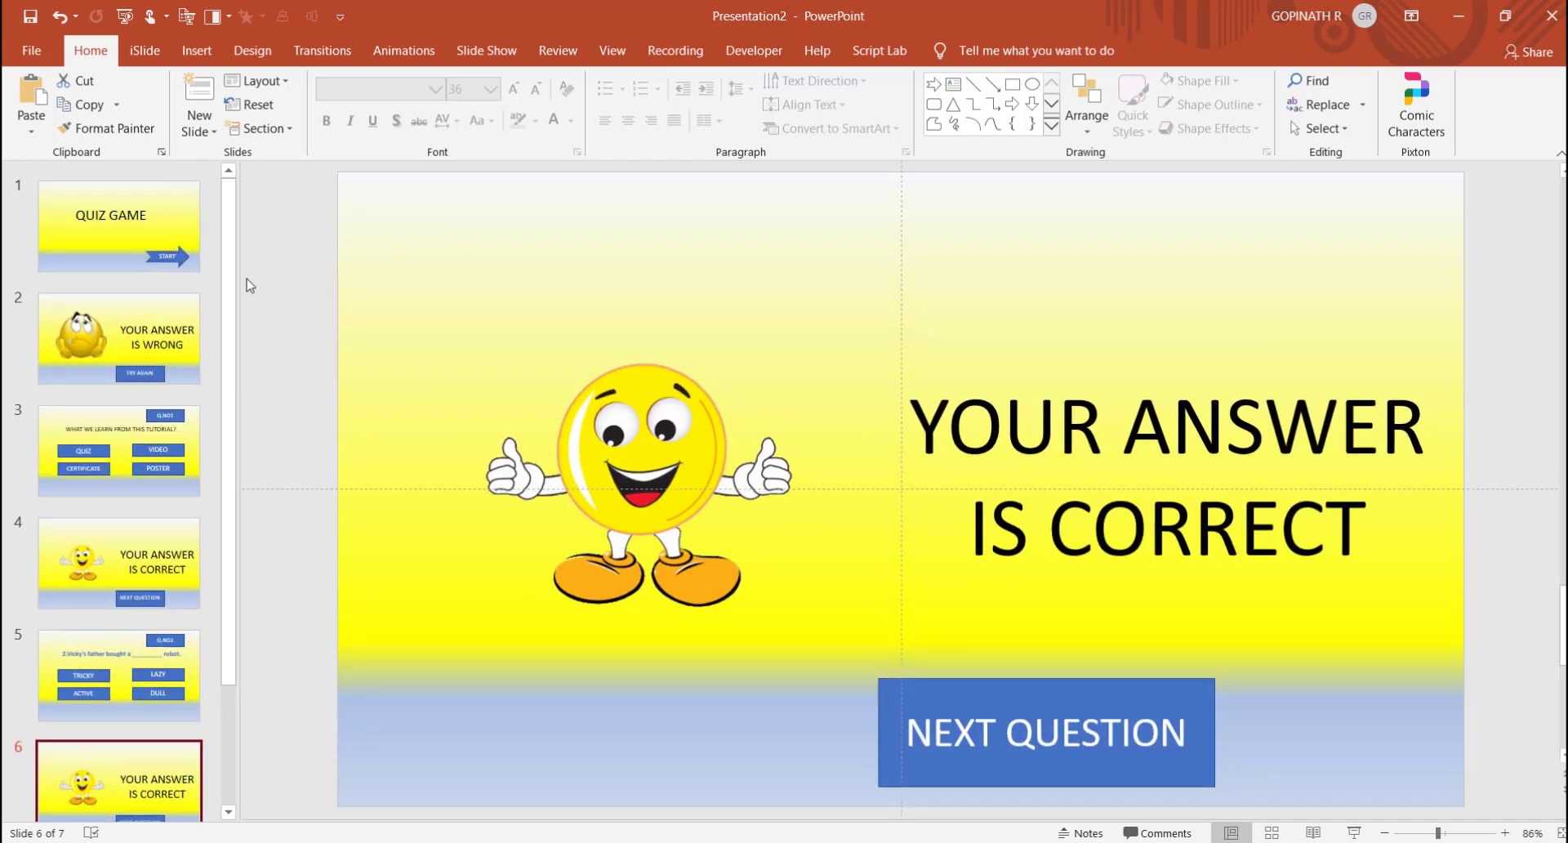
Step: Enlarge the thumbnails and step through the title, wrong-answer, Q.NO1, correct-answer, Q.NO2 and second correct-answer slides
{"action": "left_click_drag", "start_coordinate": [239, 278], "coordinate": [391, 303]}
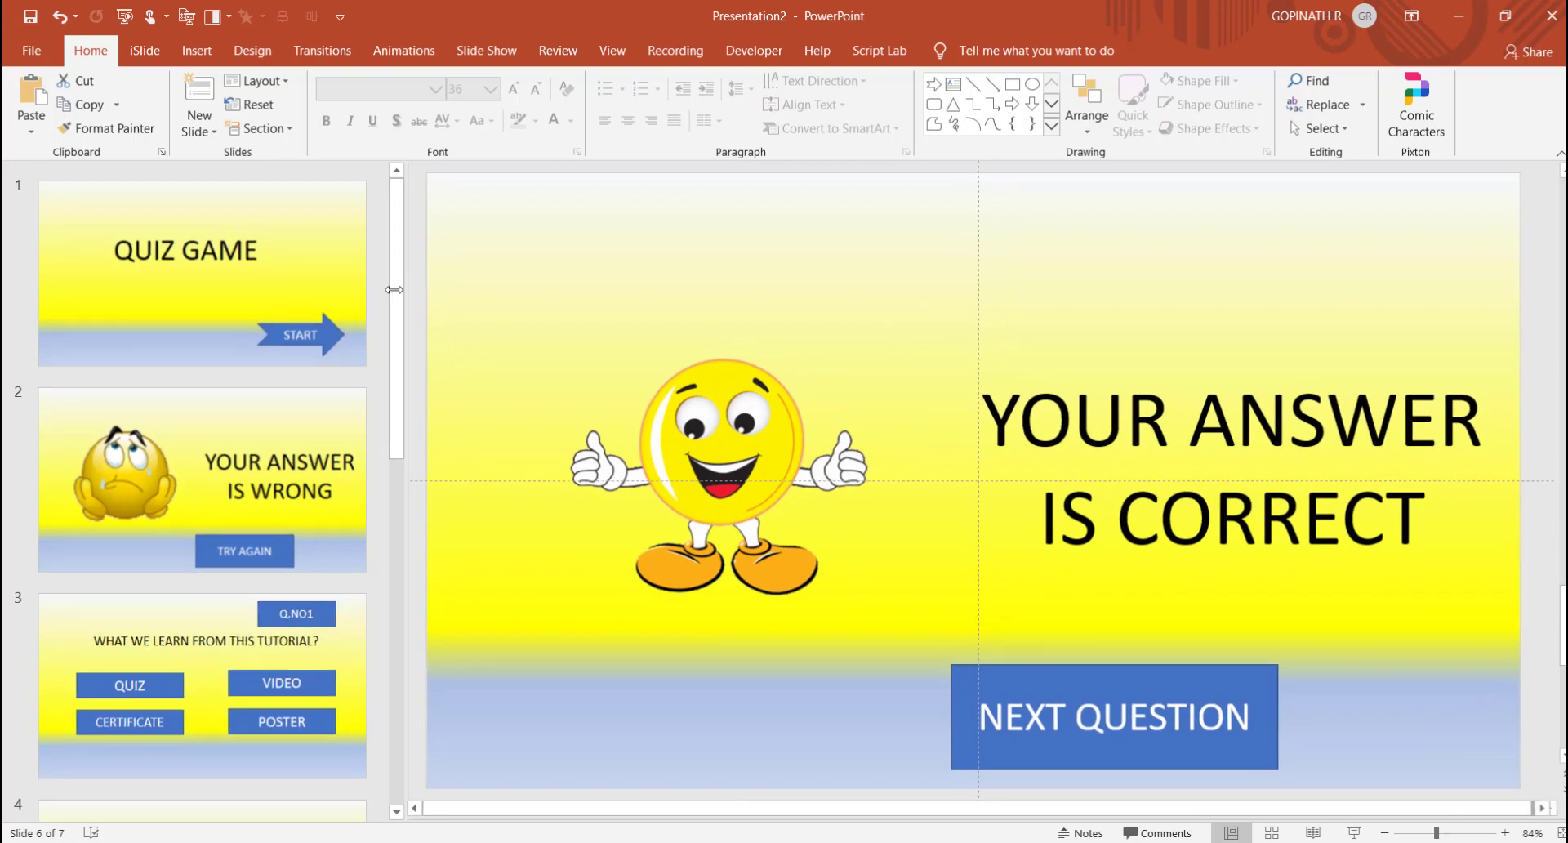
{"action": "left_click", "coordinate": [177, 281]}
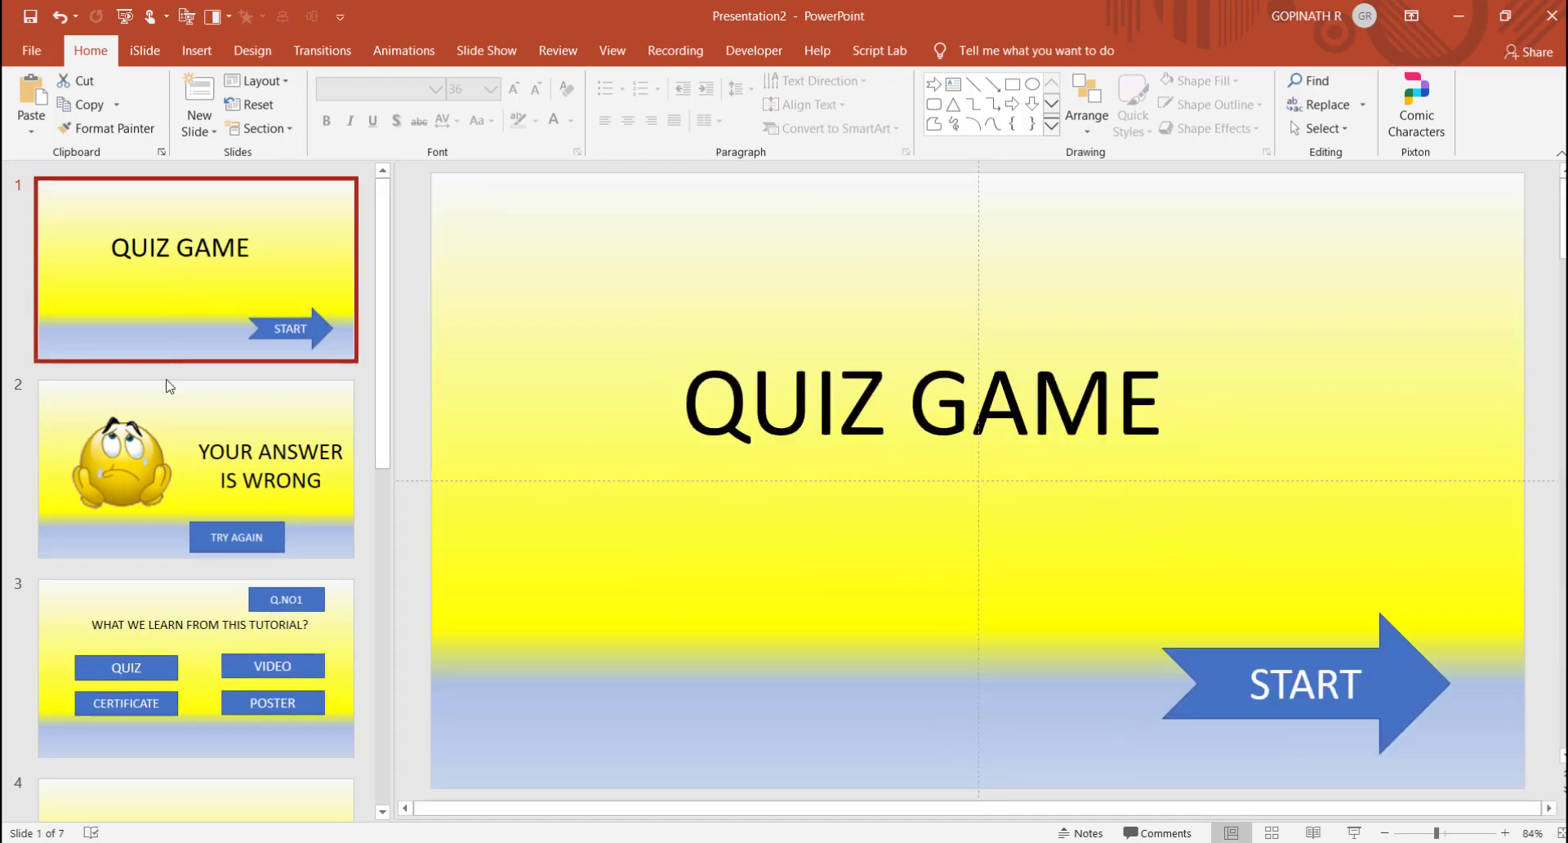
{"action": "left_click", "coordinate": [174, 442]}
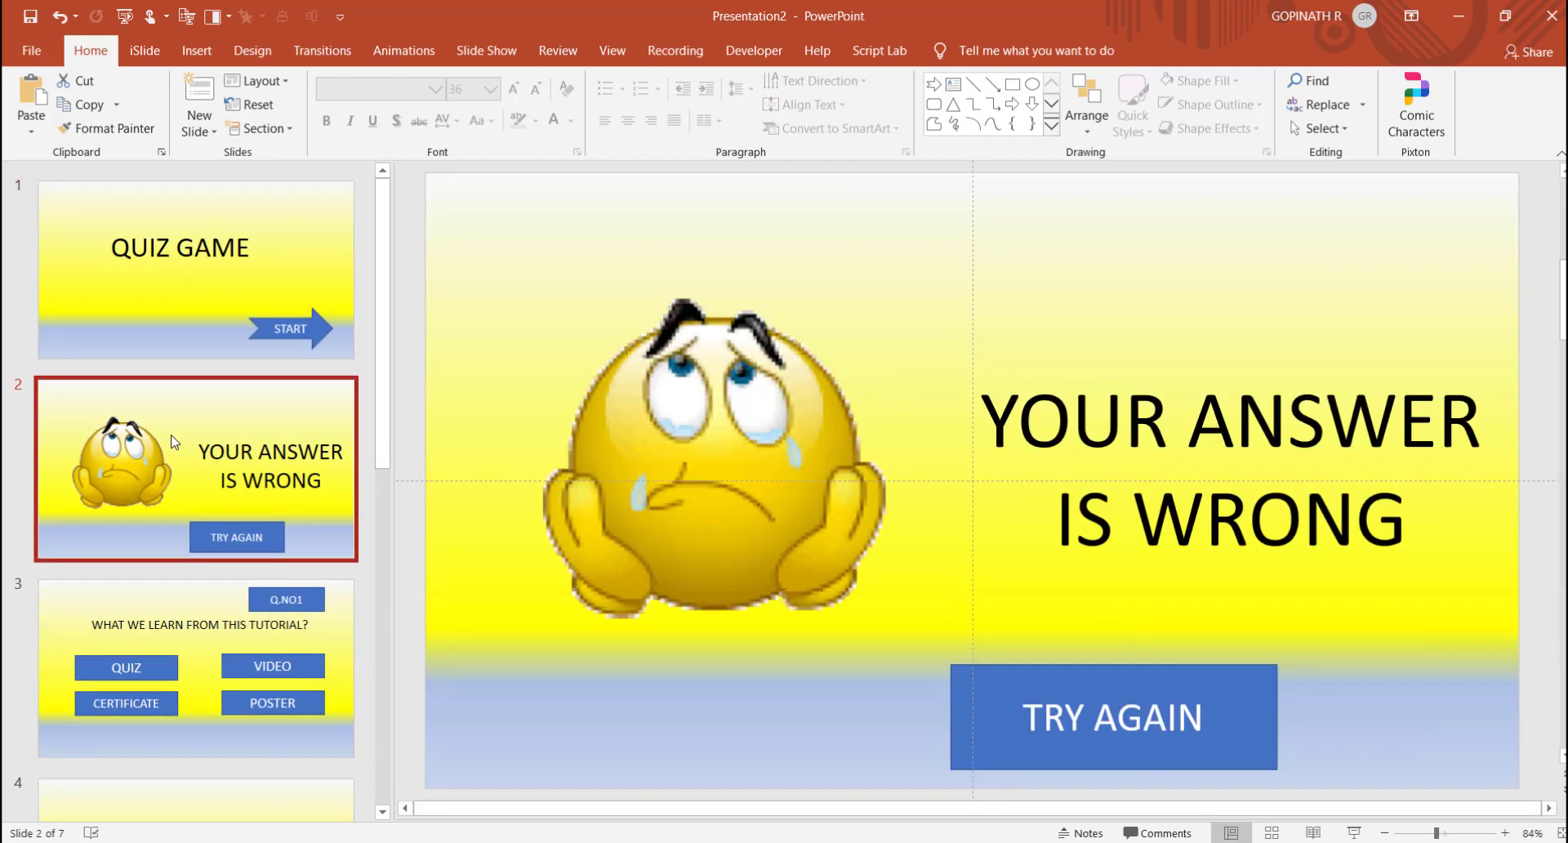
{"action": "left_click", "coordinate": [212, 604]}
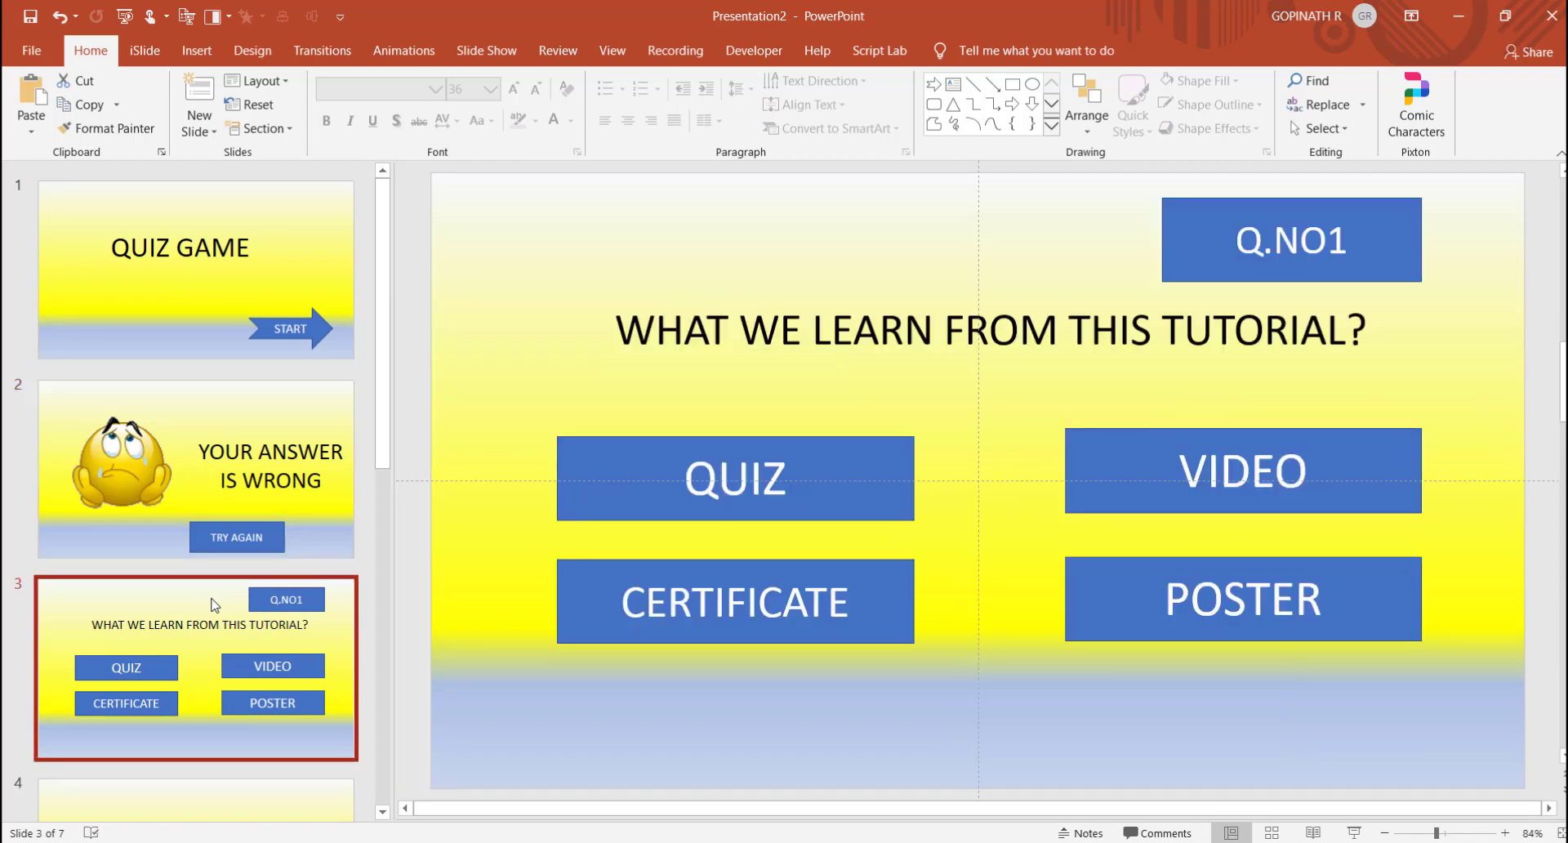
{"action": "key", "text": "Down"}
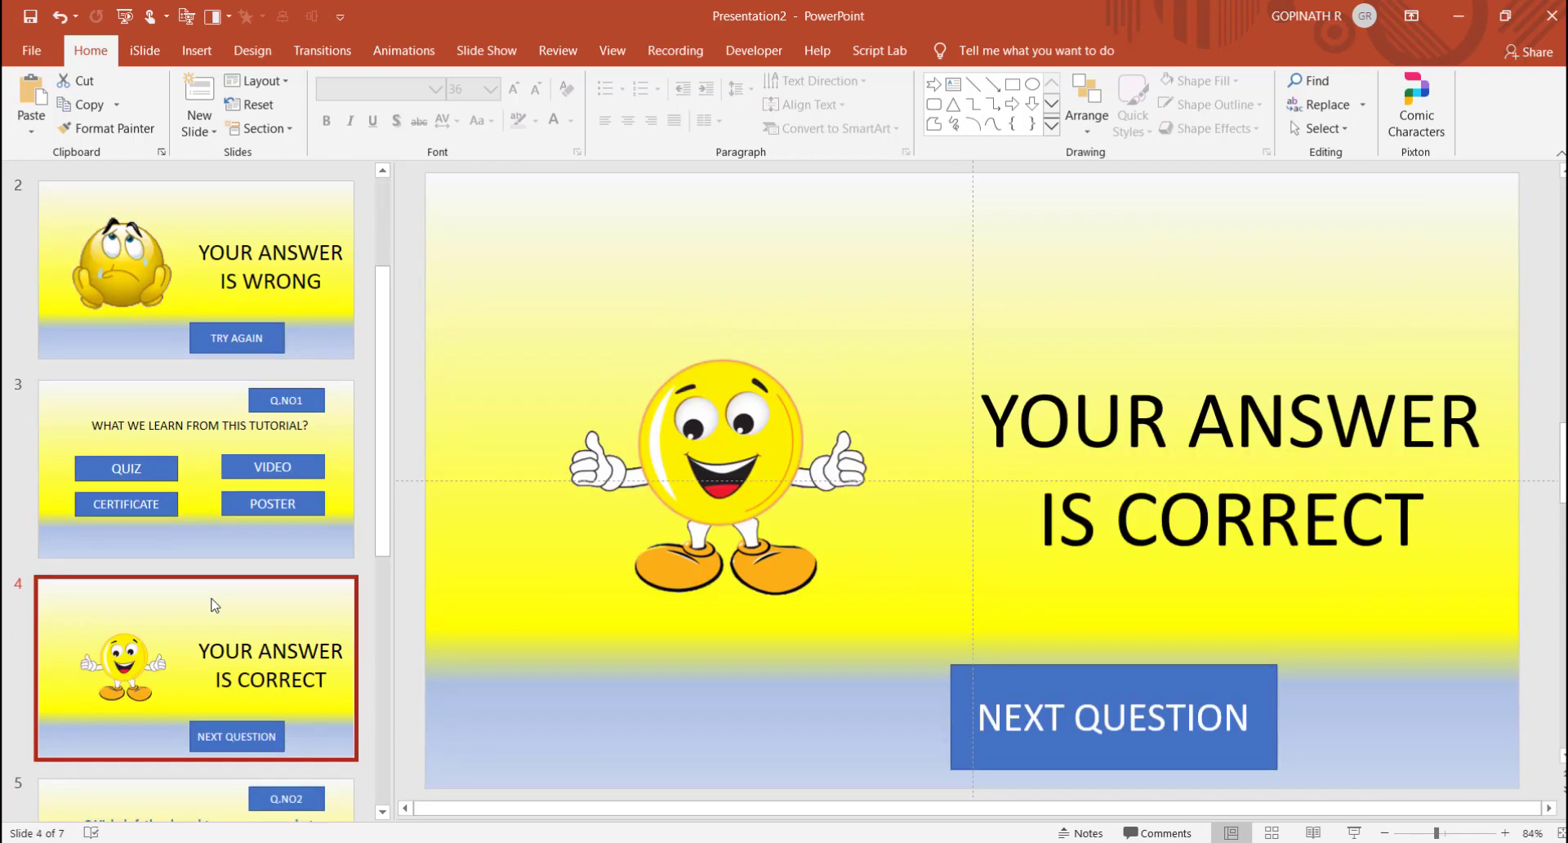
{"action": "key", "text": "Down"}
{"action": "key", "text": "Down"}
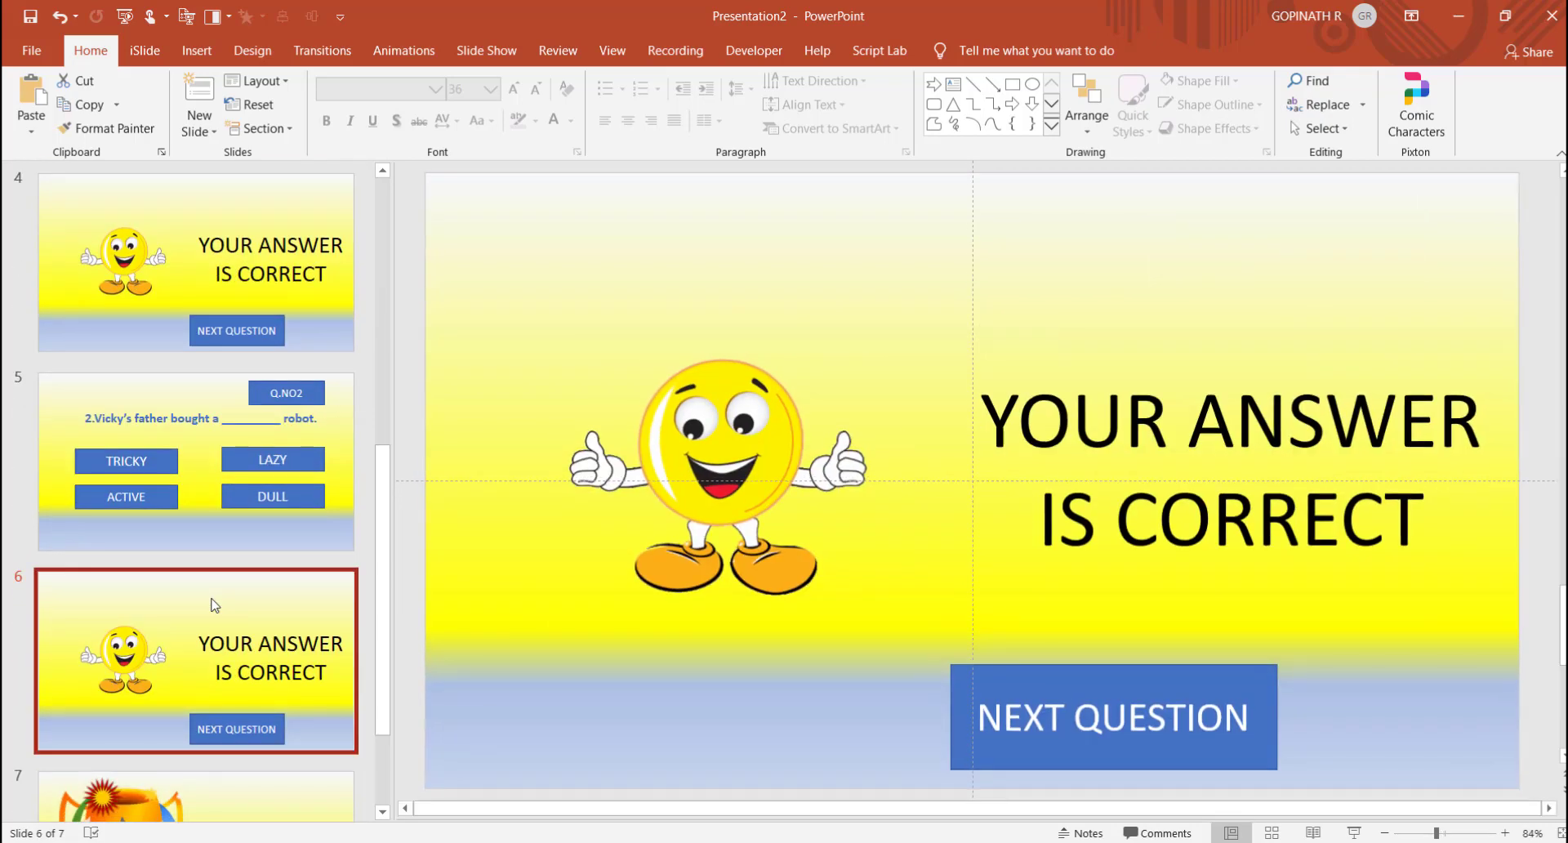
{"action": "key", "text": "Down"}
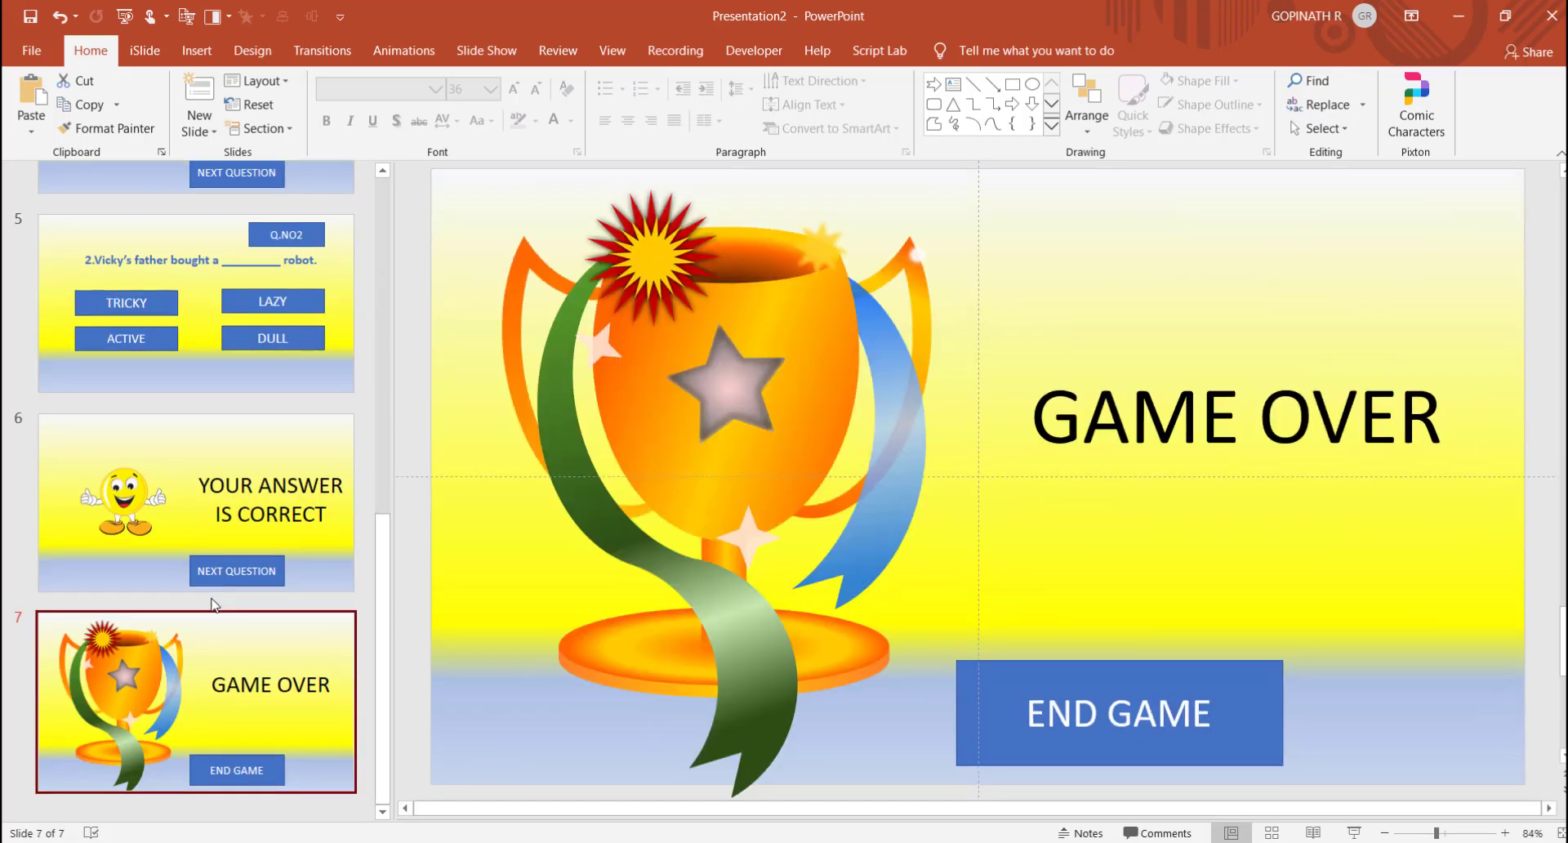
Step: Return to the QUIZ GAME title slide, shrink the thumbnail pane, and select the START arrow
{"action": "key", "text": "Up"}
{"action": "key", "text": "Up"}
{"action": "key", "text": "Up"}
{"action": "key", "text": "Up"}
{"action": "key", "text": "Up"}
{"action": "key", "text": "Up"}
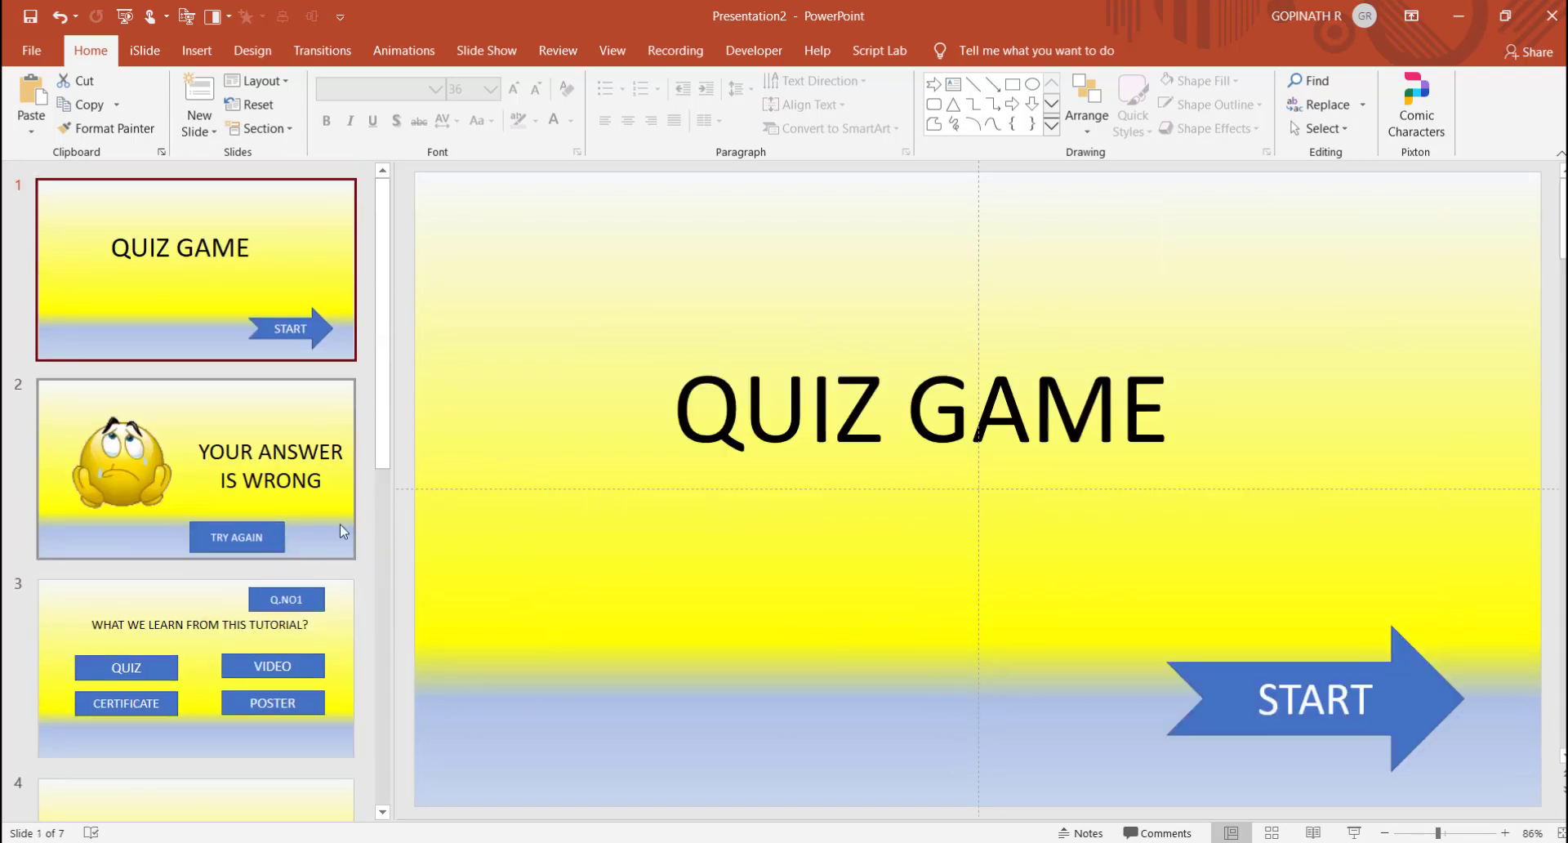
{"action": "left_click_drag", "start_coordinate": [393, 516], "coordinate": [272, 516]}
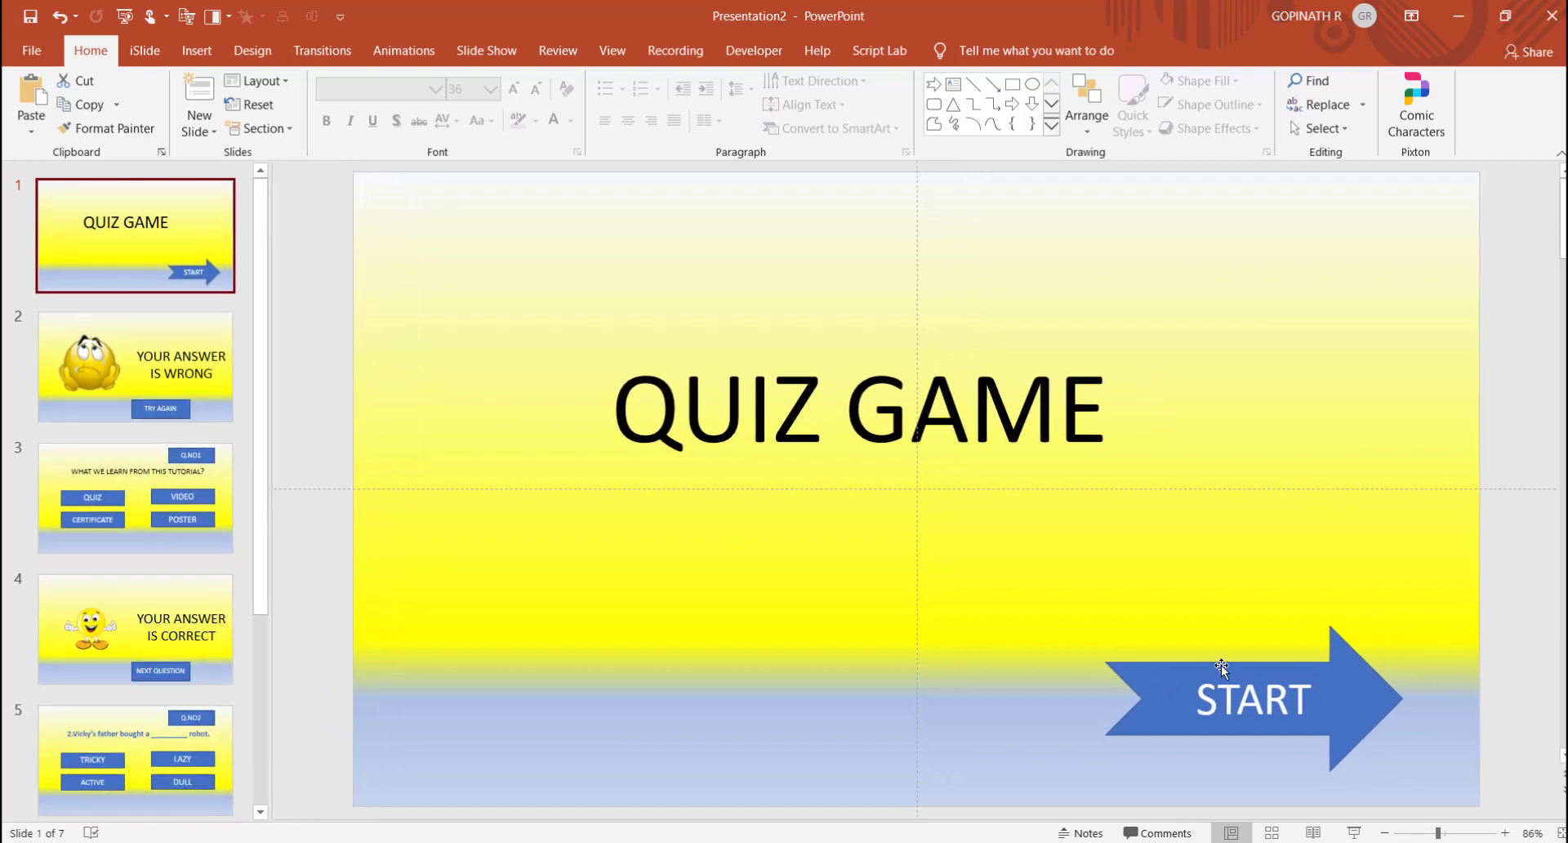
{"action": "left_click", "coordinate": [1156, 706]}
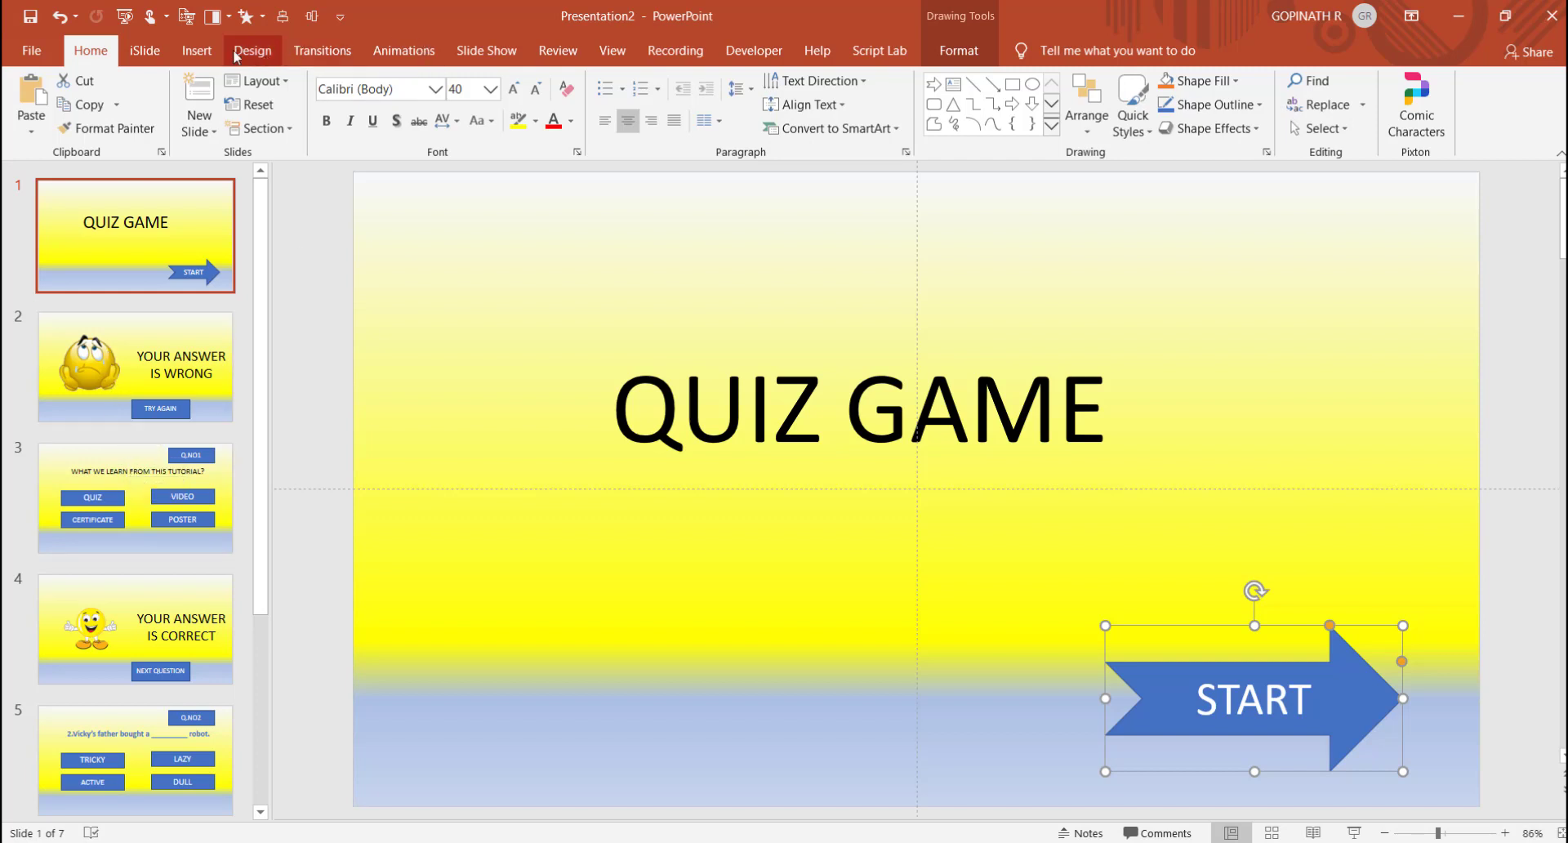
{"action": "left_click", "coordinate": [197, 52]}
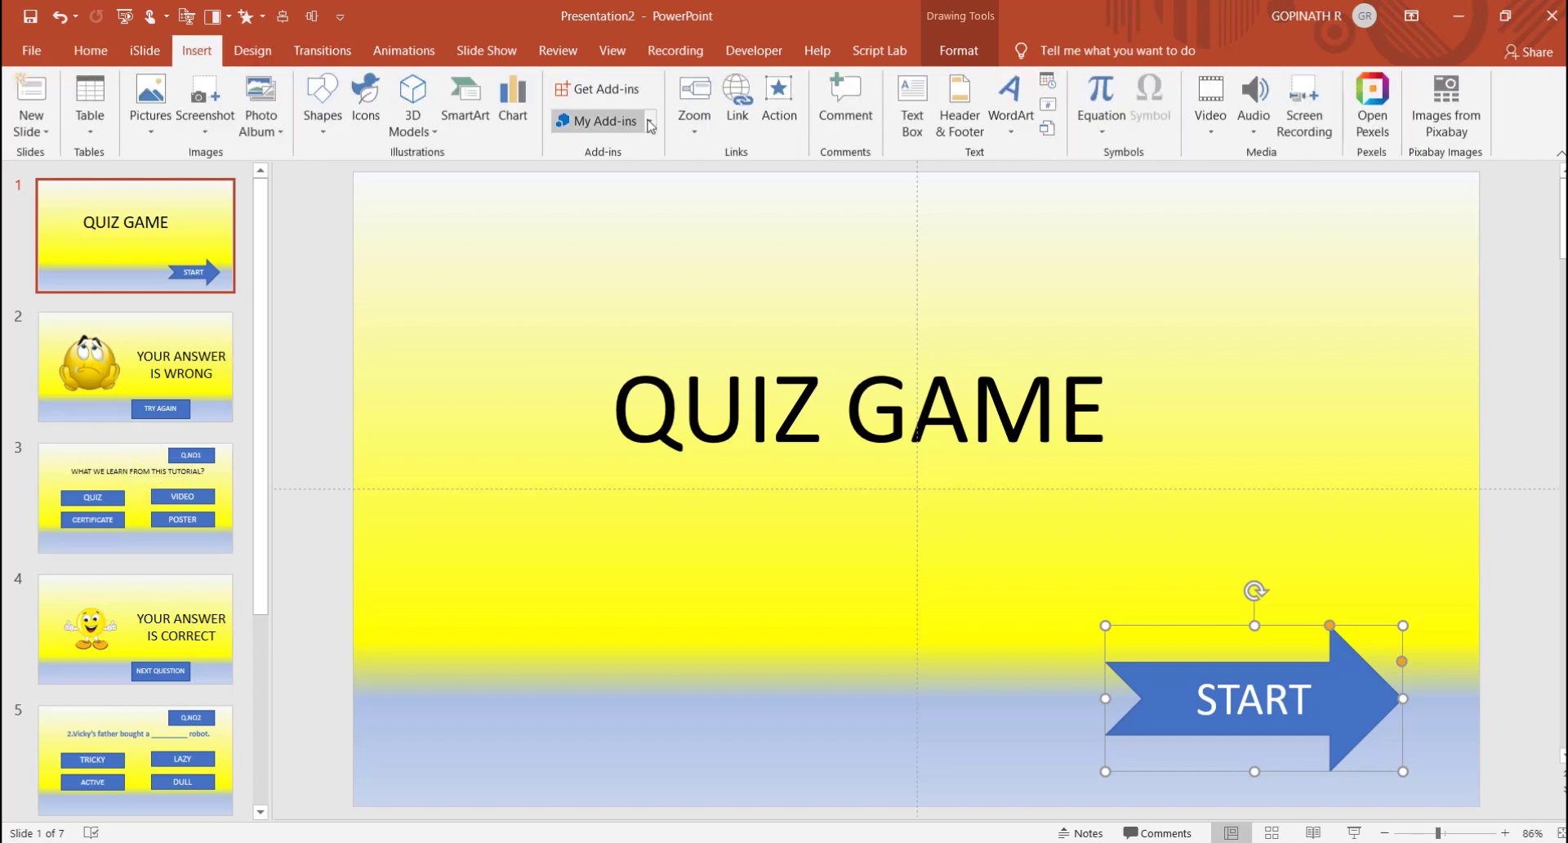
{"action": "left_click", "coordinate": [768, 121]}
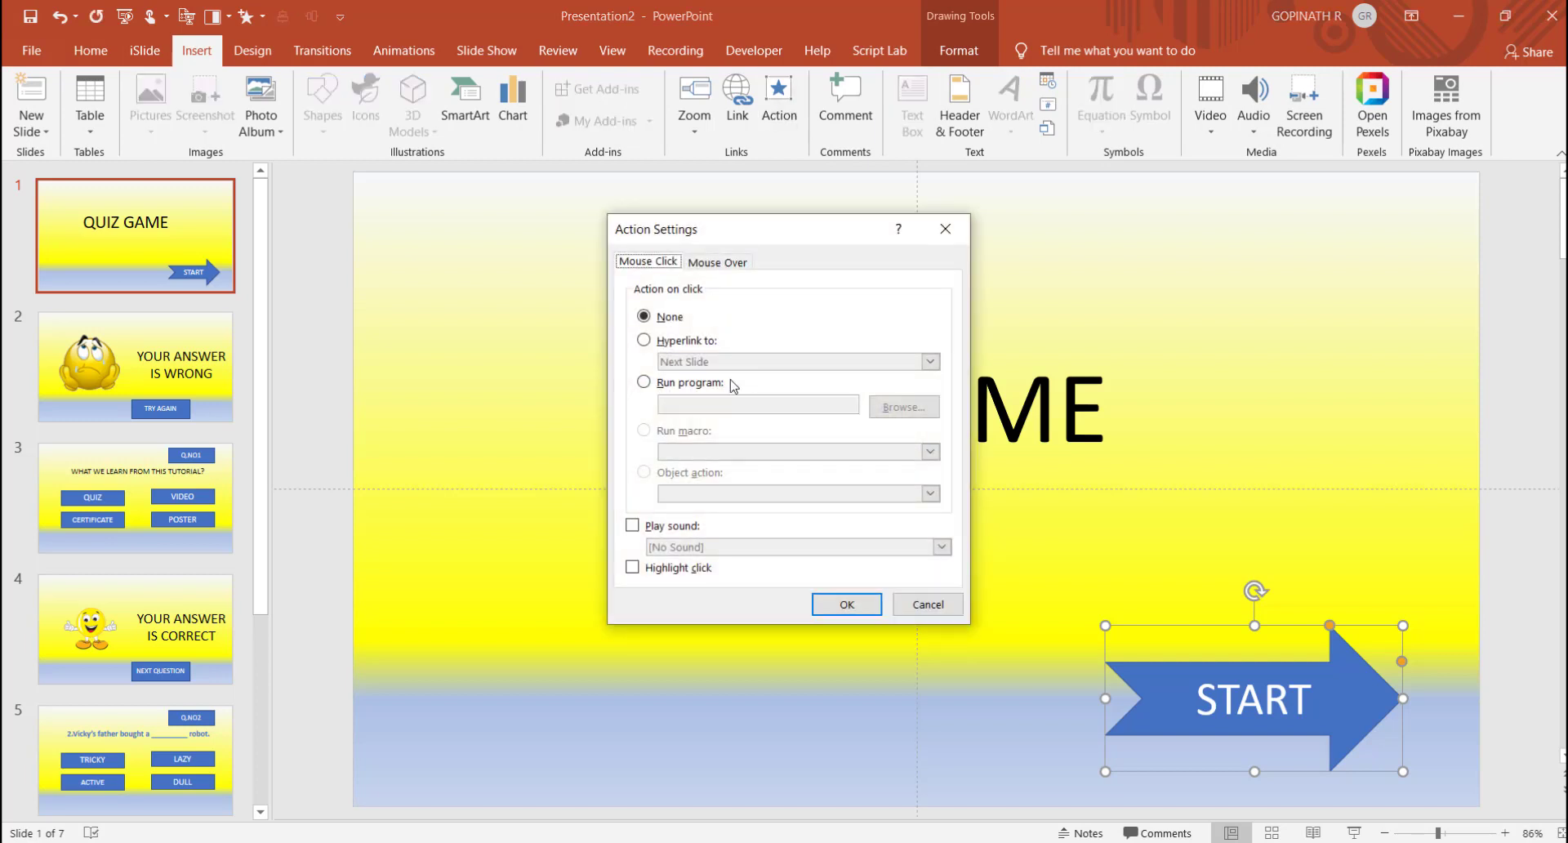
{"action": "left_click", "coordinate": [684, 343]}
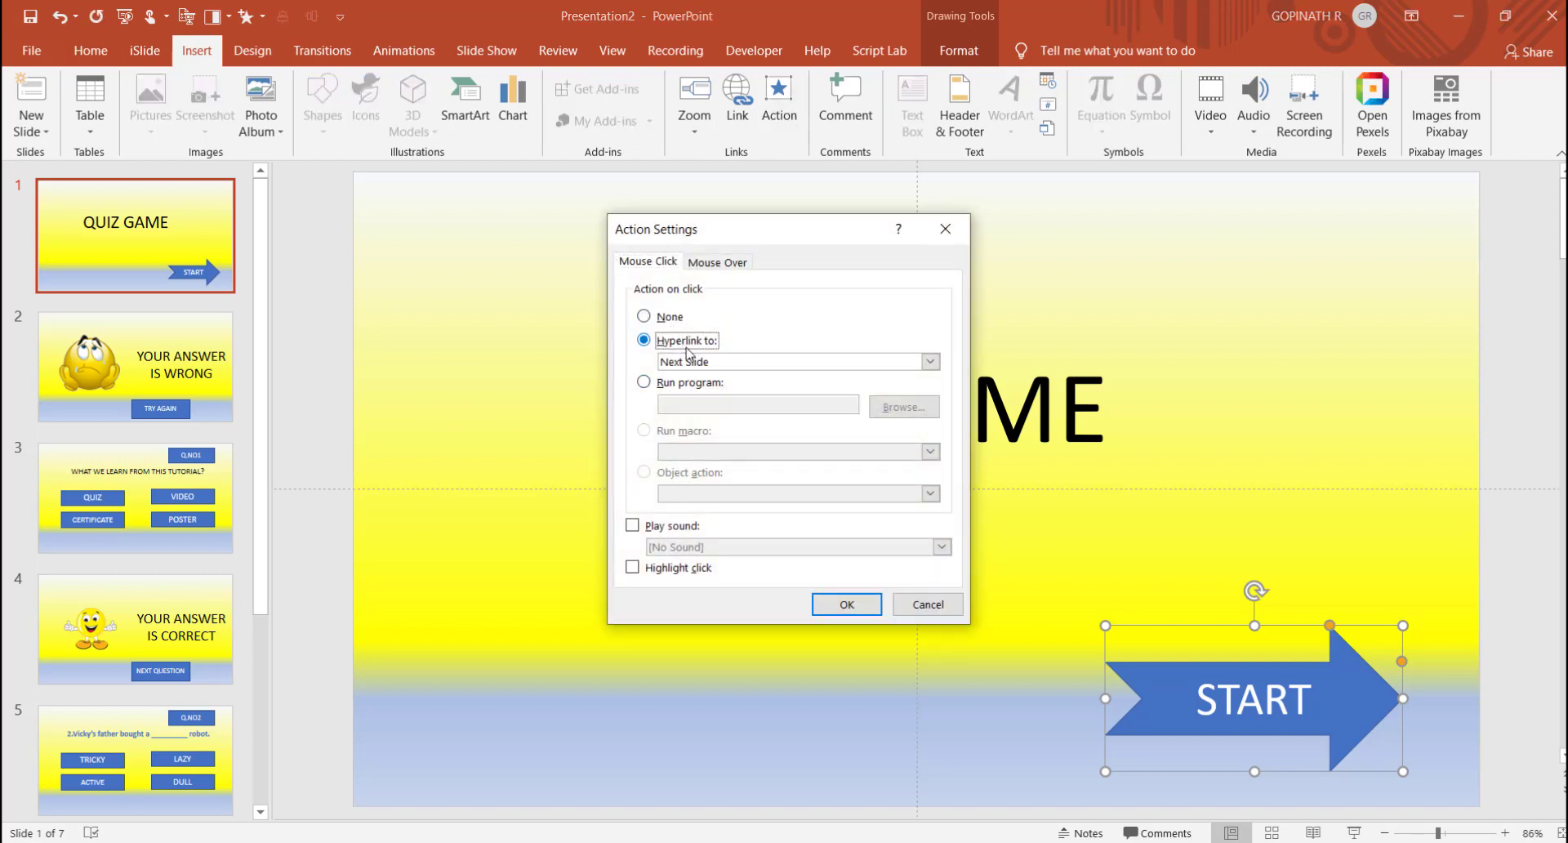
{"action": "left_click", "coordinate": [696, 361]}
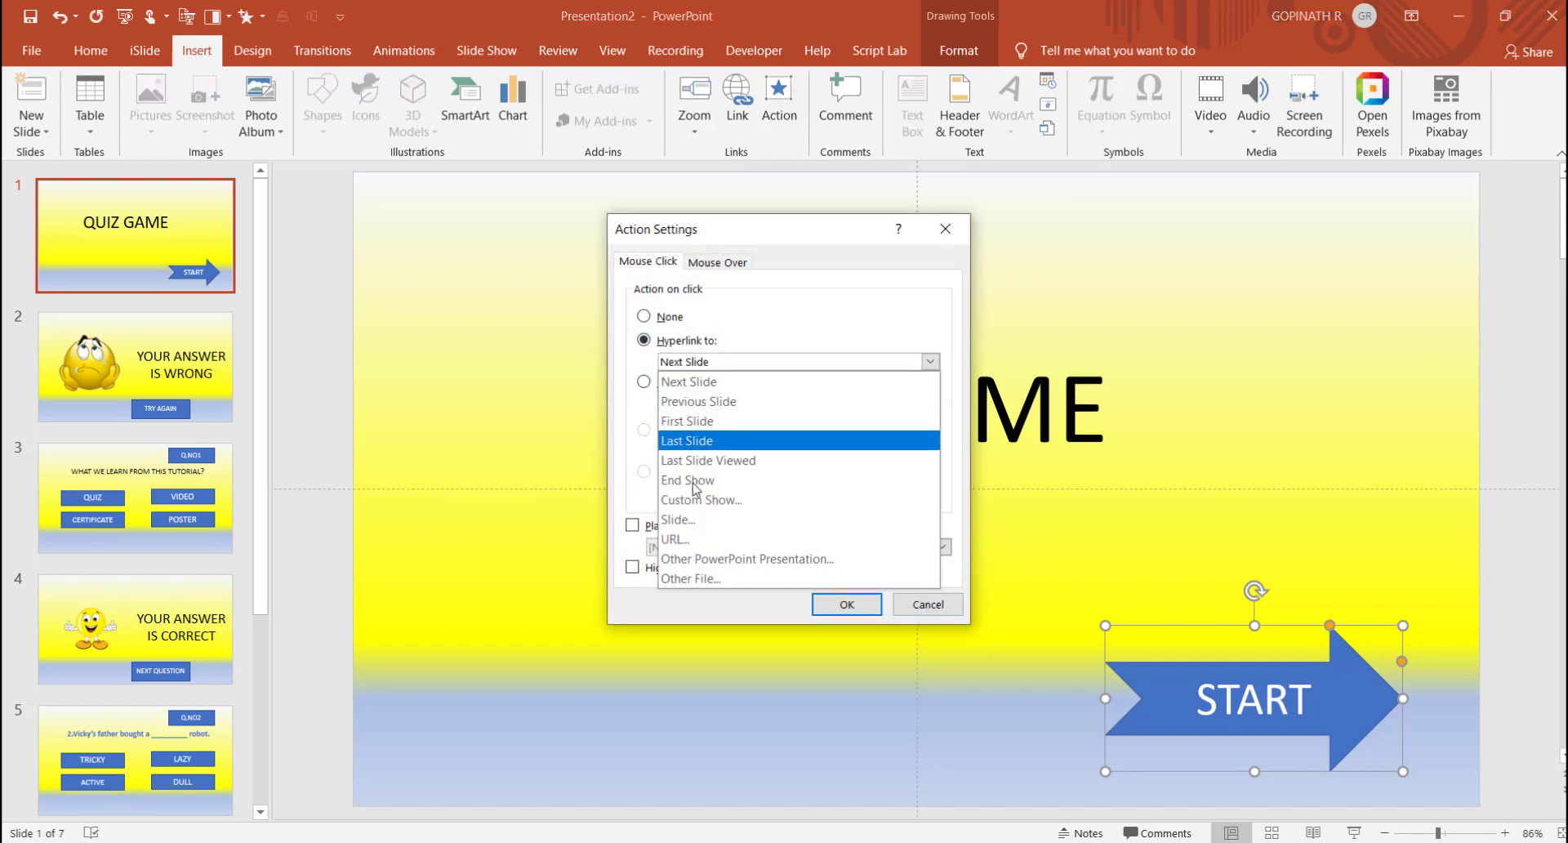
{"action": "left_click", "coordinate": [678, 520]}
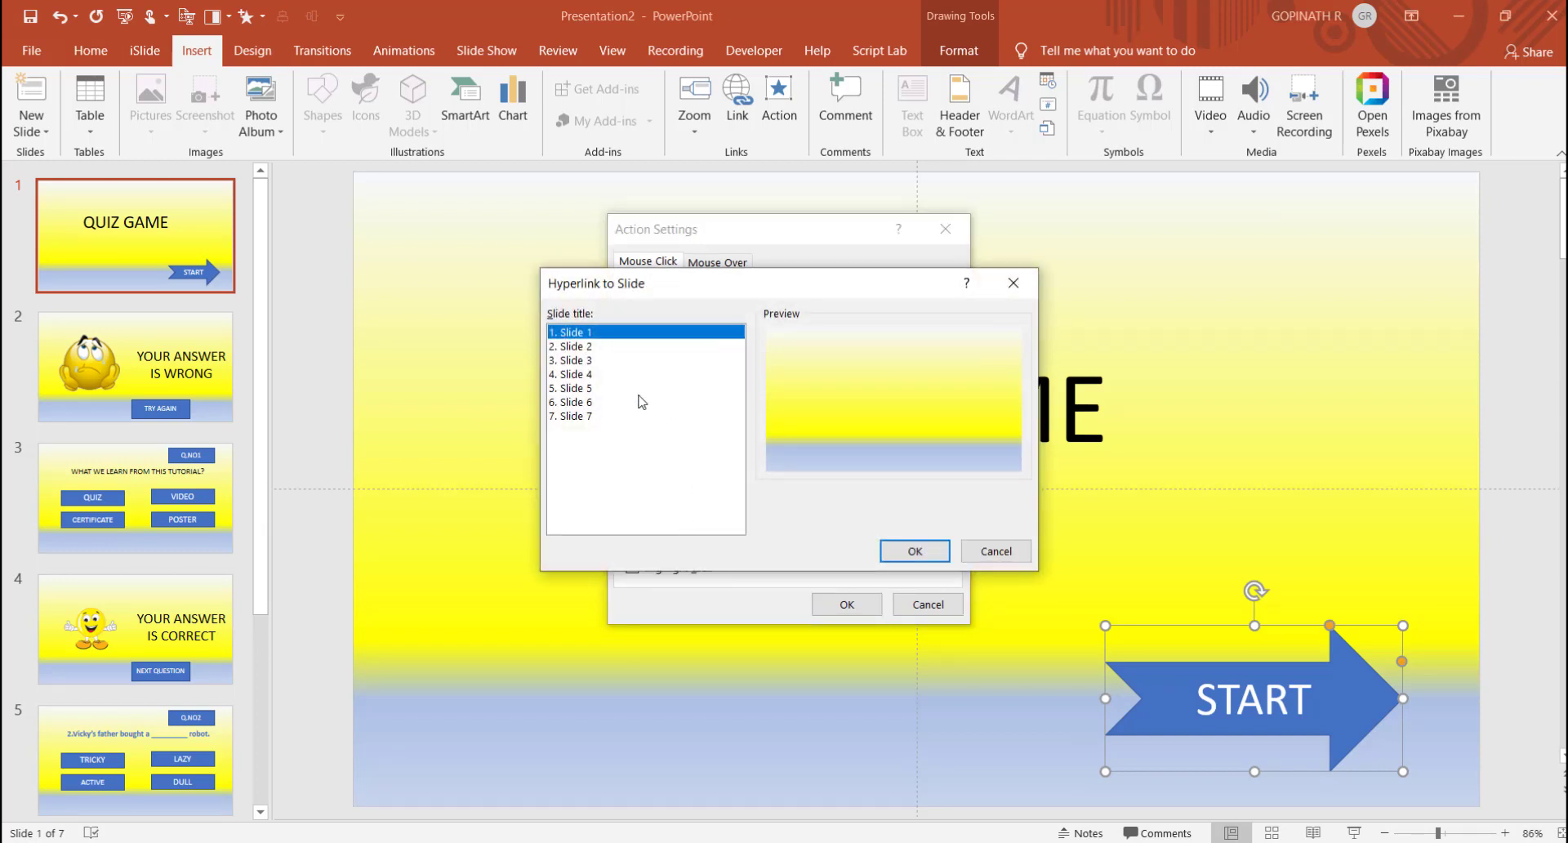
{"action": "left_click", "coordinate": [571, 362]}
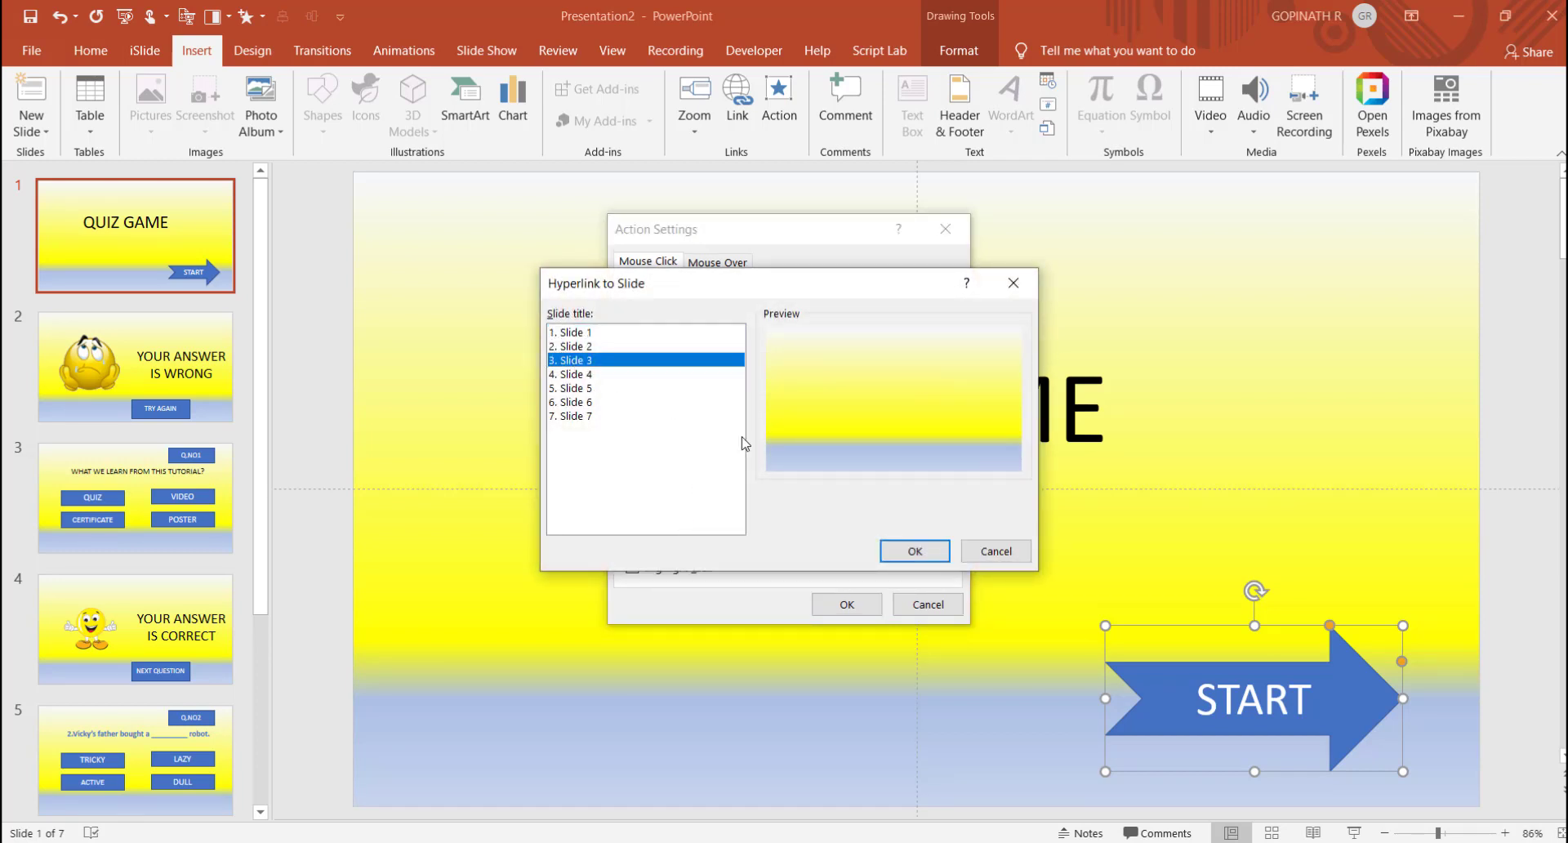
{"action": "left_click", "coordinate": [922, 552]}
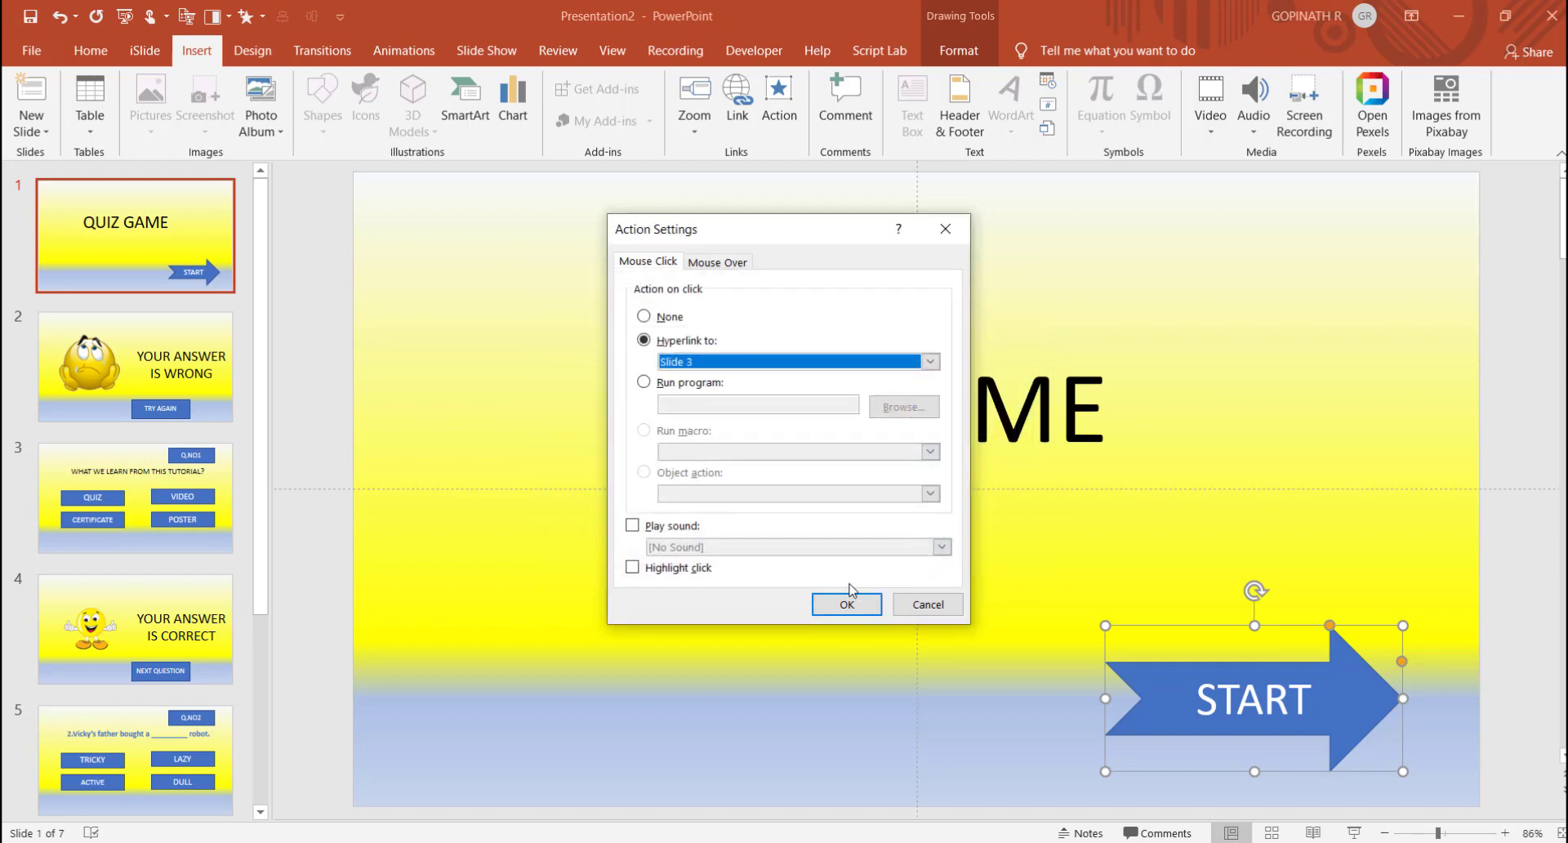
{"action": "left_click", "coordinate": [660, 527]}
{"action": "left_click", "coordinate": [660, 527]}
{"action": "double_click", "coordinate": [660, 527]}
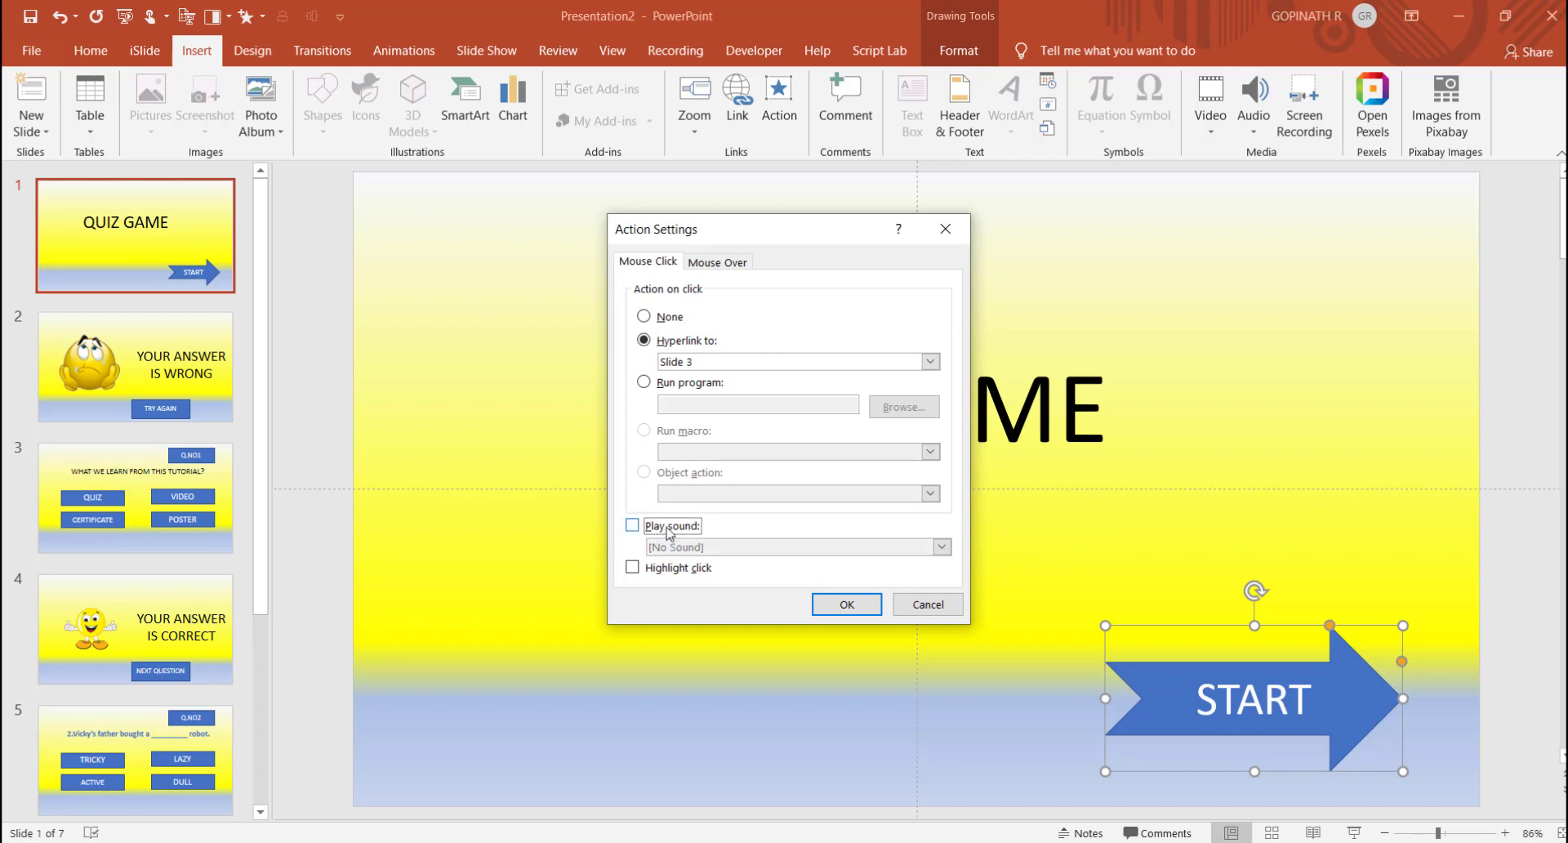
{"action": "left_click", "coordinate": [668, 528]}
{"action": "left_click", "coordinate": [682, 547]}
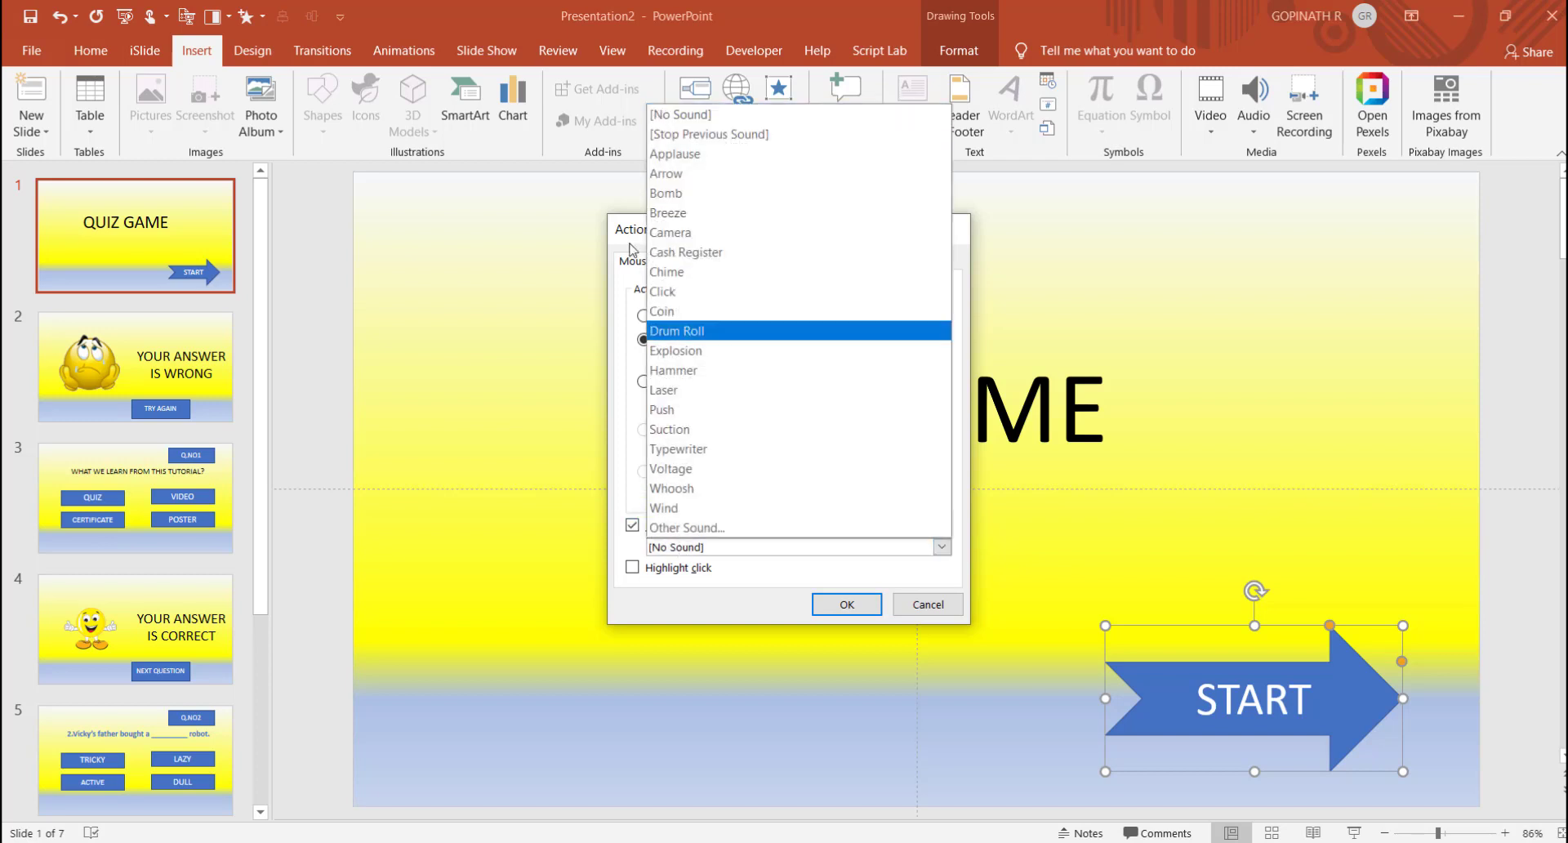
{"action": "left_click", "coordinate": [917, 611]}
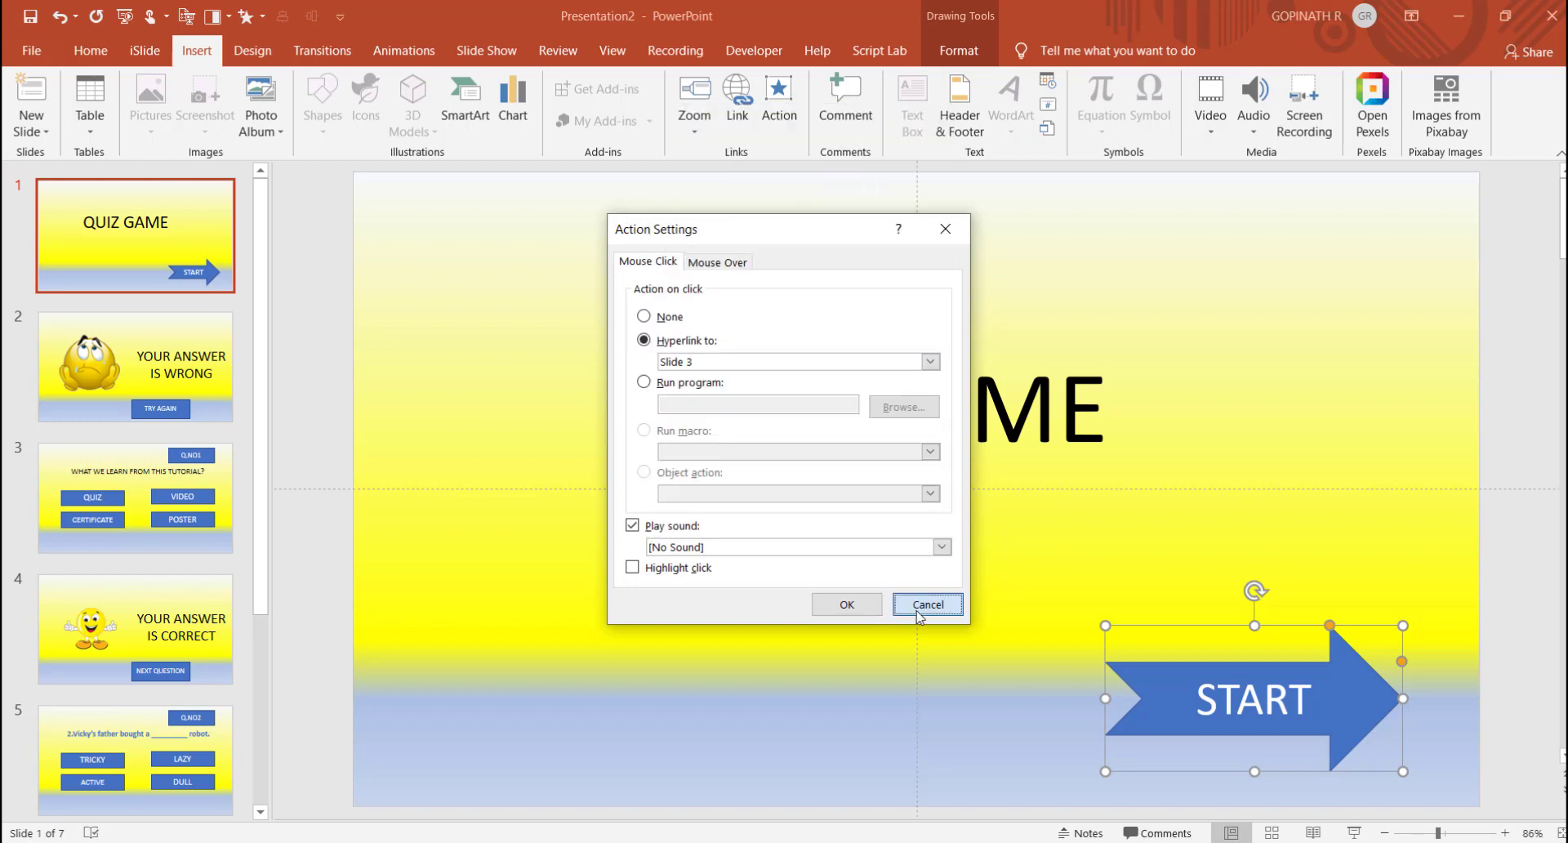
{"action": "left_click", "coordinate": [918, 611]}
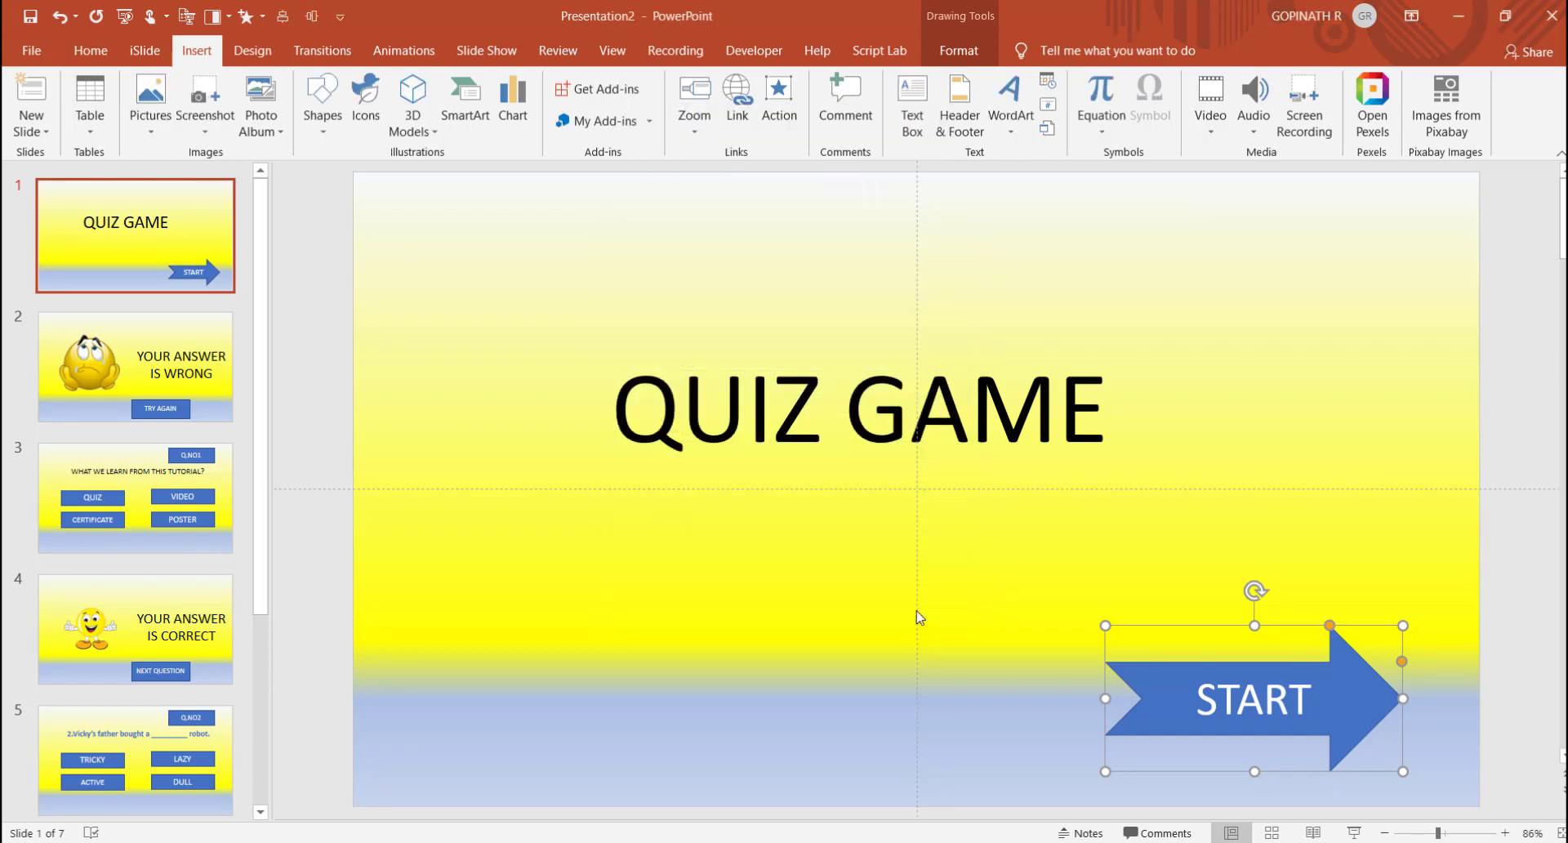
Step: Hyperlink slide 2's TRY AGAIN button to Last Slide Viewed through Action Settings
{"action": "left_click", "coordinate": [138, 389]}
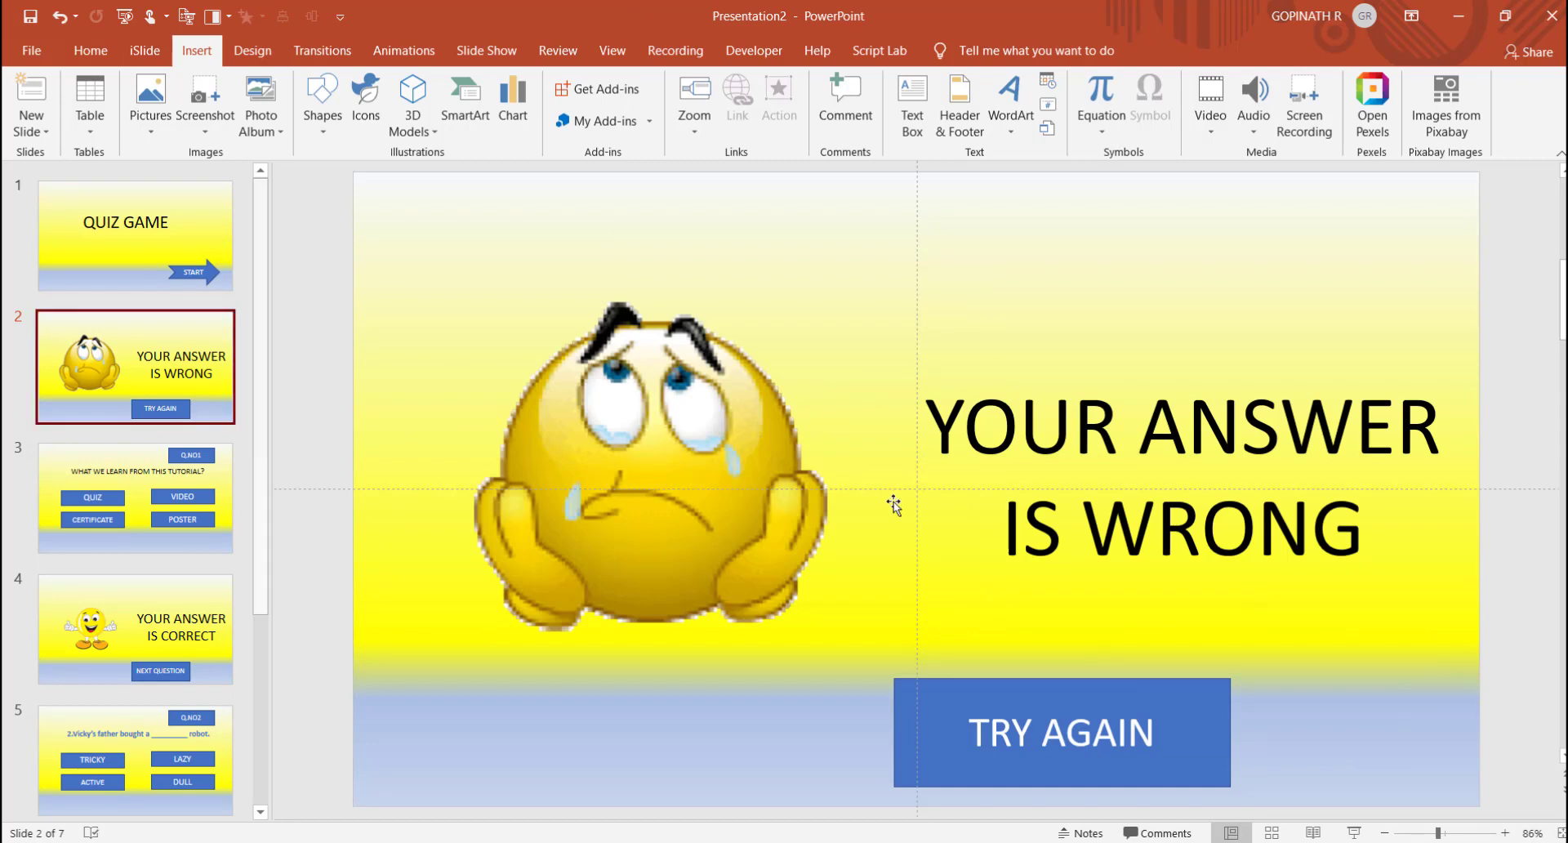
{"action": "left_click", "coordinate": [1025, 695]}
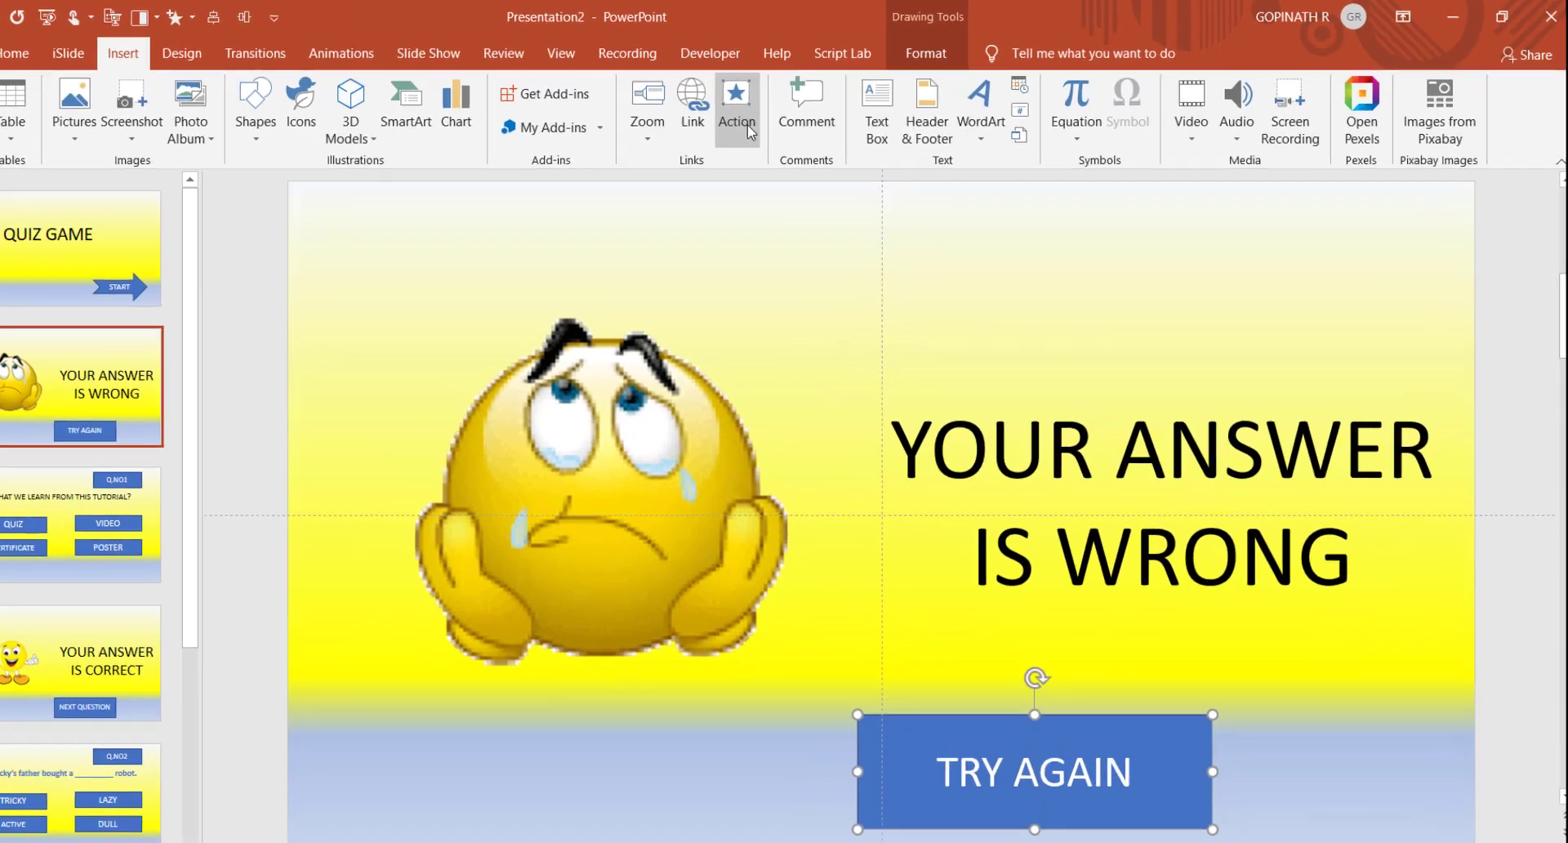
{"action": "left_click", "coordinate": [780, 105]}
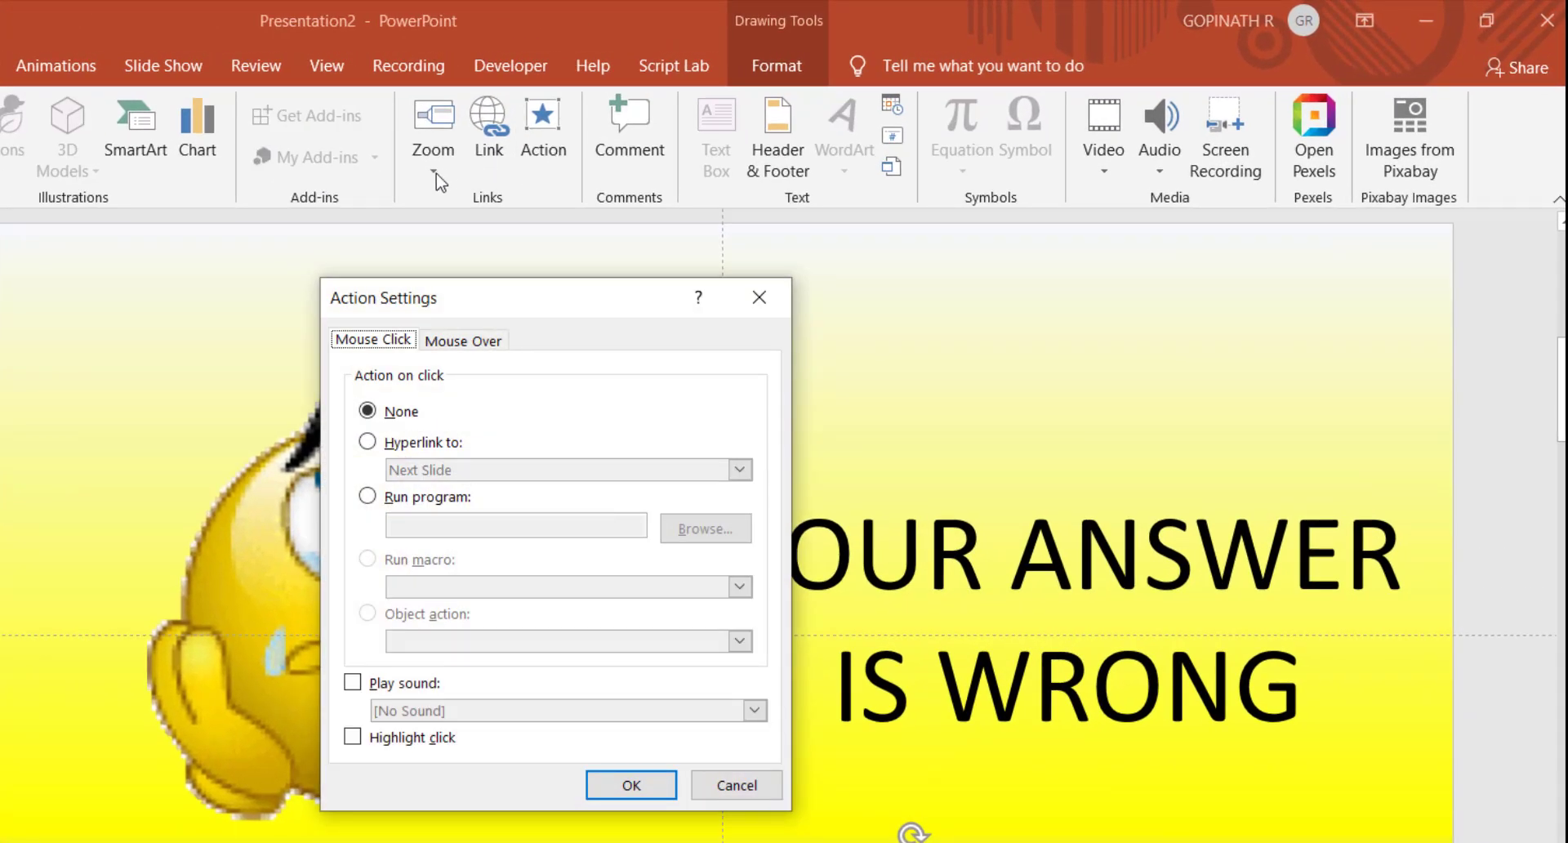
{"action": "left_click", "coordinate": [438, 445]}
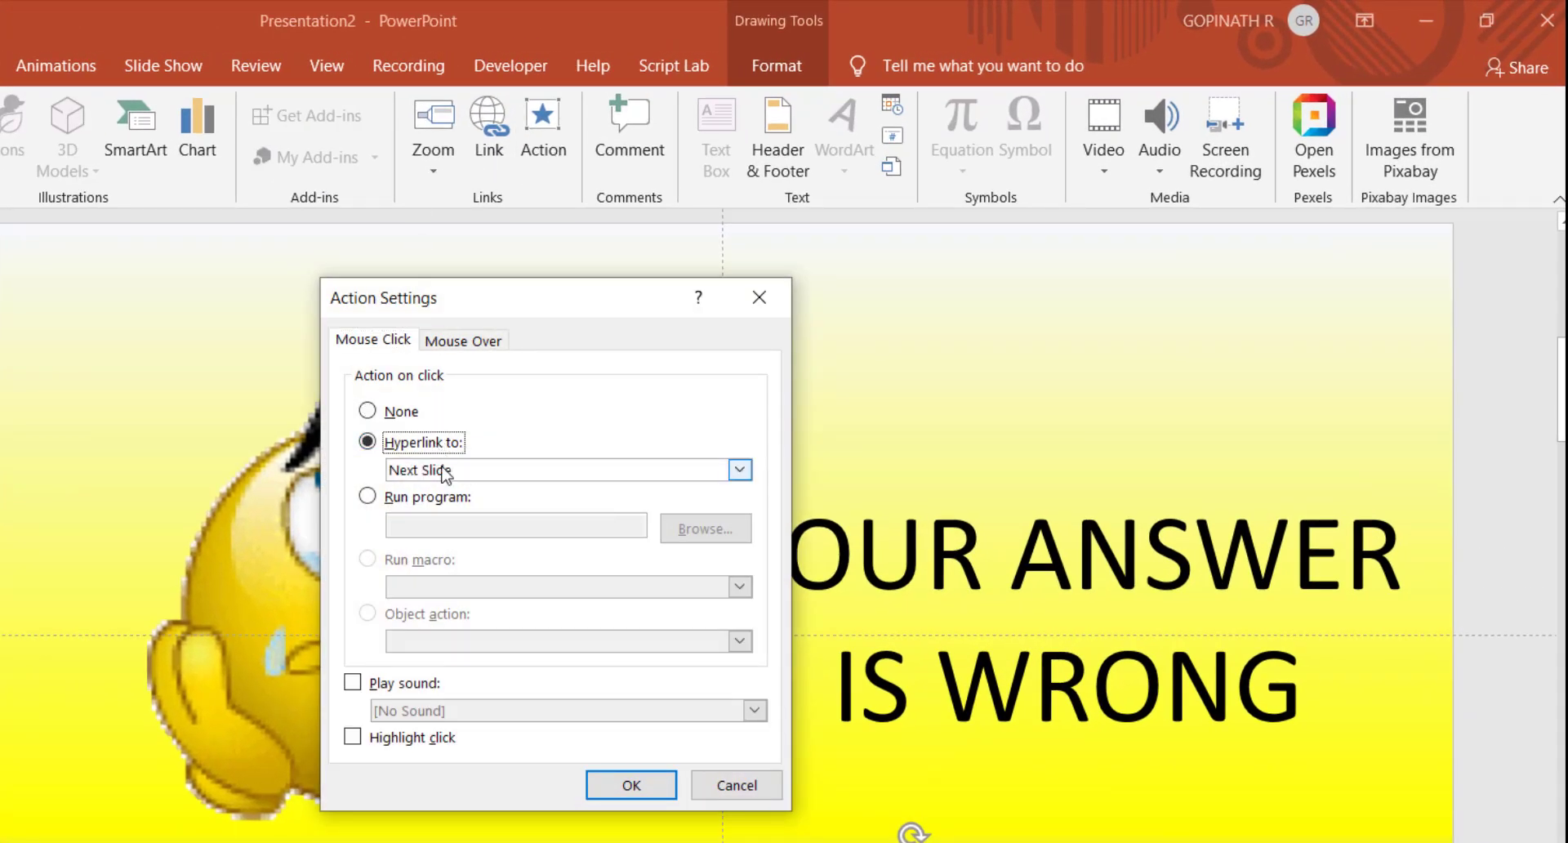
{"action": "left_click", "coordinate": [447, 474]}
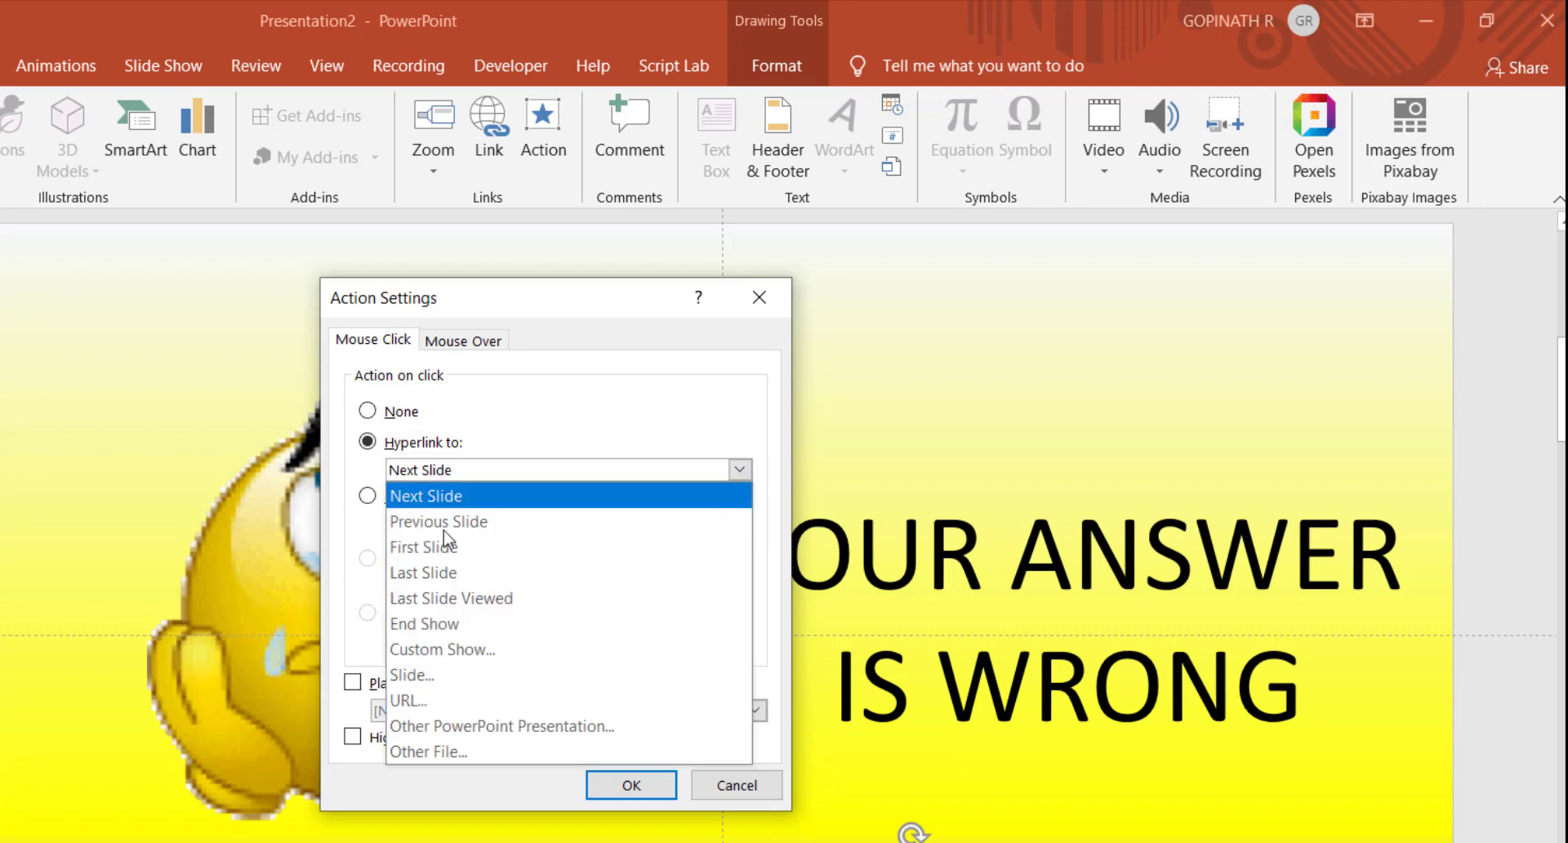
{"action": "left_click", "coordinate": [450, 600]}
{"action": "left_click", "coordinate": [635, 784]}
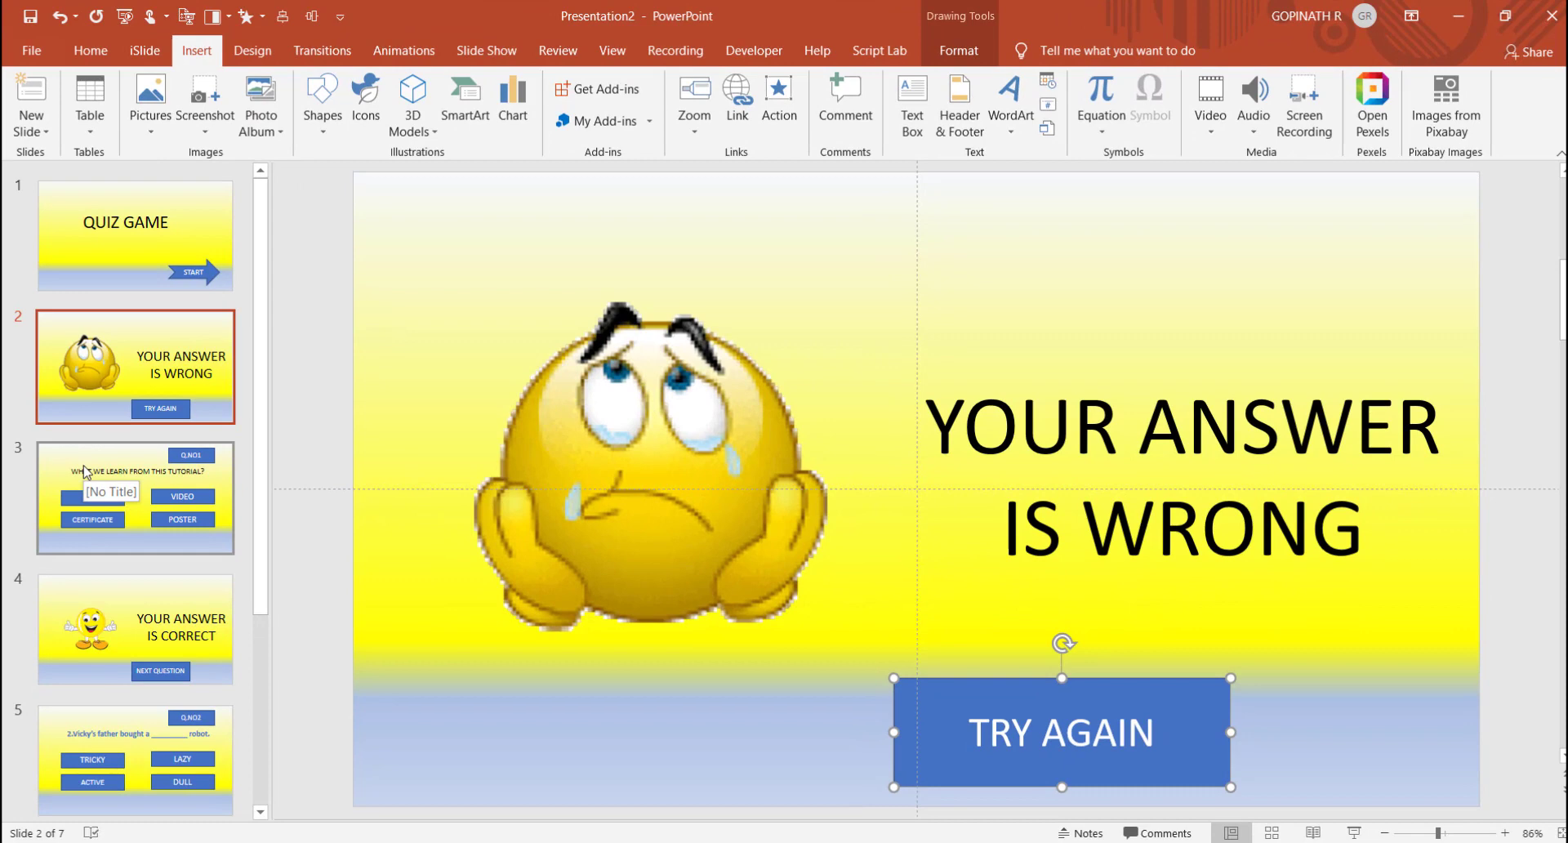
{"action": "left_click", "coordinate": [85, 471]}
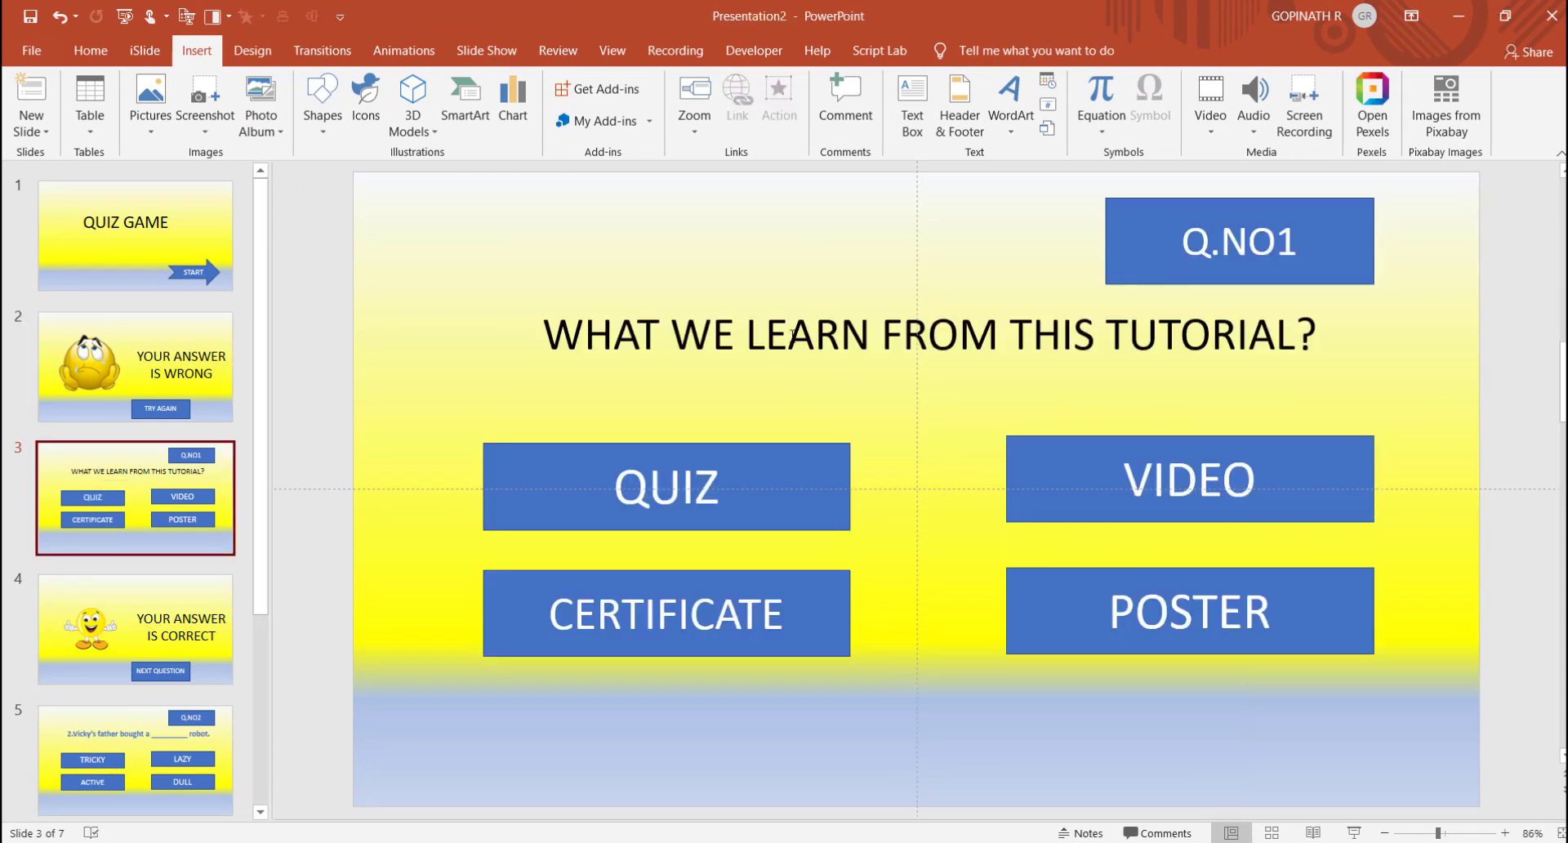
Step: Hyperlink the QUIZ answer on slide 3 to Next Slide
{"action": "left_click", "coordinate": [803, 449]}
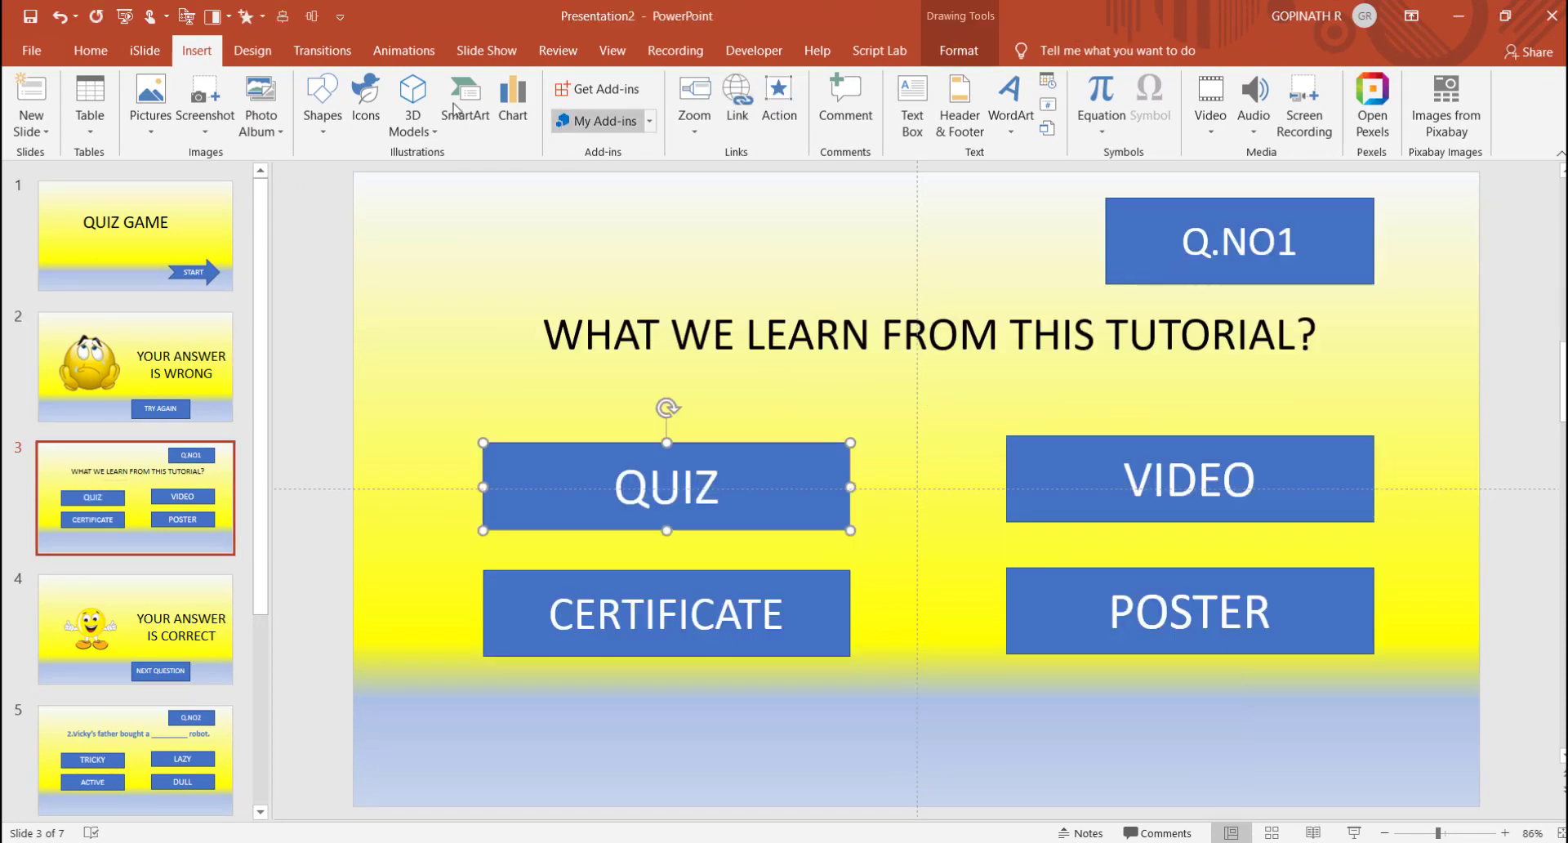
{"action": "left_click", "coordinate": [794, 118]}
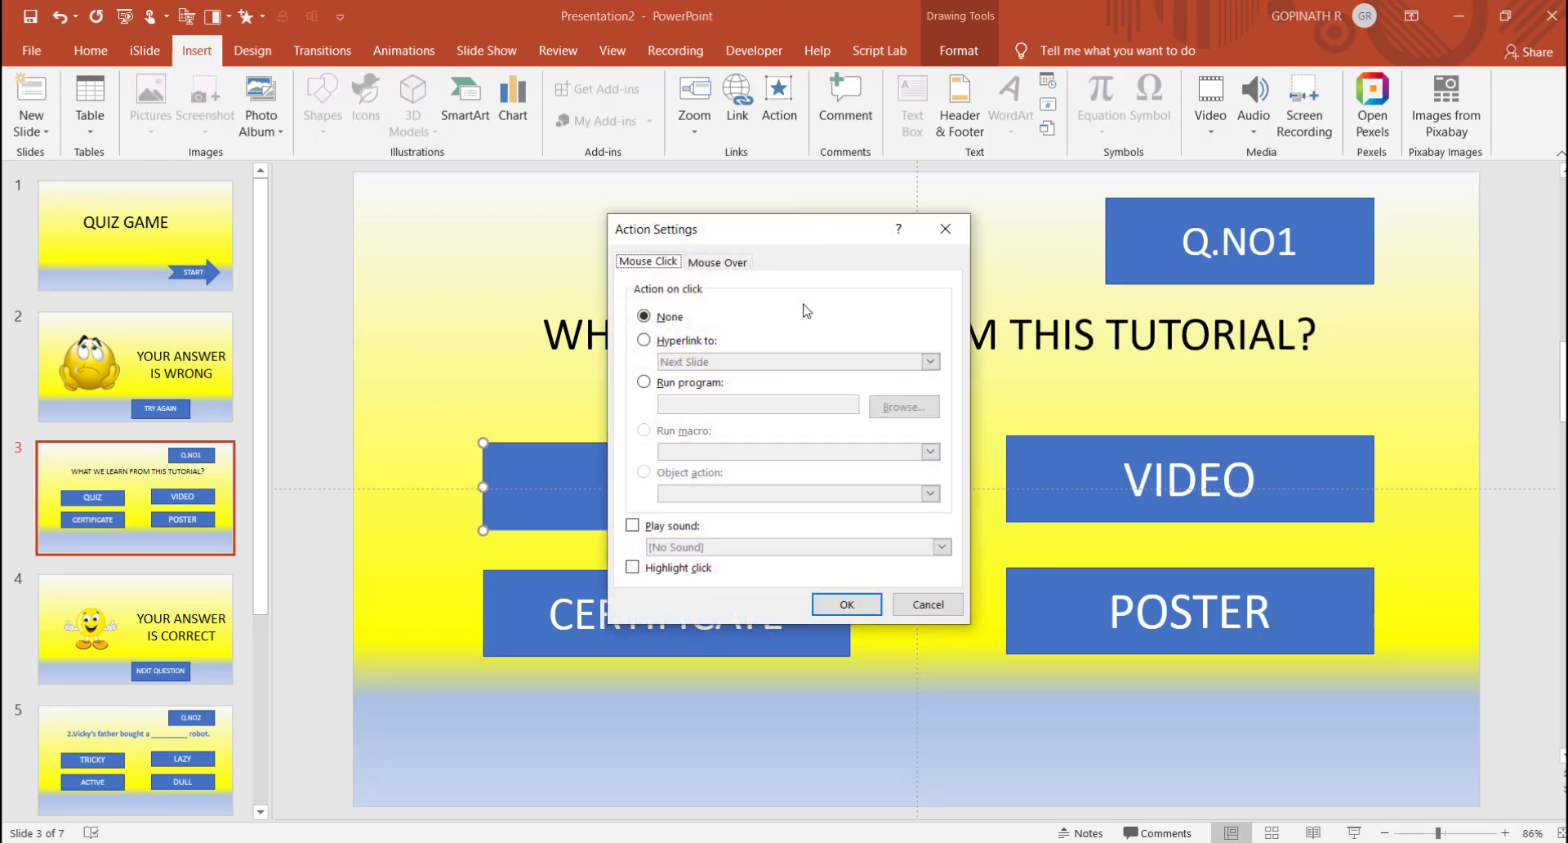
{"action": "left_click", "coordinate": [670, 347]}
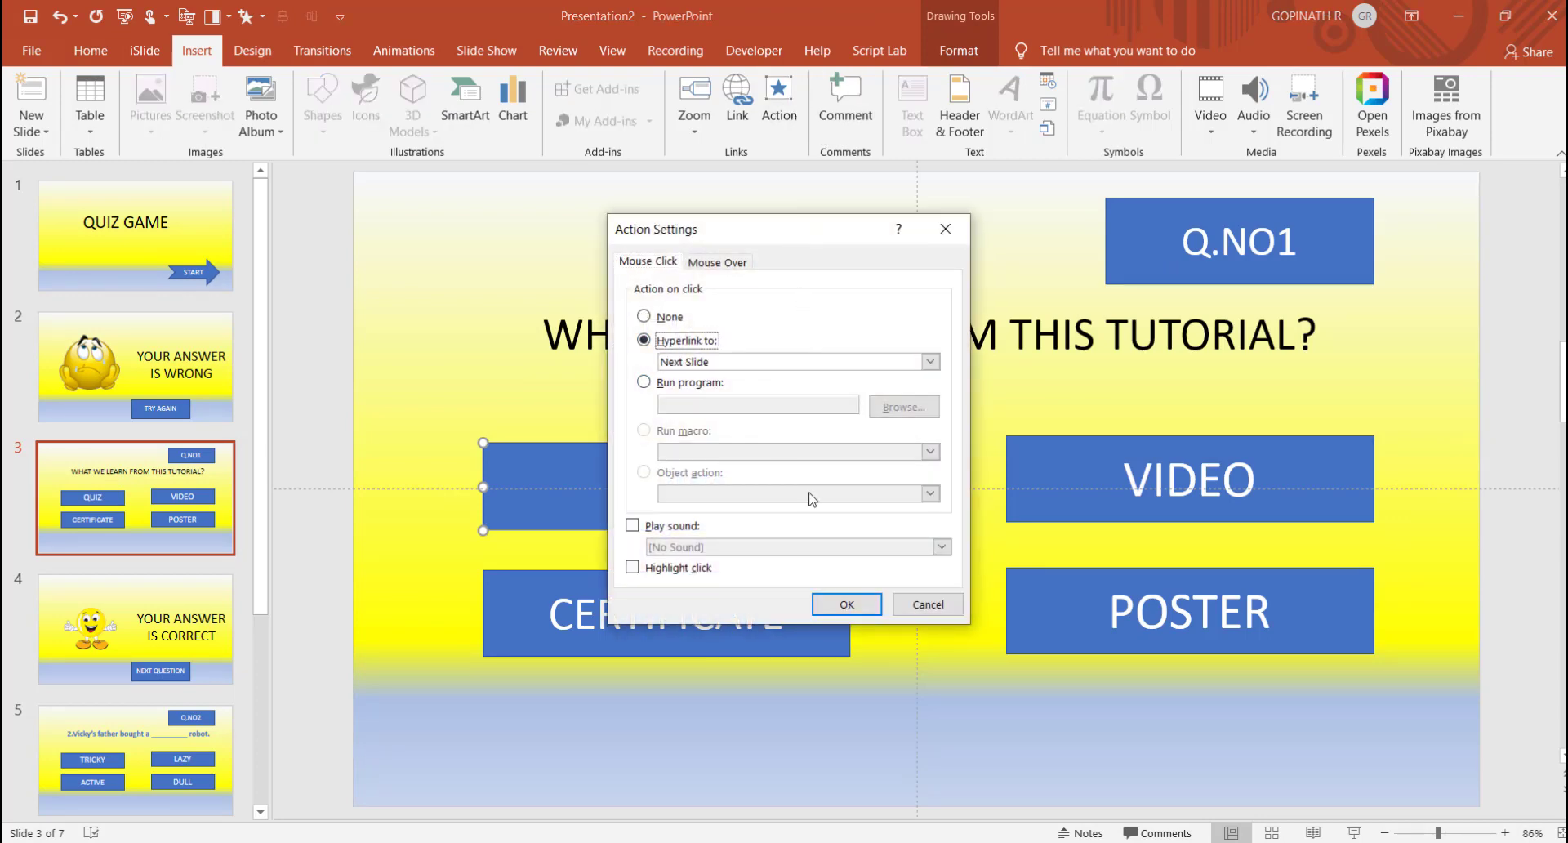
{"action": "left_click", "coordinate": [847, 604]}
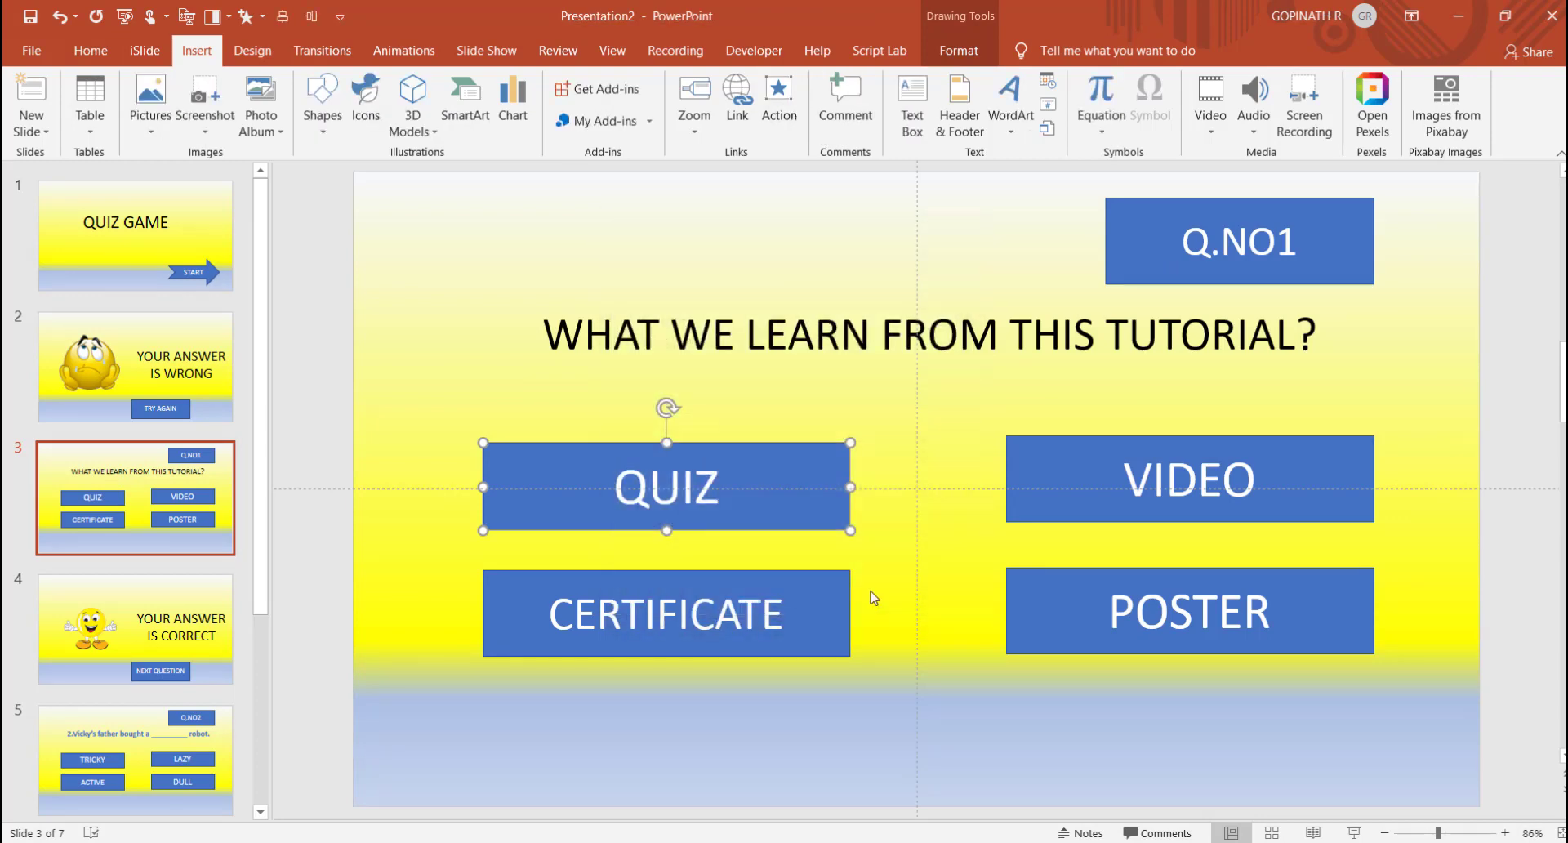
Step: Select the VIDEO answer and open its Action Settings hyperlink destination list
{"action": "left_click", "coordinate": [1045, 493]}
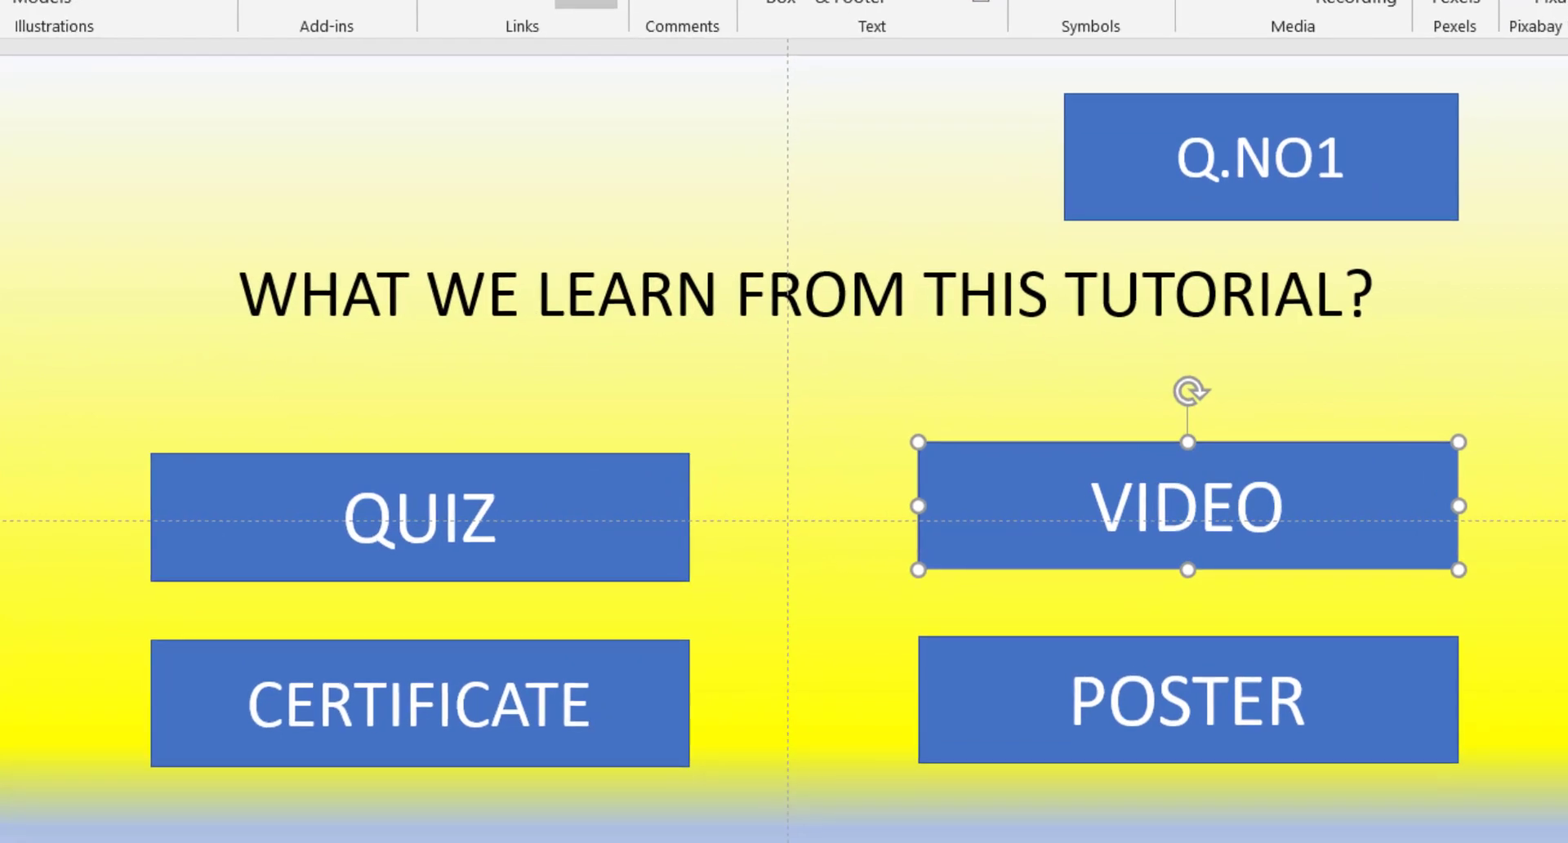
{"action": "left_click", "coordinate": [586, 4]}
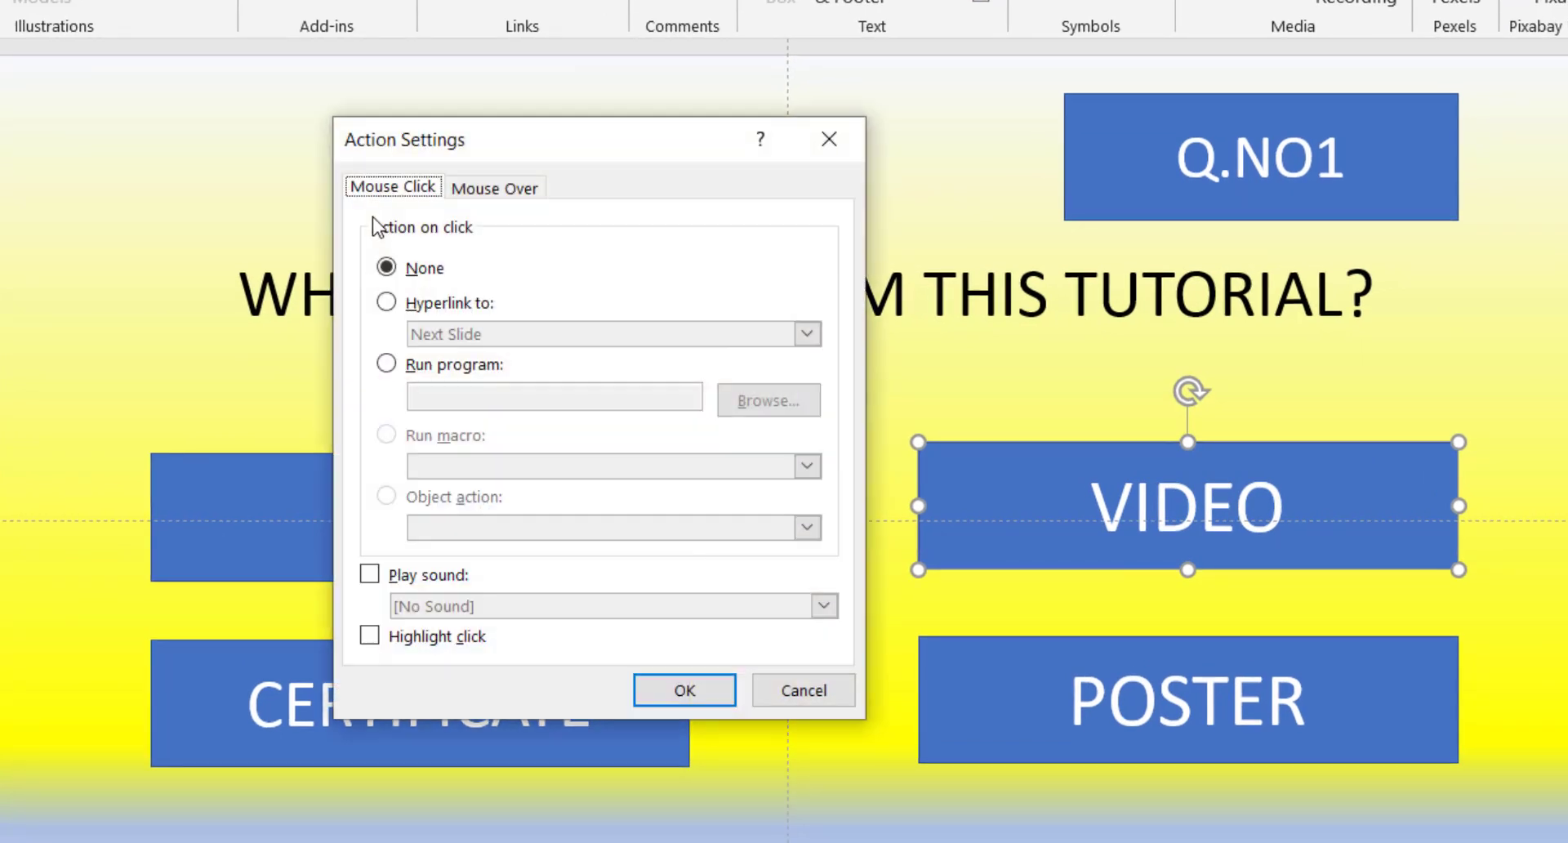
{"action": "left_click", "coordinate": [447, 312]}
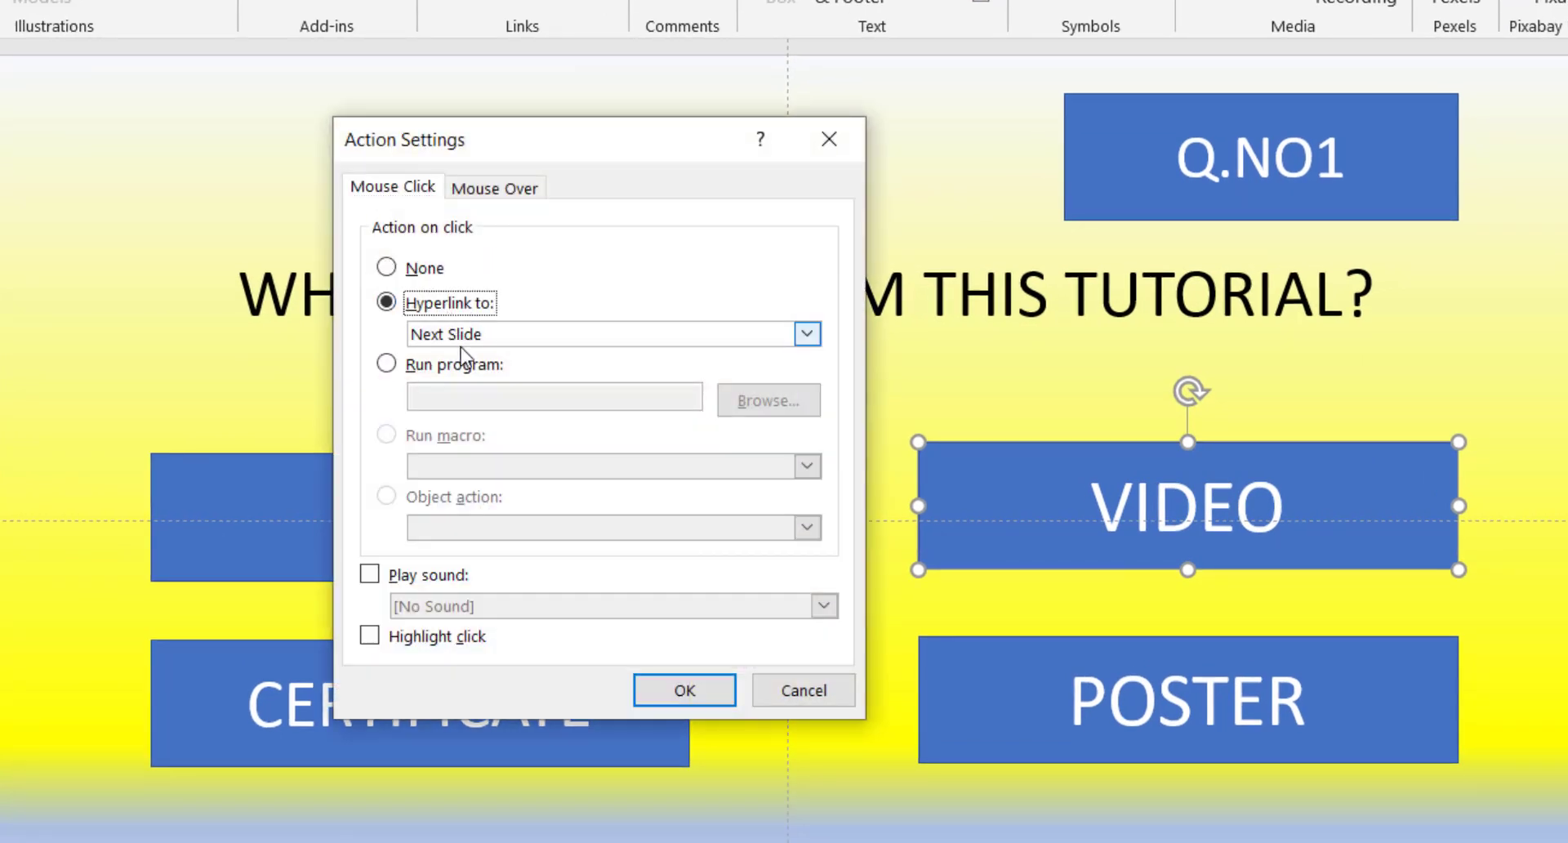
{"action": "left_click", "coordinate": [461, 341]}
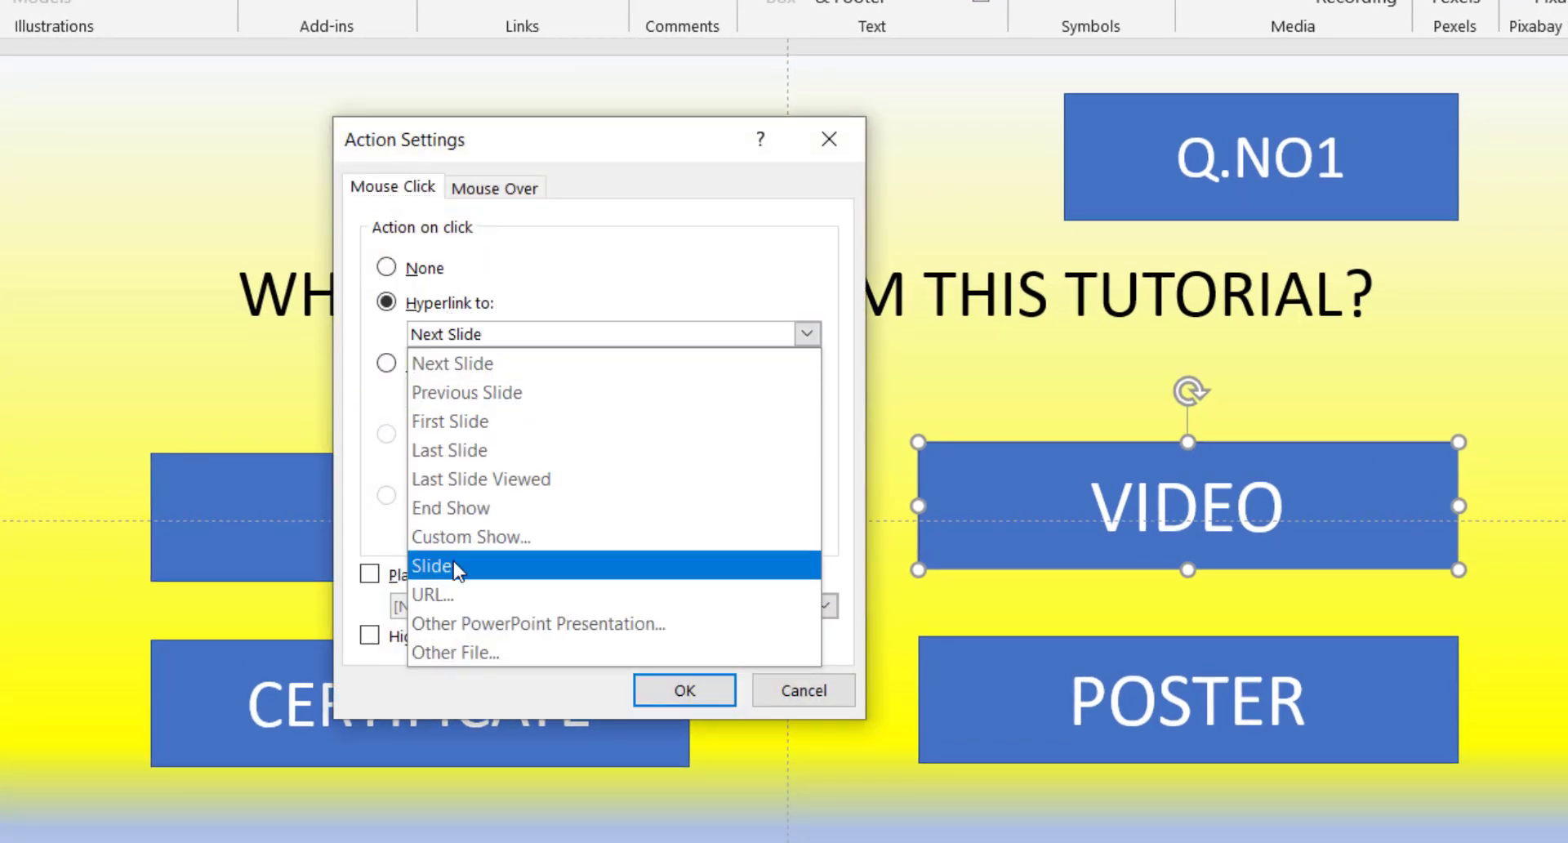